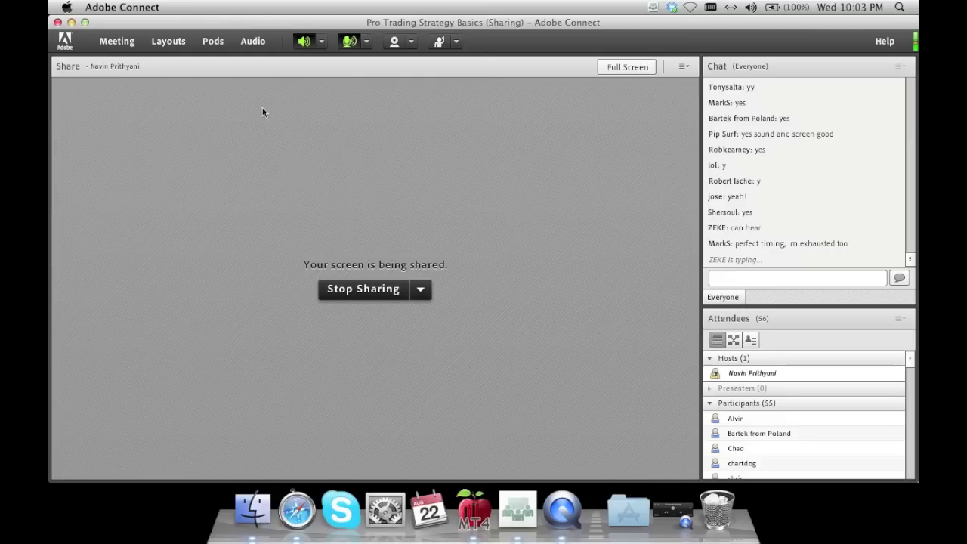
Step: Shrink the Adobe Connect meeting window to a narrow chat and attendee strip beside the chart, and switch to MetaTrader 4
{"action": "left_click", "coordinate": [85, 23]}
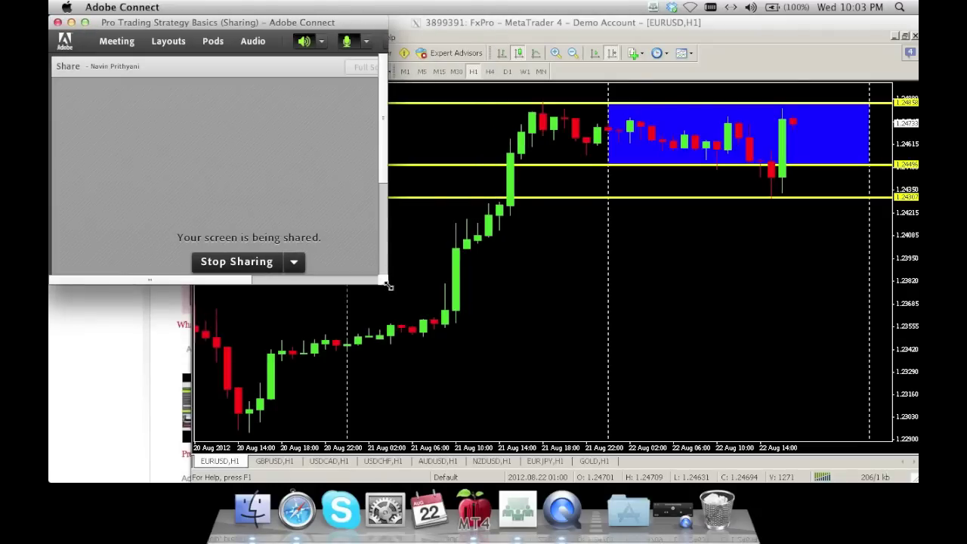
{"action": "left_click_drag", "start_coordinate": [386, 285], "coordinate": [189, 484]}
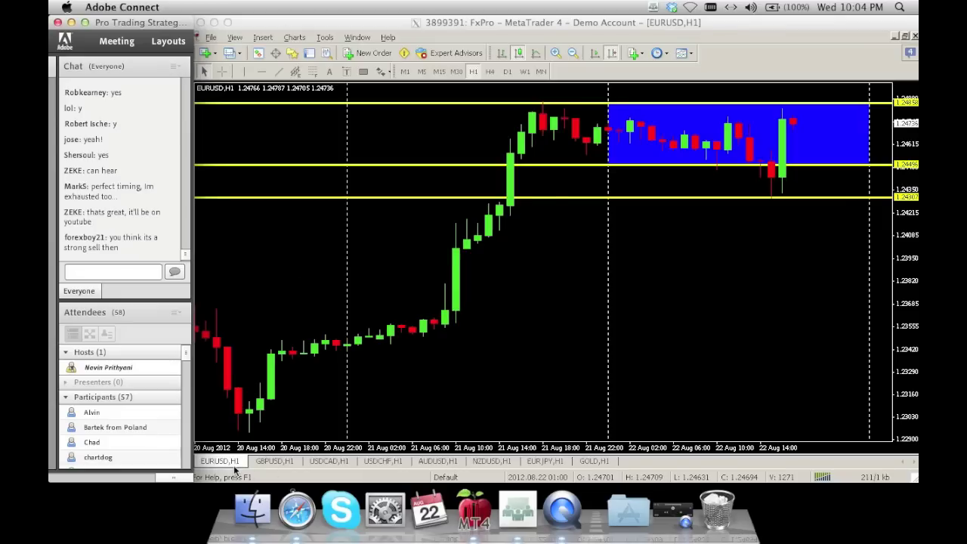
{"action": "left_click", "coordinate": [234, 470]}
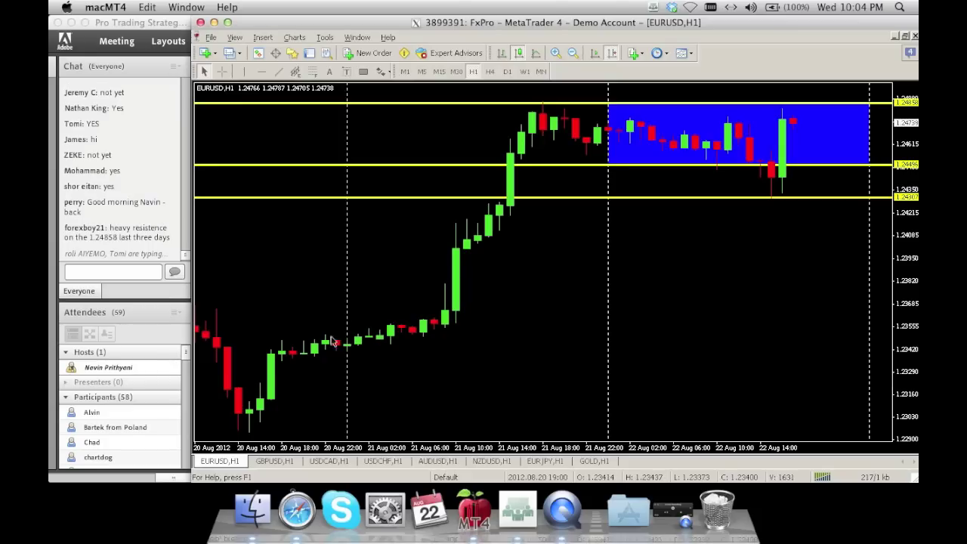
Step: Apply the Conference template to the EURUSD H1 chart and point out the daily pivot line
{"action": "right_click", "coordinate": [339, 312]}
{"action": "mouse_move", "coordinate": [413, 357]}
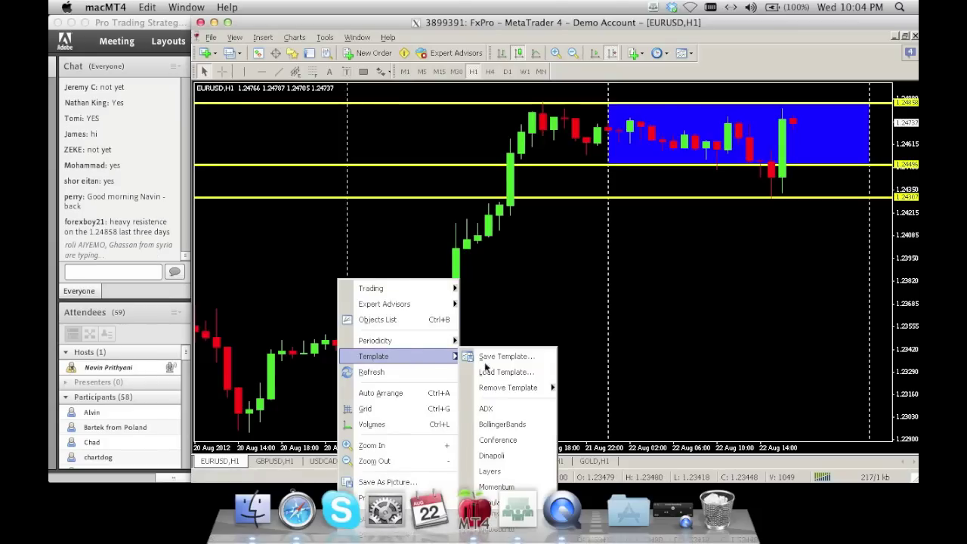
{"action": "left_click", "coordinate": [496, 439]}
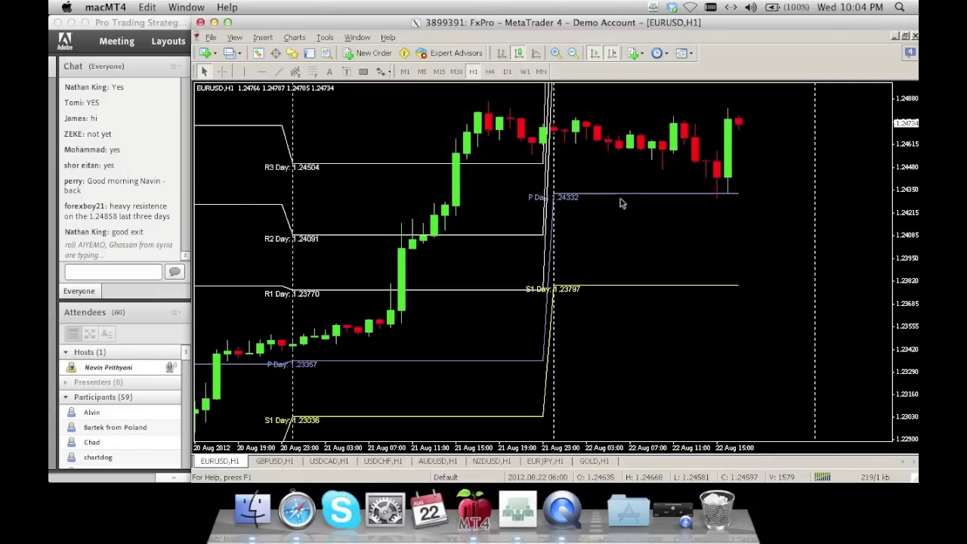
{"action": "mouse_move", "coordinate": [619, 203]}
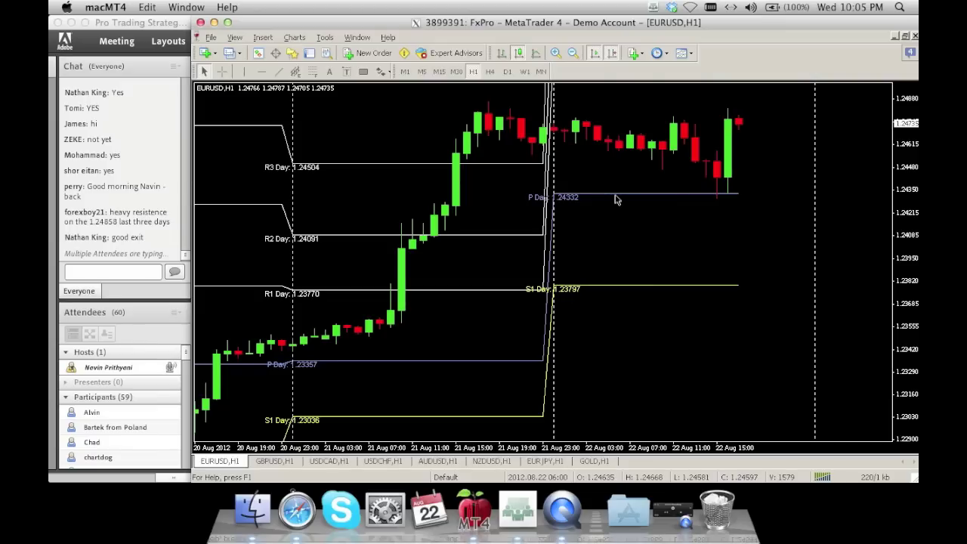
Step: Switch to Safari, collapse the Main Room chat, and open the Pro Trading Strategy page from the Urban Forex strategies list
{"action": "left_click", "coordinate": [307, 515]}
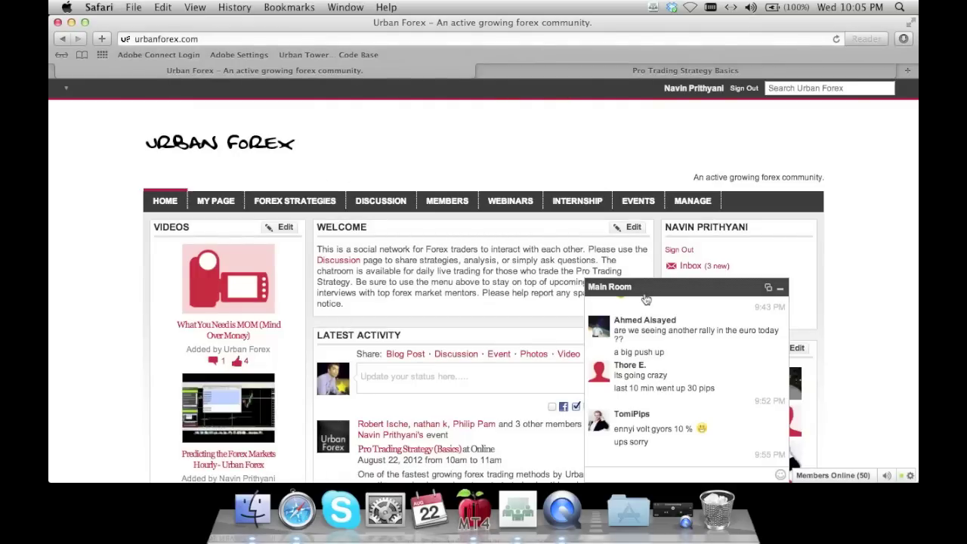
{"action": "left_click", "coordinate": [643, 287]}
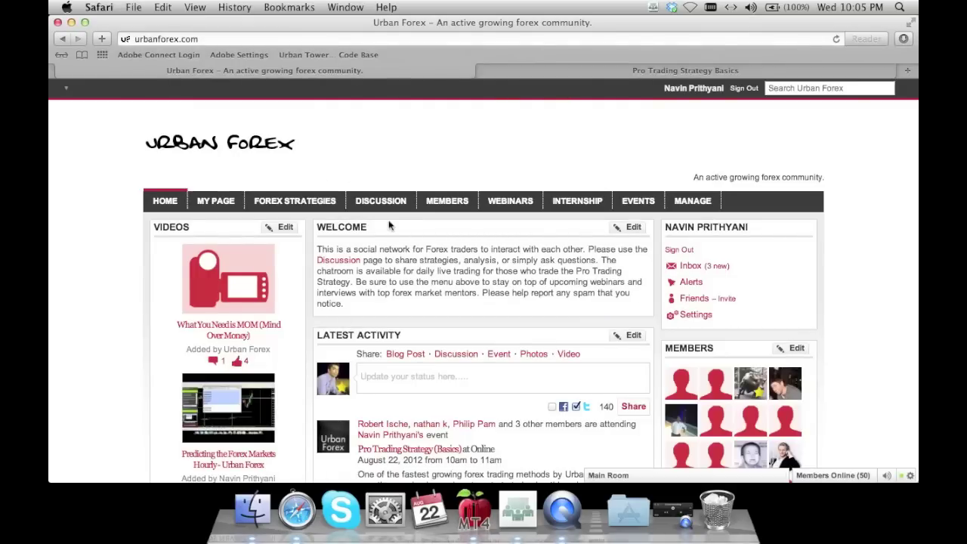
{"action": "left_click", "coordinate": [280, 202]}
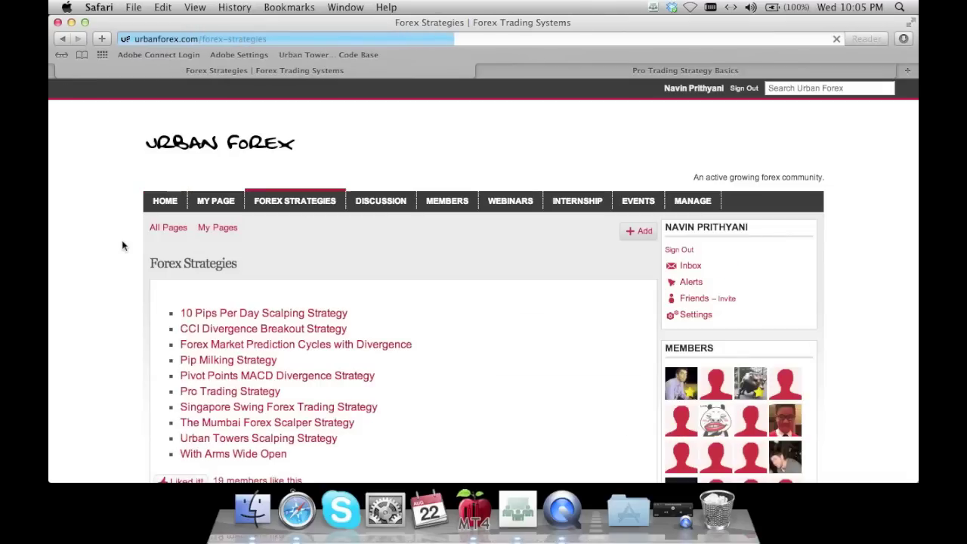
{"action": "scroll", "coordinate": [121, 242], "scroll_direction": "down", "scroll_amount": 3}
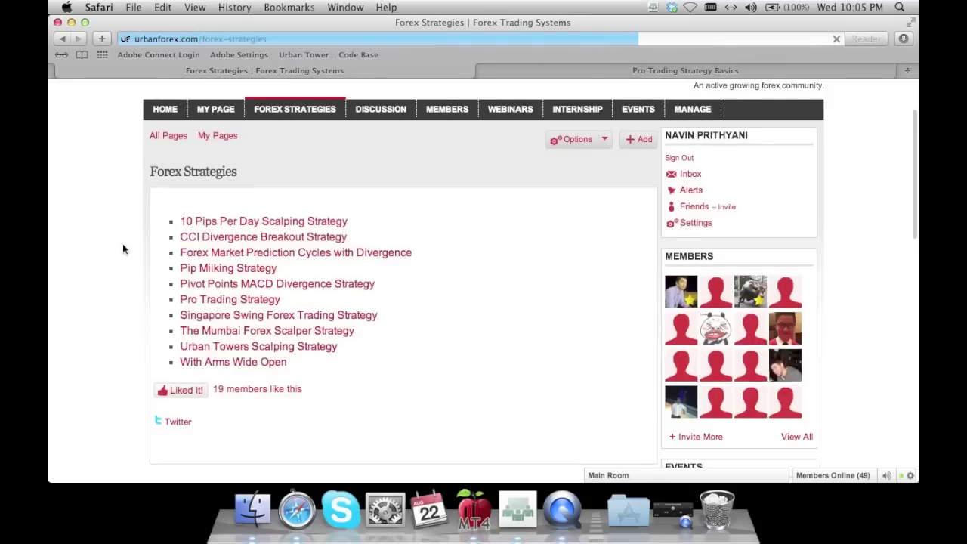
{"action": "left_click", "coordinate": [217, 301]}
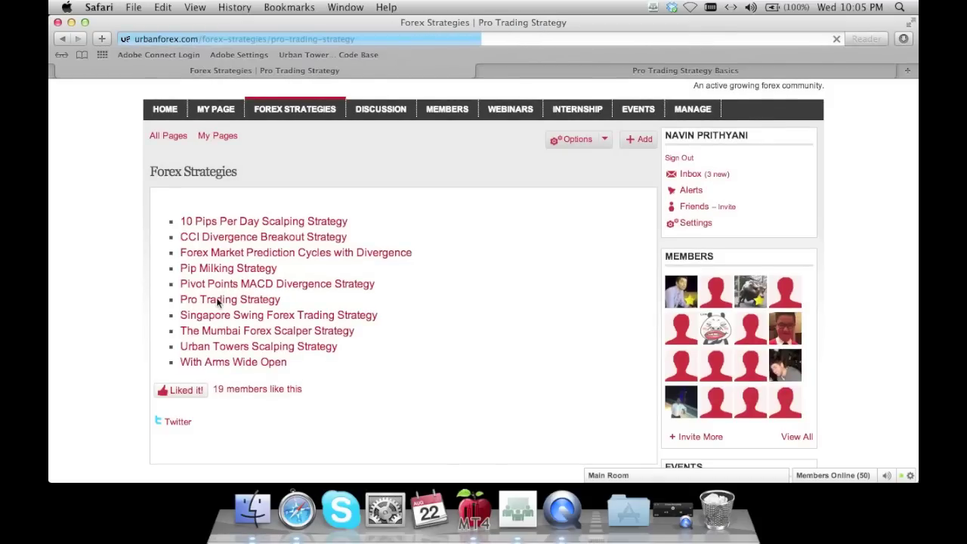
Step: Look through the Pro Trading Strategy page for the indicator installation note and the Pivots.zip download
{"action": "scroll", "coordinate": [91, 309], "scroll_direction": "down", "scroll_amount": 5}
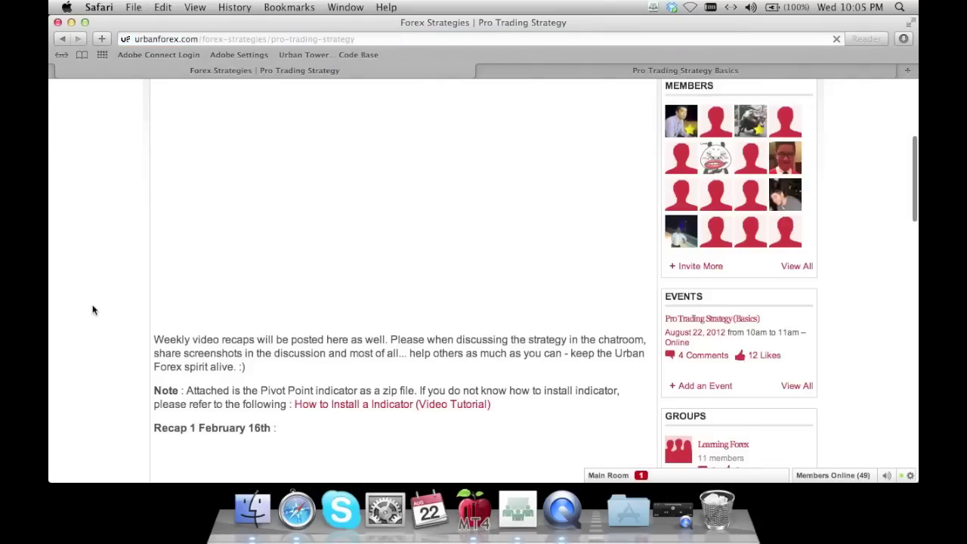
{"action": "scroll", "coordinate": [287, 309], "scroll_direction": "down", "scroll_amount": 3}
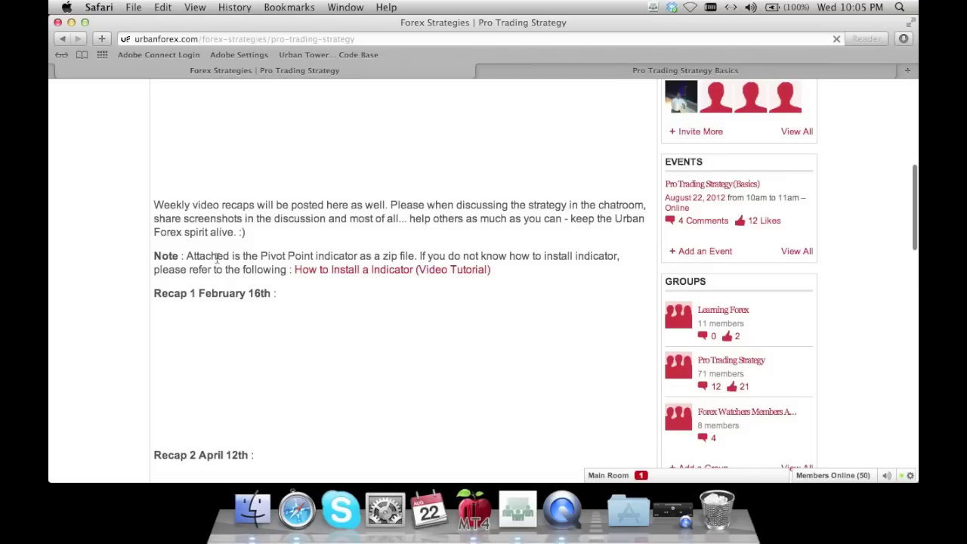
{"action": "scroll", "coordinate": [117, 265], "scroll_direction": "down", "scroll_amount": 5}
{"action": "scroll", "coordinate": [117, 265], "scroll_direction": "down", "scroll_amount": 5}
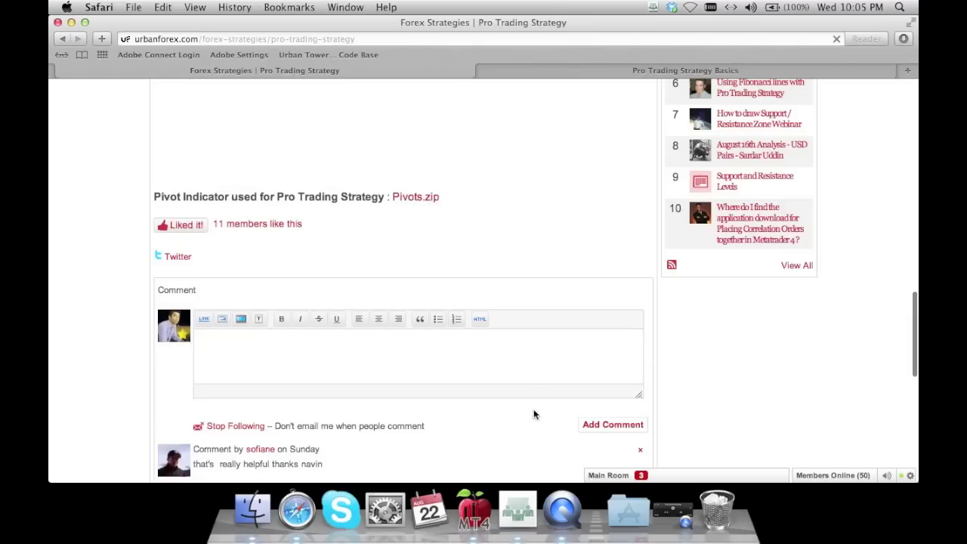
Step: Switch back to MetaTrader 4 and remove the pivot point indicator from the EURUSD H1 chart
{"action": "left_click", "coordinate": [518, 509]}
{"action": "left_click", "coordinate": [473, 510]}
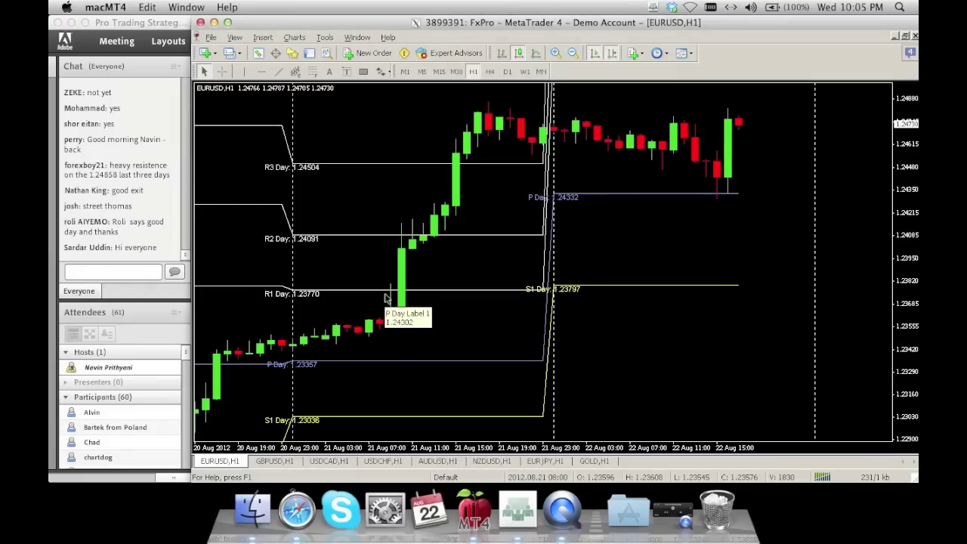
{"action": "right_click", "coordinate": [376, 367]}
{"action": "left_click", "coordinate": [408, 385]}
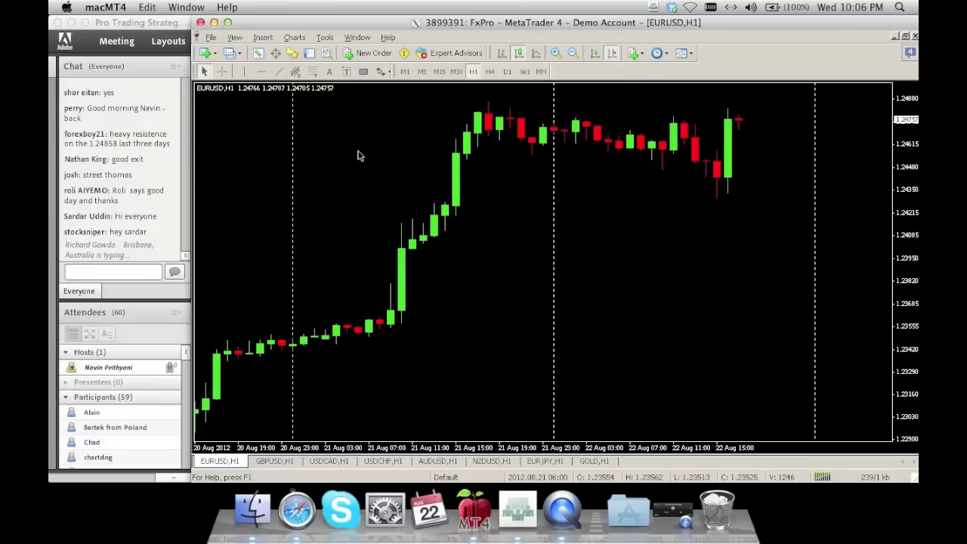
Step: Place an up arrow below the long-lower-wick candle of 15 August 2012, 17:00, and inspect that candle's price data
{"action": "scroll", "coordinate": [369, 156], "scroll_direction": "left", "scroll_amount": 3}
{"action": "scroll", "coordinate": [370, 156], "scroll_direction": "left", "scroll_amount": 7}
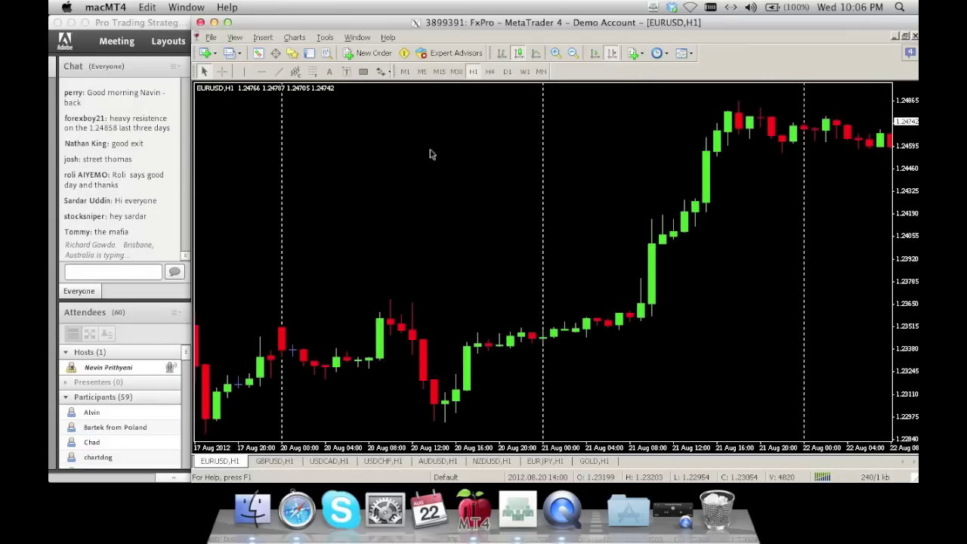
{"action": "scroll", "coordinate": [401, 158], "scroll_direction": "left", "scroll_amount": 8}
{"action": "scroll", "coordinate": [483, 157], "scroll_direction": "left", "scroll_amount": 8}
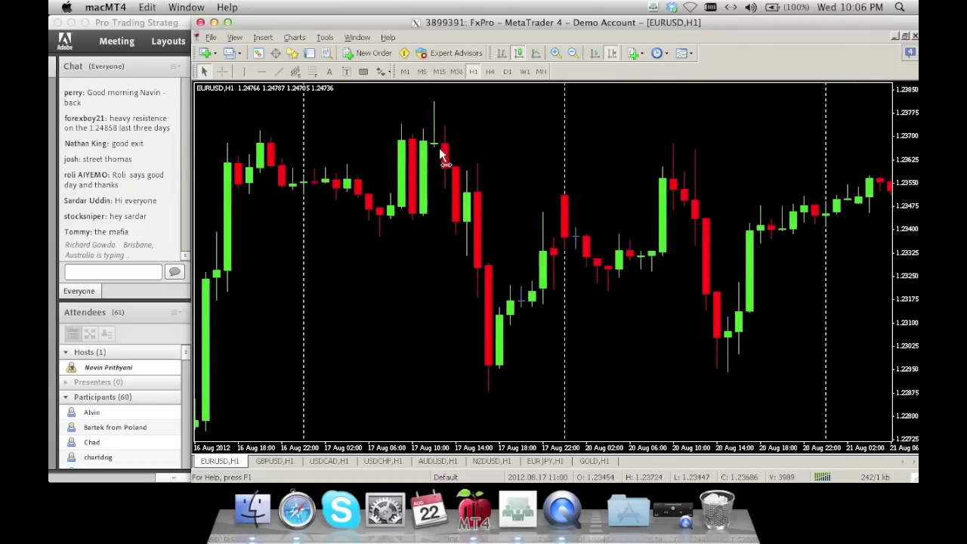
{"action": "scroll", "coordinate": [522, 163], "scroll_direction": "left", "scroll_amount": 8}
{"action": "scroll", "coordinate": [532, 168], "scroll_direction": "left", "scroll_amount": 5}
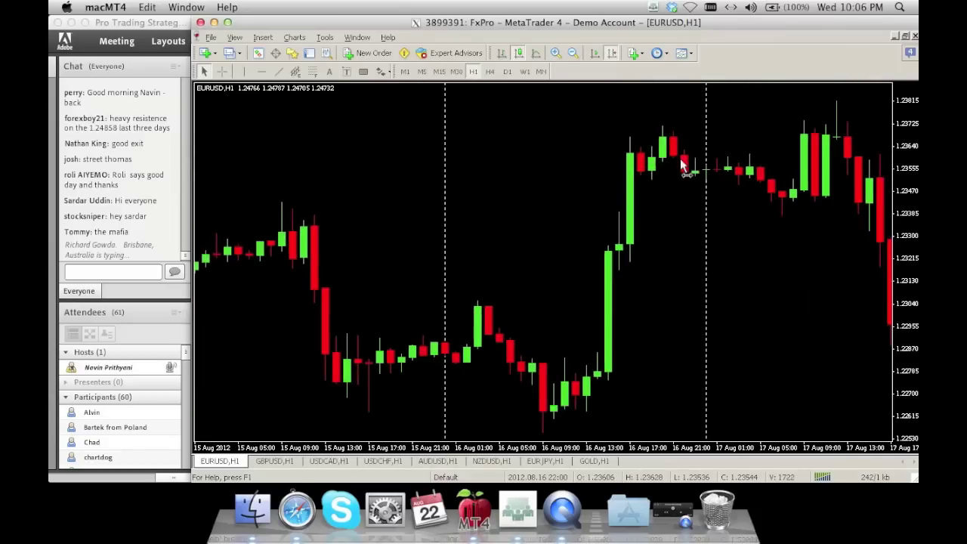
{"action": "scroll", "coordinate": [478, 184], "scroll_direction": "left", "scroll_amount": 6}
{"action": "scroll", "coordinate": [505, 184], "scroll_direction": "left", "scroll_amount": 6}
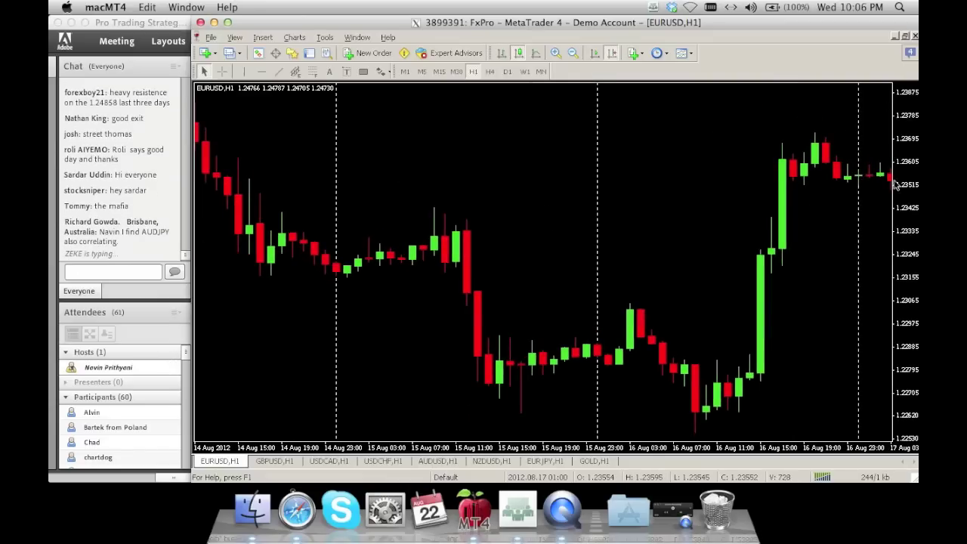
{"action": "left_click_drag", "start_coordinate": [904, 179], "coordinate": [911, 215]}
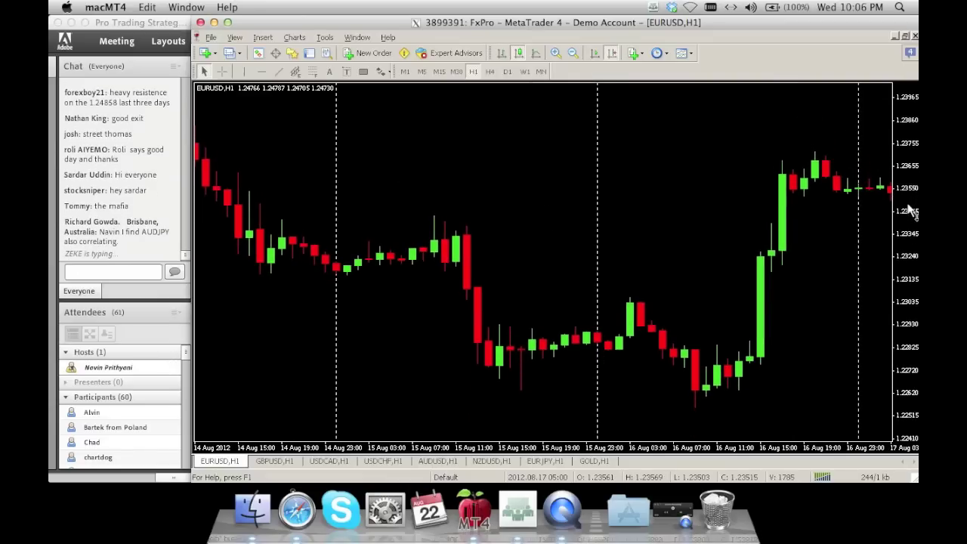
{"action": "left_click", "coordinate": [383, 71]}
{"action": "left_click", "coordinate": [407, 122]}
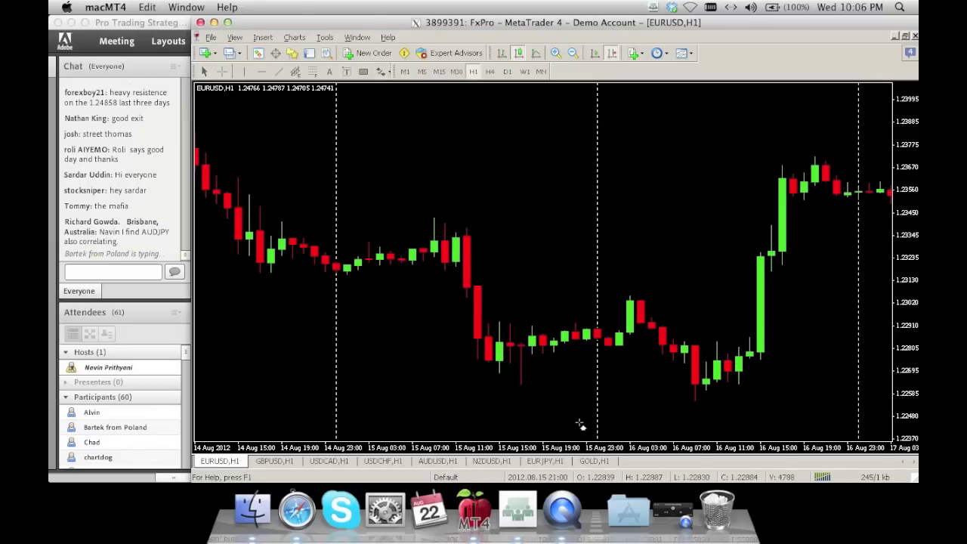
{"action": "left_click", "coordinate": [523, 404]}
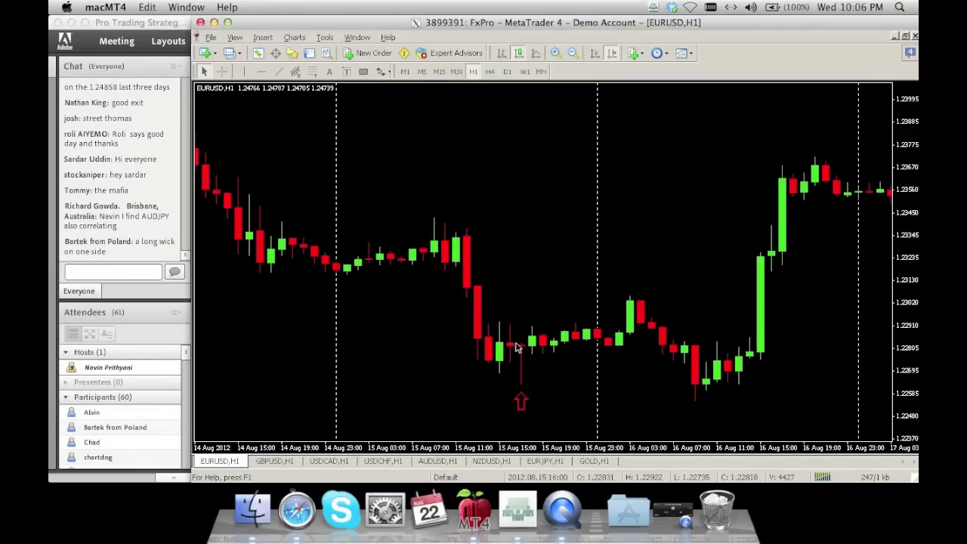
{"action": "mouse_move", "coordinate": [519, 352]}
{"action": "mouse_move", "coordinate": [542, 382]}
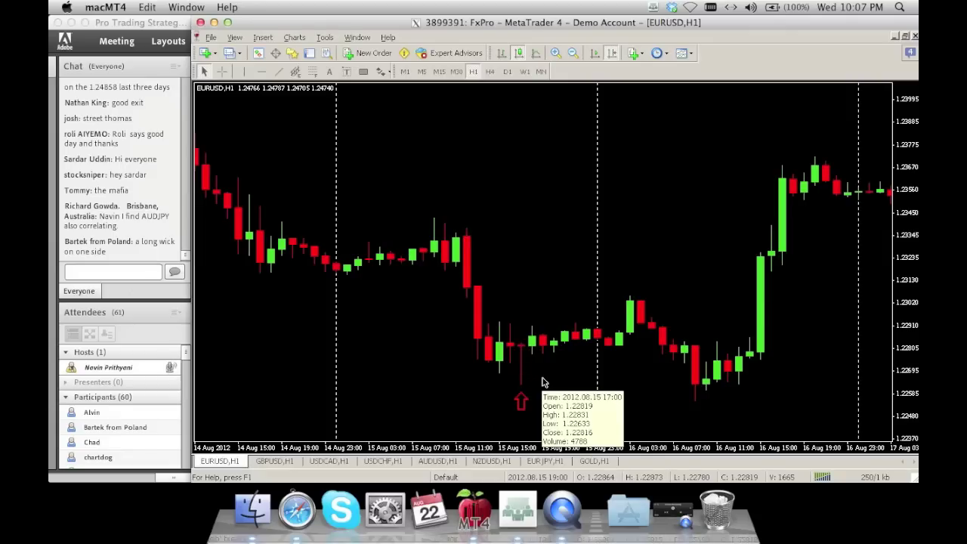
Step: Place a stacked column of check signs in the empty chart area above the 15 August 2012 candles
{"action": "left_click", "coordinate": [383, 72]}
{"action": "left_click", "coordinate": [403, 167]}
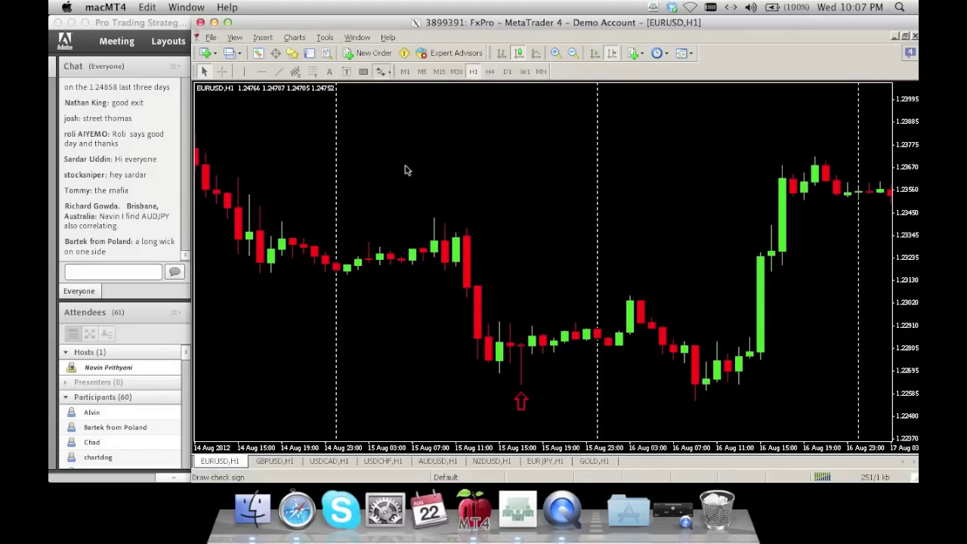
{"action": "left_click", "coordinate": [489, 101]}
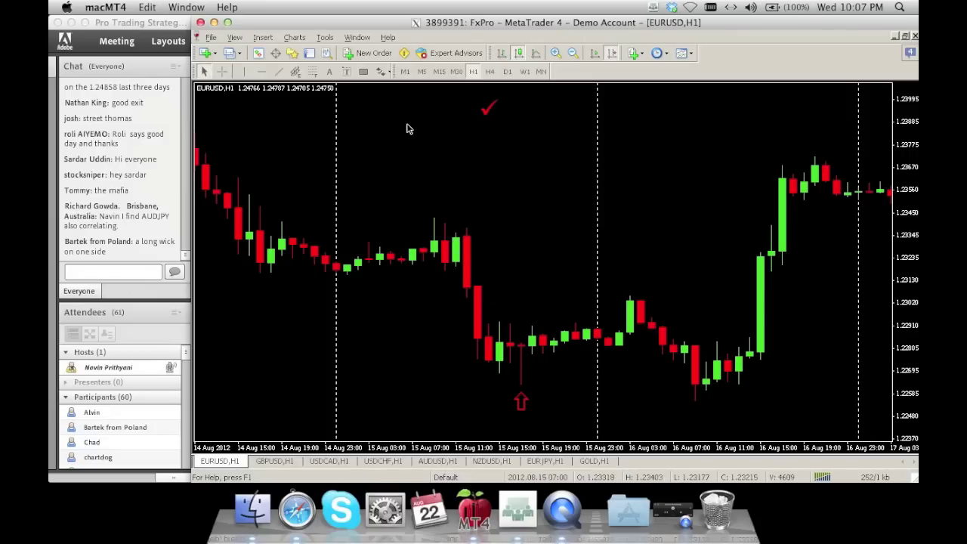
{"action": "left_click", "coordinate": [382, 71]}
{"action": "left_click", "coordinate": [420, 171]}
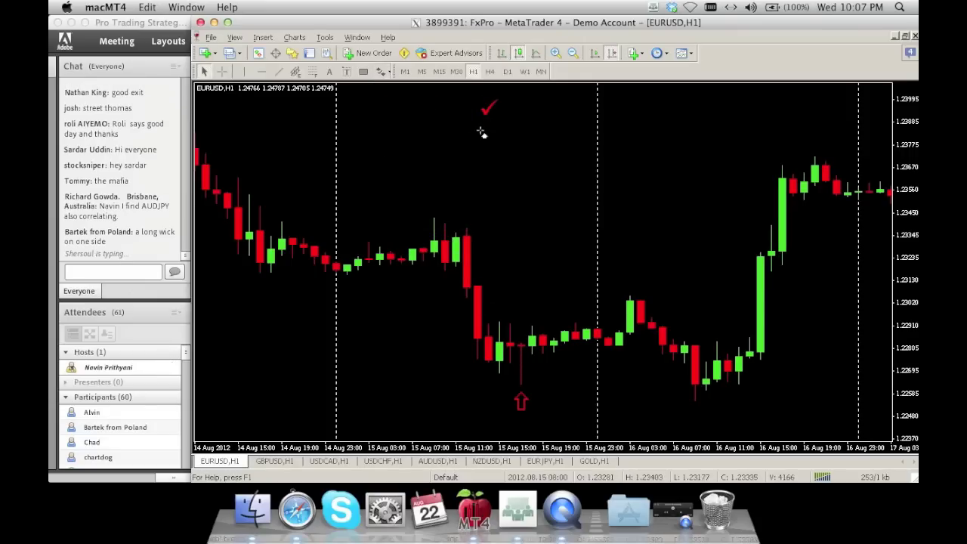
{"action": "left_click", "coordinate": [489, 120]}
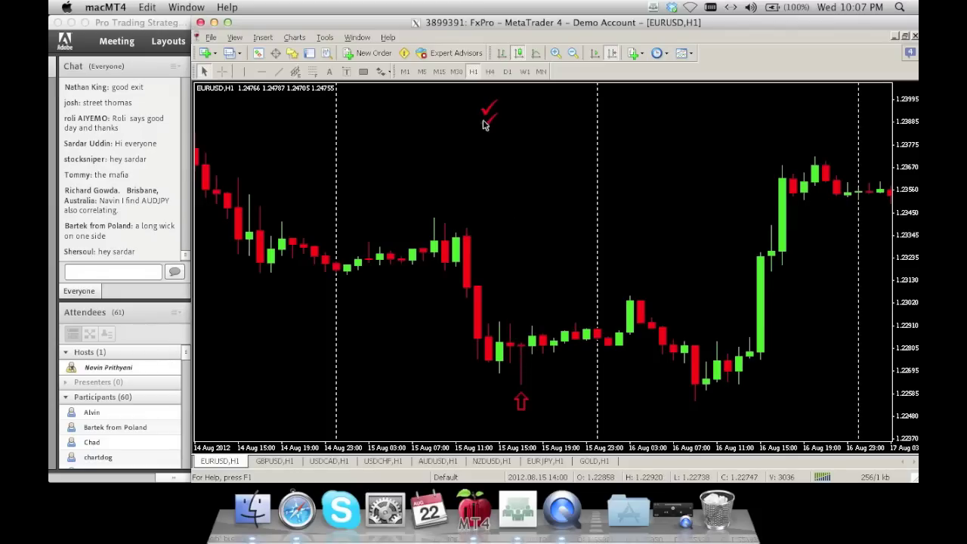
{"action": "left_click", "coordinate": [383, 71]}
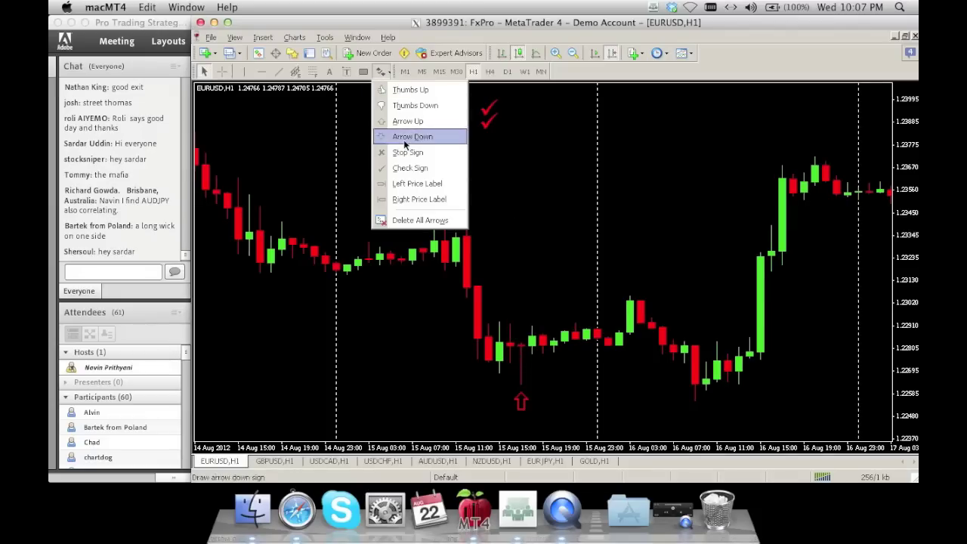
{"action": "left_click", "coordinate": [409, 168]}
{"action": "left_click", "coordinate": [487, 147]}
{"action": "left_click_drag", "start_coordinate": [487, 132], "coordinate": [489, 120]}
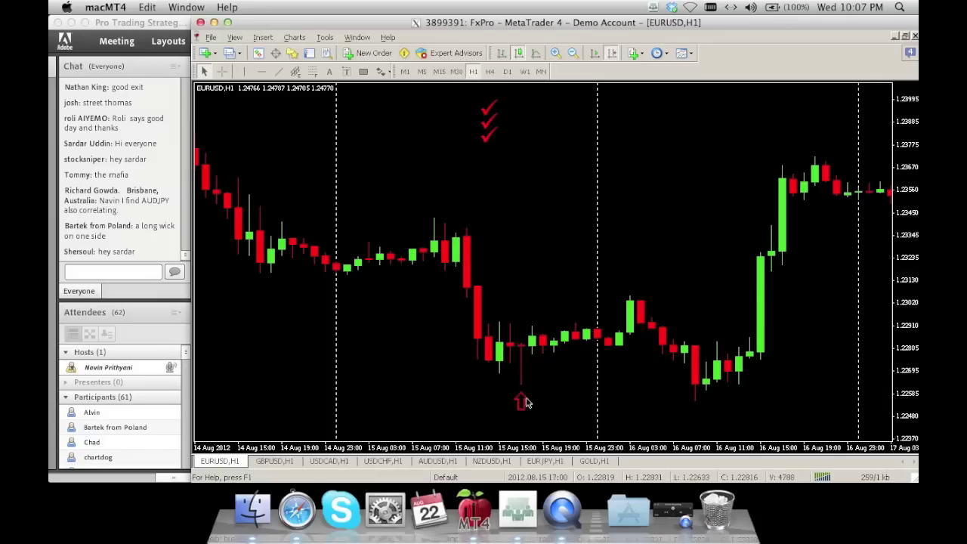
{"action": "left_click", "coordinate": [381, 71]}
{"action": "left_click", "coordinate": [415, 166]}
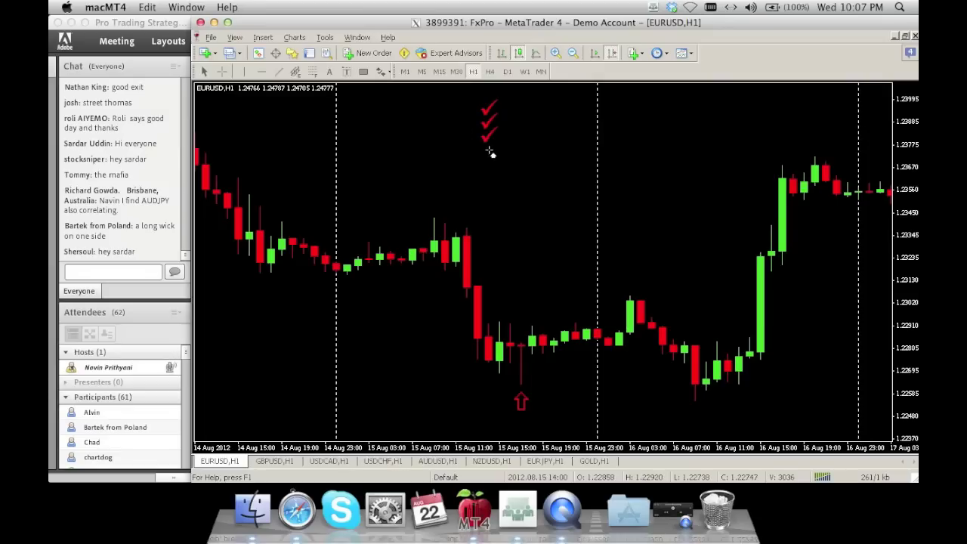
{"action": "left_click_drag", "start_coordinate": [489, 152], "coordinate": [489, 142]}
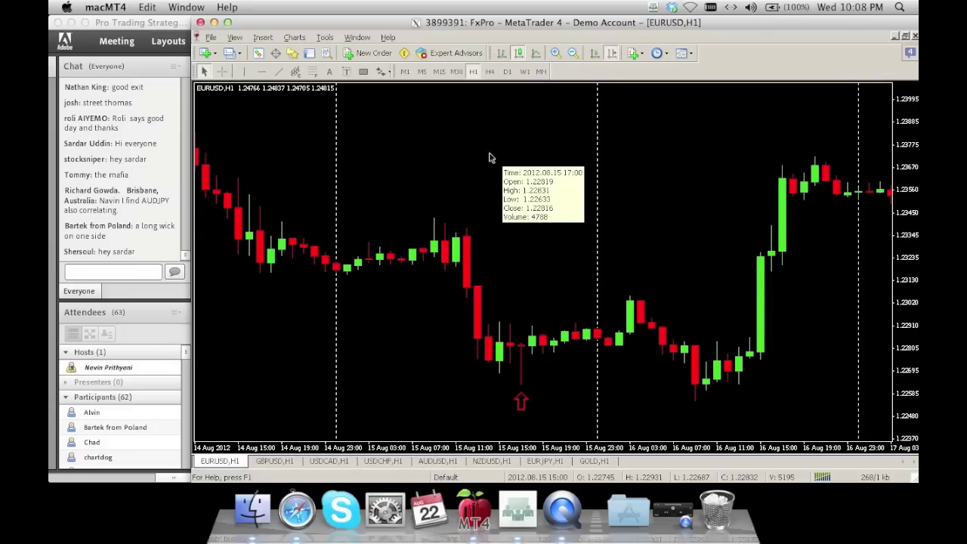
Step: Place an up arrow below the long-lower-wick candle of 10 August 2012, 16:00, and inspect that candle's price data
{"action": "left_click_drag", "start_coordinate": [385, 260], "coordinate": [509, 255]}
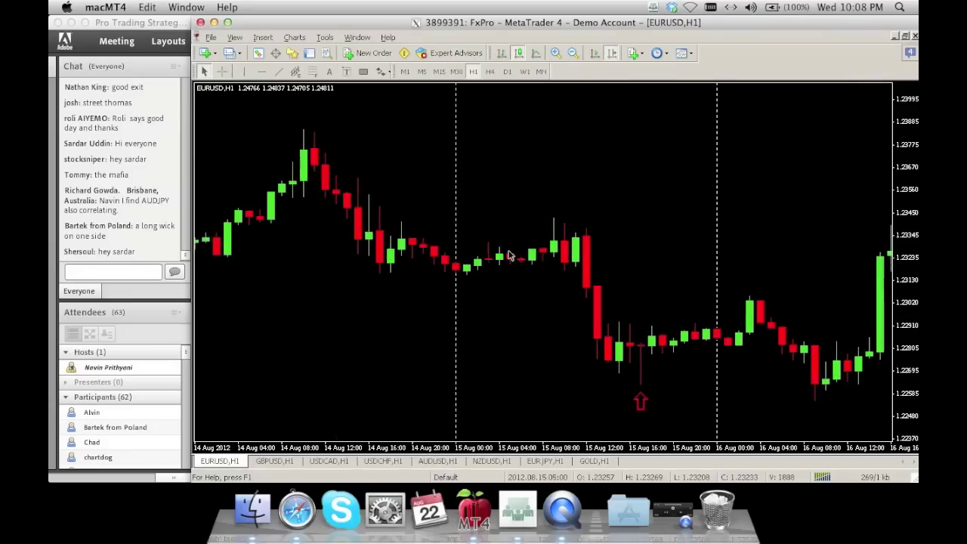
{"action": "left_click_drag", "start_coordinate": [399, 212], "coordinate": [580, 201]}
{"action": "left_click_drag", "start_coordinate": [438, 242], "coordinate": [624, 216]}
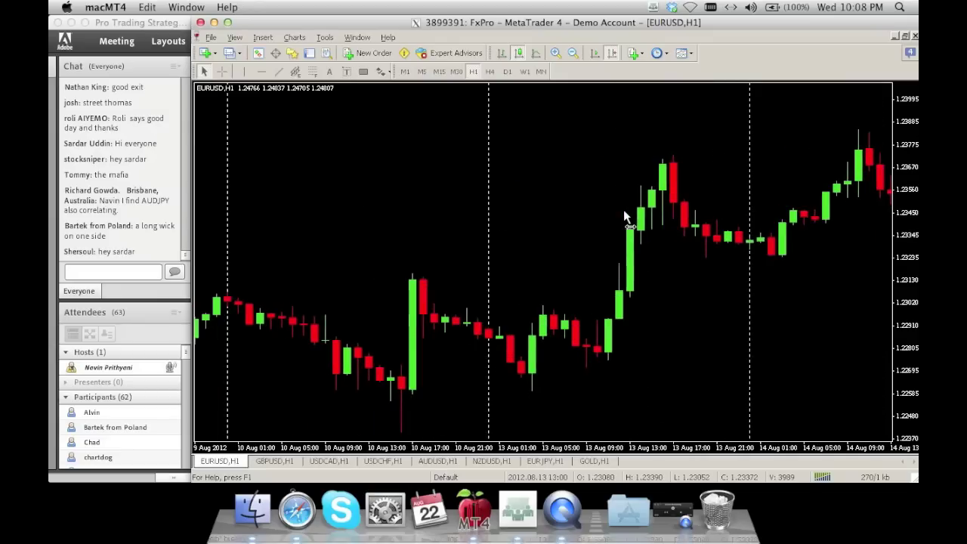
{"action": "left_click_drag", "start_coordinate": [904, 174], "coordinate": [904, 211]}
{"action": "left_click_drag", "start_coordinate": [522, 201], "coordinate": [645, 199]}
{"action": "left_click", "coordinate": [382, 71]}
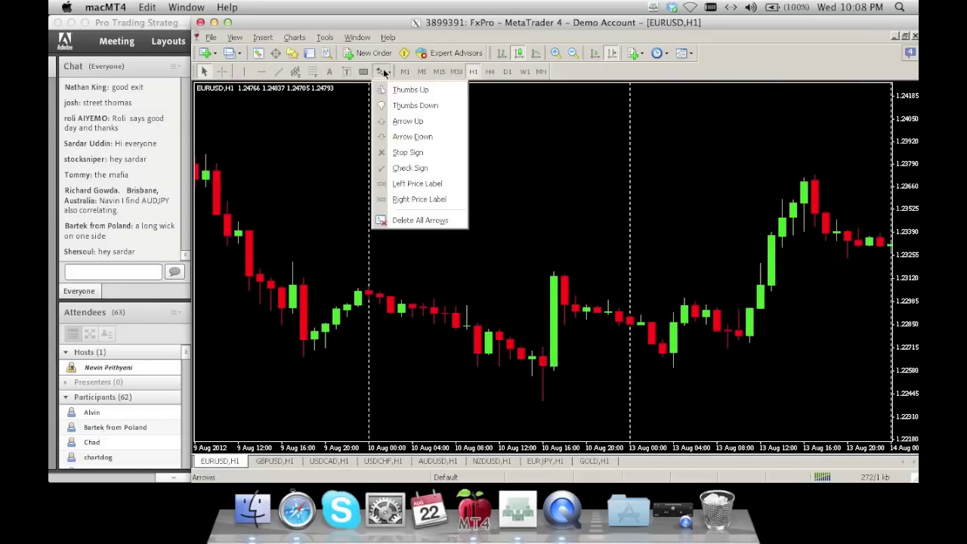
{"action": "left_click", "coordinate": [408, 121]}
{"action": "left_click", "coordinate": [544, 417]}
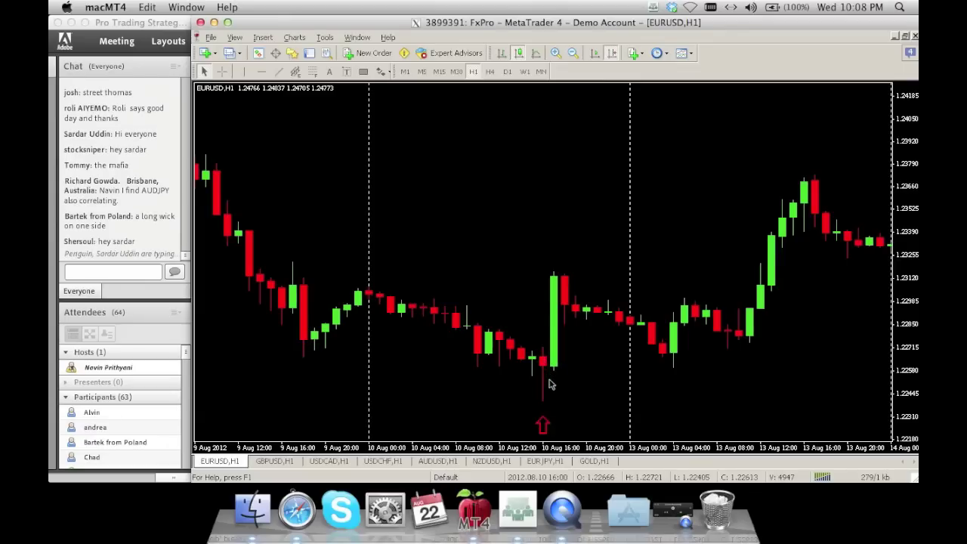
{"action": "mouse_move", "coordinate": [549, 383]}
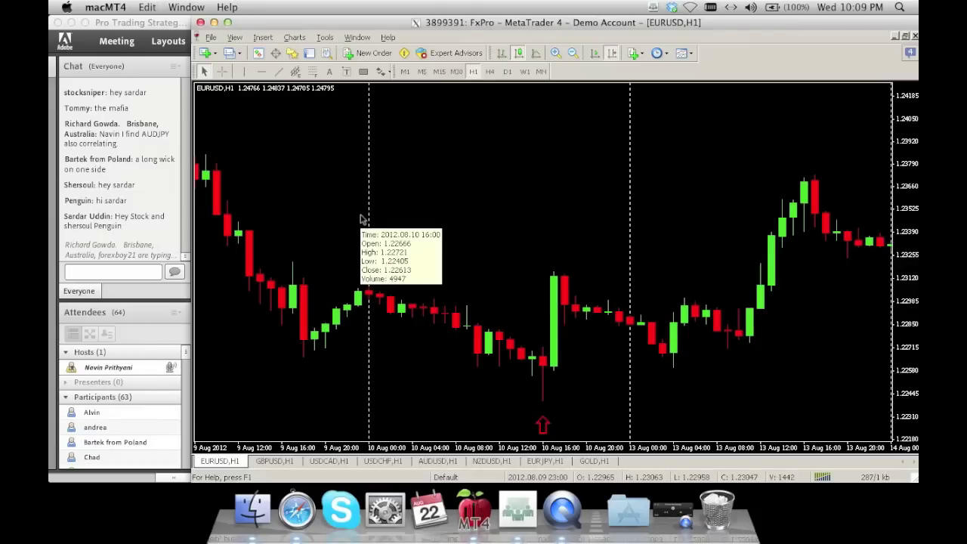
Step: Place an up arrow below the red long-lower-wick candle of 9 August 2012, 14:00
{"action": "scroll", "coordinate": [363, 220], "scroll_direction": "up", "scroll_amount": 5}
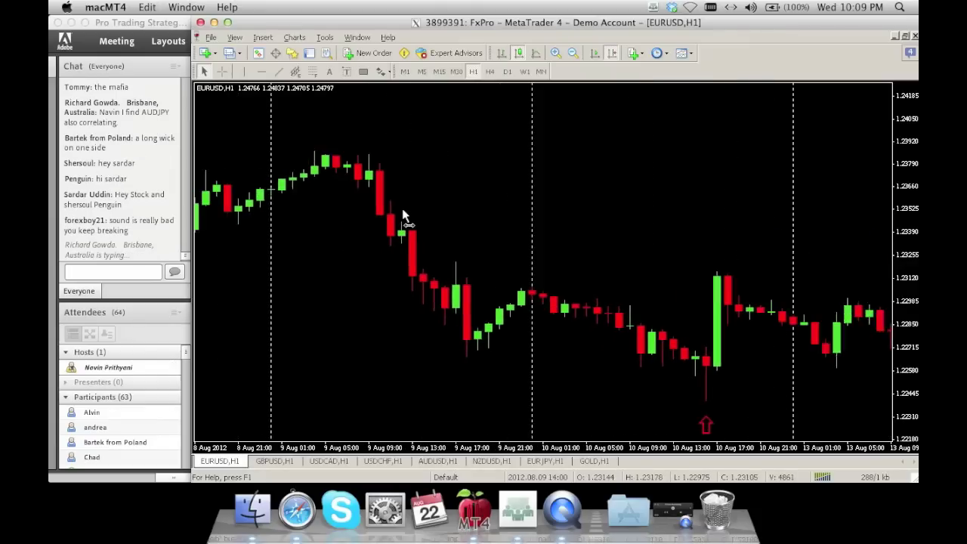
{"action": "left_click", "coordinate": [381, 71]}
{"action": "left_click", "coordinate": [400, 123]}
{"action": "mouse_move", "coordinate": [401, 126]}
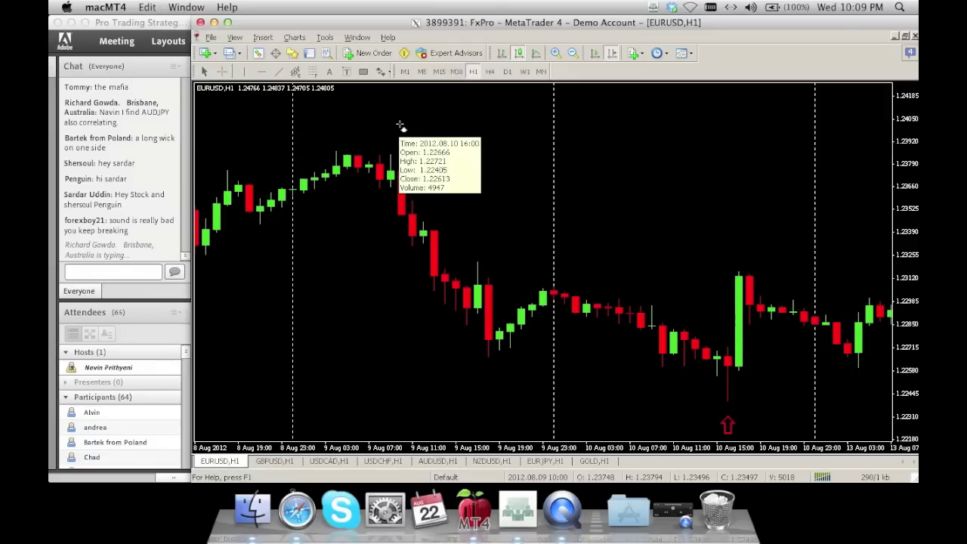
{"action": "left_click", "coordinate": [446, 308]}
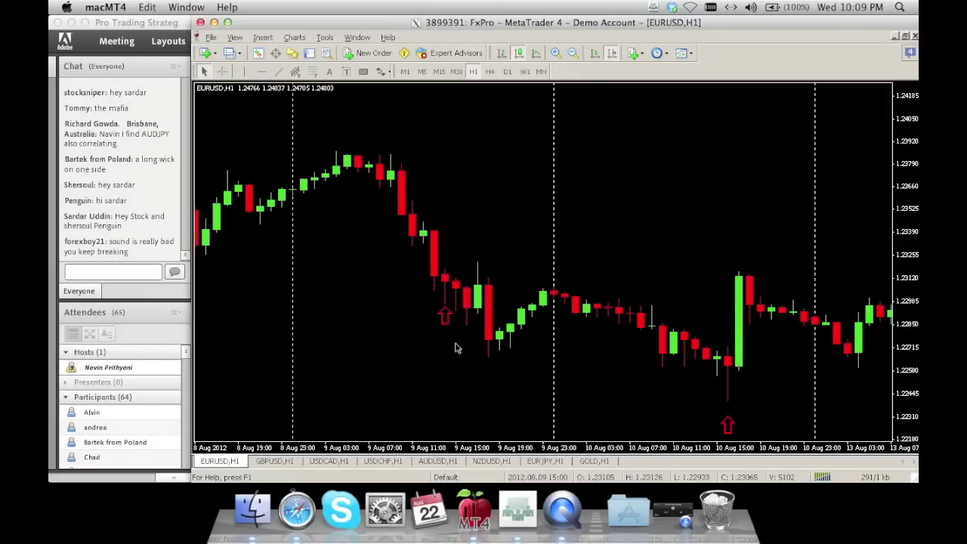
{"action": "mouse_move", "coordinate": [446, 354]}
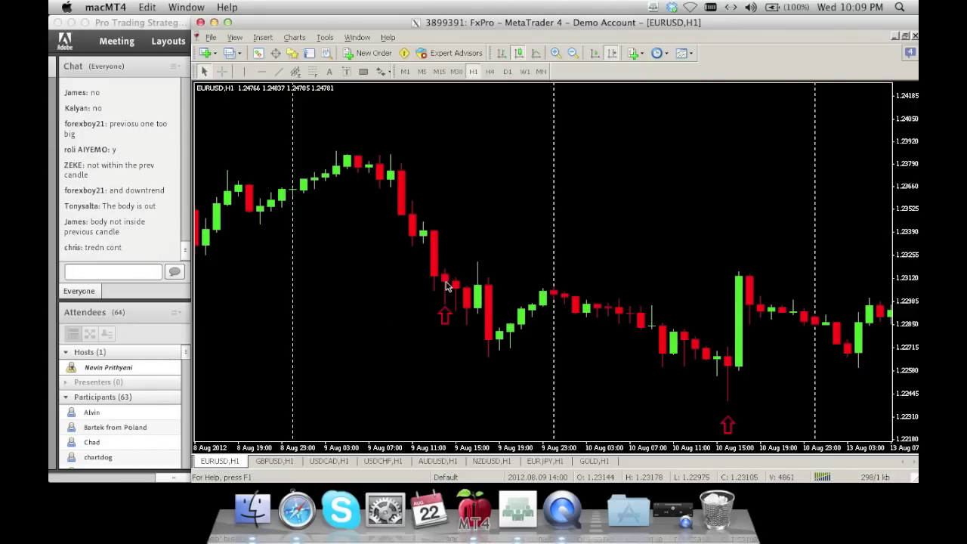
Step: Bracket the preceding 9 August 2012, 13:00 candle with horizontal lines at its high and low, and remove both lines
{"action": "left_click", "coordinate": [260, 71]}
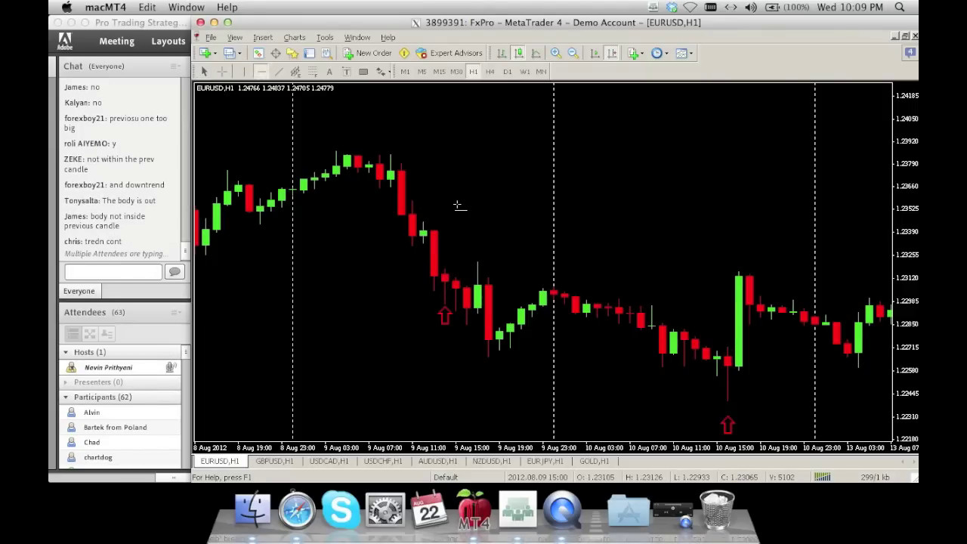
{"action": "left_click", "coordinate": [443, 231]}
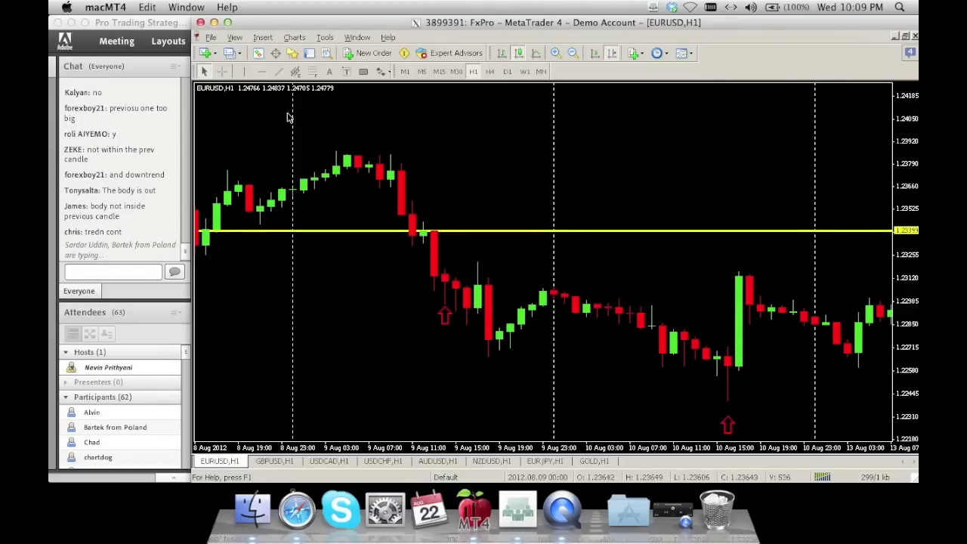
{"action": "left_click", "coordinate": [261, 71]}
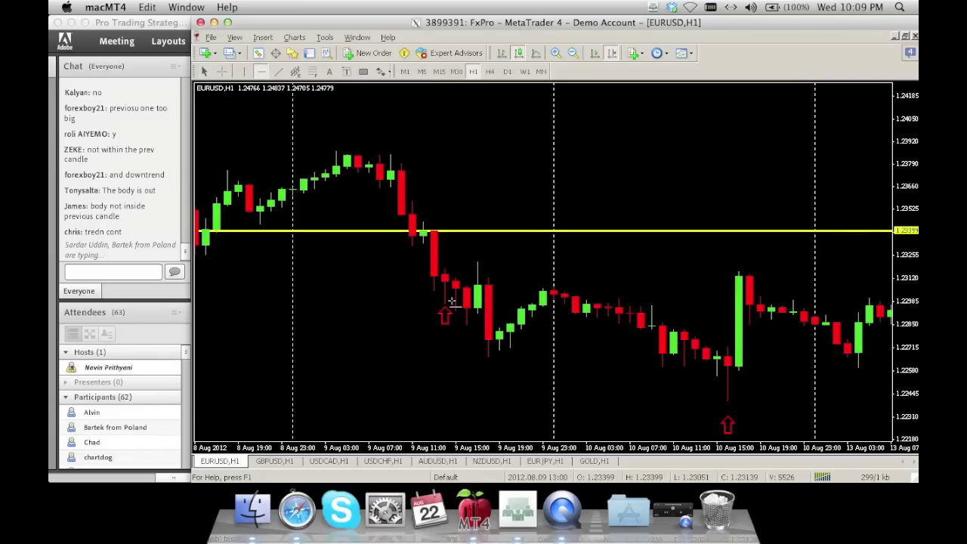
{"action": "left_click", "coordinate": [449, 291]}
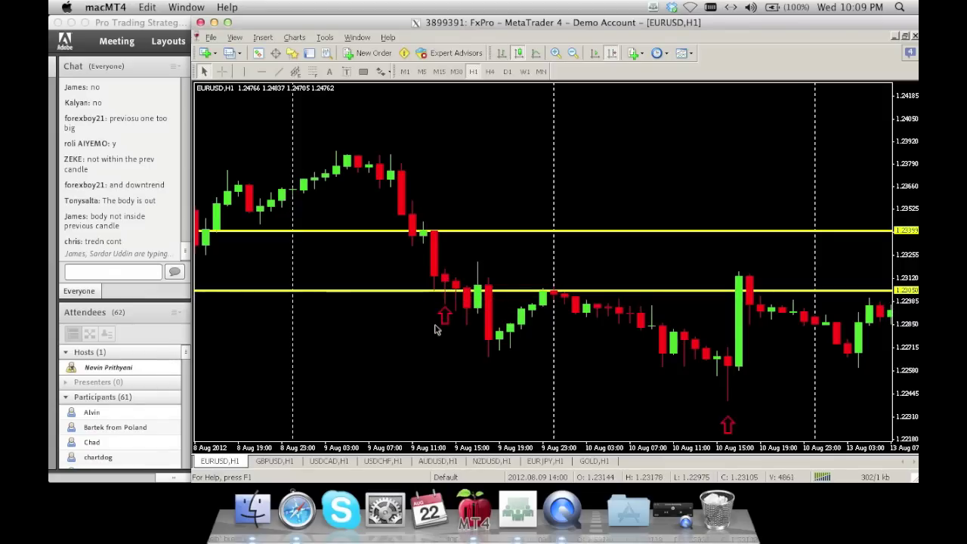
{"action": "key", "text": "BackSpace"}
{"action": "key", "text": "BackSpace"}
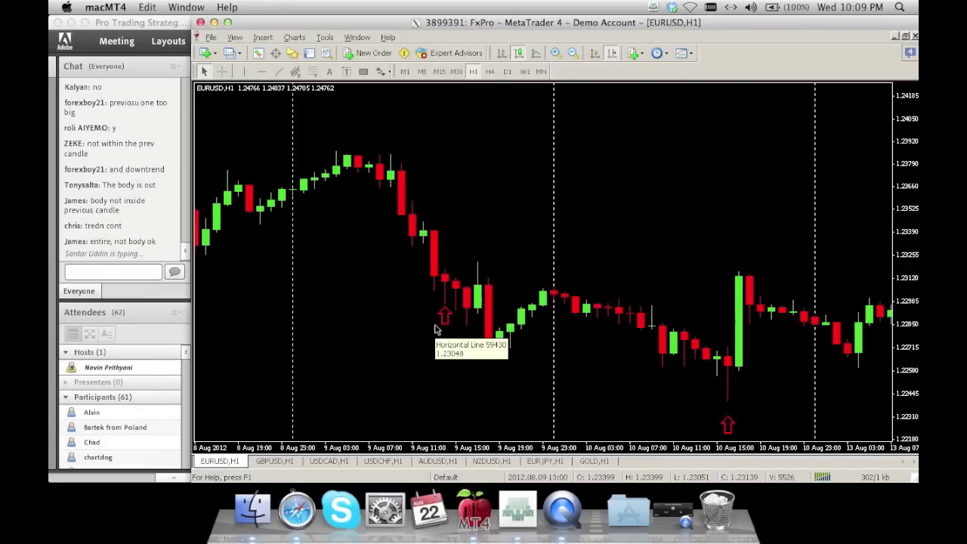
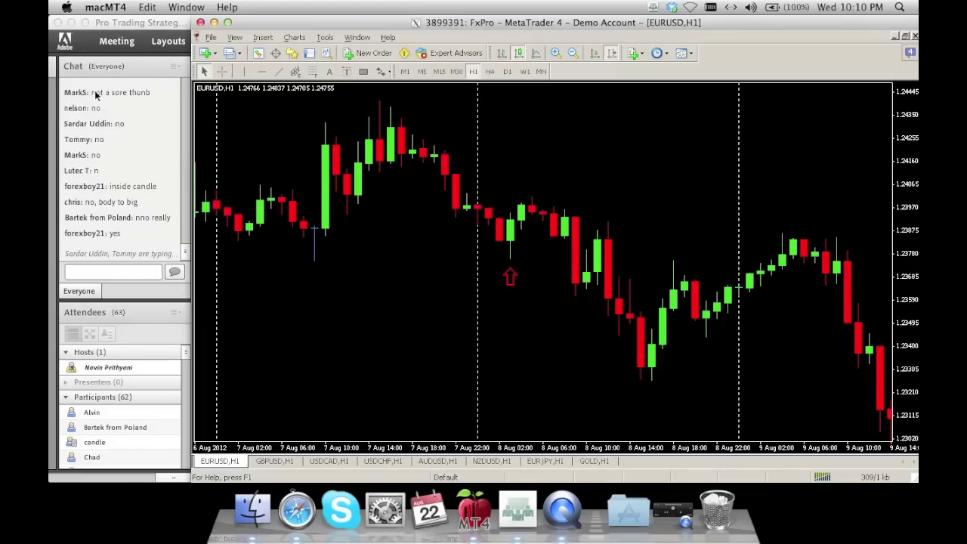
Step: Switch to the Adobe Connect meeting, add the existing Poll pod, and fit it over the Attendees pod below the chat
{"action": "left_click", "coordinate": [85, 21]}
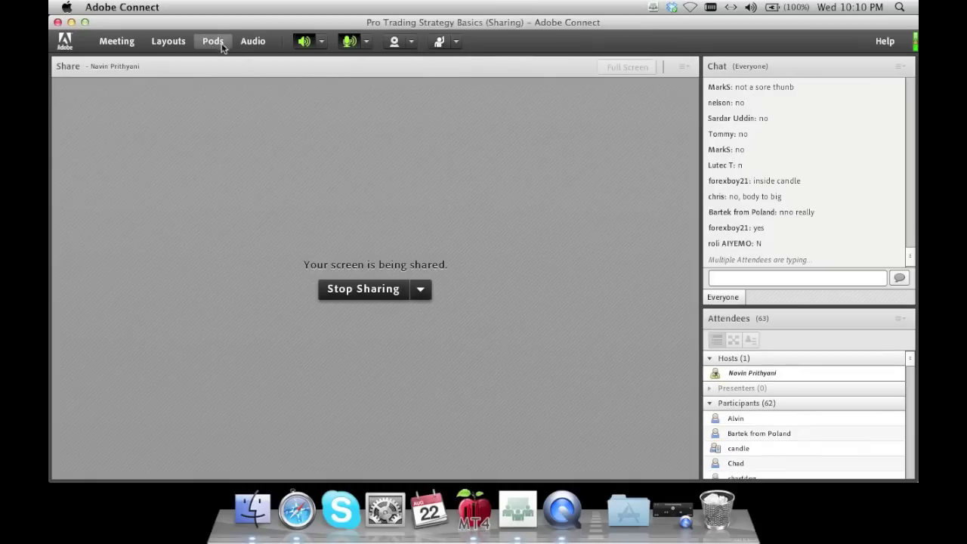
{"action": "left_click", "coordinate": [222, 45]}
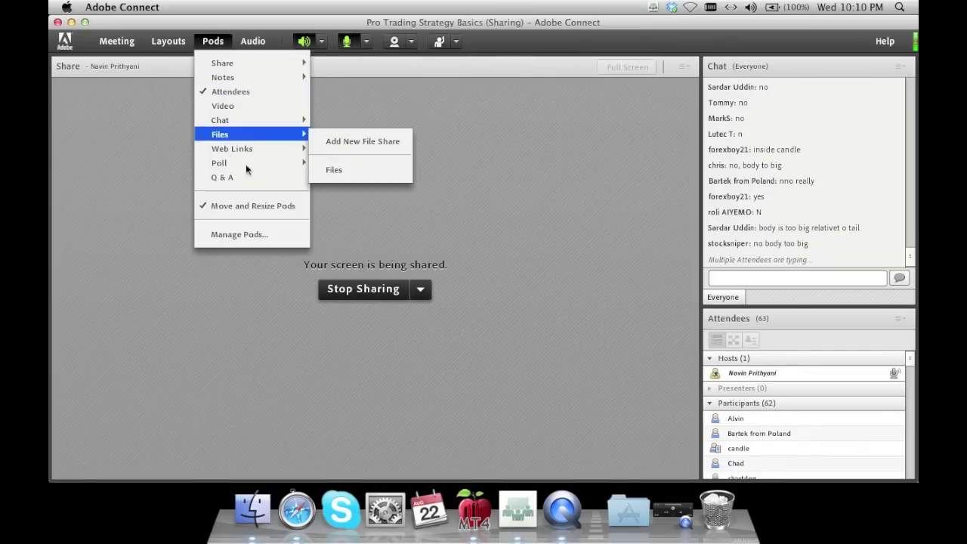
{"action": "mouse_move", "coordinate": [246, 161]}
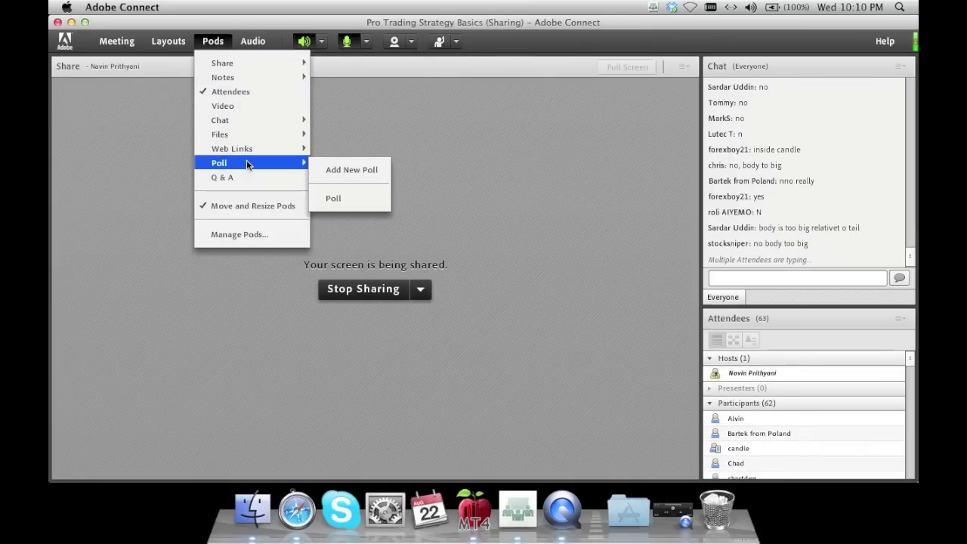
{"action": "left_click", "coordinate": [343, 197]}
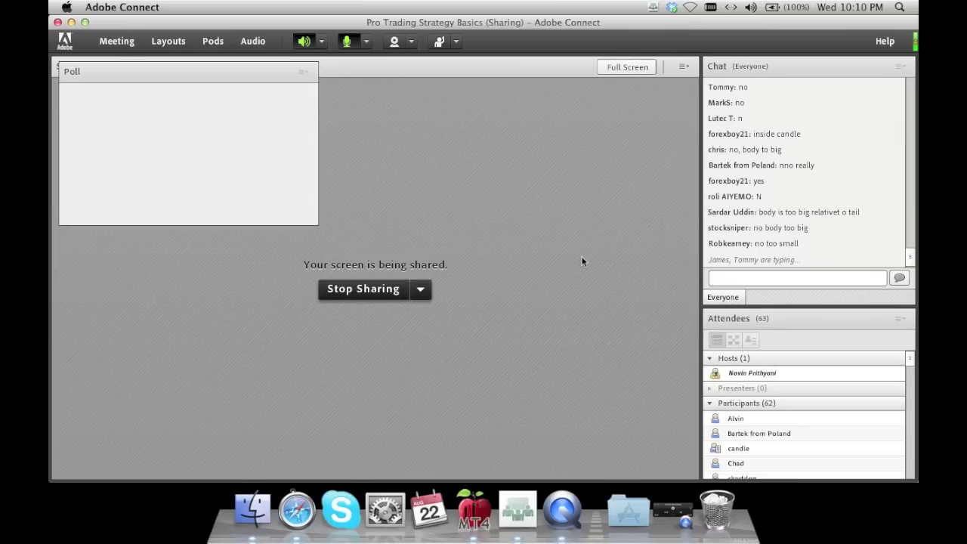
{"action": "left_click_drag", "start_coordinate": [216, 70], "coordinate": [818, 317]}
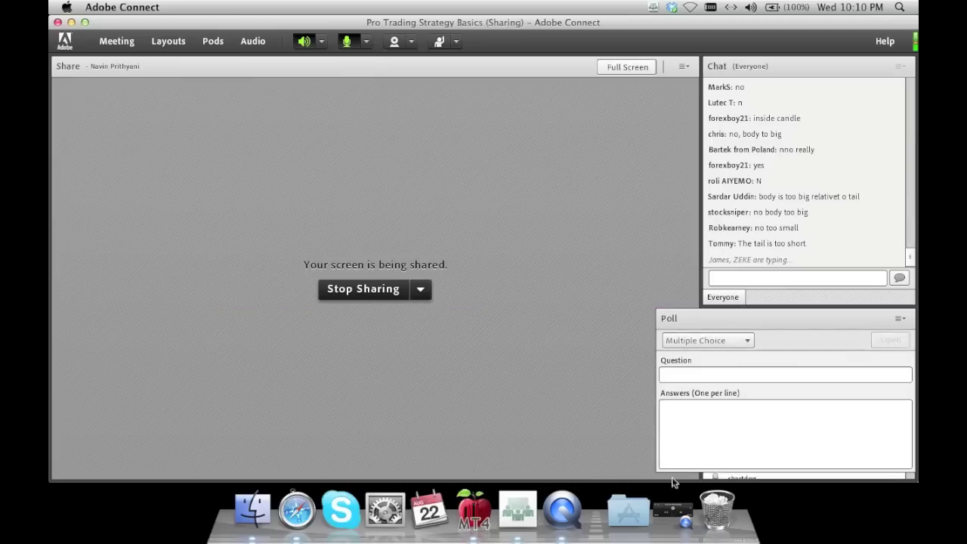
{"action": "left_click_drag", "start_coordinate": [657, 471], "coordinate": [705, 480]}
Step: Prepare the poll "Is this an exhaustion candle?" with the answers Yes and No, and open it for voting
{"action": "left_click", "coordinate": [732, 374]}
{"action": "type", "text": "Is this"}
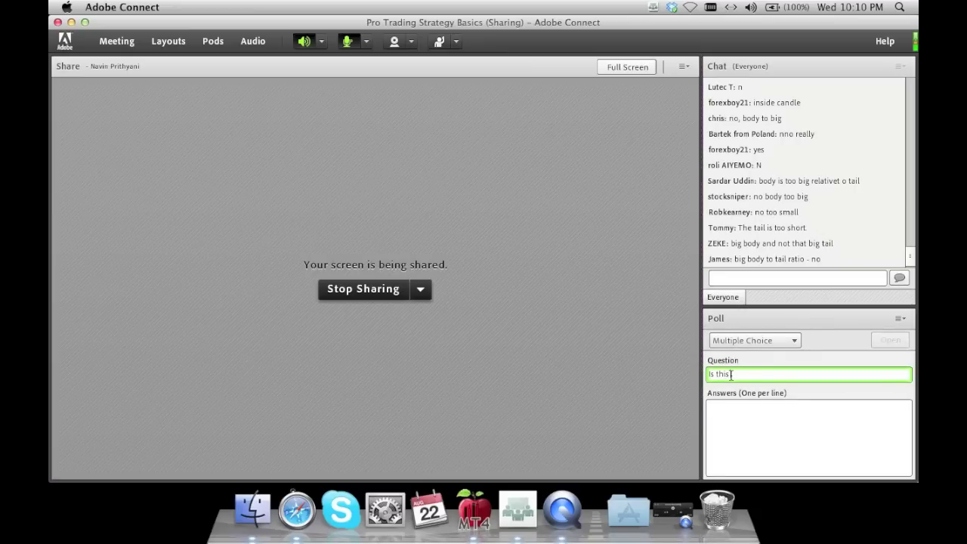
{"action": "type", "text": " an exhaustion candle?"}
{"action": "key", "text": "Tab"}
{"action": "type", "text": "Ye"}
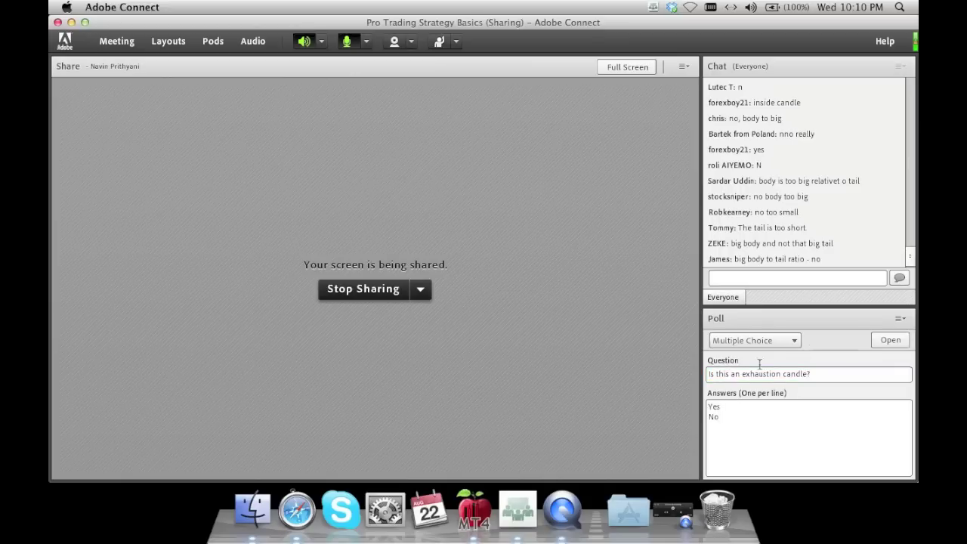
{"action": "left_click", "coordinate": [886, 341]}
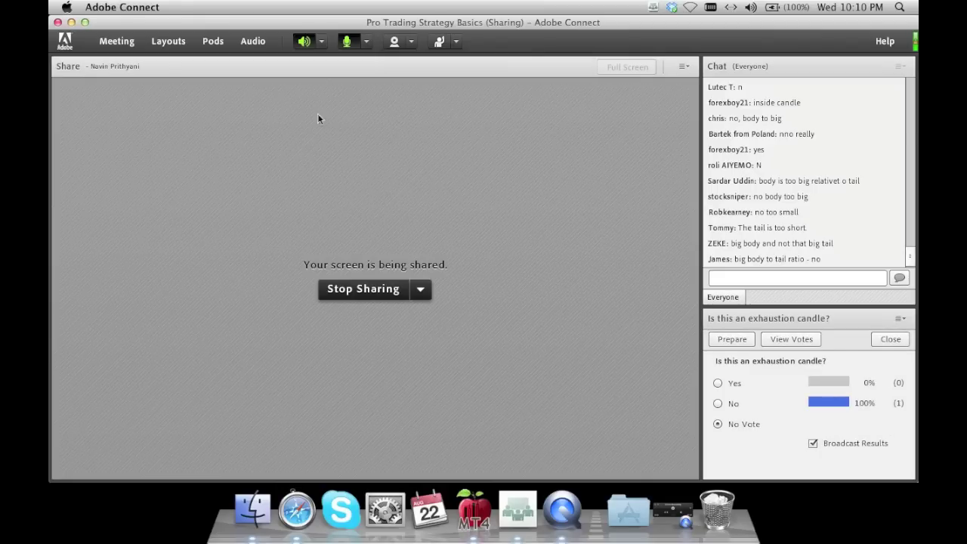
Step: Shrink the meeting window beside the EURUSD chart so that its chat and the poll's vote percentages and counts show
{"action": "left_click", "coordinate": [85, 21]}
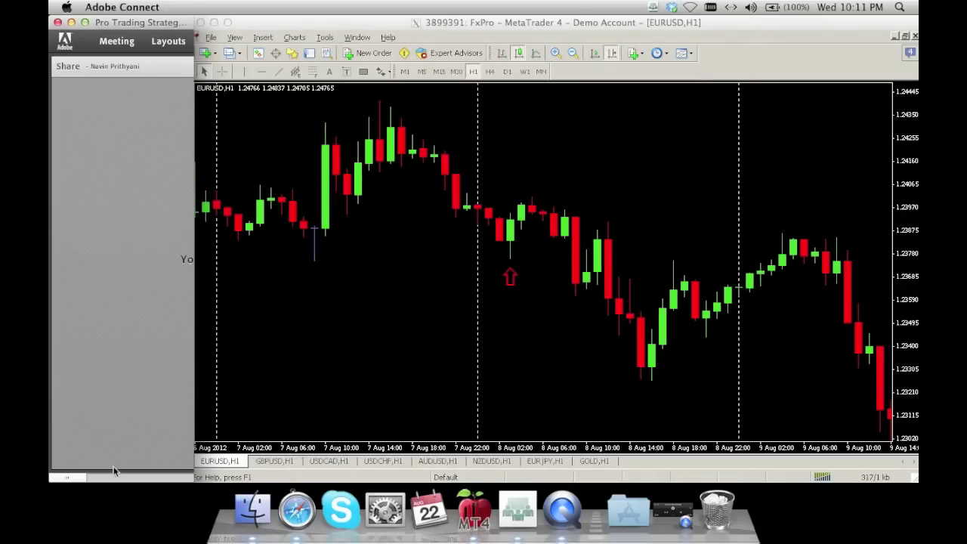
{"action": "left_click_drag", "start_coordinate": [175, 482], "coordinate": [199, 481]}
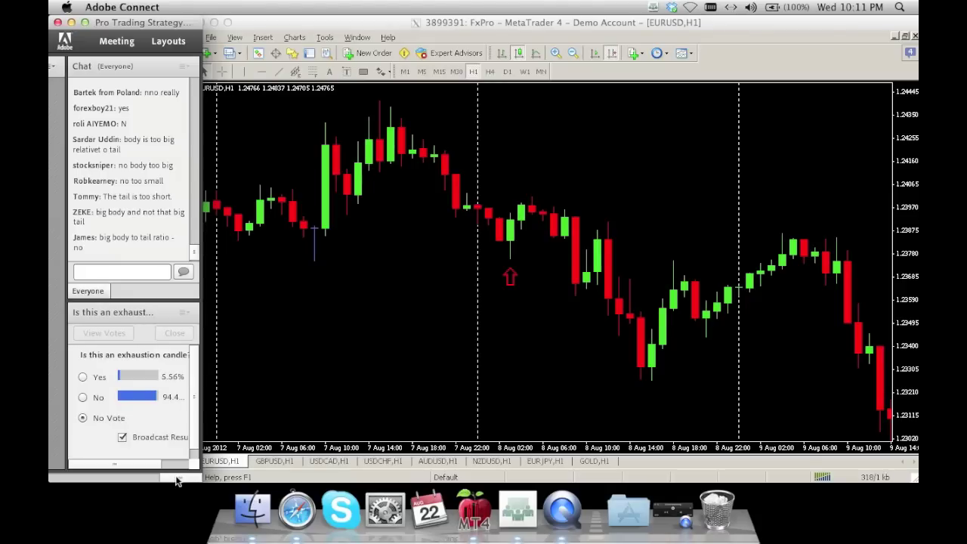
{"action": "left_click_drag", "start_coordinate": [148, 466], "coordinate": [179, 474]}
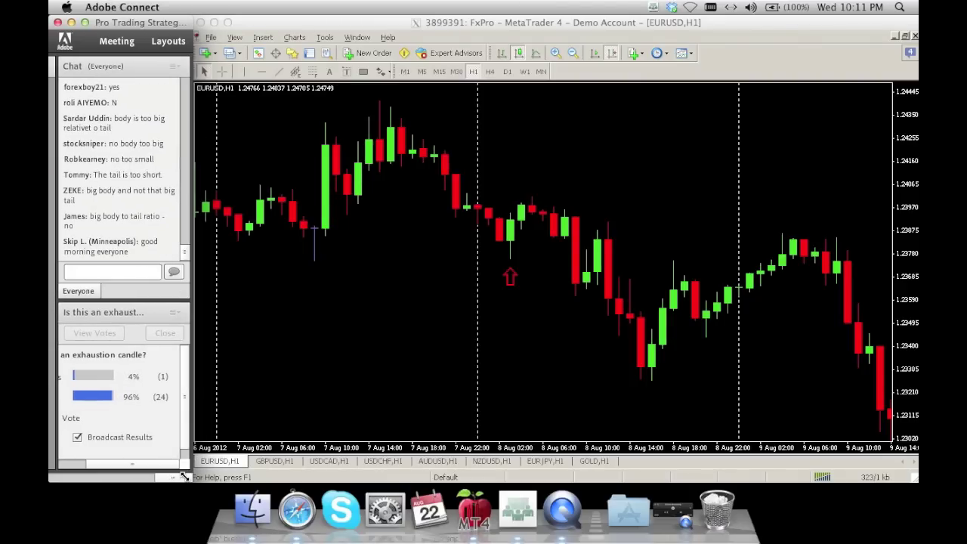
Step: Move the 8 August up arrow below the blue long-lower-wick candle of 7 August 2012, and check the attendees' poll votes
{"action": "left_click", "coordinate": [264, 333]}
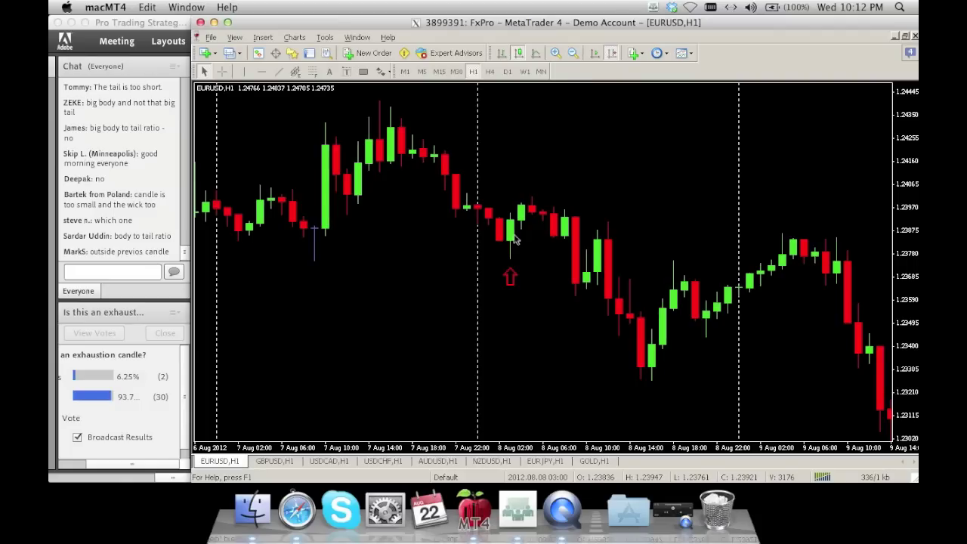
{"action": "double_click", "coordinate": [510, 276]}
{"action": "left_click_drag", "start_coordinate": [511, 276], "coordinate": [478, 282]}
{"action": "left_click_drag", "start_coordinate": [377, 270], "coordinate": [315, 275]}
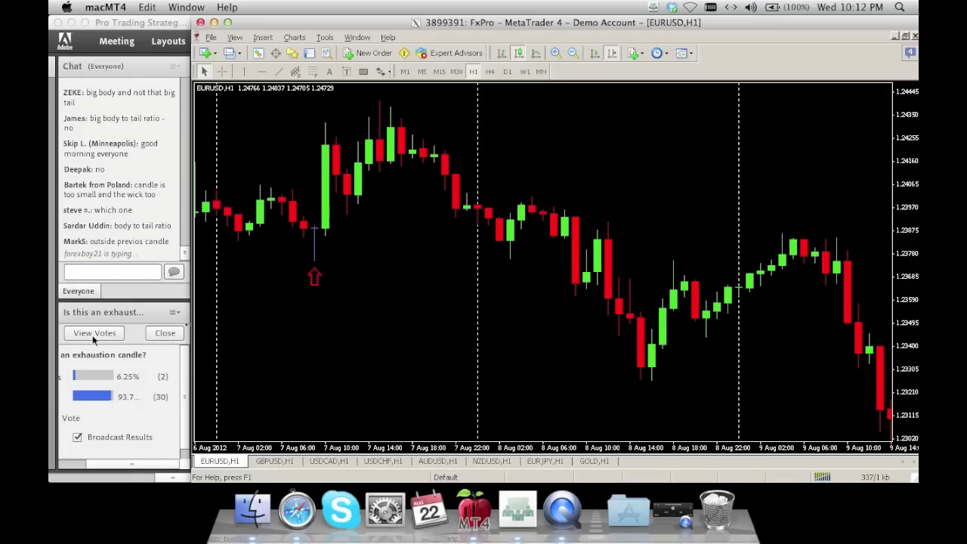
{"action": "left_click", "coordinate": [92, 465]}
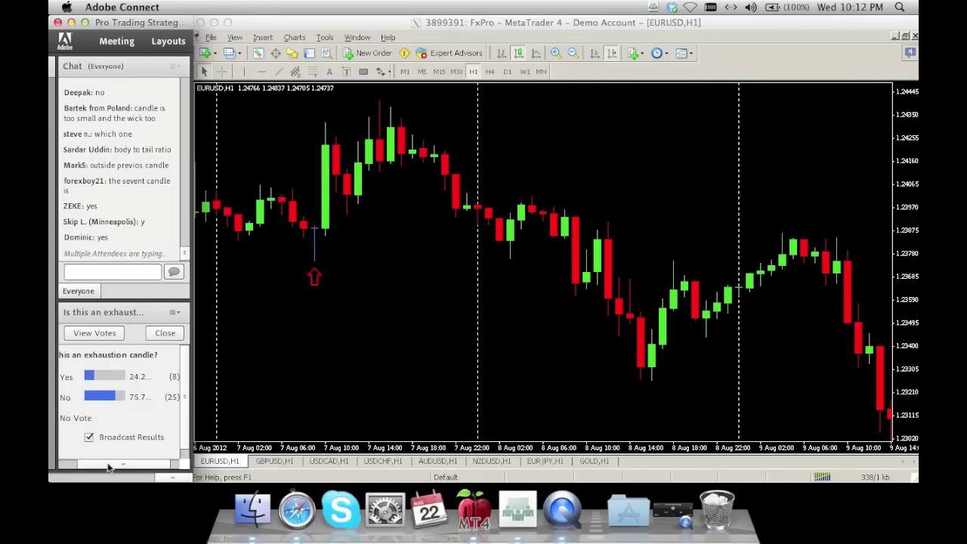
{"action": "left_click_drag", "start_coordinate": [113, 468], "coordinate": [126, 469]}
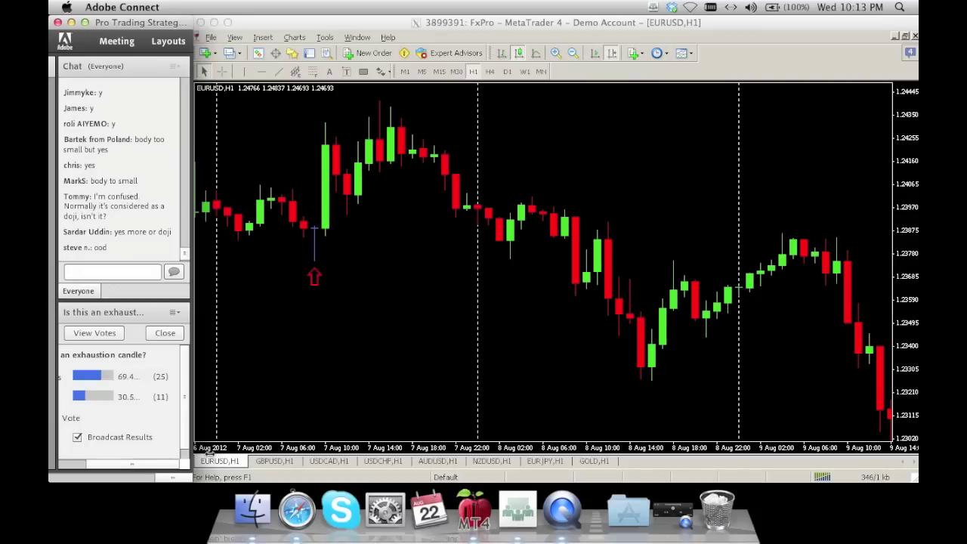
Step: Place a down arrow above the 7 August 2012, 05:00 candle, and delete that arrow
{"action": "left_click", "coordinate": [385, 71]}
{"action": "left_click", "coordinate": [408, 142]}
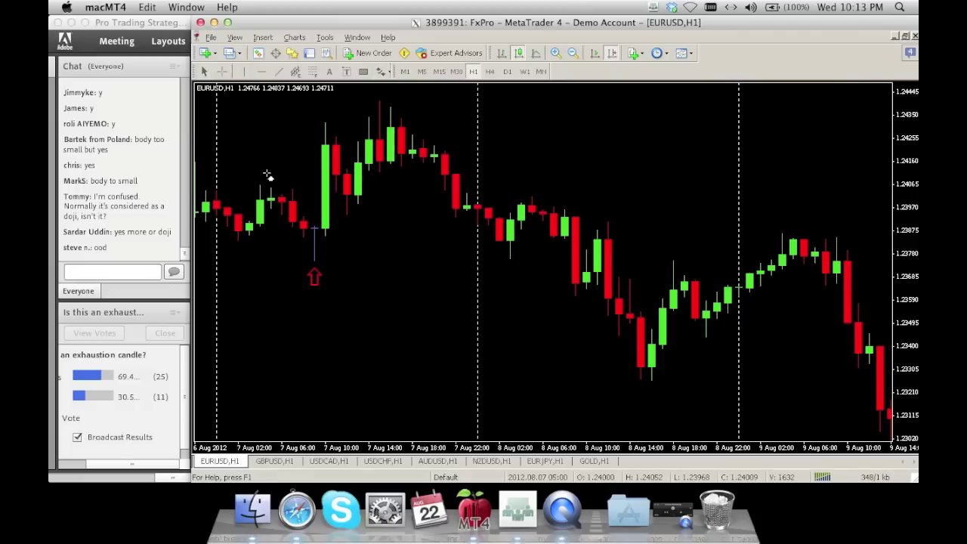
{"action": "left_click", "coordinate": [271, 169]}
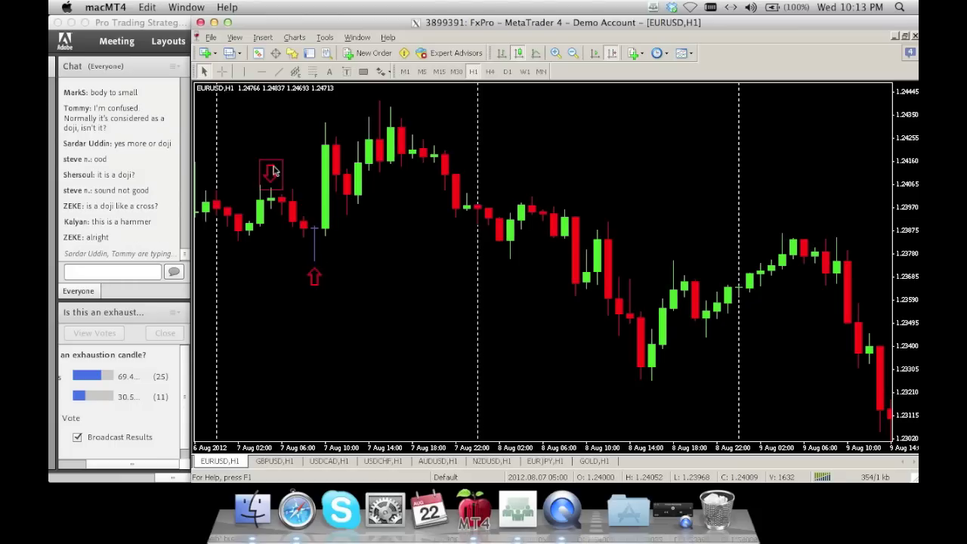
{"action": "key", "text": "Delete"}
Step: Place an up arrow below the red long-lower-wick candle within the rally of 3 August 2012
{"action": "left_click_drag", "start_coordinate": [274, 171], "coordinate": [414, 186]}
{"action": "left_click_drag", "start_coordinate": [269, 197], "coordinate": [516, 215]}
{"action": "left_click_drag", "start_coordinate": [400, 221], "coordinate": [498, 218]}
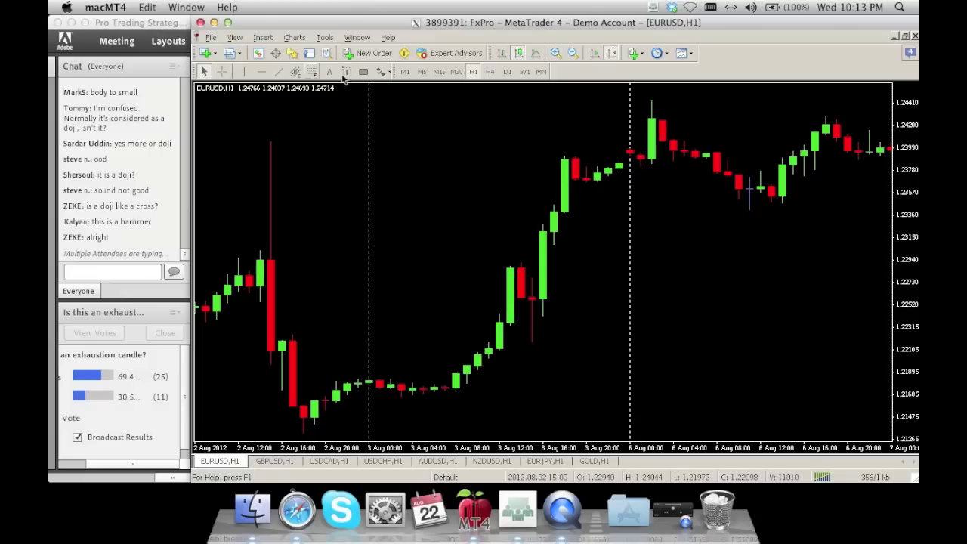
{"action": "left_click", "coordinate": [383, 72]}
{"action": "left_click", "coordinate": [406, 121]}
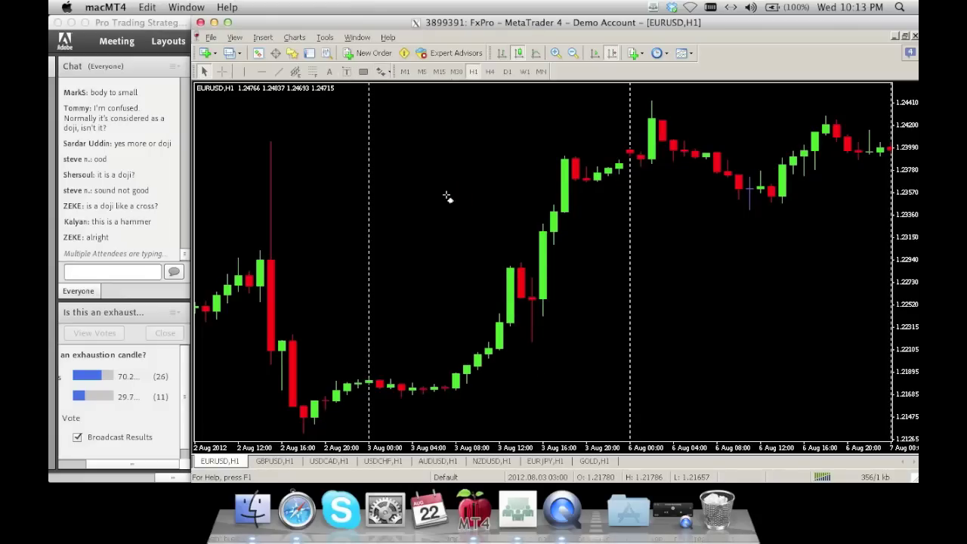
{"action": "left_click", "coordinate": [532, 355]}
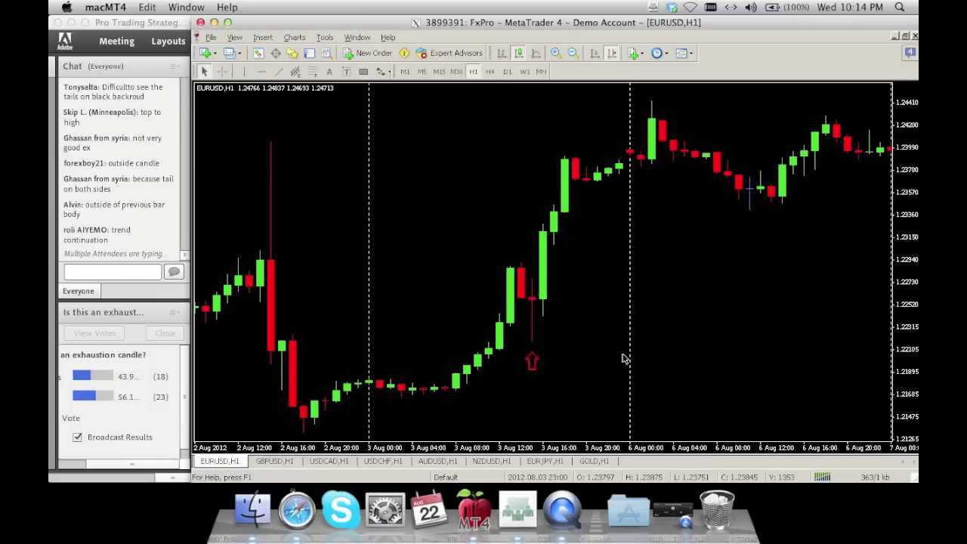
Step: Place a check mark in the empty area high above the early 3 August 2012 candles
{"action": "left_click", "coordinate": [383, 71]}
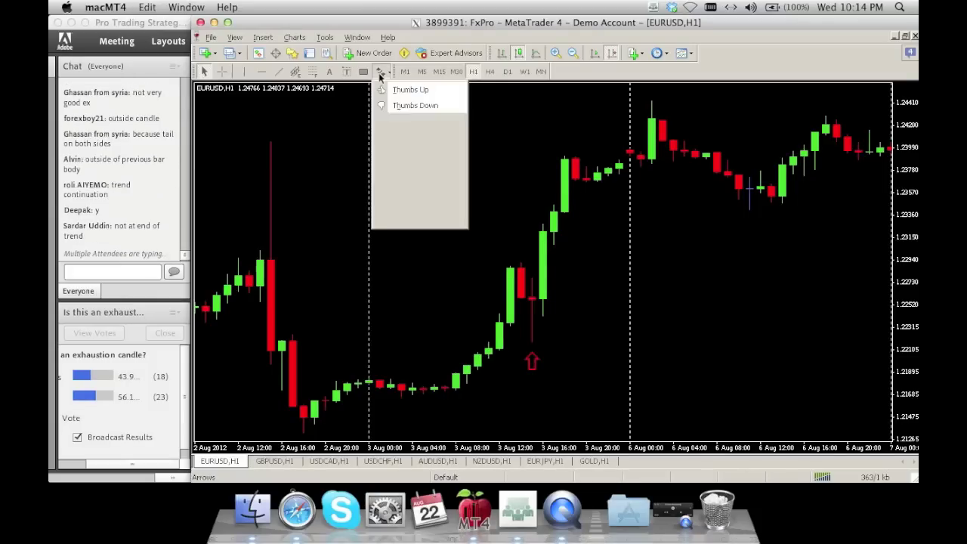
{"action": "left_click", "coordinate": [414, 164]}
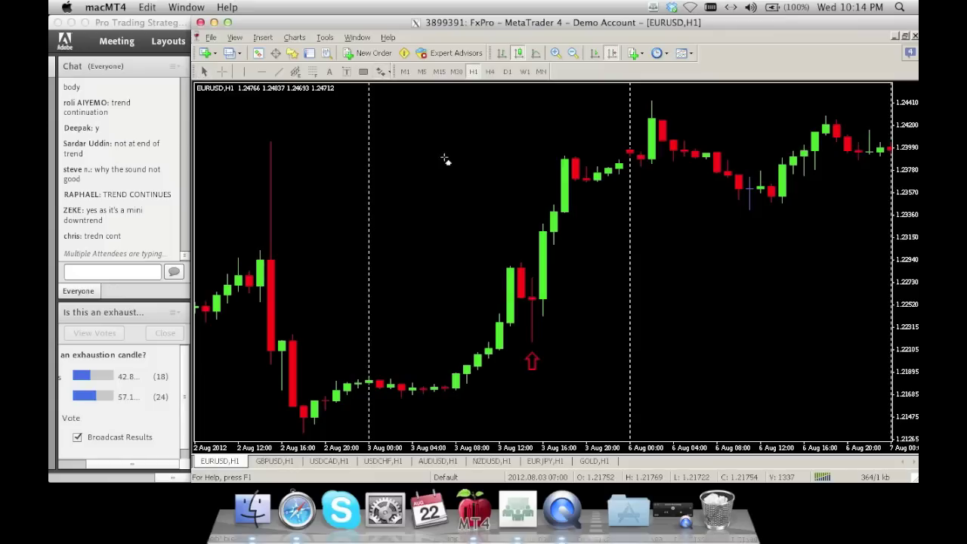
{"action": "left_click", "coordinate": [402, 127]}
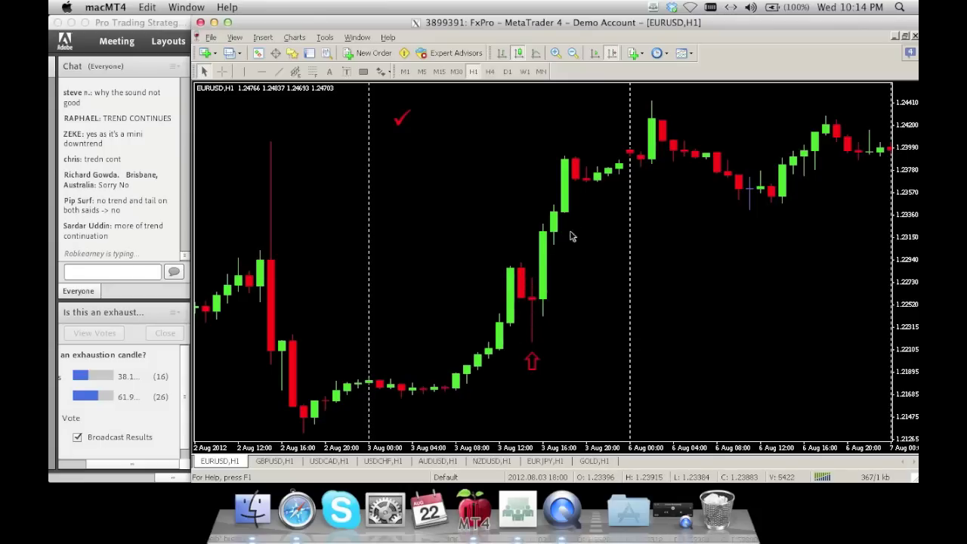
Step: Move the 3 August up arrow onto the candle's body and back below its lower wick
{"action": "double_click", "coordinate": [533, 361]}
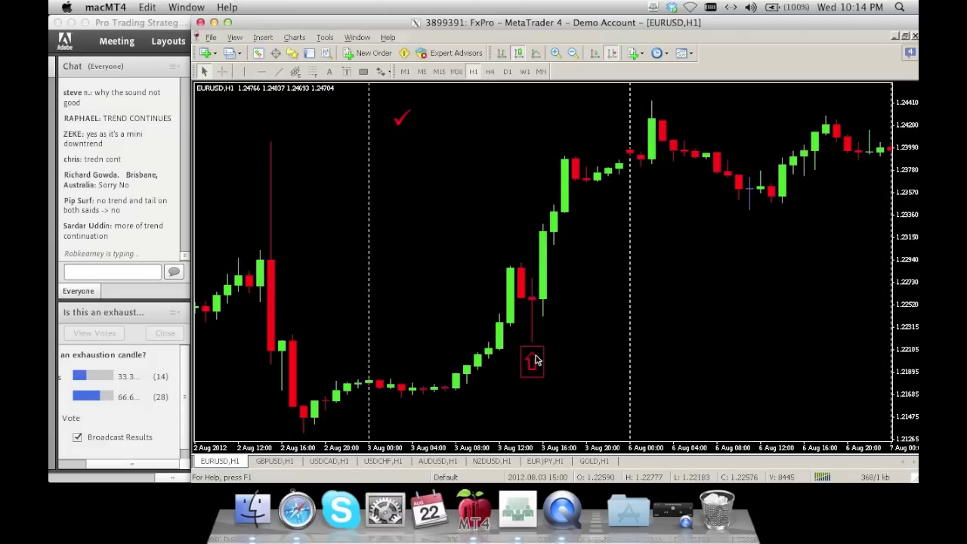
{"action": "left_click_drag", "start_coordinate": [534, 360], "coordinate": [533, 282]}
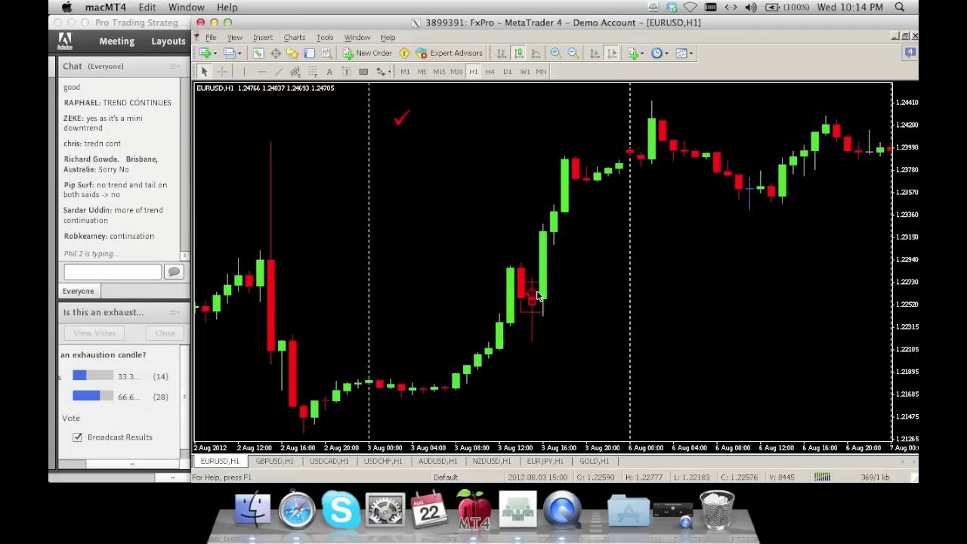
{"action": "left_click_drag", "start_coordinate": [535, 292], "coordinate": [534, 349]}
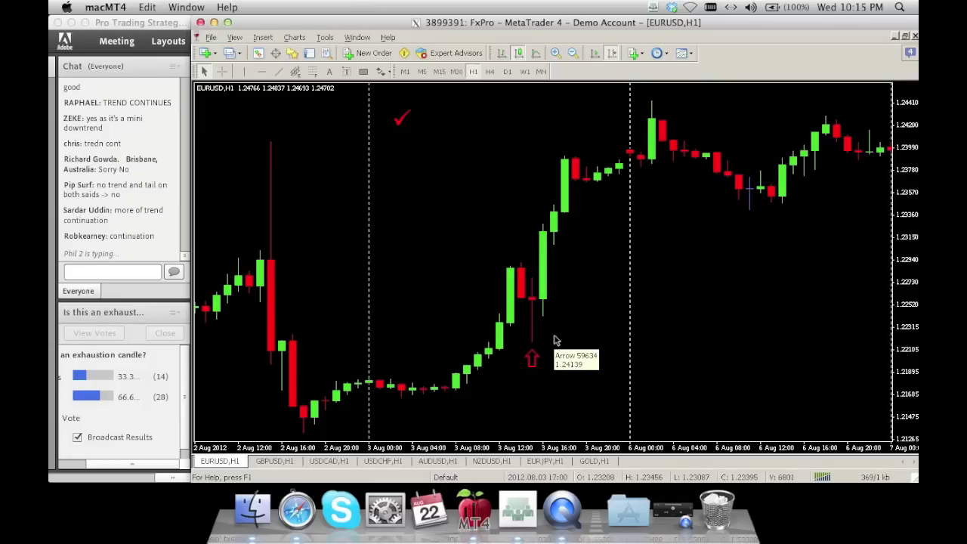
Step: Place a second check mark directly below the first one on the chart
{"action": "left_click", "coordinate": [381, 72]}
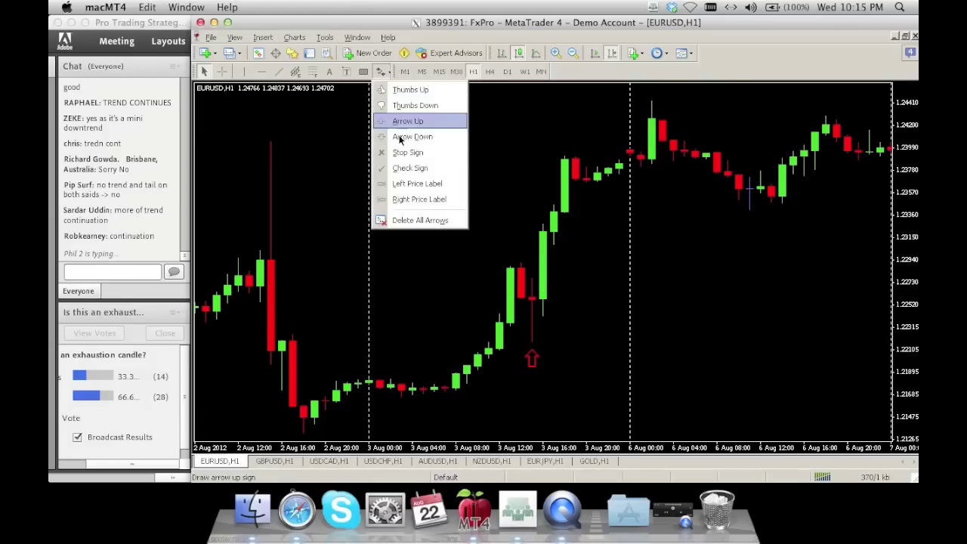
{"action": "left_click", "coordinate": [409, 167]}
{"action": "left_click", "coordinate": [401, 127]}
{"action": "left_click", "coordinate": [404, 142]}
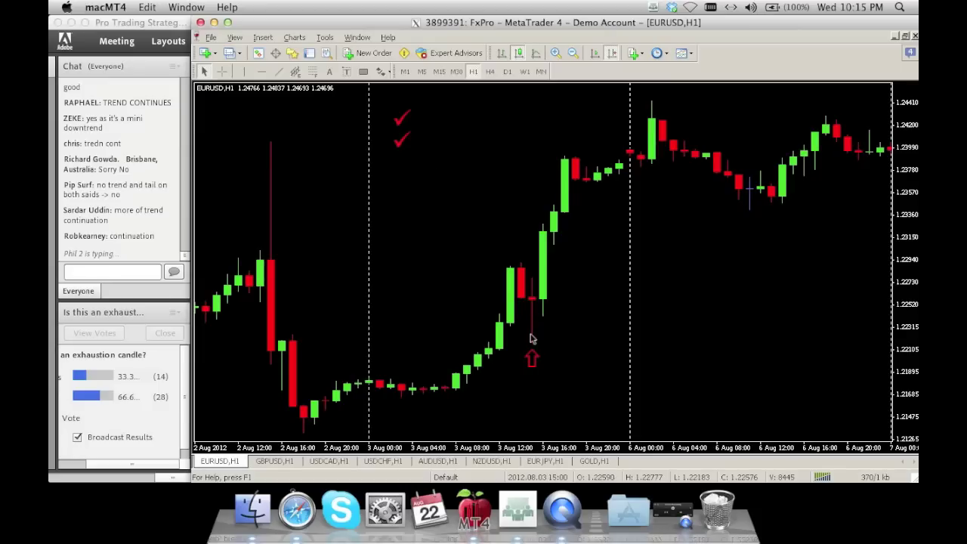
{"action": "left_click", "coordinate": [380, 71]}
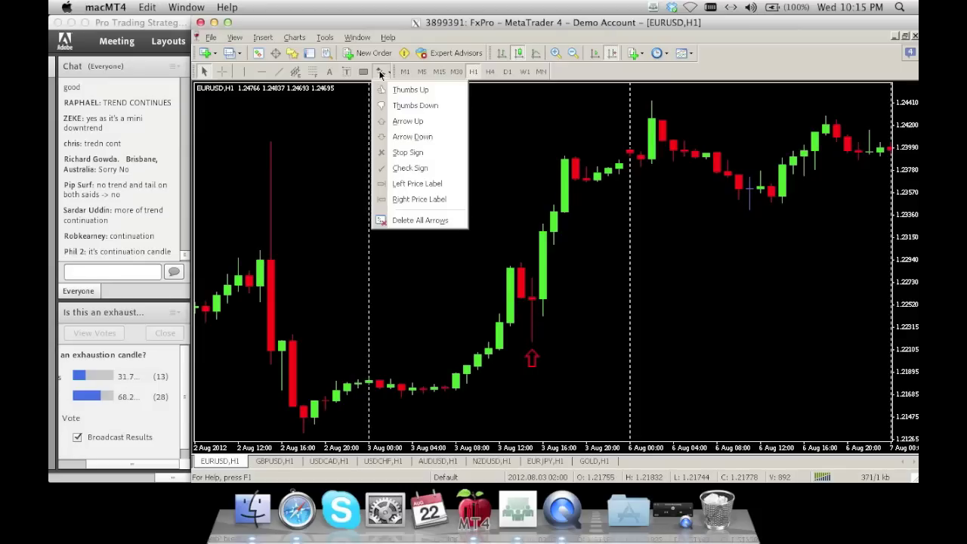
{"action": "left_click", "coordinate": [400, 137]}
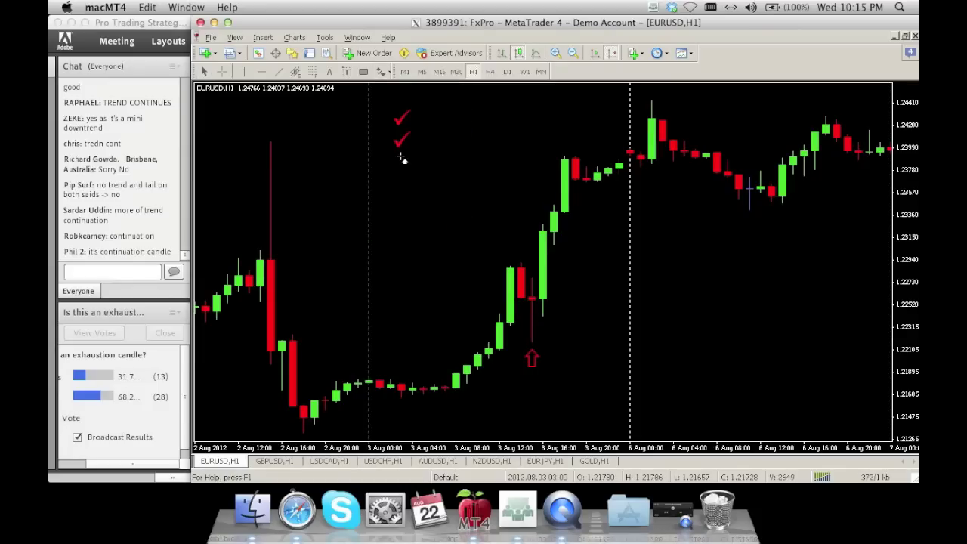
{"action": "left_click", "coordinate": [401, 160]}
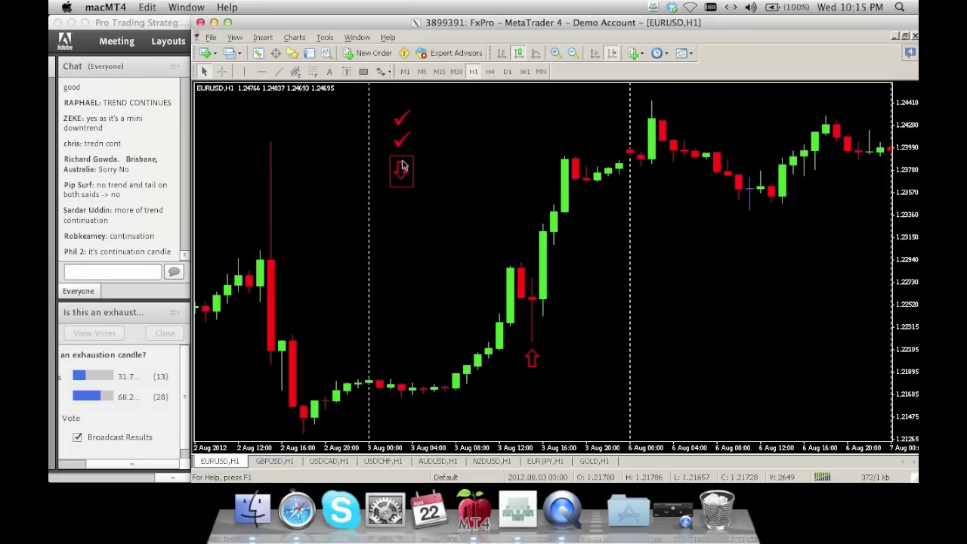
Step: Place a third check mark below the other two, and examine the body of the 3 August 2012, 15:00 candle
{"action": "left_click", "coordinate": [381, 72]}
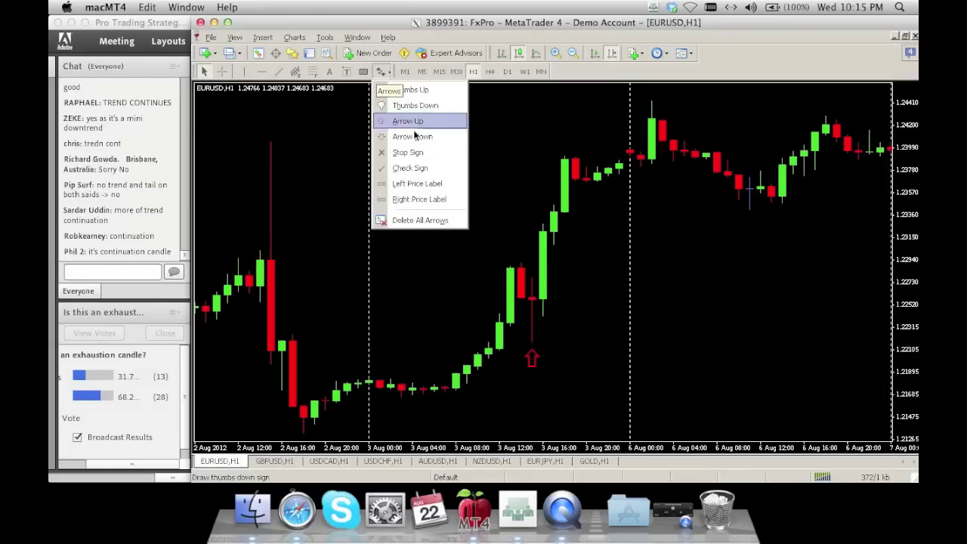
{"action": "left_click", "coordinate": [420, 168]}
{"action": "left_click", "coordinate": [403, 160]}
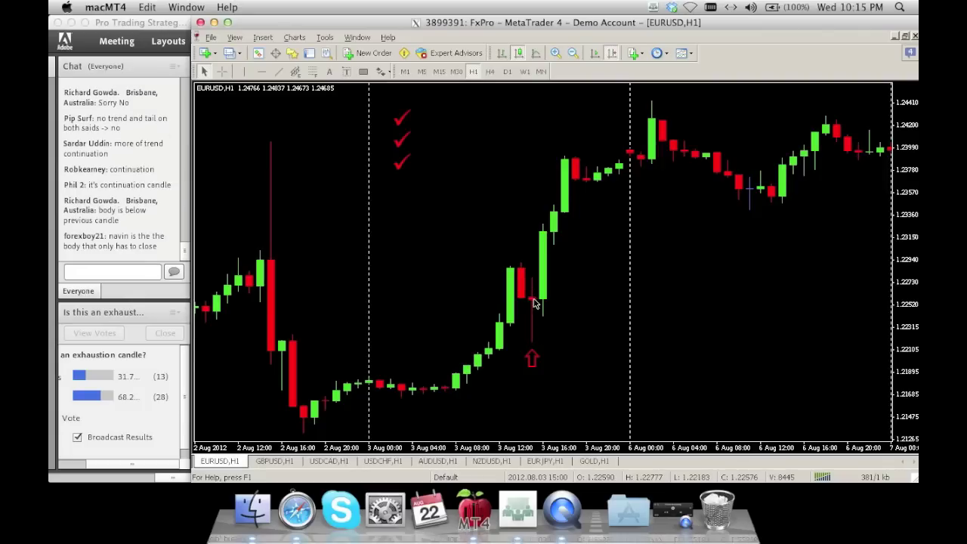
{"action": "mouse_move", "coordinate": [534, 299]}
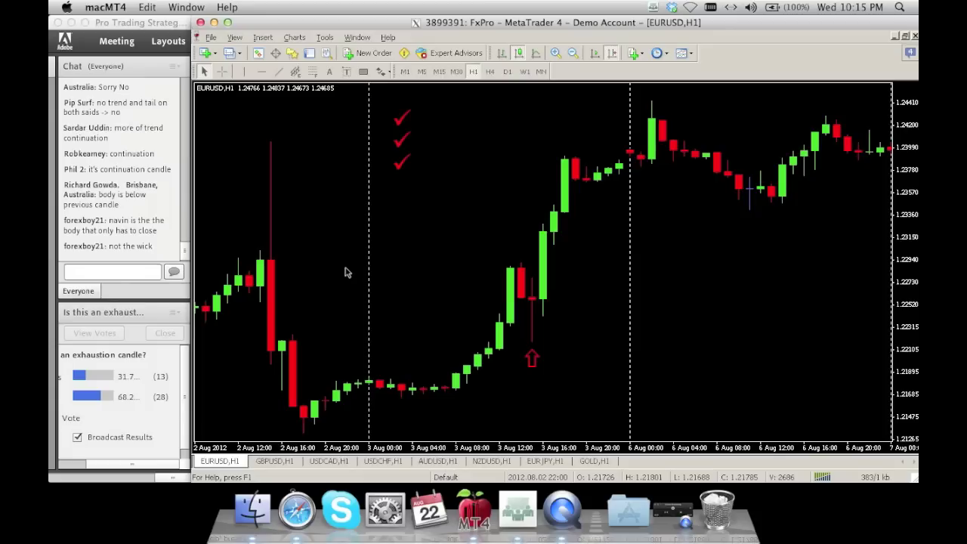
Step: Place an up arrow below the green long-lower-wick candle of 31 July 2012, 21:00
{"action": "left_click_drag", "start_coordinate": [346, 273], "coordinate": [495, 275]}
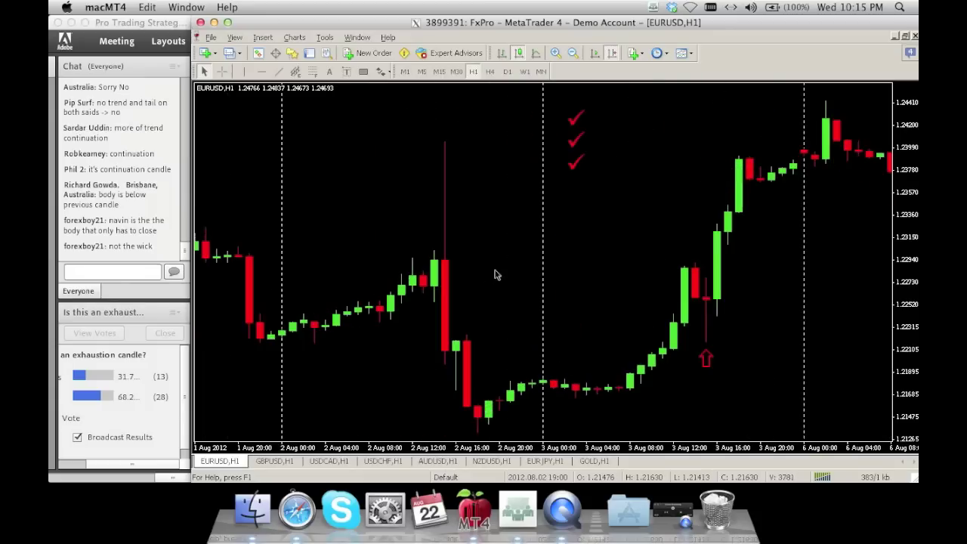
{"action": "left_click_drag", "start_coordinate": [375, 257], "coordinate": [653, 224]}
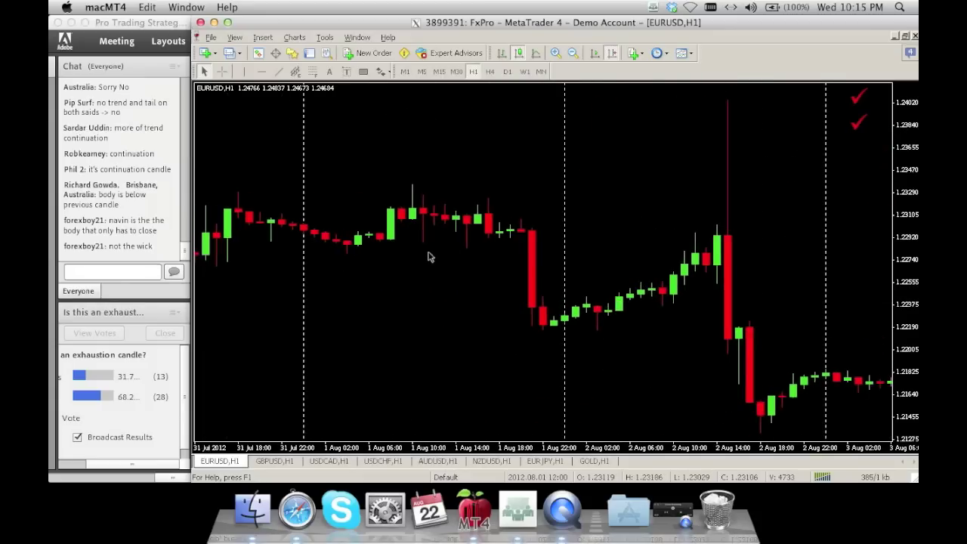
{"action": "left_click_drag", "start_coordinate": [428, 257], "coordinate": [642, 259]}
{"action": "left_click_drag", "start_coordinate": [492, 276], "coordinate": [654, 274]}
{"action": "left_click", "coordinate": [381, 71]}
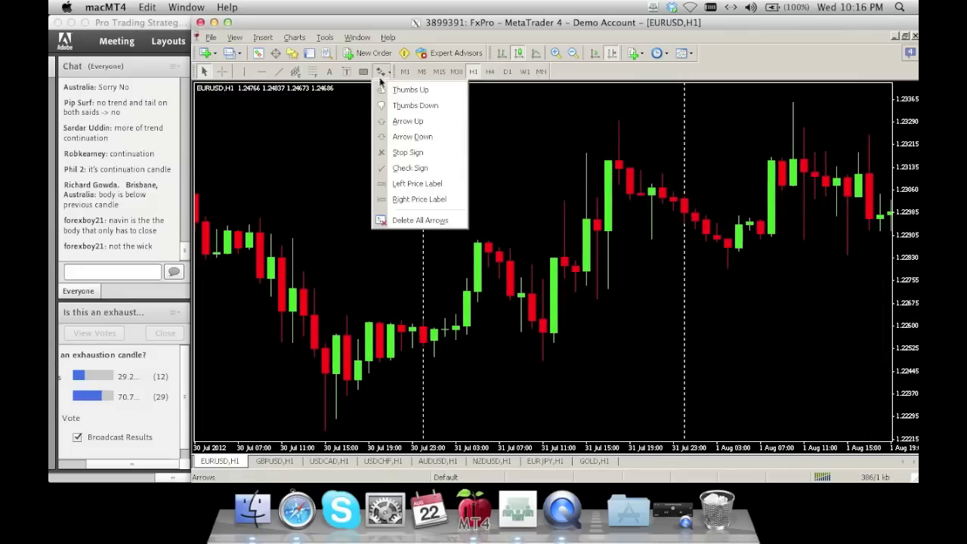
{"action": "left_click", "coordinate": [408, 121]}
{"action": "left_click", "coordinate": [654, 251]}
{"action": "left_click_drag", "start_coordinate": [654, 250], "coordinate": [654, 243]}
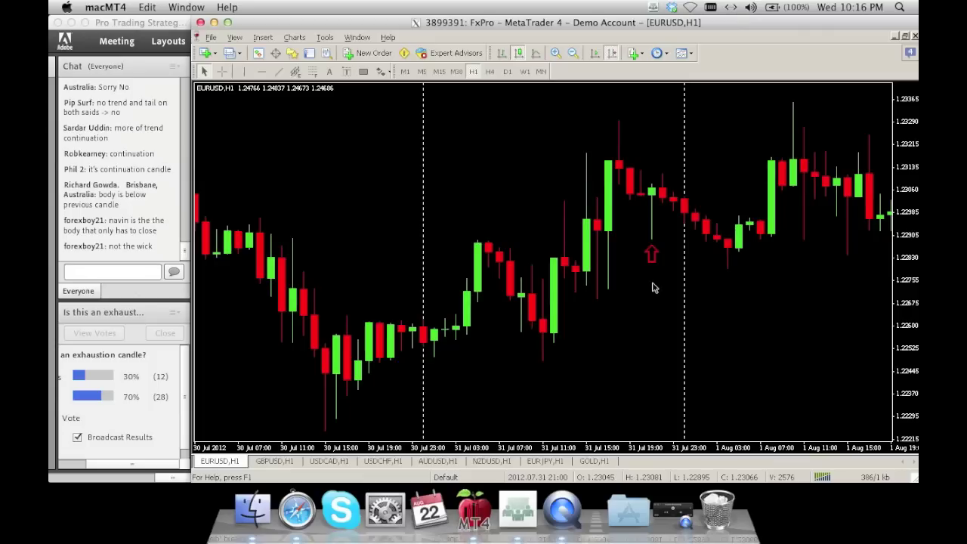
Step: Examine the body and lower wick of the 31 July 2012, 21:00 candle against the preceding candle, and check the poll votes
{"action": "mouse_move", "coordinate": [654, 288]}
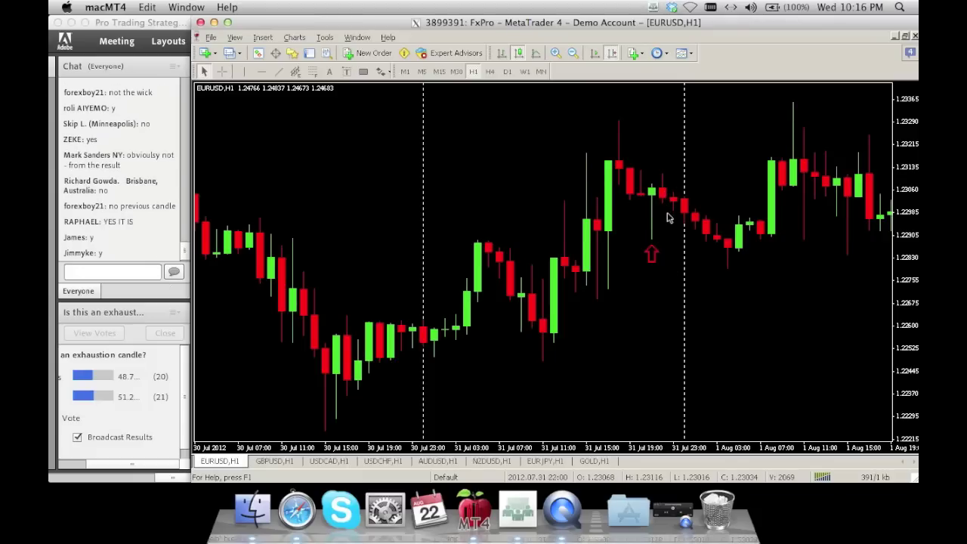
{"action": "mouse_move", "coordinate": [668, 218]}
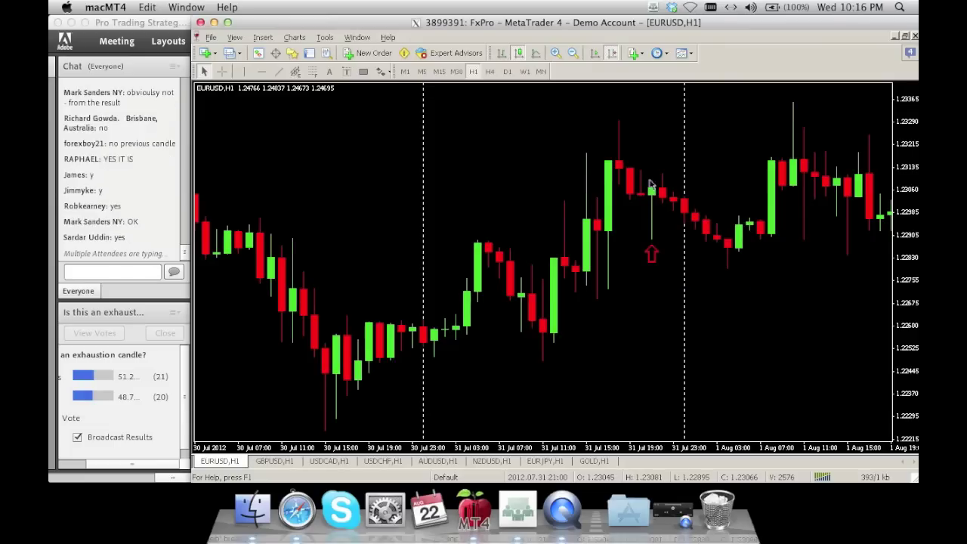
{"action": "mouse_move", "coordinate": [651, 197]}
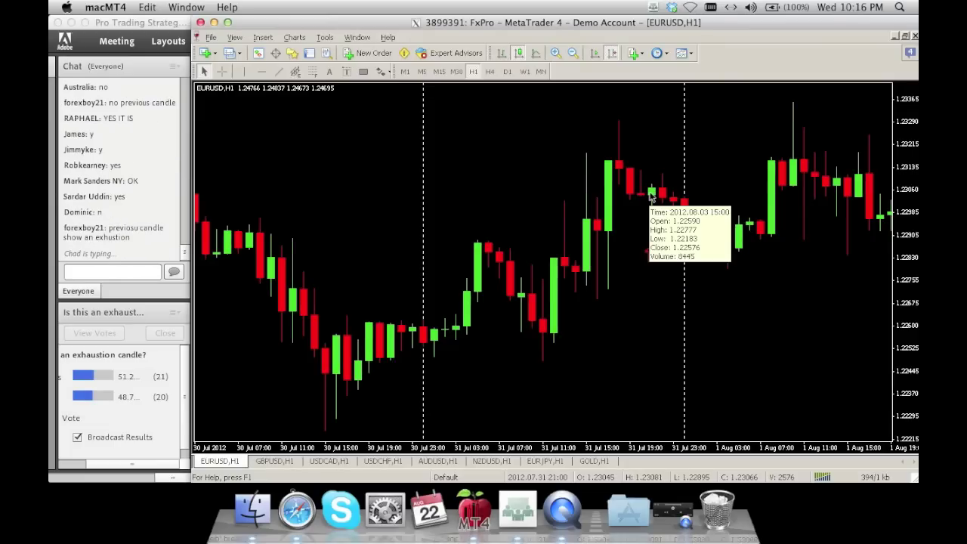
{"action": "left_click", "coordinate": [654, 212]}
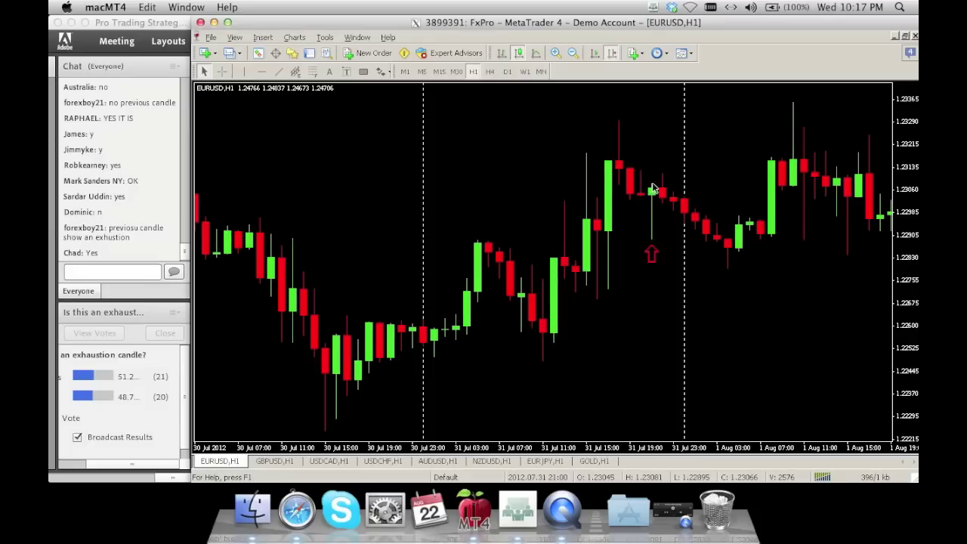
{"action": "mouse_move", "coordinate": [652, 190]}
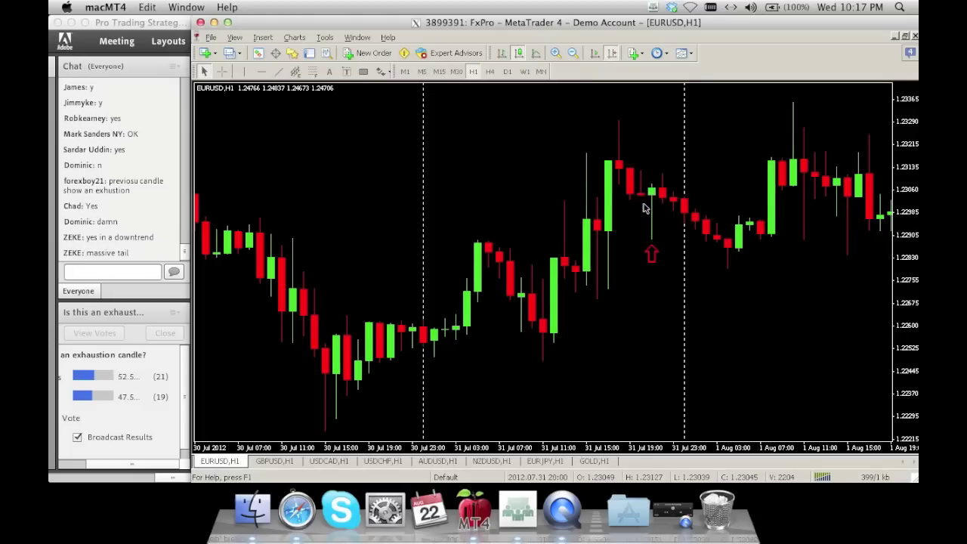
{"action": "mouse_move", "coordinate": [644, 209]}
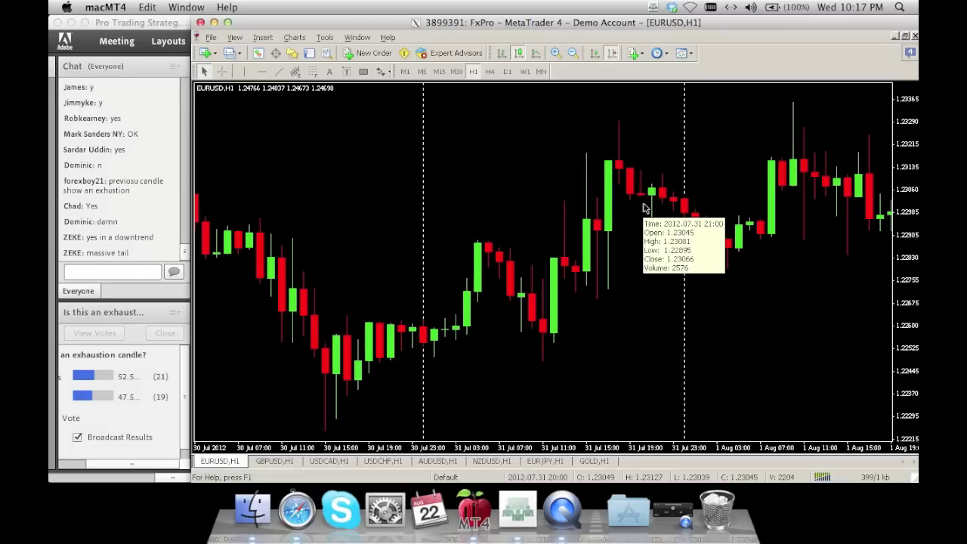
{"action": "left_click", "coordinate": [651, 252]}
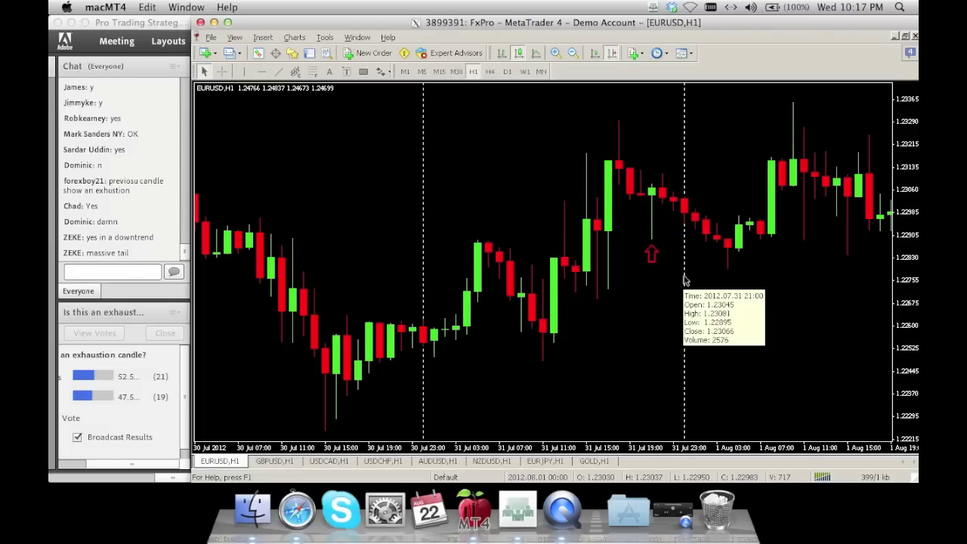
Step: Place an up arrow below the red long-lower-wick candle of 30 July 2012, 15:00
{"action": "left_click_drag", "start_coordinate": [912, 168], "coordinate": [910, 198]}
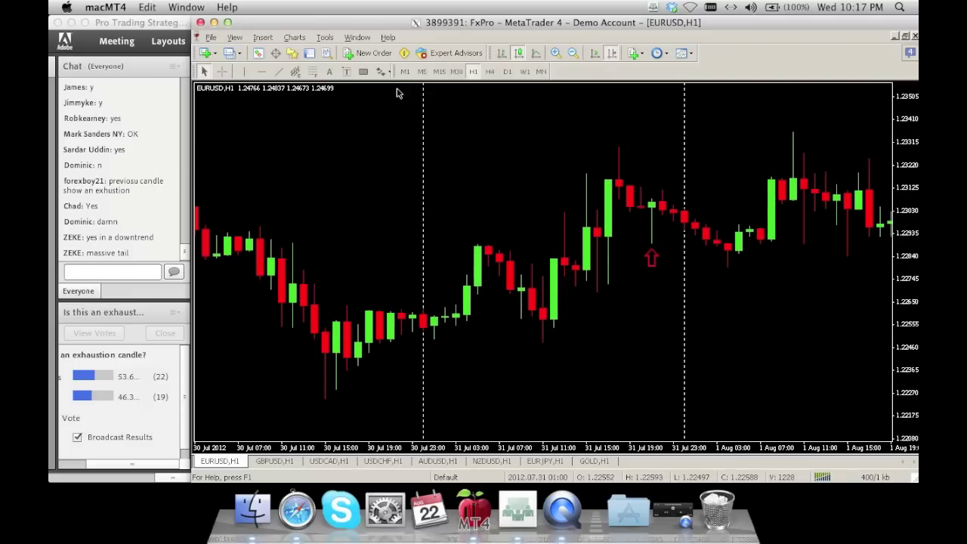
{"action": "left_click", "coordinate": [382, 71]}
{"action": "left_click", "coordinate": [400, 123]}
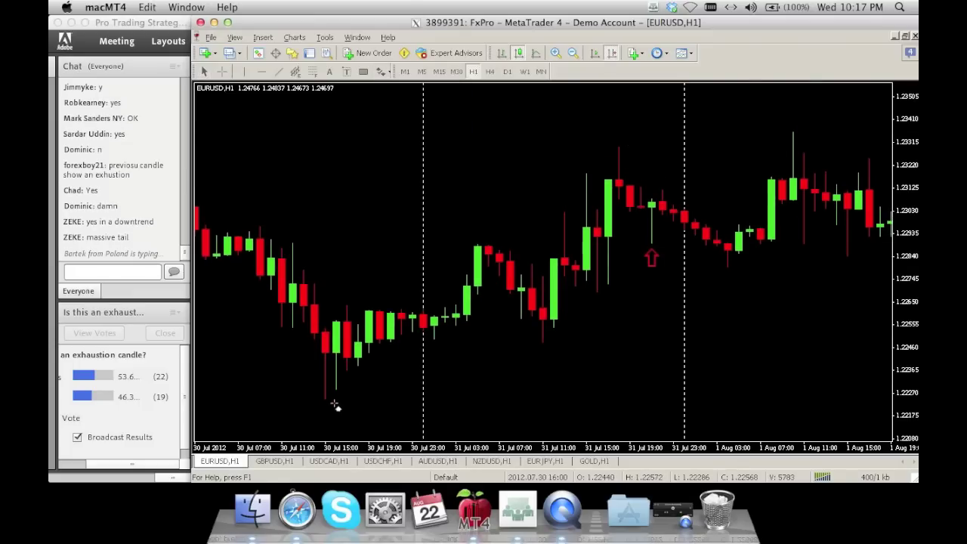
{"action": "left_click", "coordinate": [330, 408]}
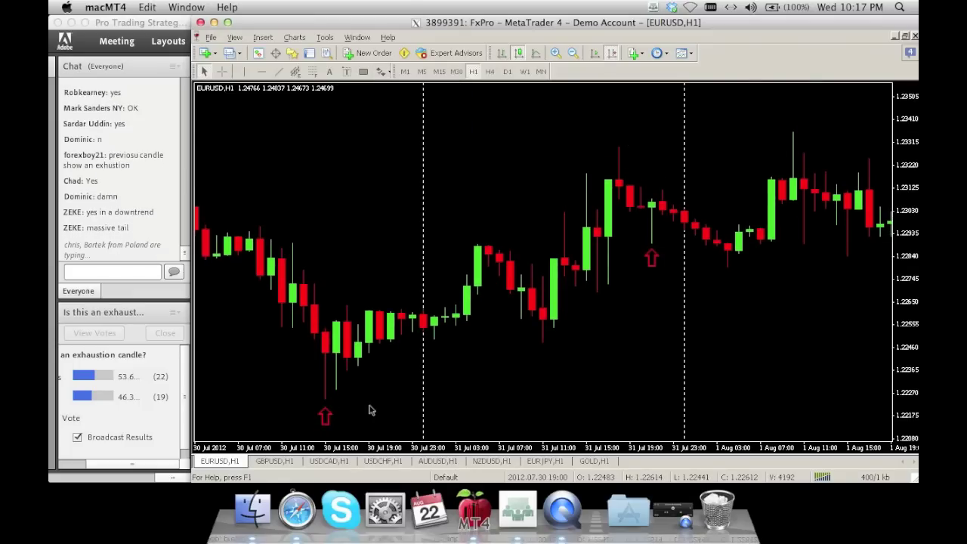
{"action": "mouse_move", "coordinate": [370, 409]}
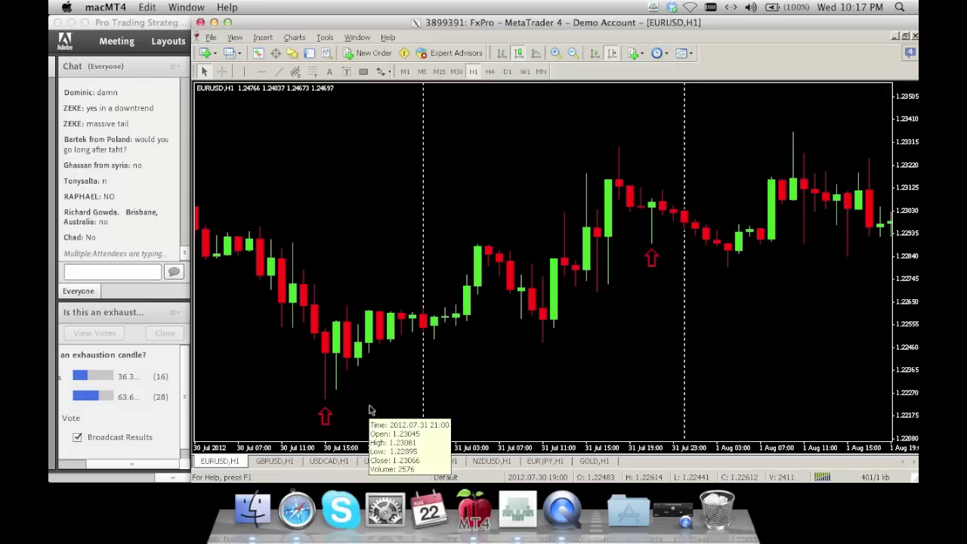
Step: Move the 30 July up arrow below the neighbouring green 16:00 candle, and check the attendees' votes and chat answers
{"action": "double_click", "coordinate": [326, 415]}
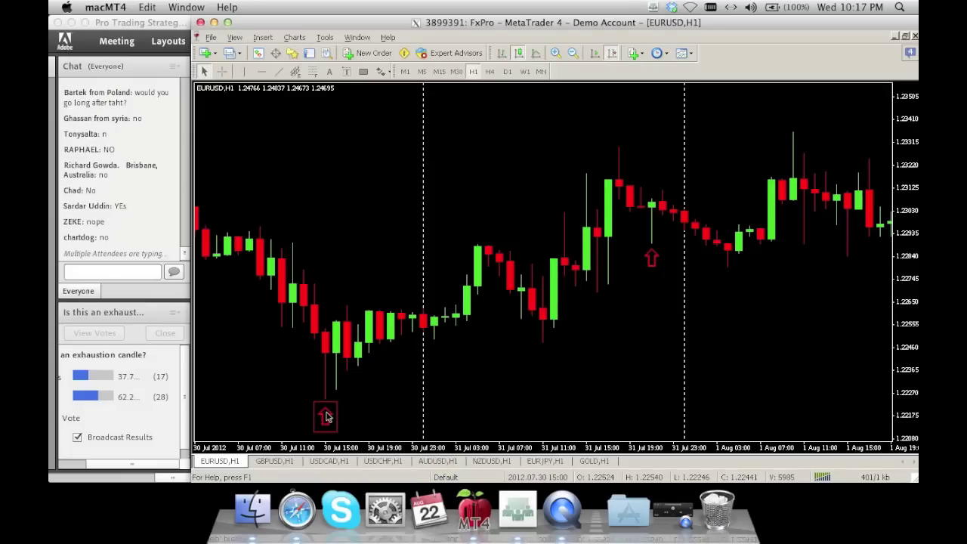
{"action": "left_click_drag", "start_coordinate": [326, 415], "coordinate": [339, 401]}
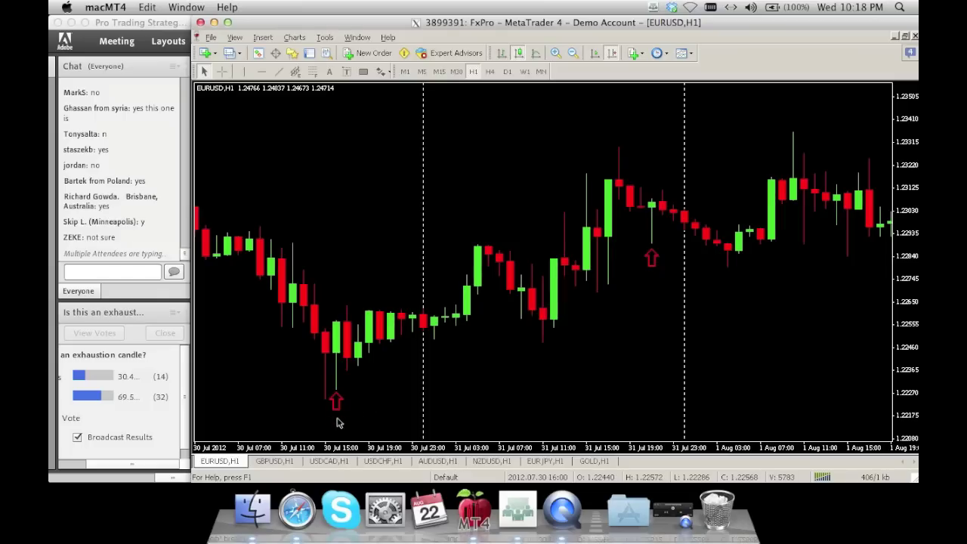
{"action": "mouse_move", "coordinate": [338, 422]}
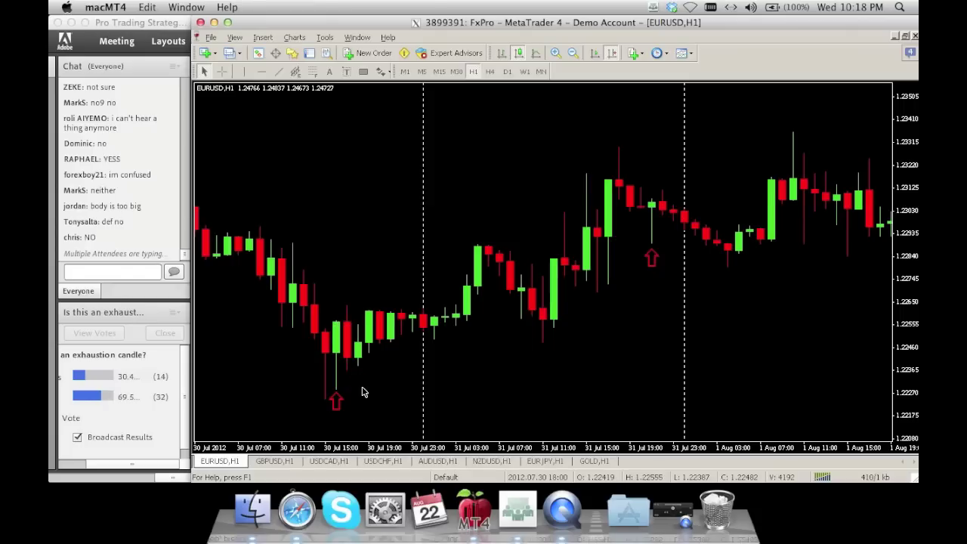
{"action": "mouse_move", "coordinate": [362, 391]}
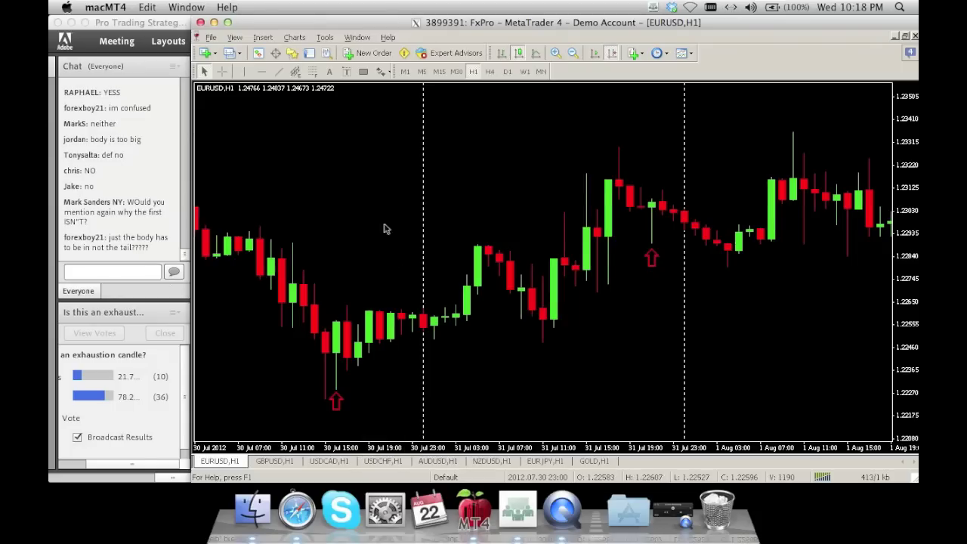
{"action": "mouse_move", "coordinate": [348, 253]}
{"action": "mouse_move", "coordinate": [385, 359]}
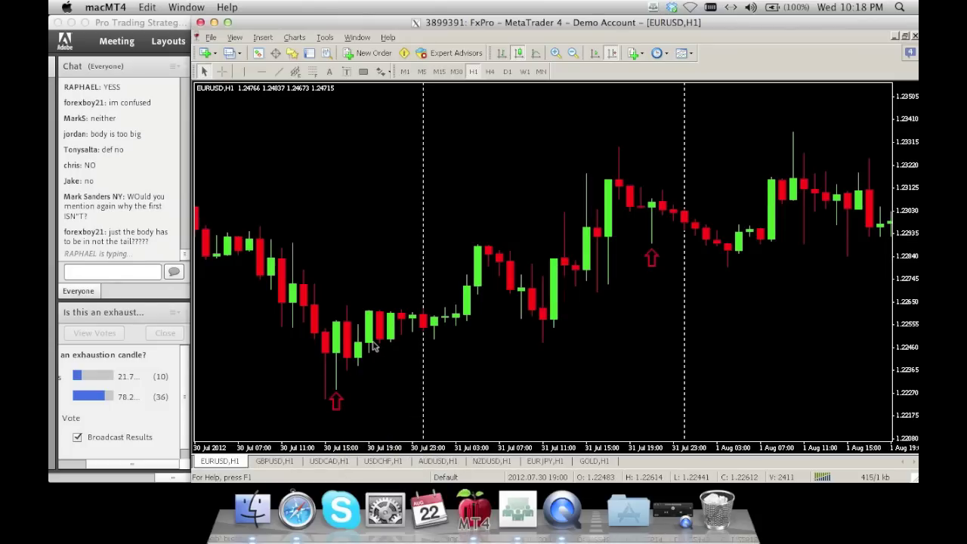
Step: Place an up arrow below the red long-lower-wick candle of 27 July 2012, 21:00
{"action": "left_click_drag", "start_coordinate": [337, 237], "coordinate": [477, 227]}
{"action": "mouse_move", "coordinate": [476, 227]}
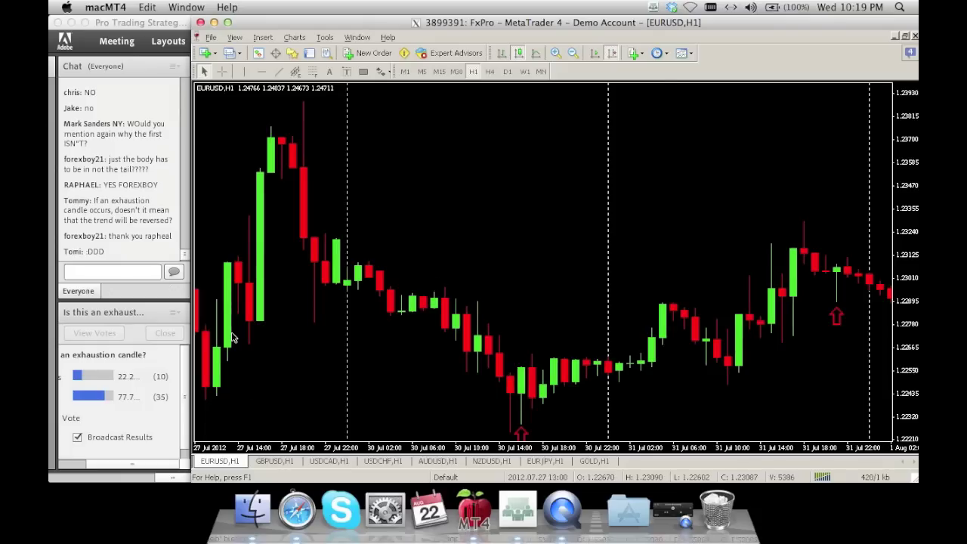
{"action": "left_click_drag", "start_coordinate": [308, 352], "coordinate": [496, 342]}
{"action": "left_click", "coordinate": [387, 73]}
{"action": "left_click", "coordinate": [404, 124]}
{"action": "left_click", "coordinate": [501, 332]}
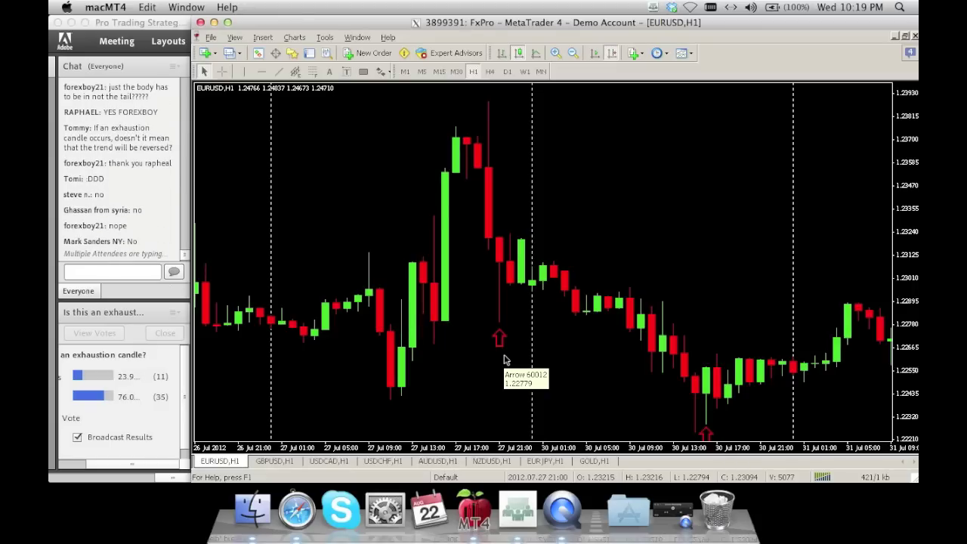
Step: Place a down arrow above the green 27 July 2012, 09:00 candle and cover the few candles right after it with a rectangle
{"action": "left_click", "coordinate": [385, 71]}
{"action": "left_click", "coordinate": [392, 139]}
{"action": "left_click", "coordinate": [370, 231]}
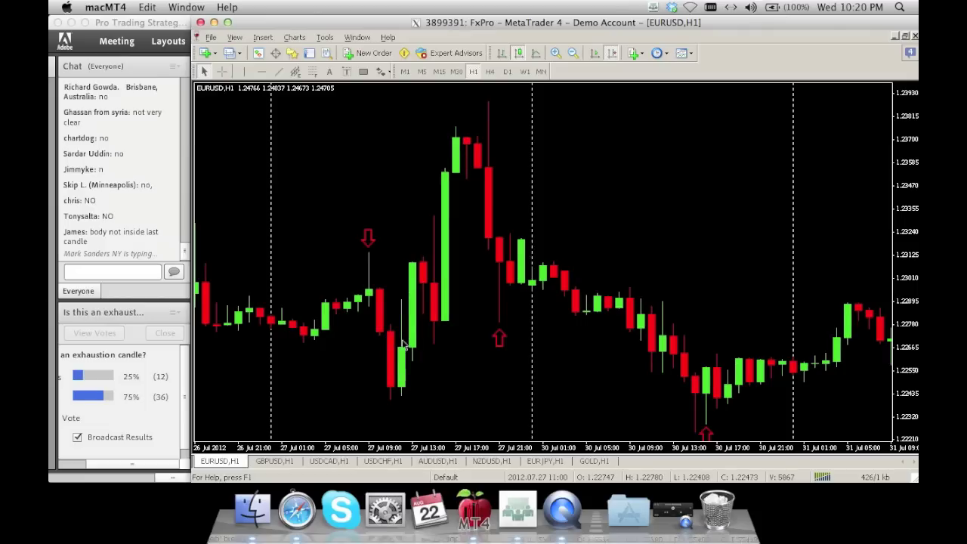
{"action": "left_click", "coordinate": [363, 71]}
{"action": "left_click_drag", "start_coordinate": [379, 266], "coordinate": [414, 401]}
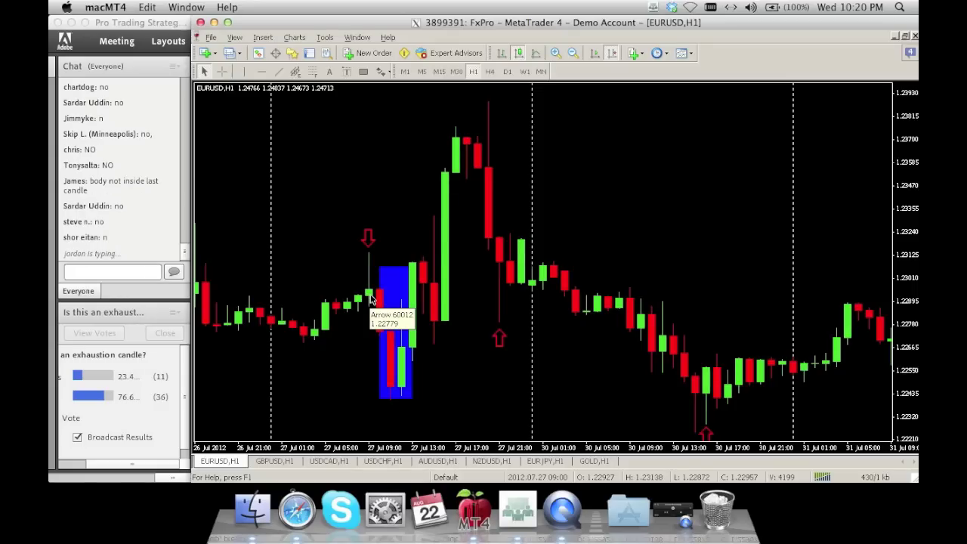
Step: Place a down arrow above the green 26 July 2012, 17:00 candle and draw a rectangle over the candles from 18:00 into early 27 July
{"action": "left_click_drag", "start_coordinate": [320, 237], "coordinate": [412, 236]}
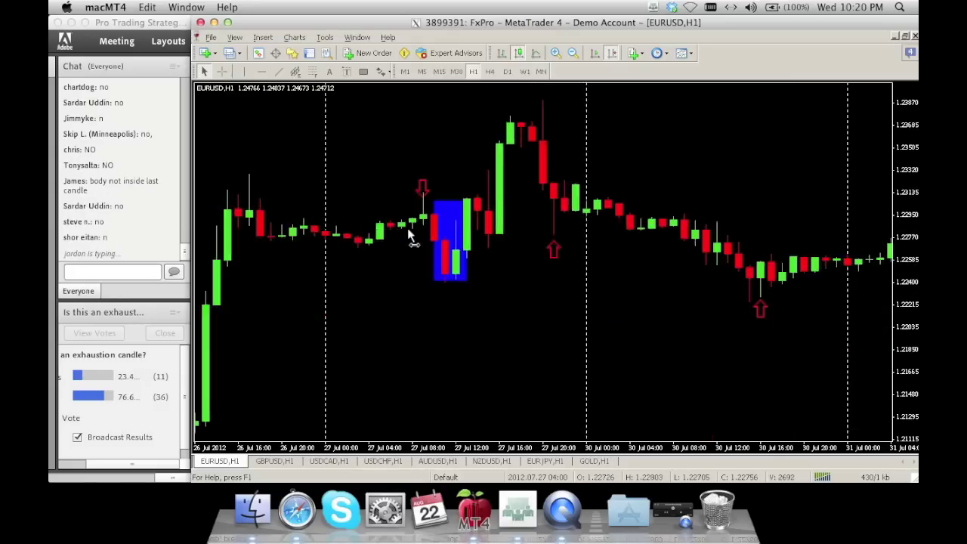
{"action": "scroll", "coordinate": [412, 236], "scroll_direction": "up", "scroll_amount": 3}
{"action": "scroll", "coordinate": [380, 177], "scroll_direction": "up", "scroll_amount": 3}
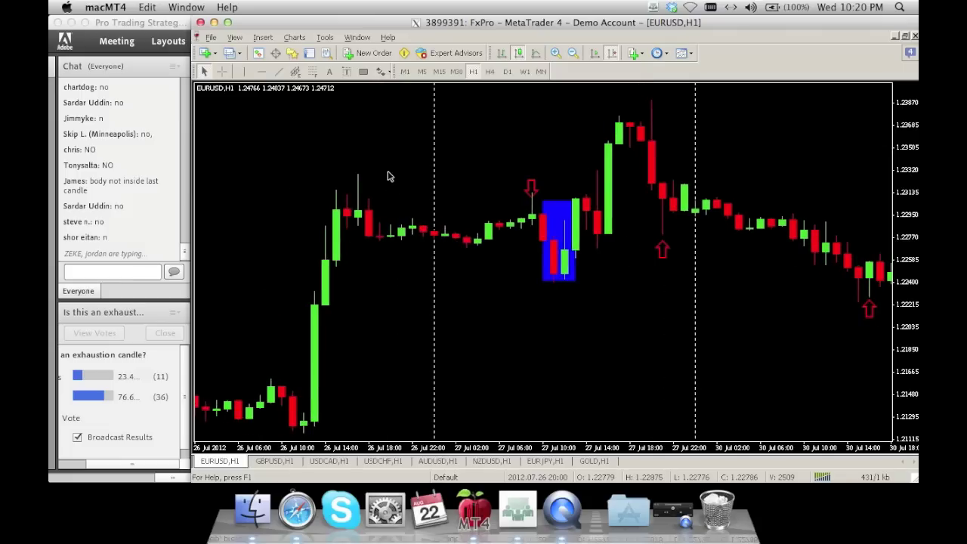
{"action": "left_click", "coordinate": [380, 71]}
{"action": "left_click", "coordinate": [402, 139]}
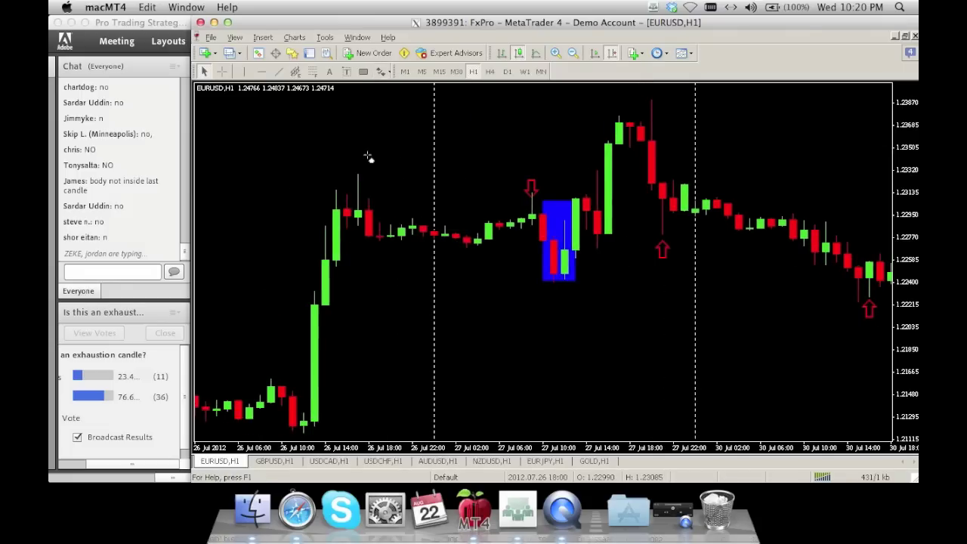
{"action": "left_click", "coordinate": [357, 155]}
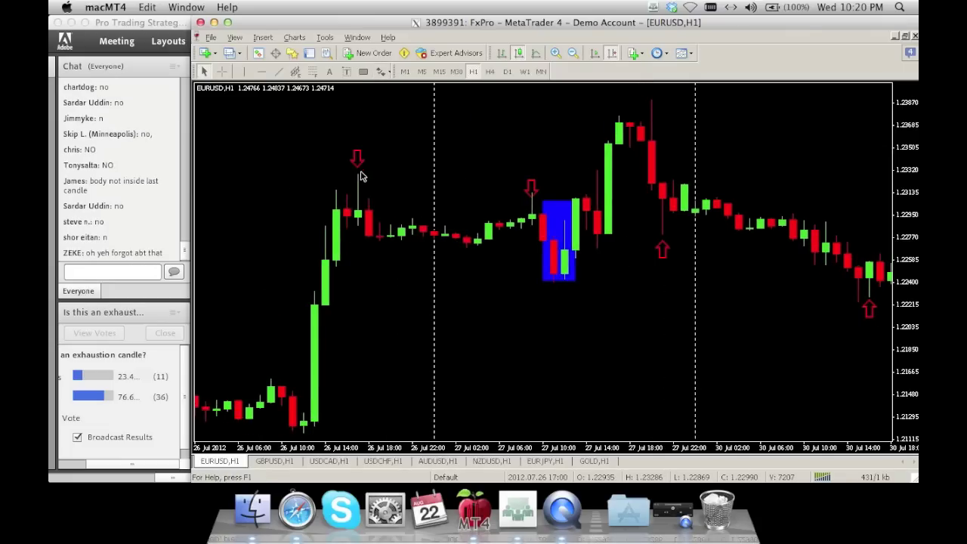
{"action": "left_click", "coordinate": [363, 71]}
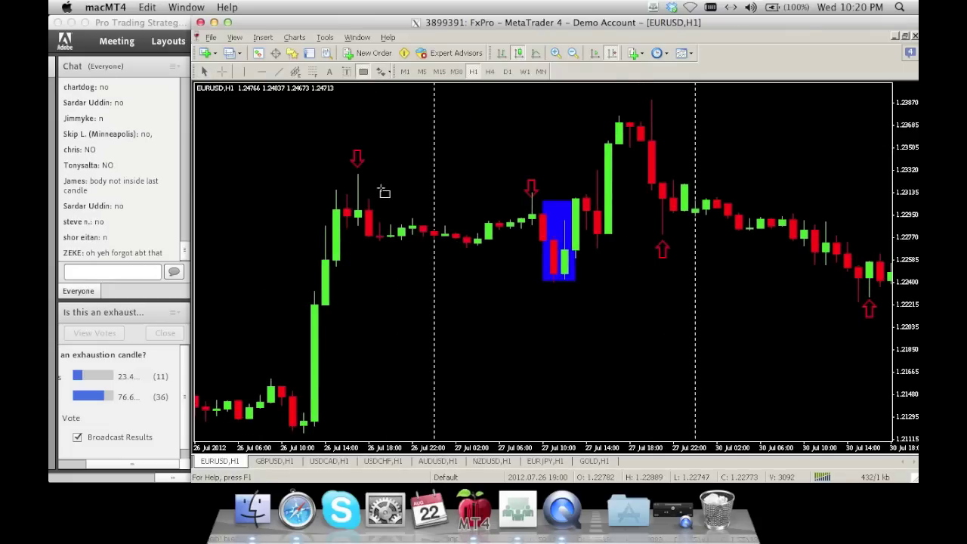
{"action": "left_click_drag", "start_coordinate": [368, 185], "coordinate": [455, 251]}
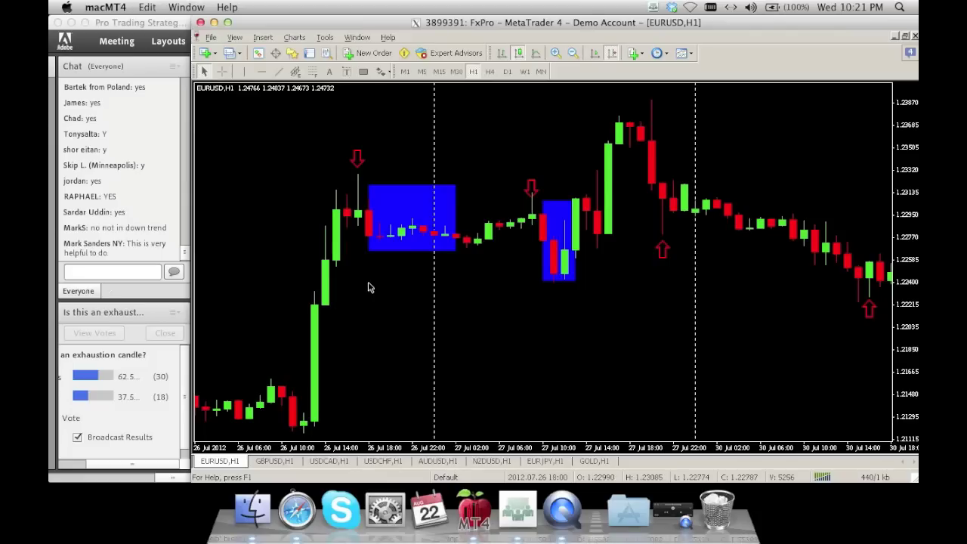
Step: Delete the arrows and blue rectangles drawn on the 26 to 31 July candles
{"action": "key", "text": "BackSpace"}
{"action": "key", "text": "BackSpace"}
{"action": "key", "text": "BackSpace"}
{"action": "key", "text": "BackSpace"}
{"action": "key", "text": "BackSpace"}
{"action": "key", "text": "BackSpace"}
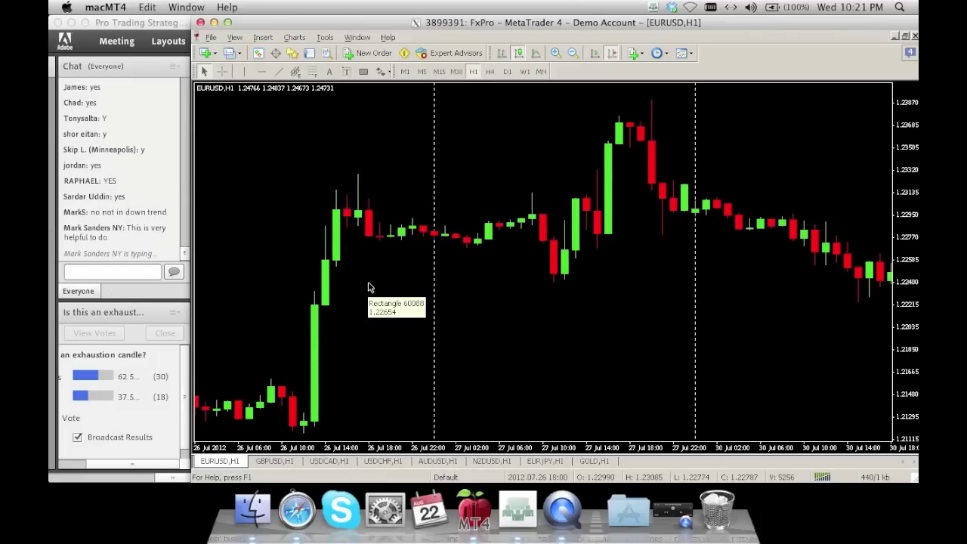
Step: Place a down arrow above the red long-upper-wick candle of 25 July 2012, 14:00
{"action": "scroll", "coordinate": [453, 226], "scroll_direction": "up", "scroll_amount": 3}
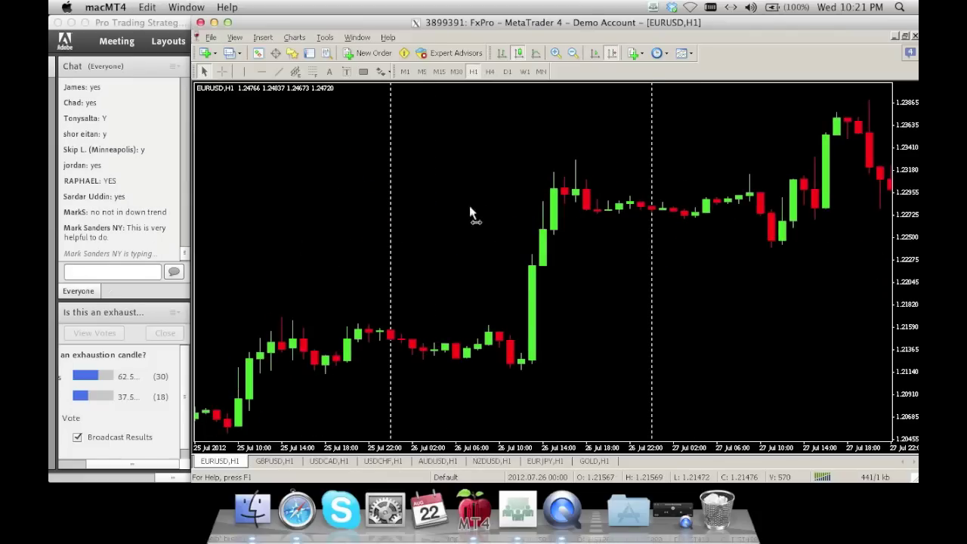
{"action": "scroll", "coordinate": [469, 207], "scroll_direction": "up", "scroll_amount": 4}
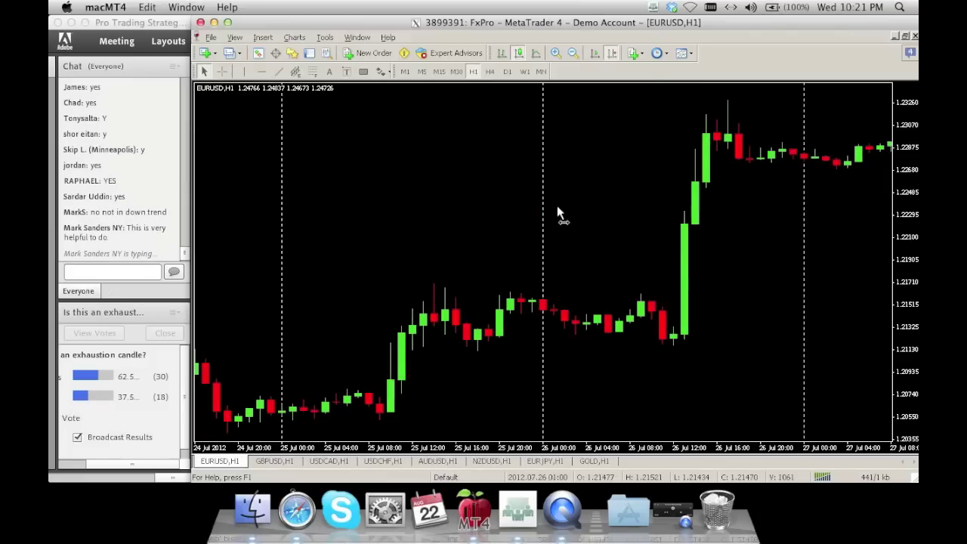
{"action": "left_click", "coordinate": [381, 71]}
{"action": "left_click", "coordinate": [411, 134]}
{"action": "left_click", "coordinate": [500, 274]}
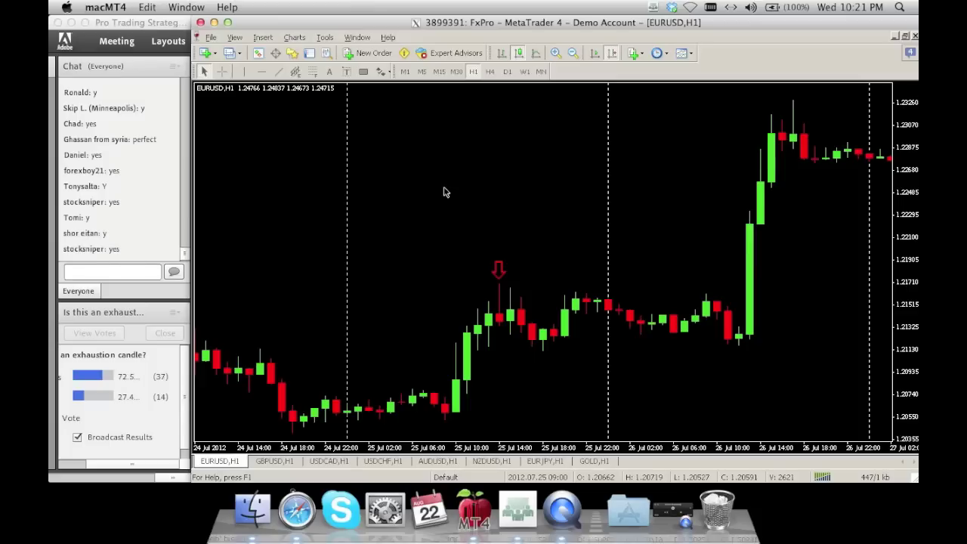
Step: Examine the candles back to 18 July 2012 and forward again to 31 July for further exhaustion candle examples
{"action": "scroll", "coordinate": [443, 216], "scroll_direction": "up", "scroll_amount": 3}
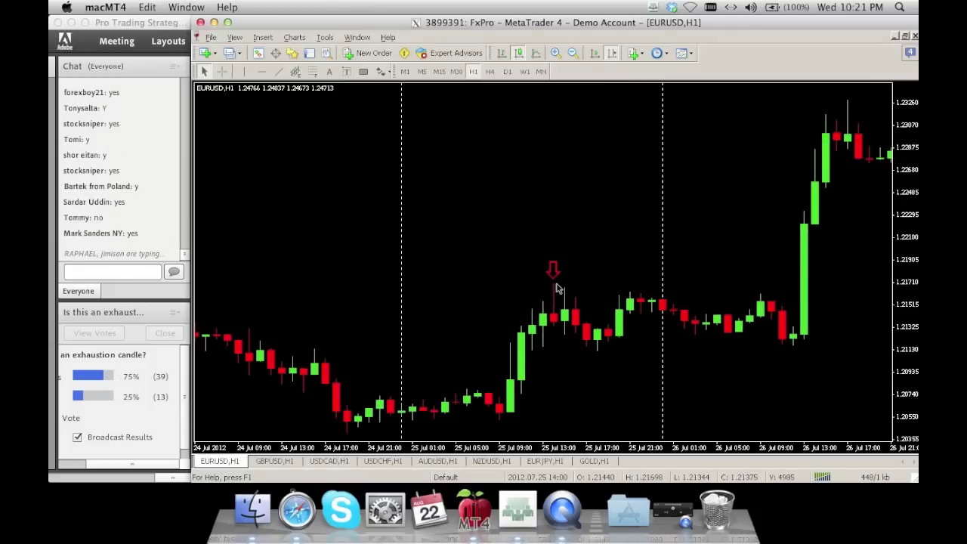
{"action": "scroll", "coordinate": [550, 204], "scroll_direction": "up", "scroll_amount": 8}
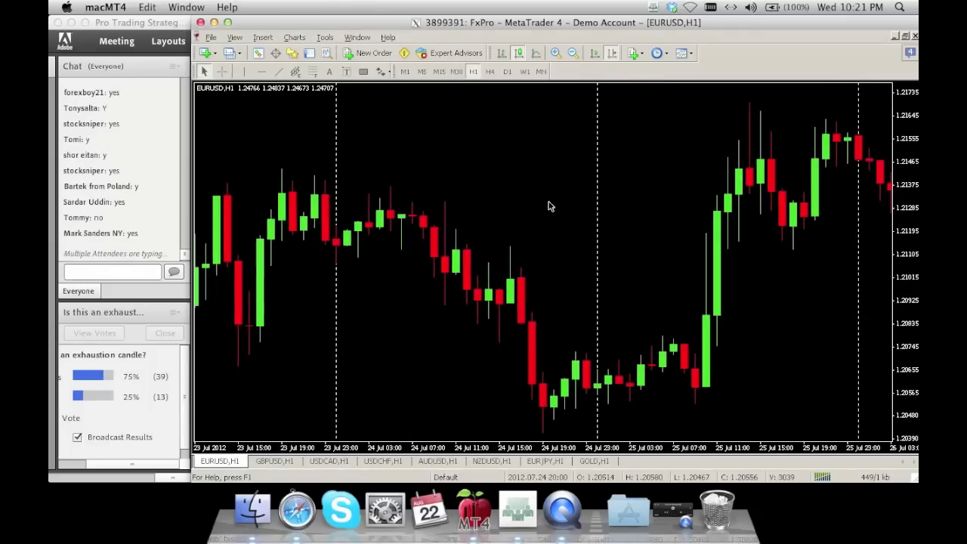
{"action": "left_click_drag", "start_coordinate": [425, 196], "coordinate": [517, 182]}
{"action": "scroll", "coordinate": [517, 181], "scroll_direction": "up", "scroll_amount": 7}
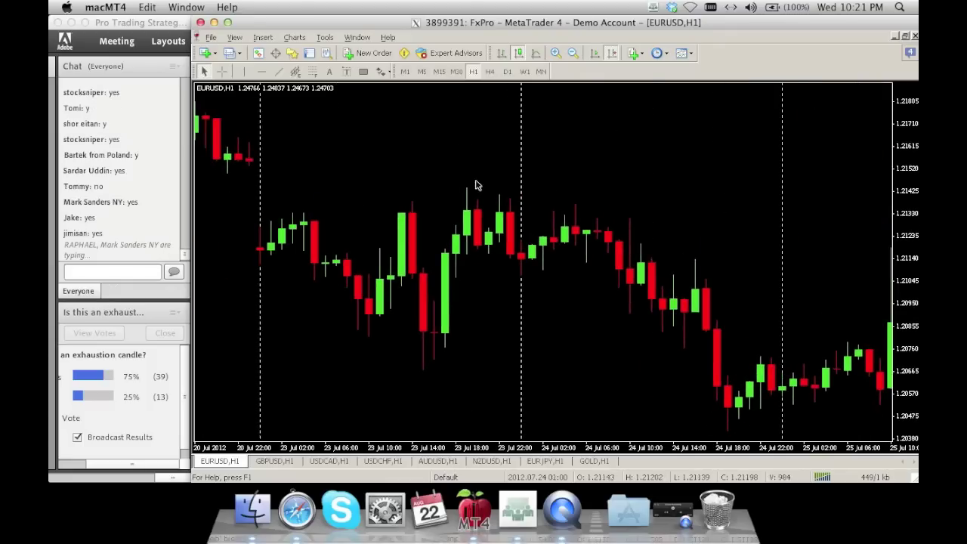
{"action": "left_click_drag", "start_coordinate": [451, 179], "coordinate": [645, 183]}
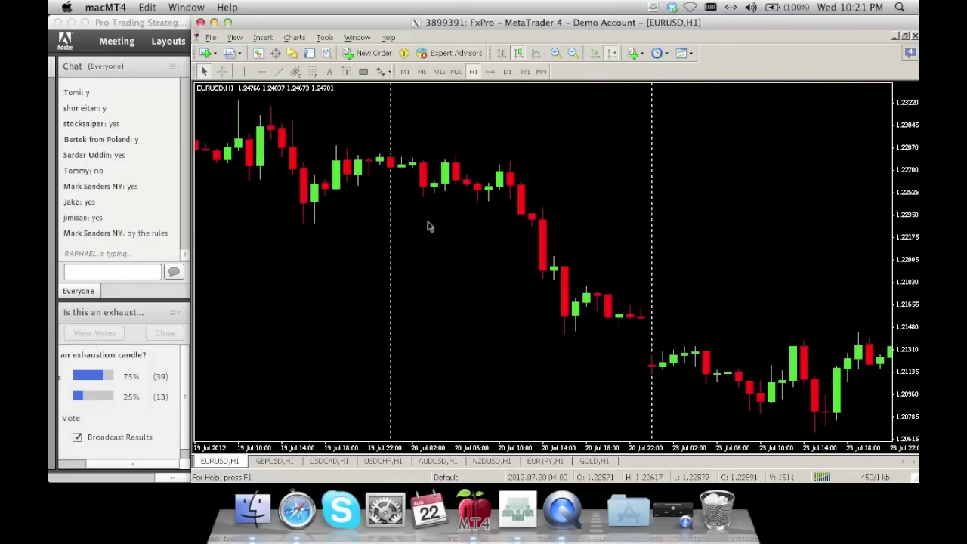
{"action": "left_click_drag", "start_coordinate": [428, 224], "coordinate": [580, 229]}
{"action": "left_click_drag", "start_coordinate": [295, 266], "coordinate": [521, 259]}
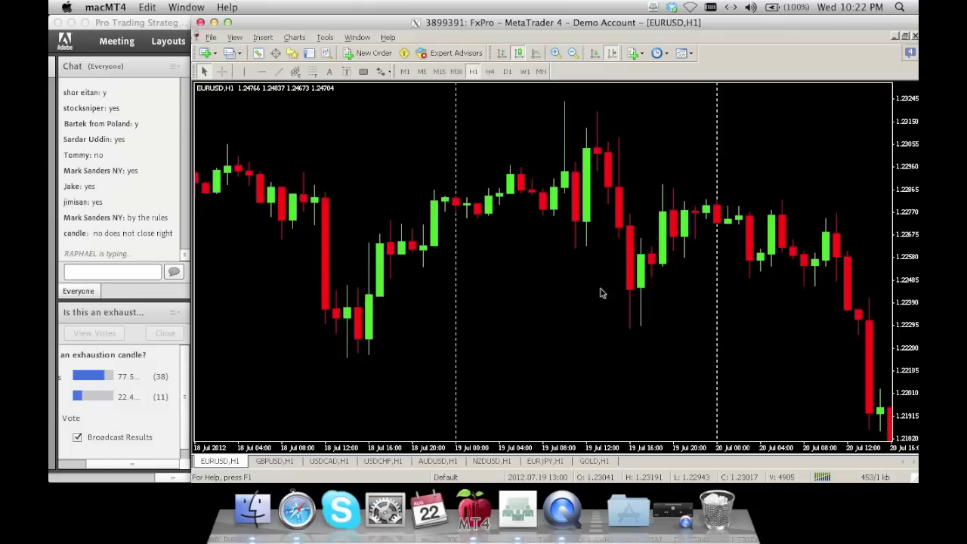
{"action": "left_click_drag", "start_coordinate": [679, 320], "coordinate": [561, 320]}
{"action": "scroll", "coordinate": [560, 320], "scroll_direction": "down", "scroll_amount": 3}
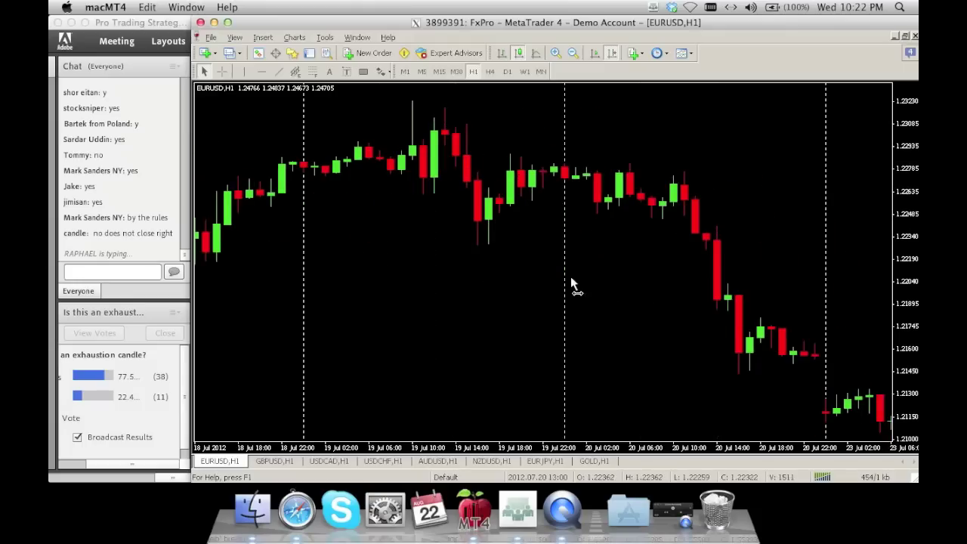
{"action": "scroll", "coordinate": [604, 278], "scroll_direction": "down", "scroll_amount": 8}
{"action": "scroll", "coordinate": [634, 273], "scroll_direction": "down", "scroll_amount": 10}
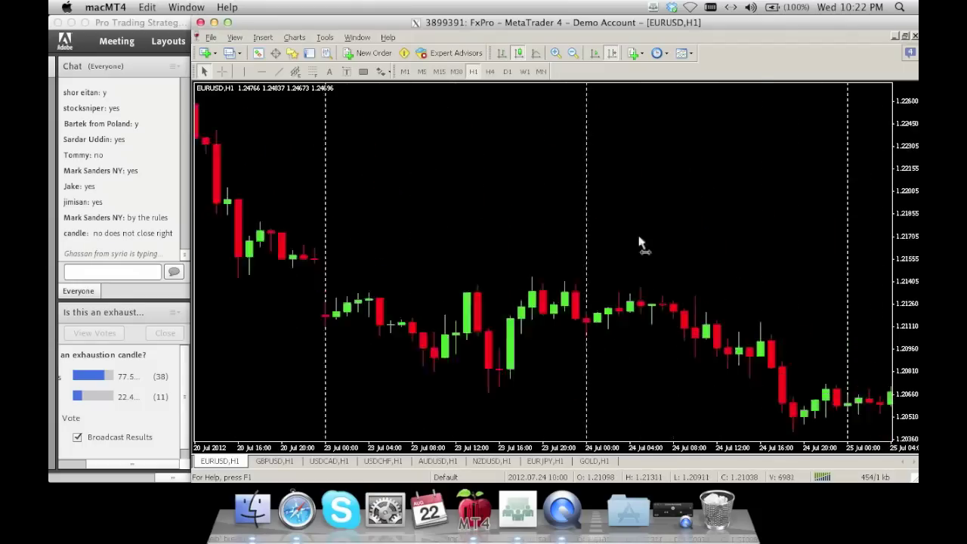
{"action": "scroll", "coordinate": [771, 267], "scroll_direction": "down", "scroll_amount": 12}
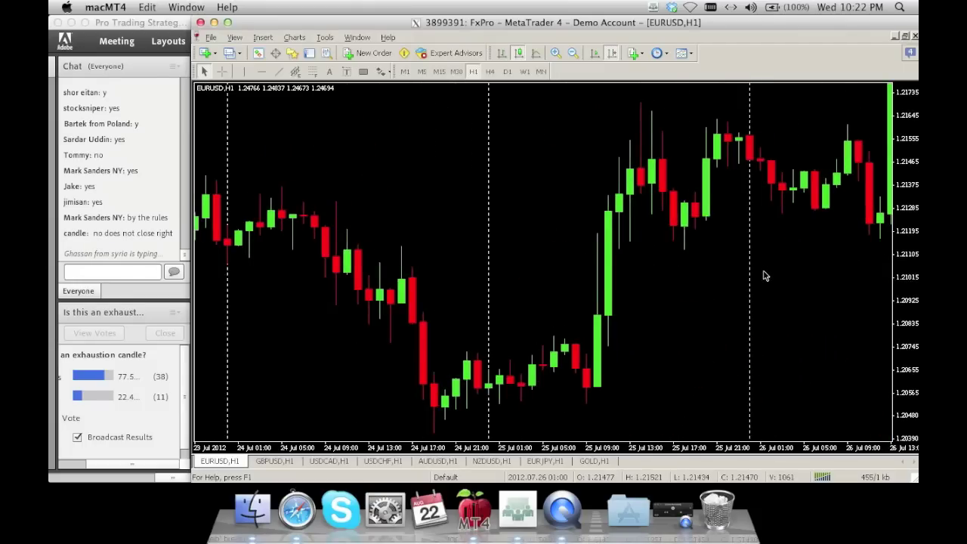
{"action": "scroll", "coordinate": [665, 277], "scroll_direction": "down", "scroll_amount": 12}
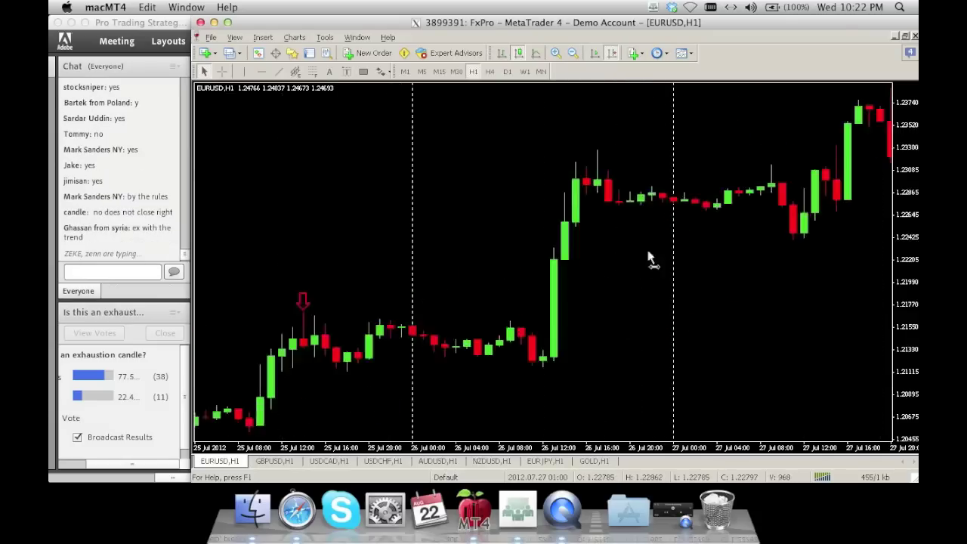
{"action": "scroll", "coordinate": [616, 295], "scroll_direction": "down", "scroll_amount": 12}
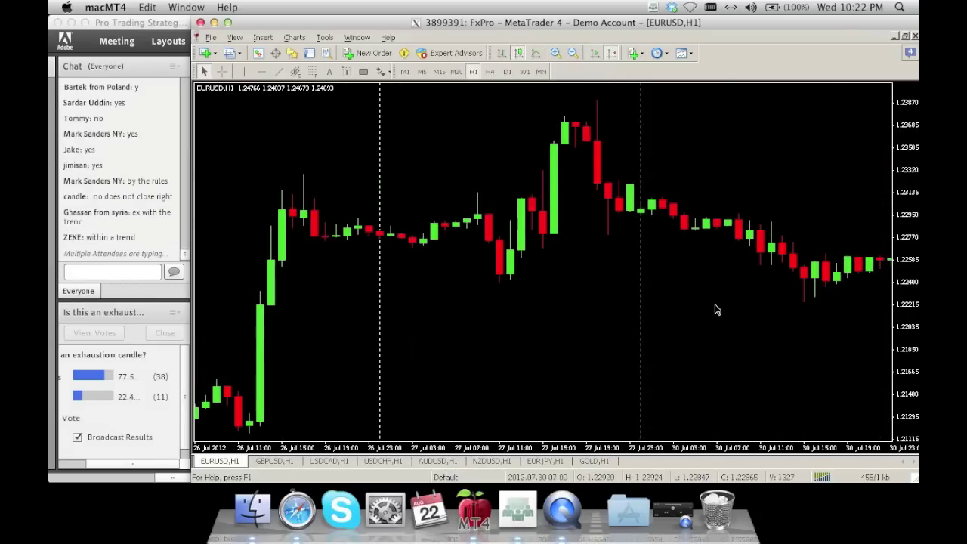
{"action": "scroll", "coordinate": [672, 305], "scroll_direction": "down", "scroll_amount": 10}
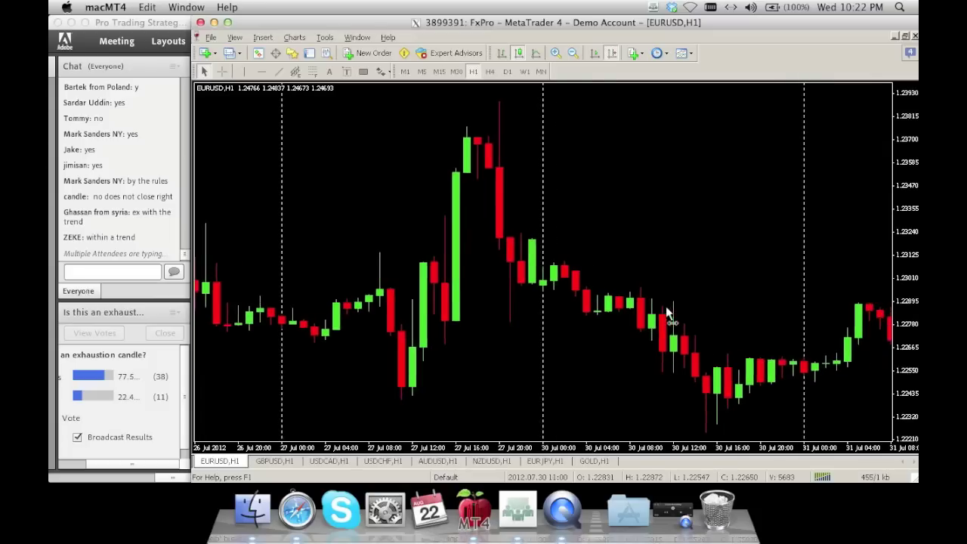
{"action": "scroll", "coordinate": [637, 310], "scroll_direction": "down", "scroll_amount": 5}
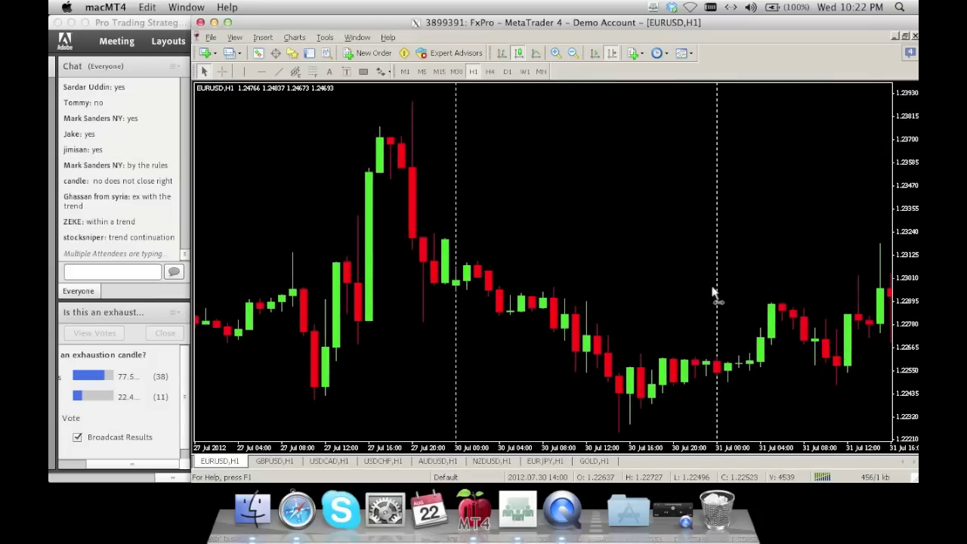
{"action": "scroll", "coordinate": [640, 277], "scroll_direction": "down", "scroll_amount": 5}
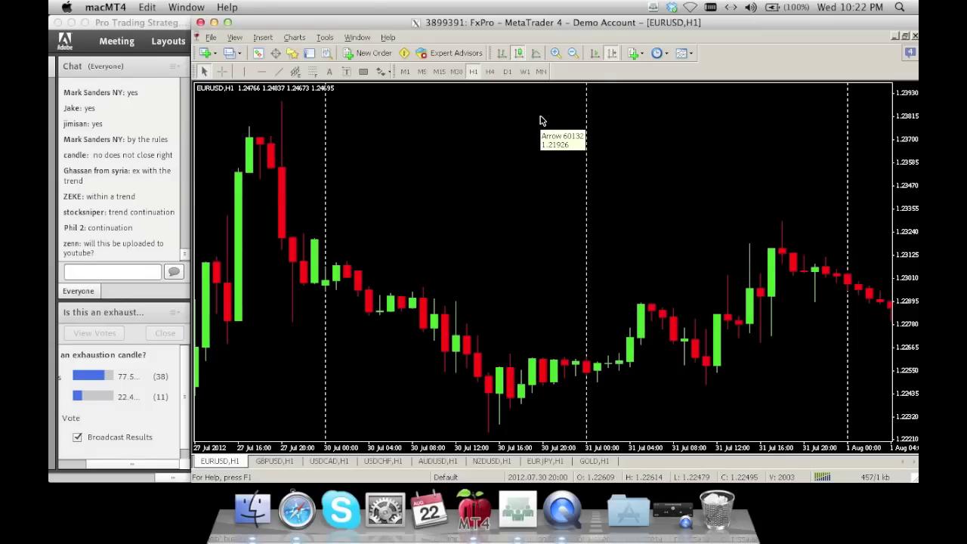
Step: Try to mark the red long-lower-wick candle of 31 July 2012, 16:00 with an up arrow below it
{"action": "left_click", "coordinate": [381, 71]}
{"action": "left_click", "coordinate": [398, 121]}
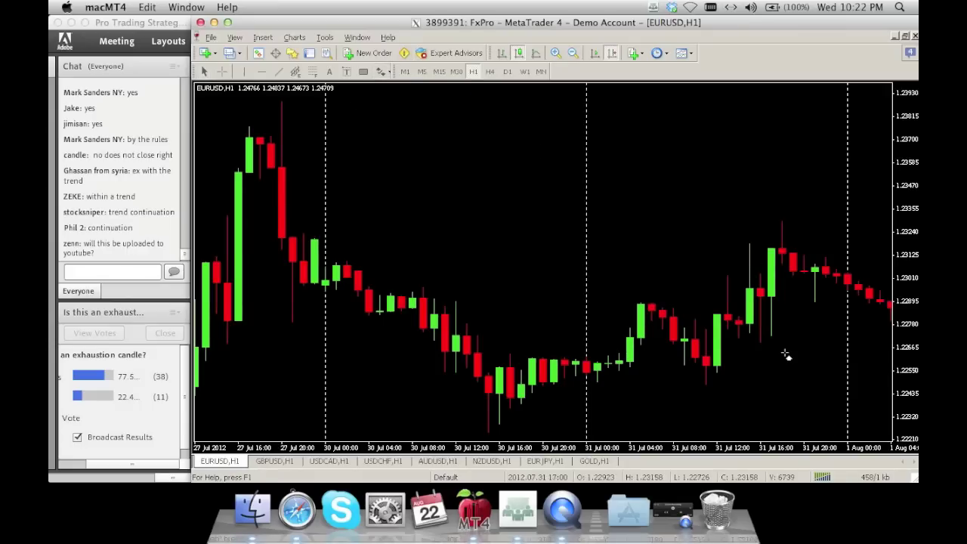
{"action": "left_click", "coordinate": [760, 352]}
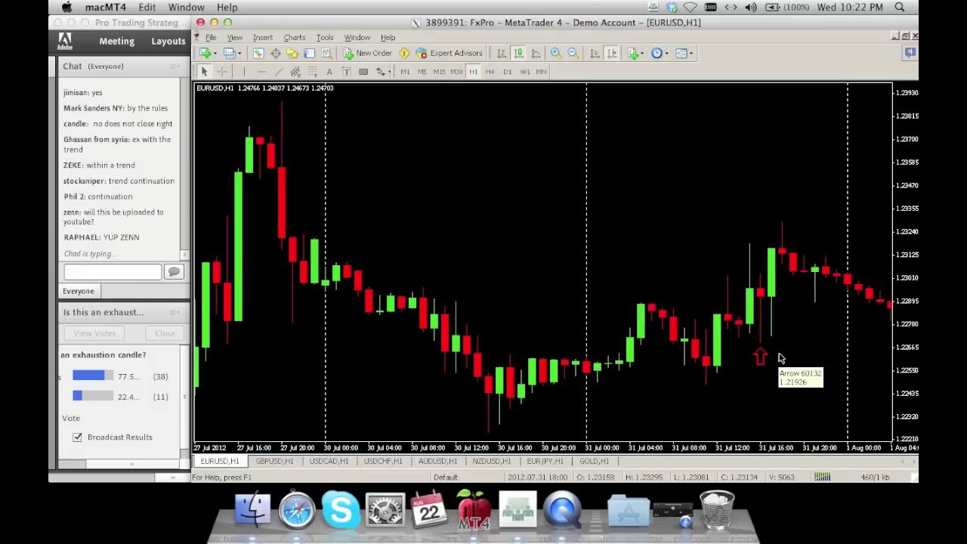
{"action": "double_click", "coordinate": [766, 355]}
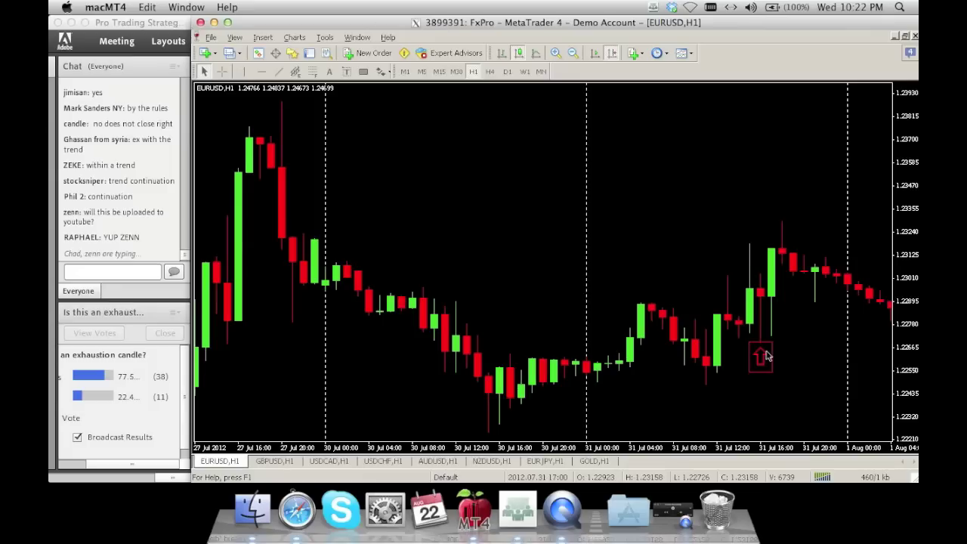
{"action": "left_click_drag", "start_coordinate": [766, 355], "coordinate": [761, 283]}
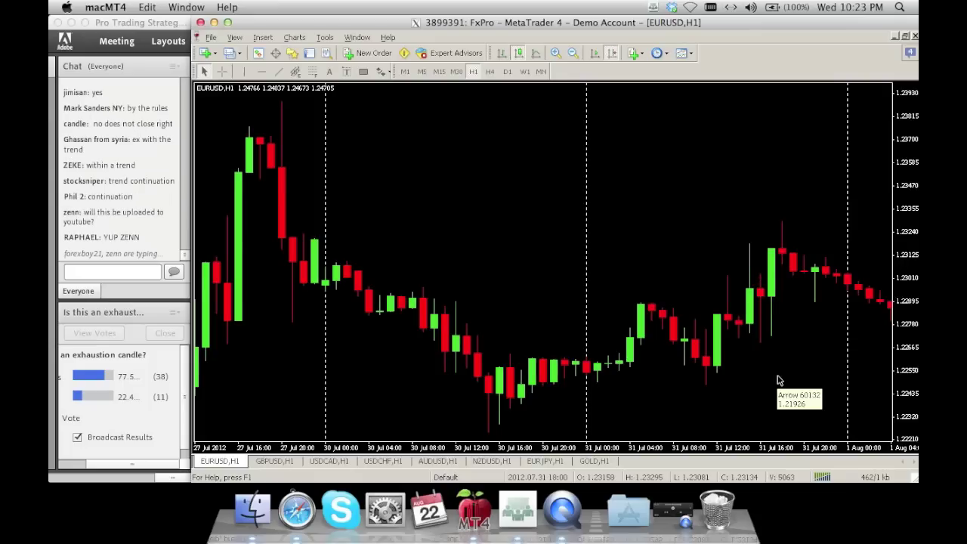
Step: Place a down arrow above the red upper-wick candle of 27 July 2012, 22:00
{"action": "scroll", "coordinate": [694, 254], "scroll_direction": "down", "scroll_amount": 10}
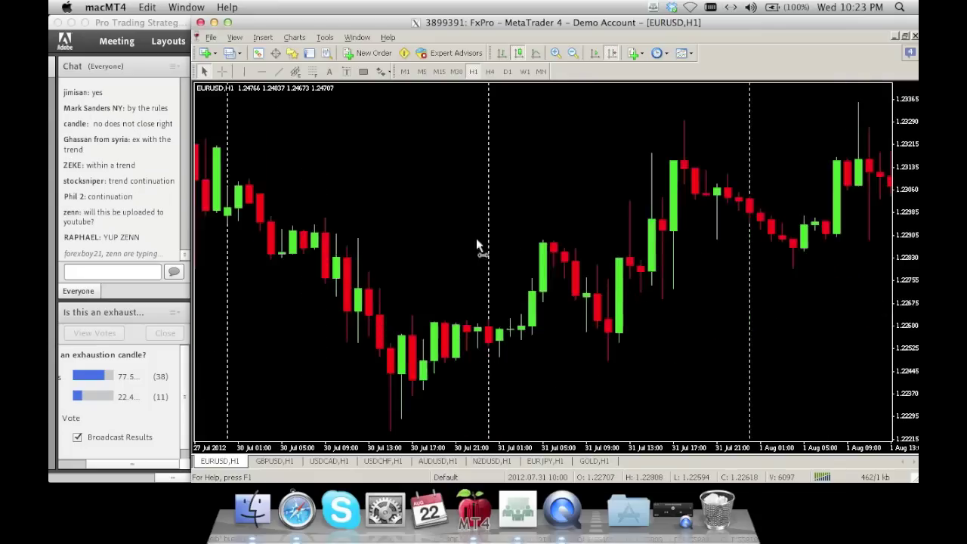
{"action": "scroll", "coordinate": [721, 234], "scroll_direction": "up", "scroll_amount": 11}
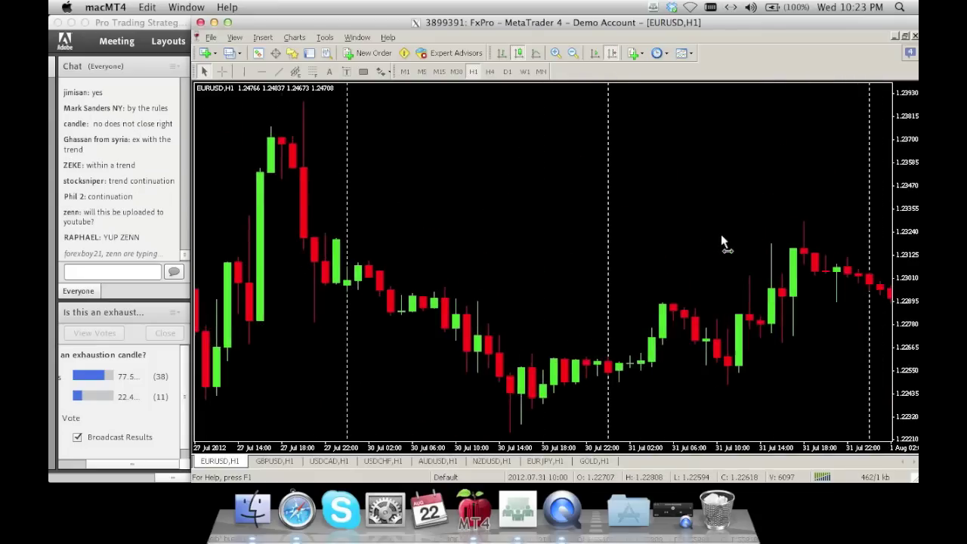
{"action": "left_click", "coordinate": [381, 71]}
{"action": "left_click", "coordinate": [400, 138]}
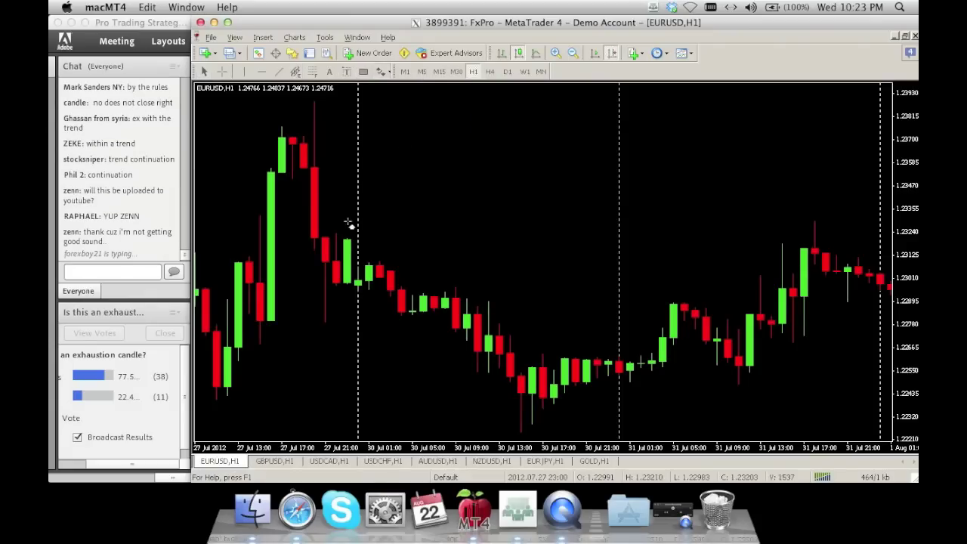
{"action": "left_click", "coordinate": [335, 209]}
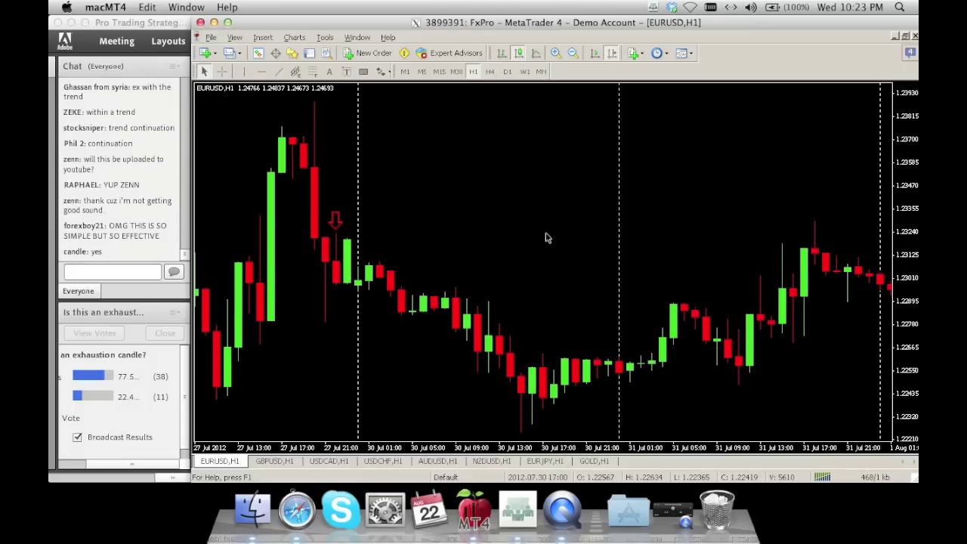
Step: Move the down arrow from the 22:00 candle of 27 July 2012 to above the green 12:00 candle of the same day
{"action": "scroll", "coordinate": [475, 219], "scroll_direction": "left", "scroll_amount": 4}
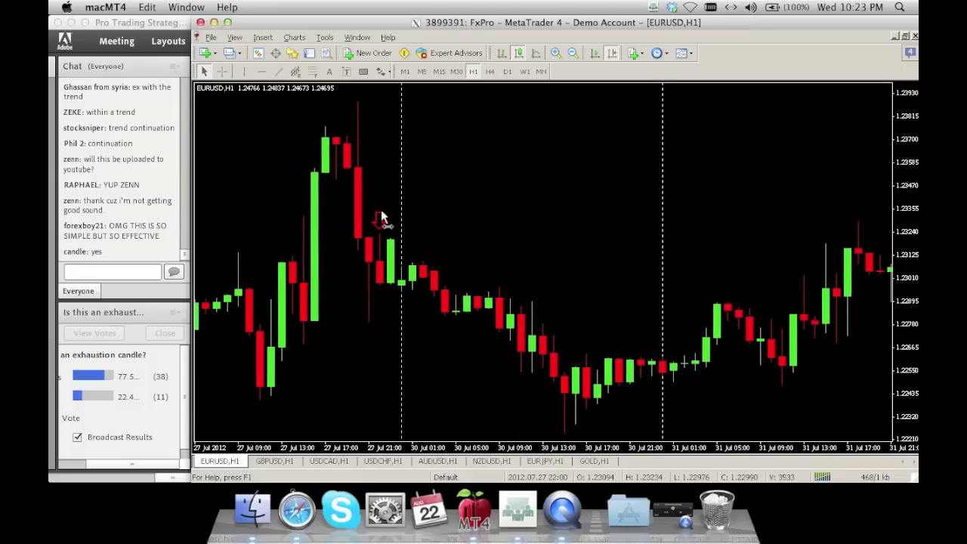
{"action": "left_click_drag", "start_coordinate": [381, 218], "coordinate": [270, 285]}
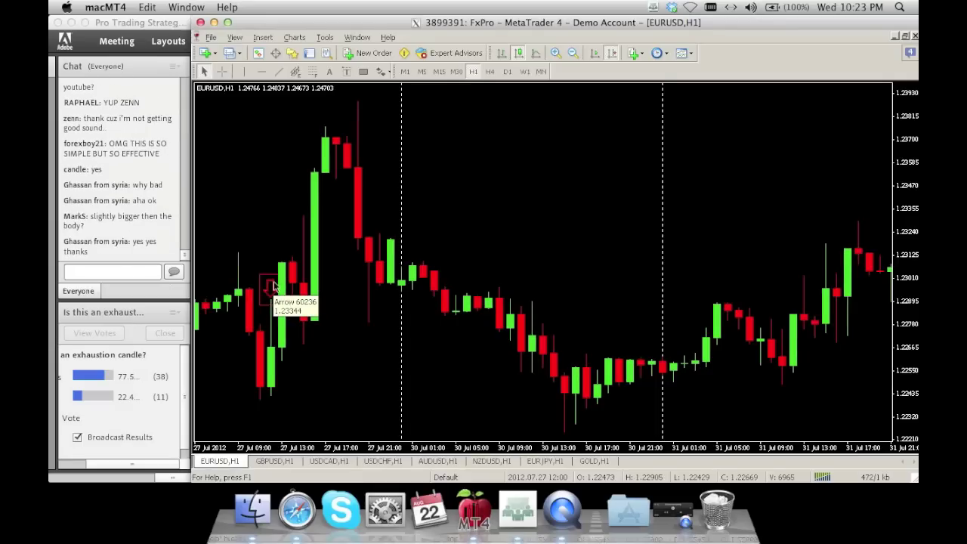
Step: Try to mark the small red long-lower-wick candle of 2 August 2012, 03:00 with an up arrow
{"action": "left_click_drag", "start_coordinate": [549, 252], "coordinate": [424, 233]}
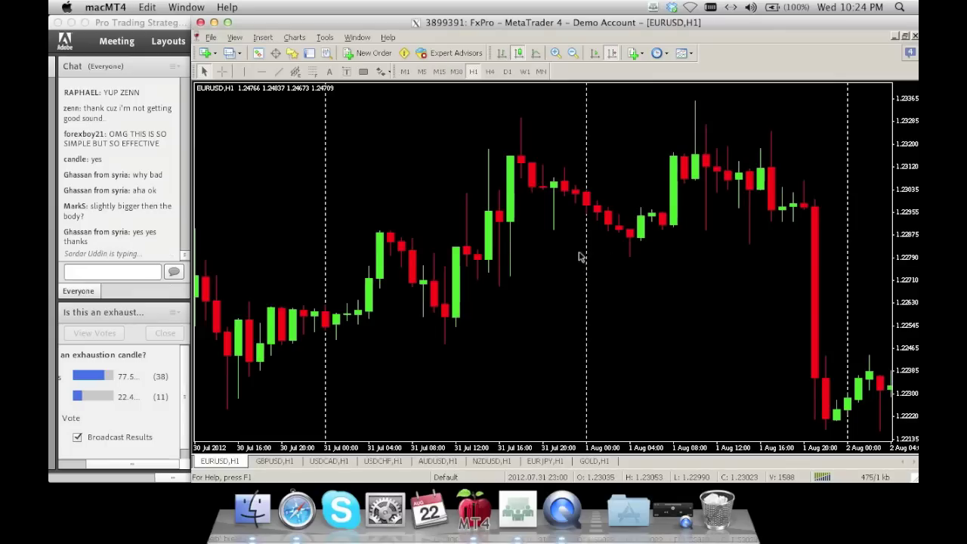
{"action": "scroll", "coordinate": [529, 256], "scroll_direction": "right", "scroll_amount": 5}
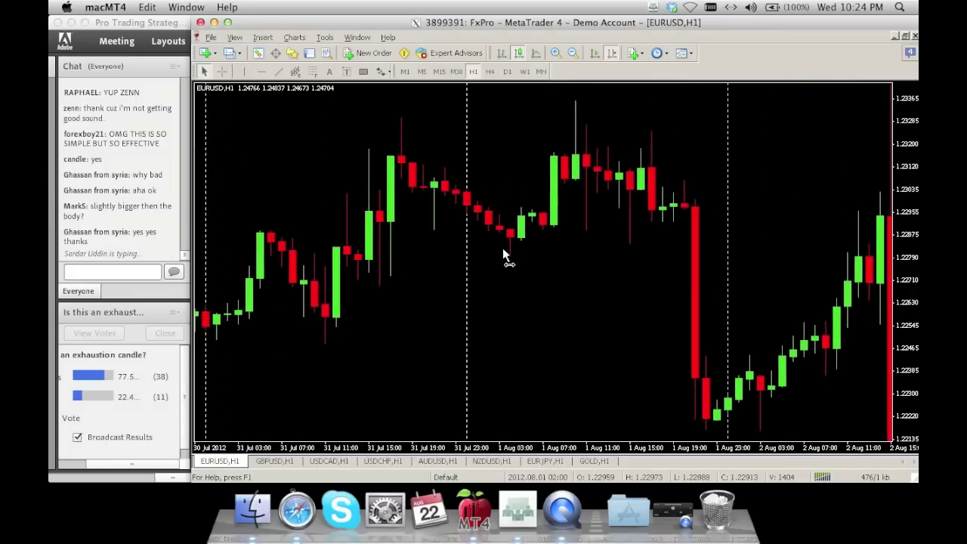
{"action": "scroll", "coordinate": [496, 256], "scroll_direction": "right", "scroll_amount": 5}
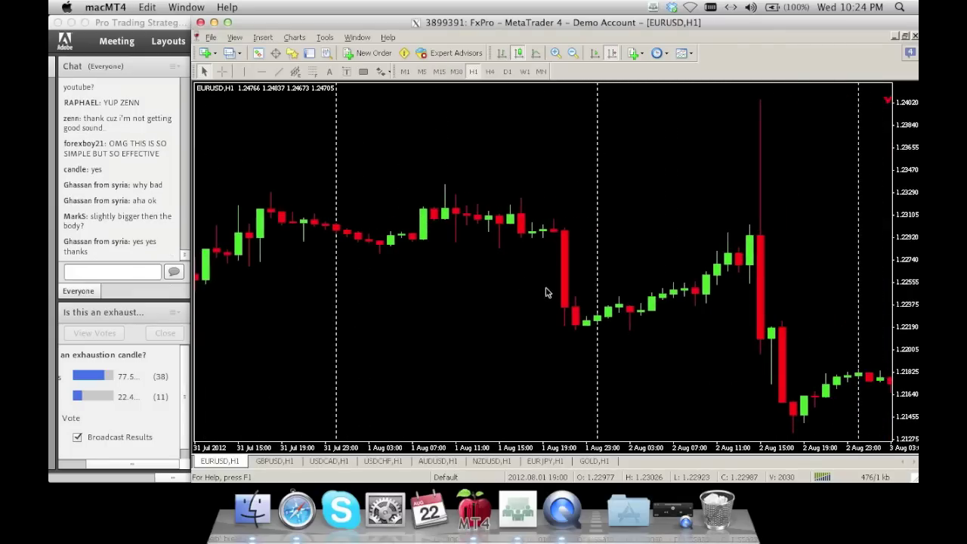
{"action": "scroll", "coordinate": [444, 295], "scroll_direction": "right", "scroll_amount": 1}
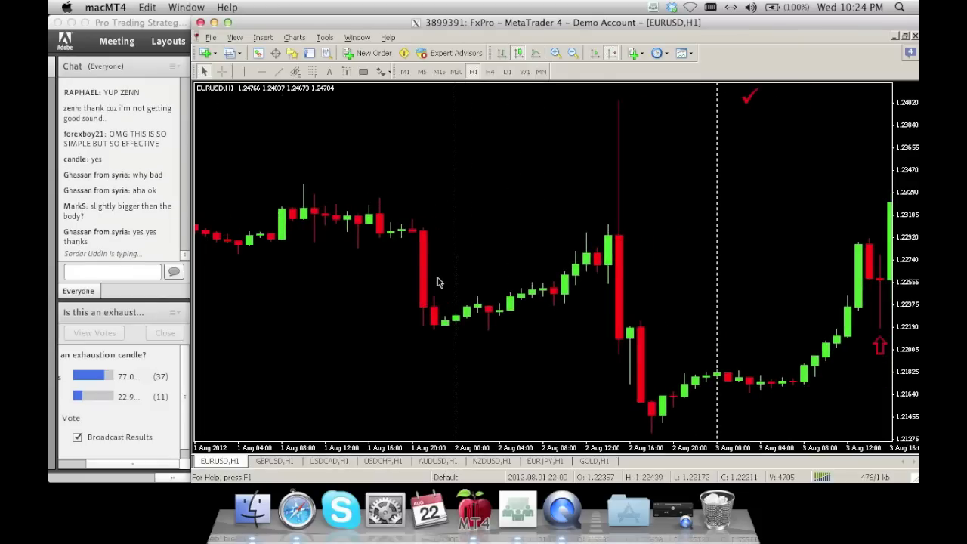
{"action": "left_click", "coordinate": [381, 71]}
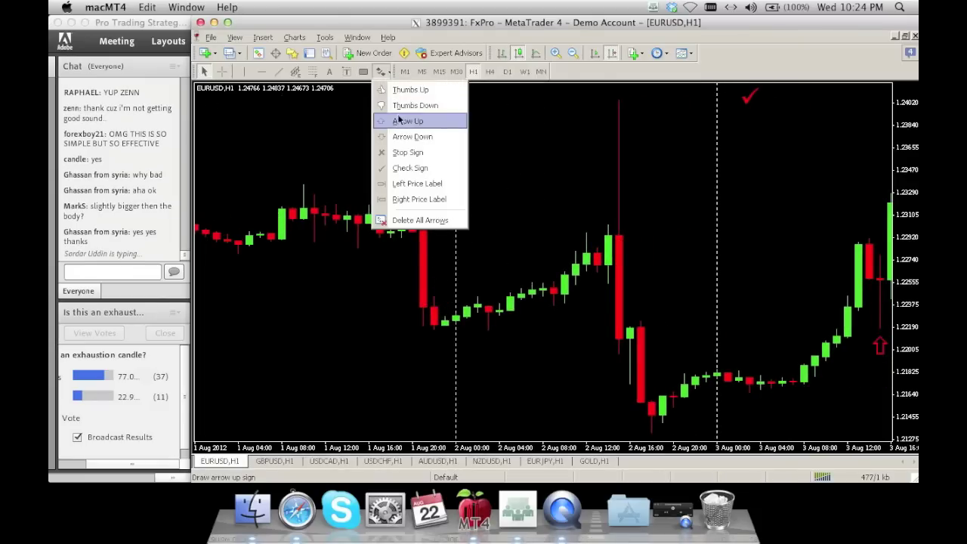
{"action": "left_click", "coordinate": [398, 121]}
{"action": "left_click", "coordinate": [488, 348]}
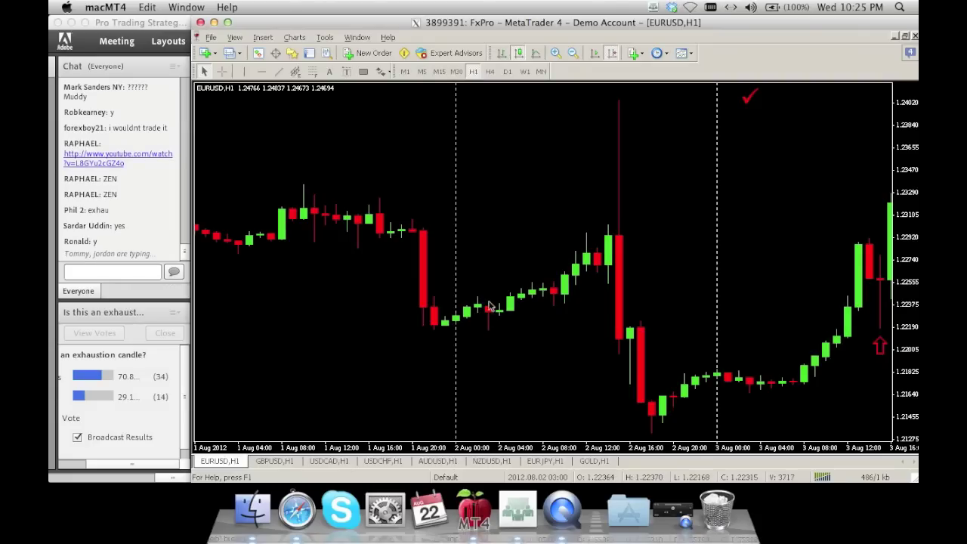
{"action": "left_click", "coordinate": [383, 71]}
{"action": "left_click", "coordinate": [397, 122]}
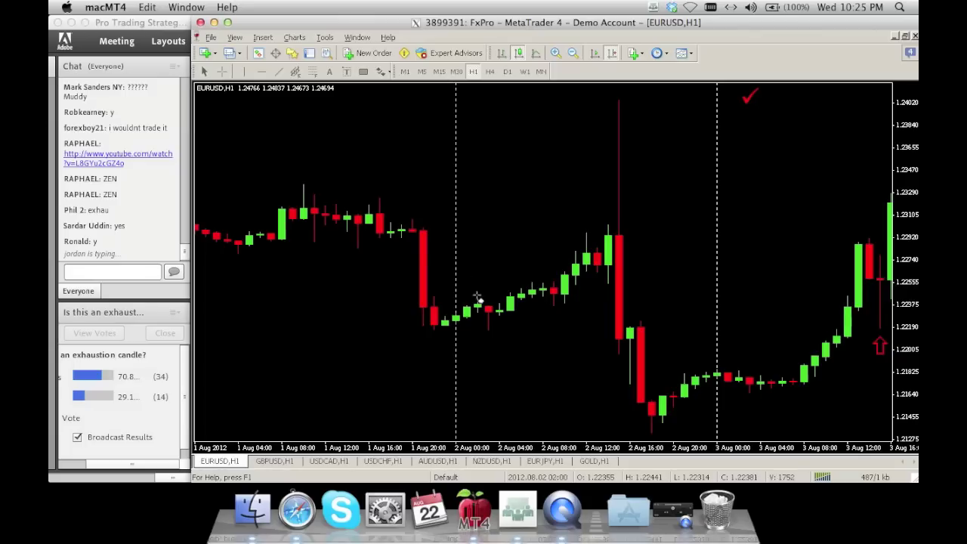
{"action": "left_click", "coordinate": [489, 305]}
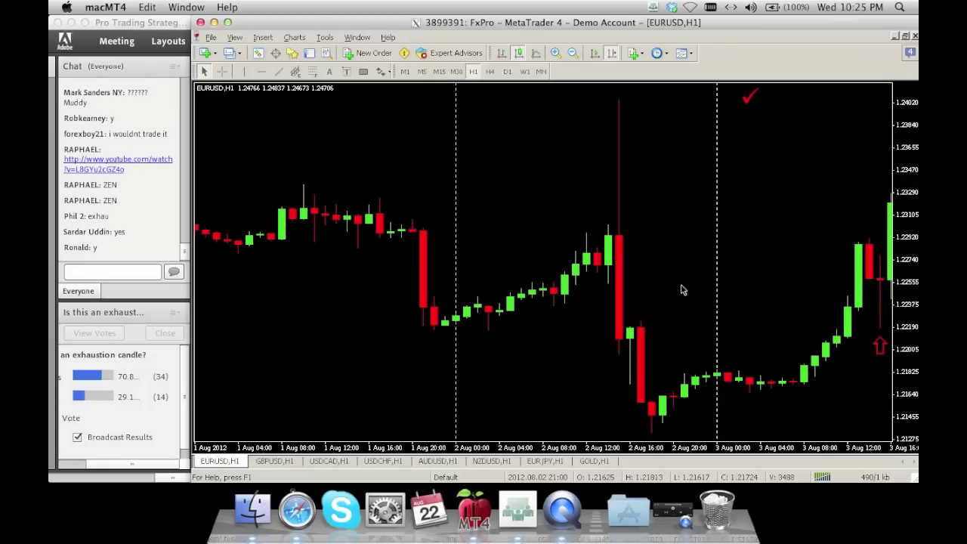
Step: Place an up arrow below the green long-lower-wick candle of 2 August 2012, 16:00
{"action": "left_click_drag", "start_coordinate": [680, 289], "coordinate": [560, 274]}
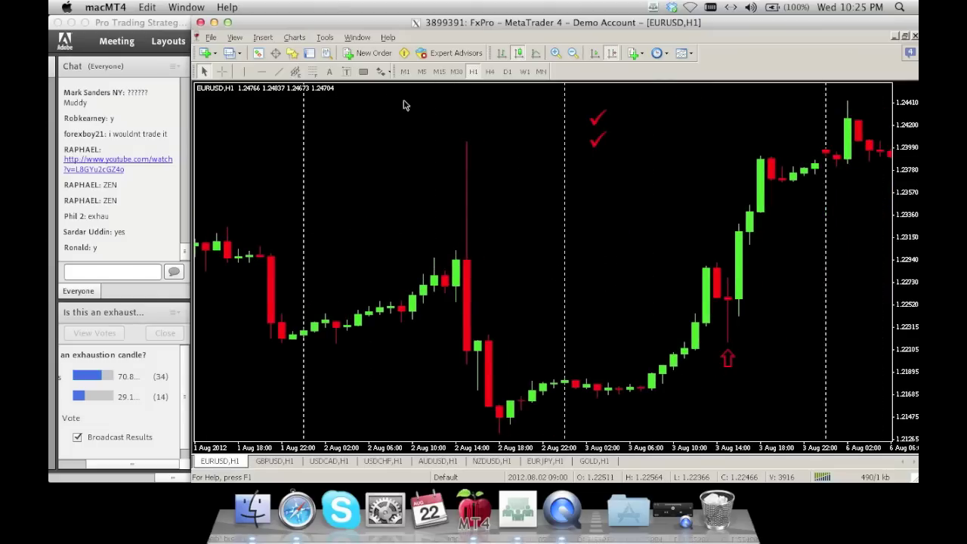
{"action": "left_click", "coordinate": [382, 71]}
{"action": "left_click", "coordinate": [404, 126]}
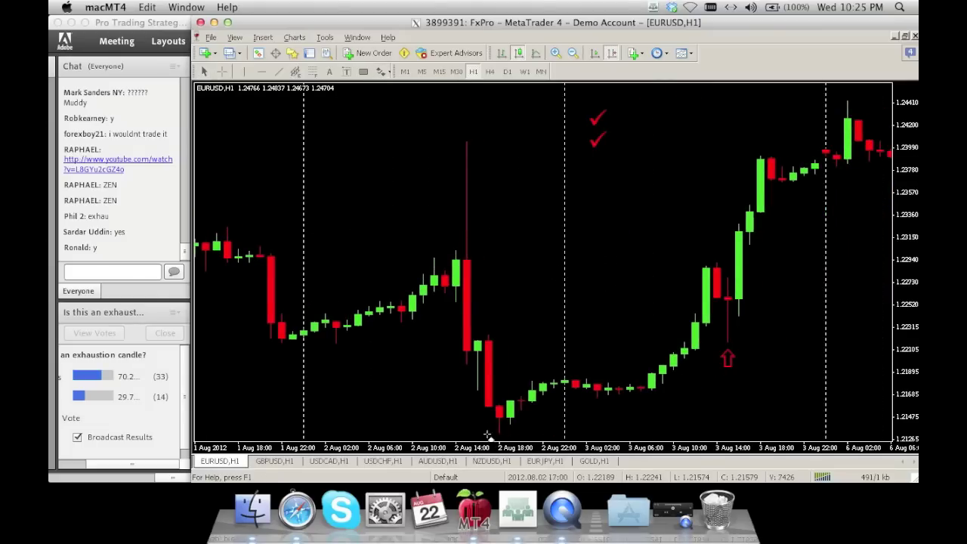
{"action": "left_click", "coordinate": [477, 397]}
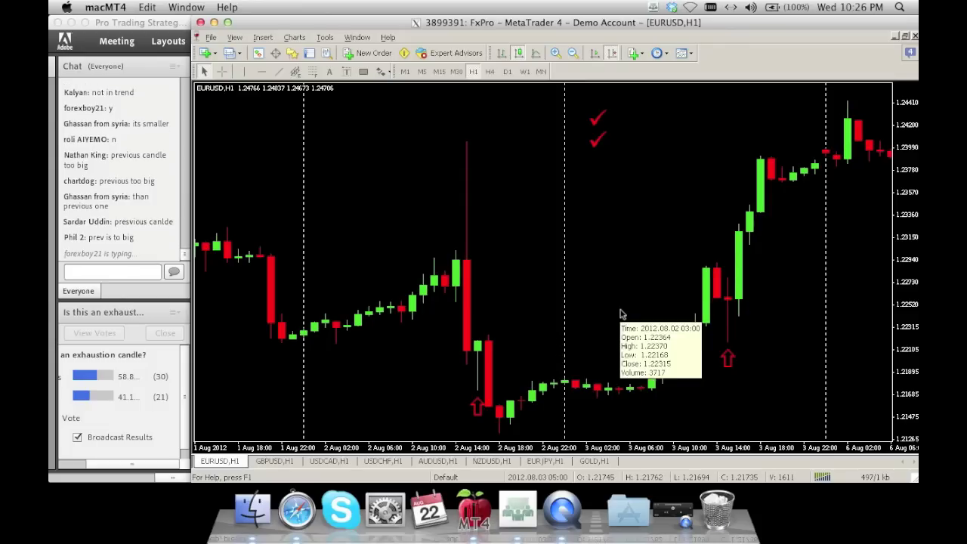
Step: Apply the Conference template to the EURUSD H1 chart to show the daily pivot levels
{"action": "scroll", "coordinate": [629, 309], "scroll_direction": "right", "scroll_amount": 10}
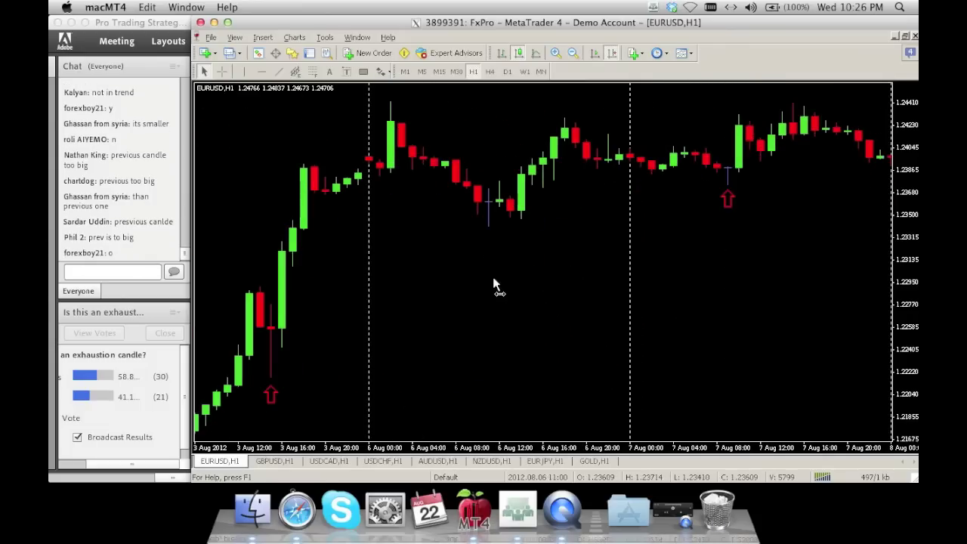
{"action": "scroll", "coordinate": [555, 280], "scroll_direction": "right", "scroll_amount": 6}
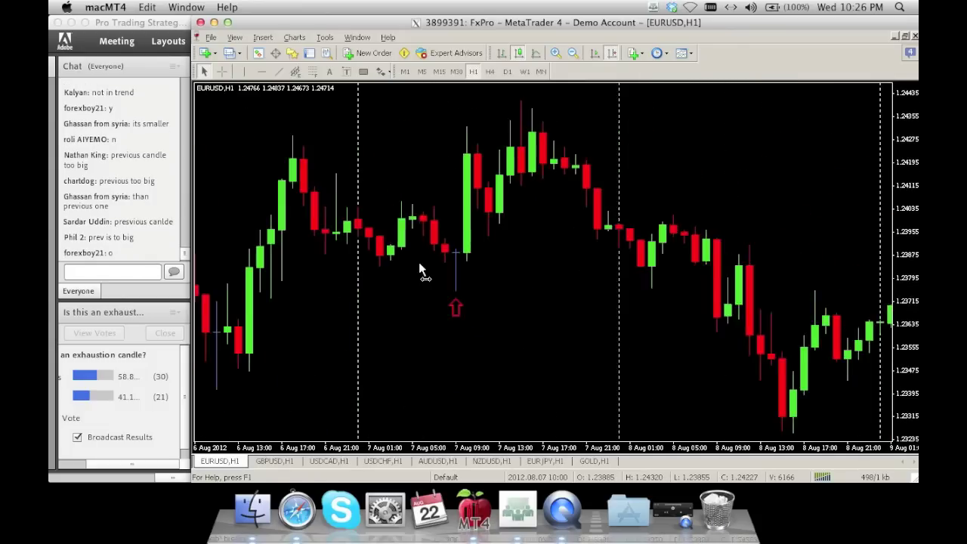
{"action": "scroll", "coordinate": [438, 270], "scroll_direction": "right", "scroll_amount": 4}
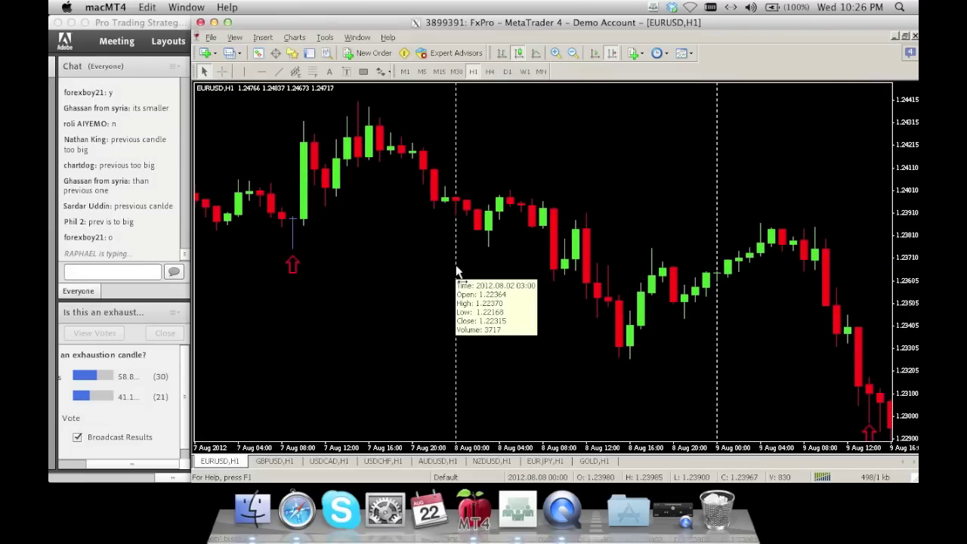
{"action": "right_click", "coordinate": [361, 259]}
{"action": "mouse_move", "coordinate": [435, 331]}
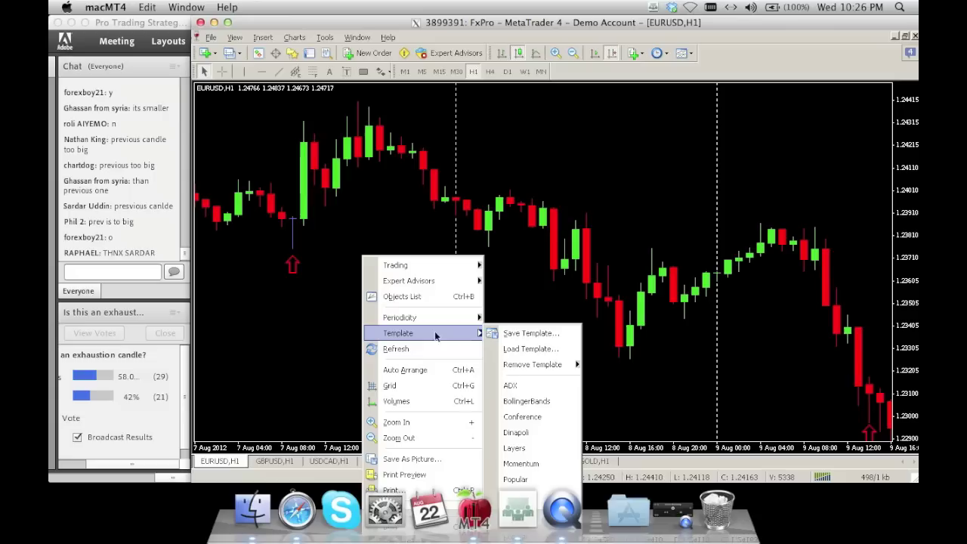
{"action": "left_click", "coordinate": [524, 416]}
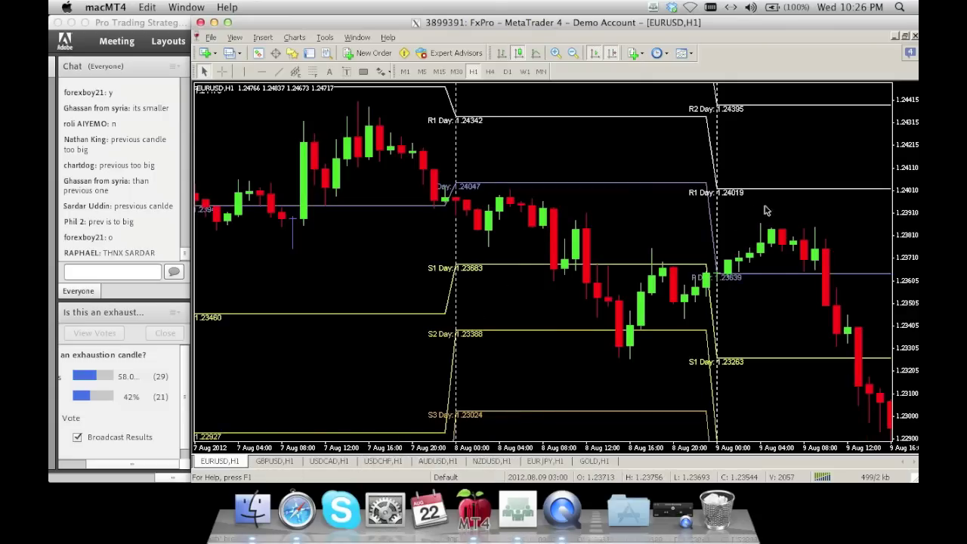
Step: Examine the daily pivot, support and resistance levels around the latest candles of 20 to 22 August 2012
{"action": "key", "text": "End"}
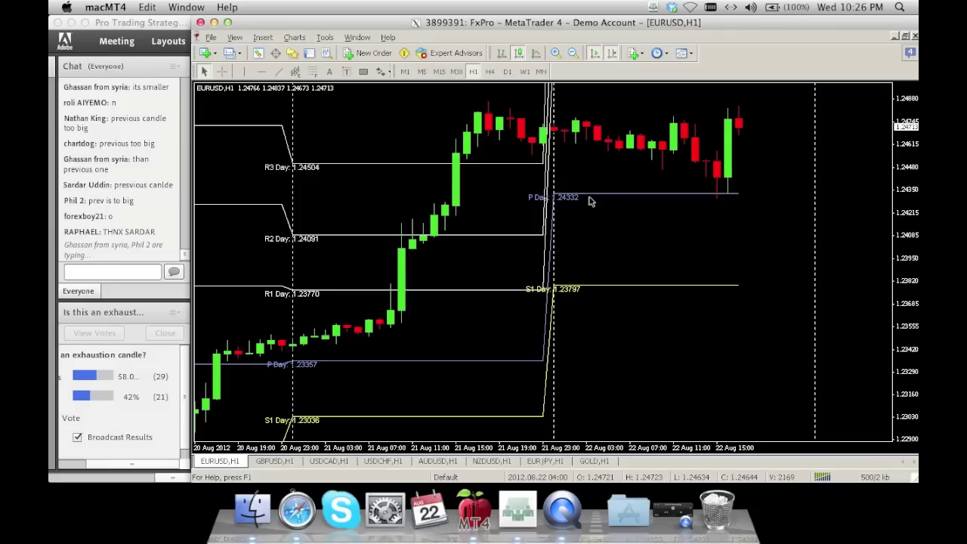
{"action": "mouse_move", "coordinate": [602, 206]}
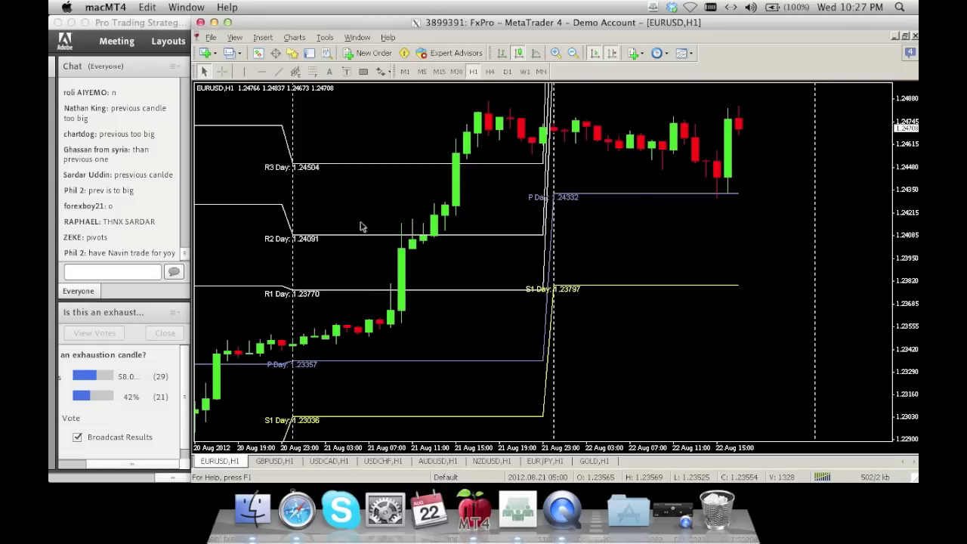
{"action": "mouse_move", "coordinate": [380, 262]}
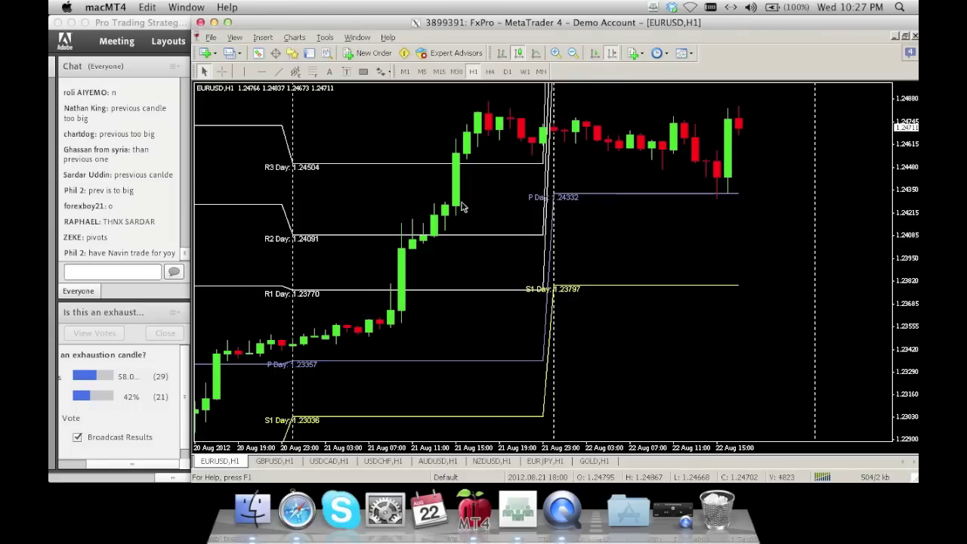
{"action": "scroll", "coordinate": [366, 198], "scroll_direction": "up", "scroll_amount": 6}
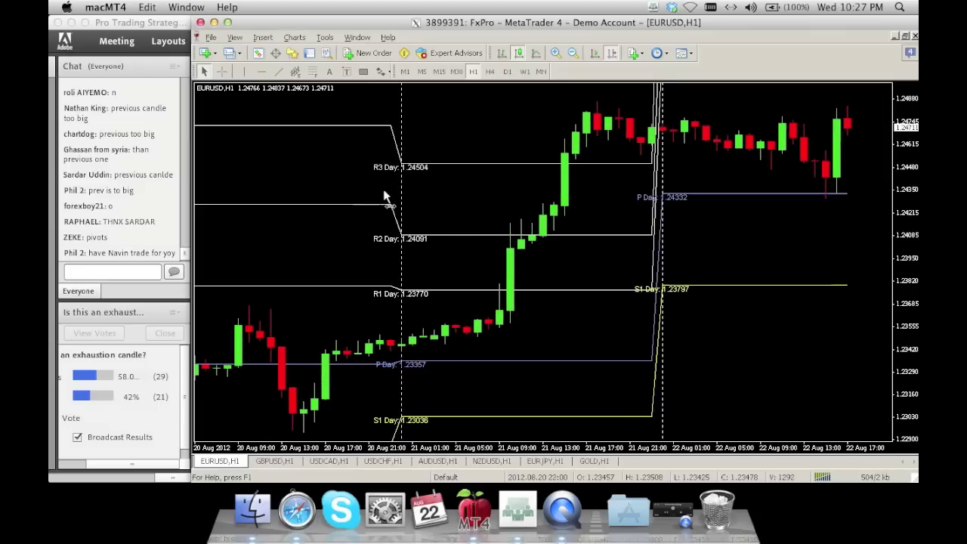
{"action": "mouse_move", "coordinate": [570, 218]}
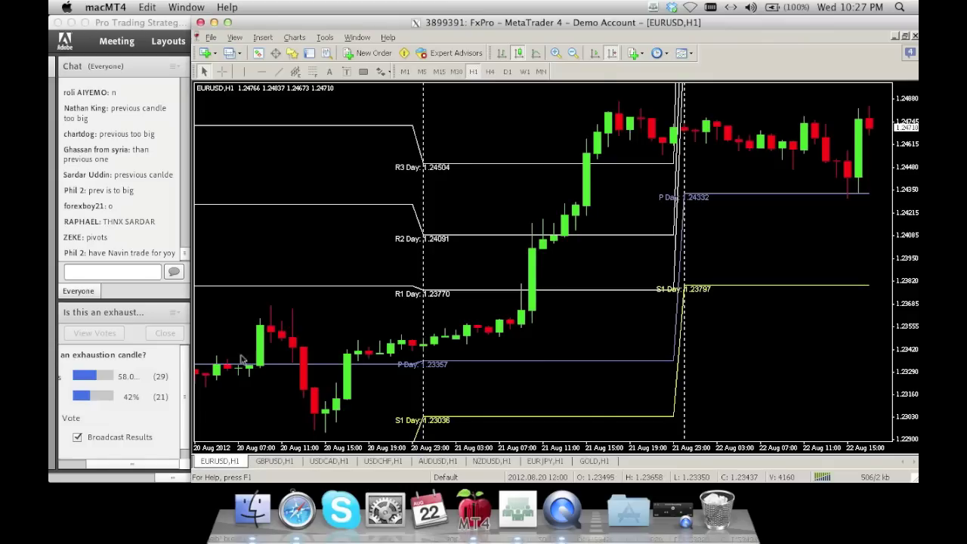
Step: Hide the exhaustion candle poll in the Adobe Connect meeting
{"action": "left_click", "coordinate": [178, 317]}
{"action": "left_click", "coordinate": [175, 314]}
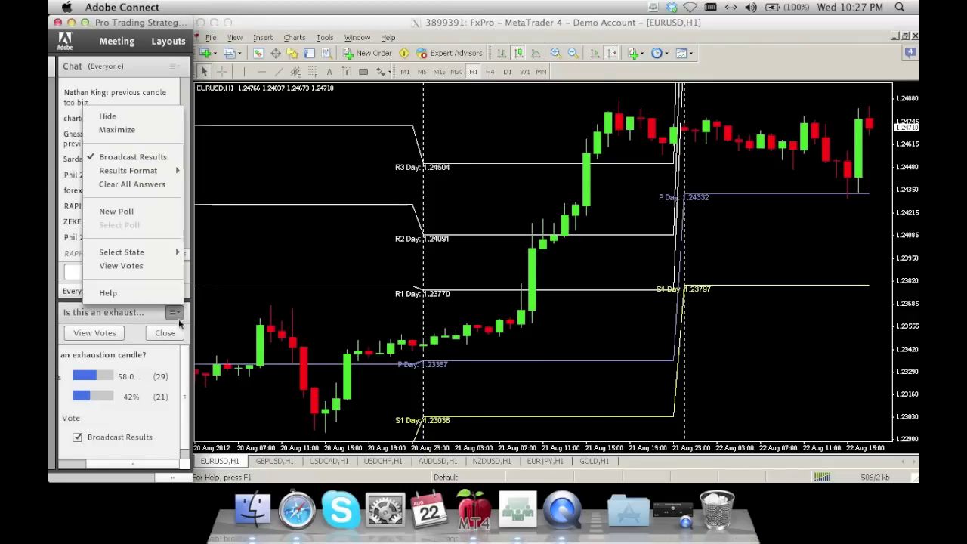
{"action": "left_click", "coordinate": [127, 115]}
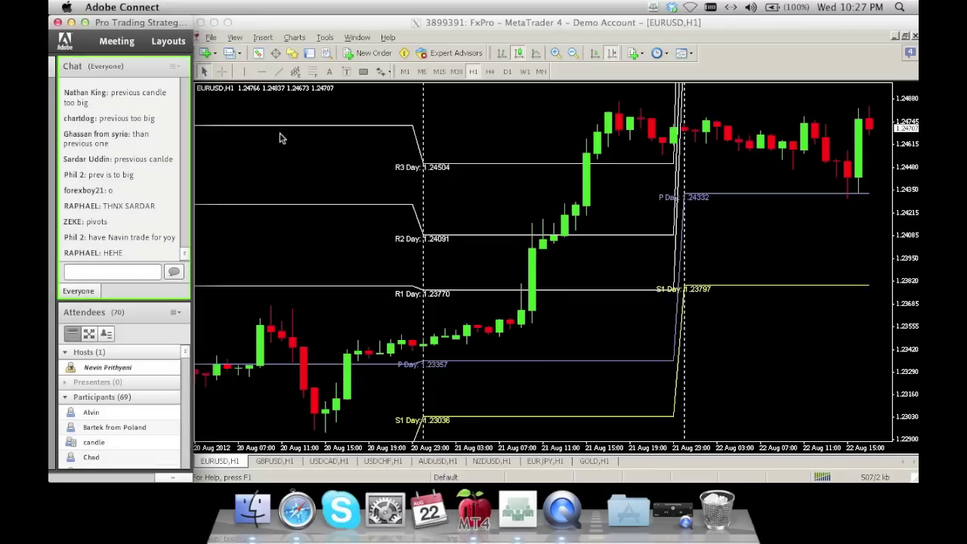
Step: Draw rectangles between the pivot and S1 on 22 and 21 August 2012, and between R2 and R1 on 20 August
{"action": "left_click", "coordinate": [348, 80]}
{"action": "left_click", "coordinate": [363, 71]}
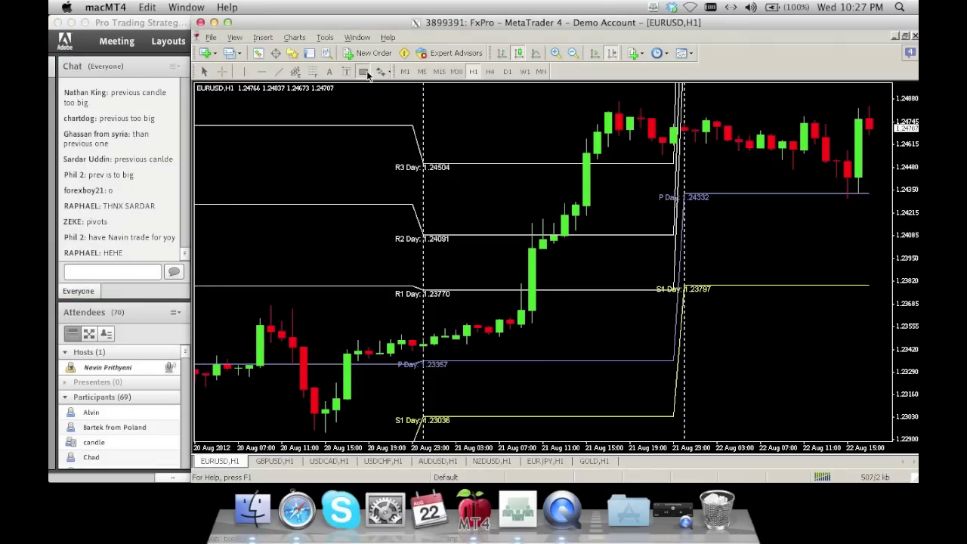
{"action": "left_click_drag", "start_coordinate": [695, 236], "coordinate": [848, 258]}
{"action": "left_click", "coordinate": [363, 71]}
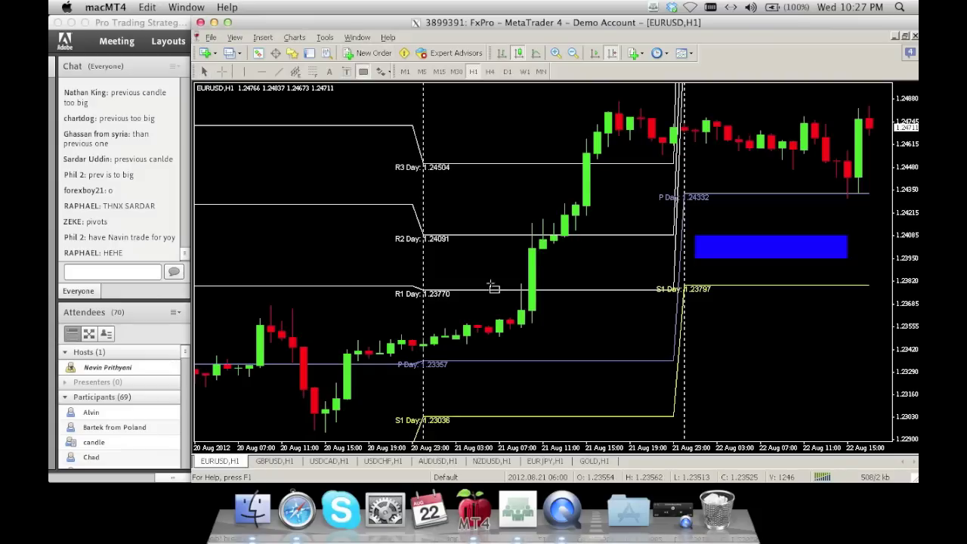
{"action": "left_click_drag", "start_coordinate": [445, 385], "coordinate": [651, 401]}
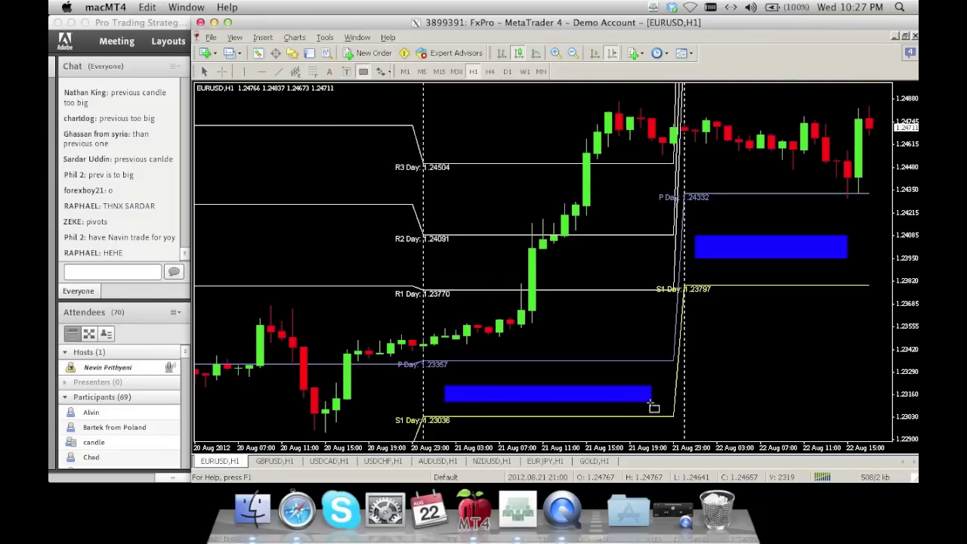
{"action": "left_click", "coordinate": [362, 71]}
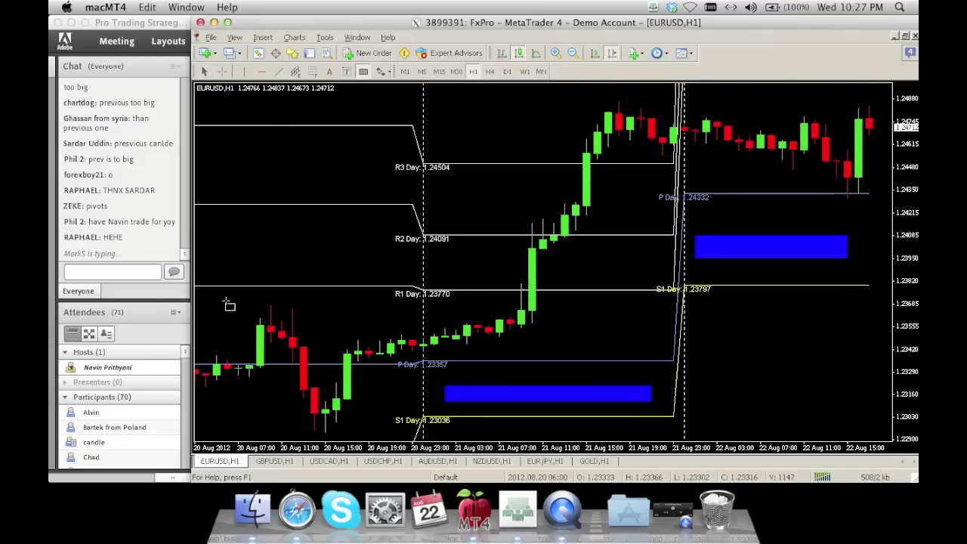
{"action": "left_click_drag", "start_coordinate": [204, 230], "coordinate": [391, 256]}
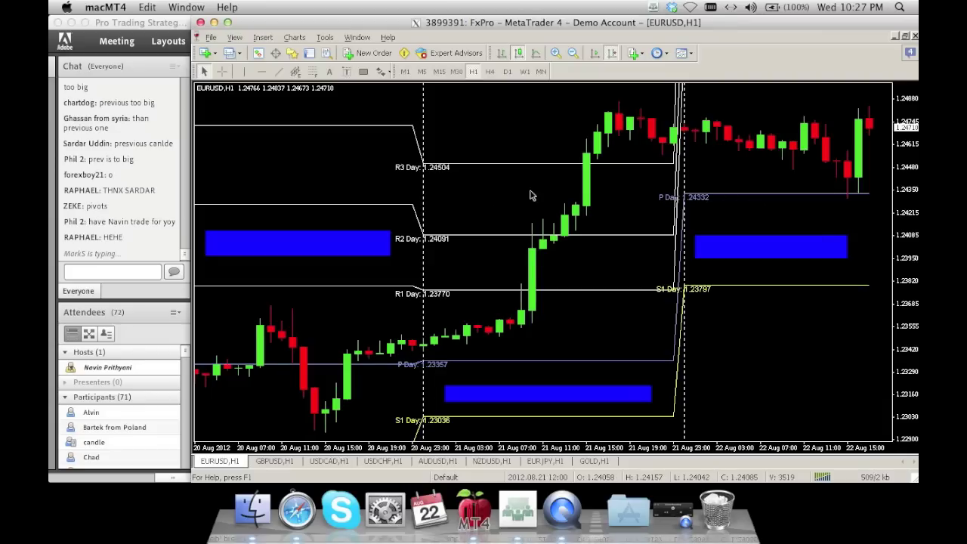
Step: Delete the three blue rectangles between the pivot levels of 20, 21 and 22 August
{"action": "key", "text": "BackSpace"}
{"action": "key", "text": "BackSpace"}
{"action": "key", "text": "BackSpace"}
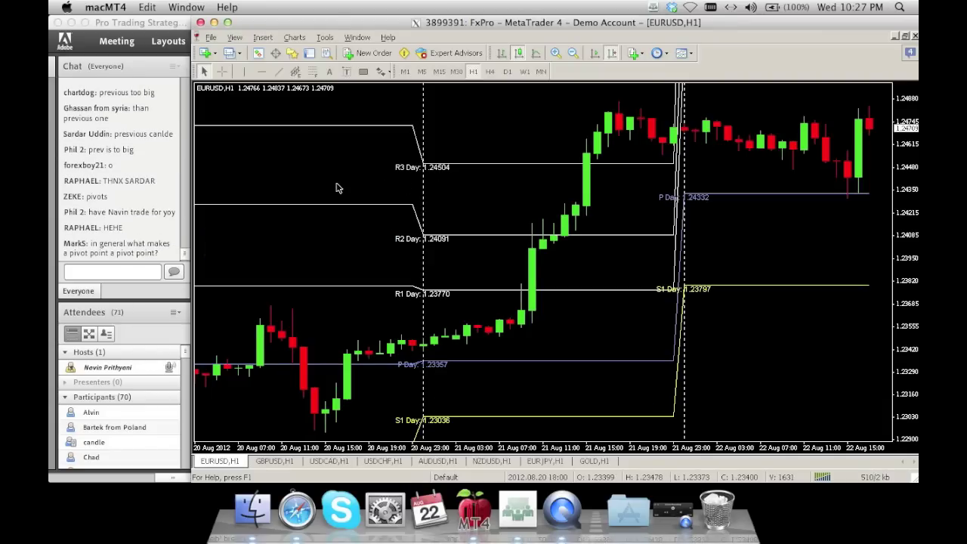
Step: Draw a rectangle between R3 and R2 on 20 August 2012, and one below S1 on each of 20 and 17 August
{"action": "left_click", "coordinate": [363, 71]}
{"action": "mouse_move", "coordinate": [228, 143]}
{"action": "left_mouse_down"}
{"action": "mouse_move", "coordinate": [280, 160]}
{"action": "mouse_move", "coordinate": [379, 159]}
{"action": "left_mouse_up"}
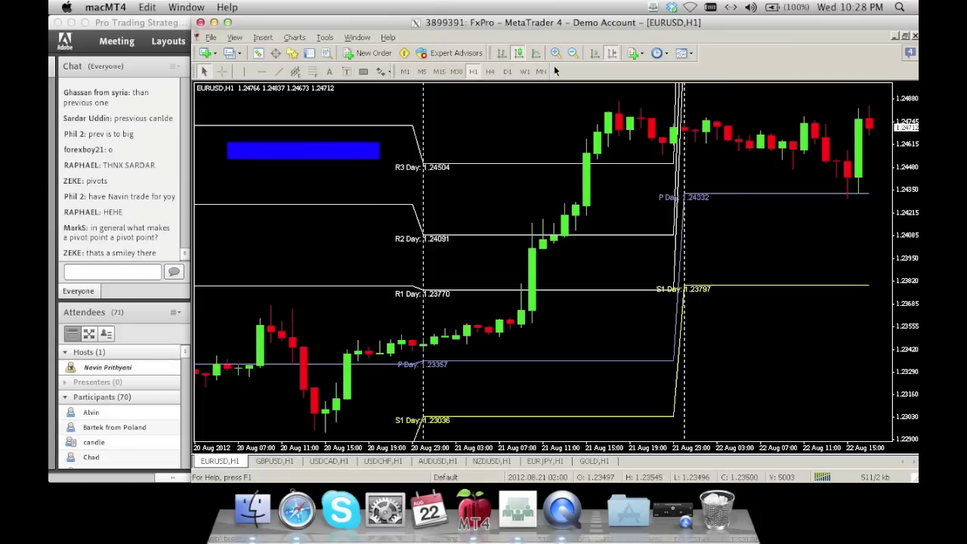
{"action": "left_click_drag", "start_coordinate": [317, 240], "coordinate": [652, 244]}
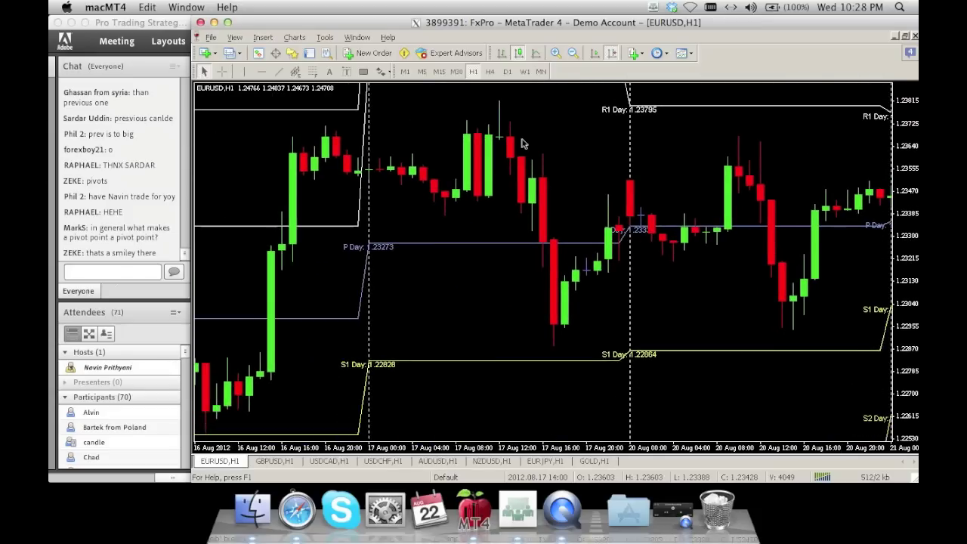
{"action": "left_click", "coordinate": [362, 71]}
{"action": "left_click_drag", "start_coordinate": [673, 381], "coordinate": [847, 398]}
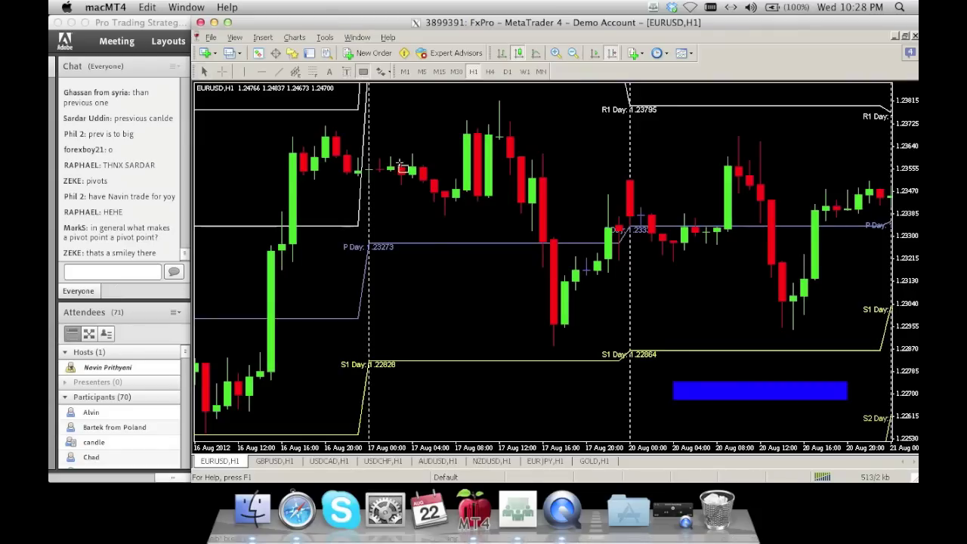
{"action": "left_click_drag", "start_coordinate": [401, 390], "coordinate": [586, 408]}
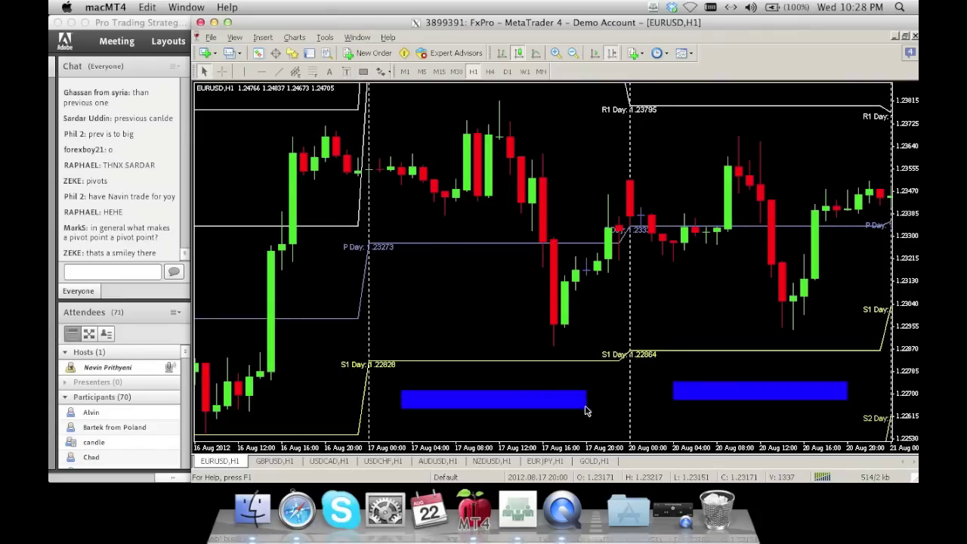
Step: Draw a rectangle between the pivot and S1 on 16 August 2012, and place a horizontal line at that day's pivot level
{"action": "left_click", "coordinate": [363, 71]}
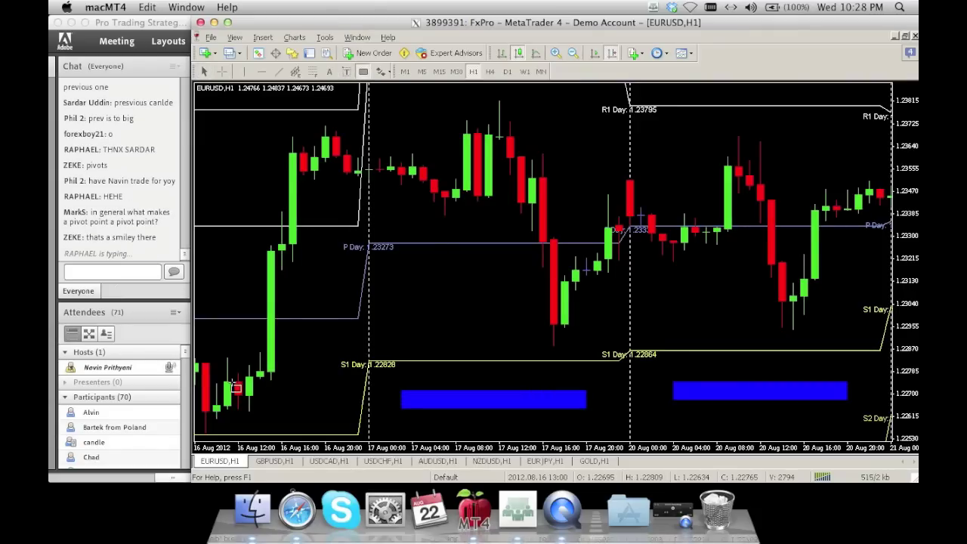
{"action": "left_click_drag", "start_coordinate": [219, 387], "coordinate": [330, 410]}
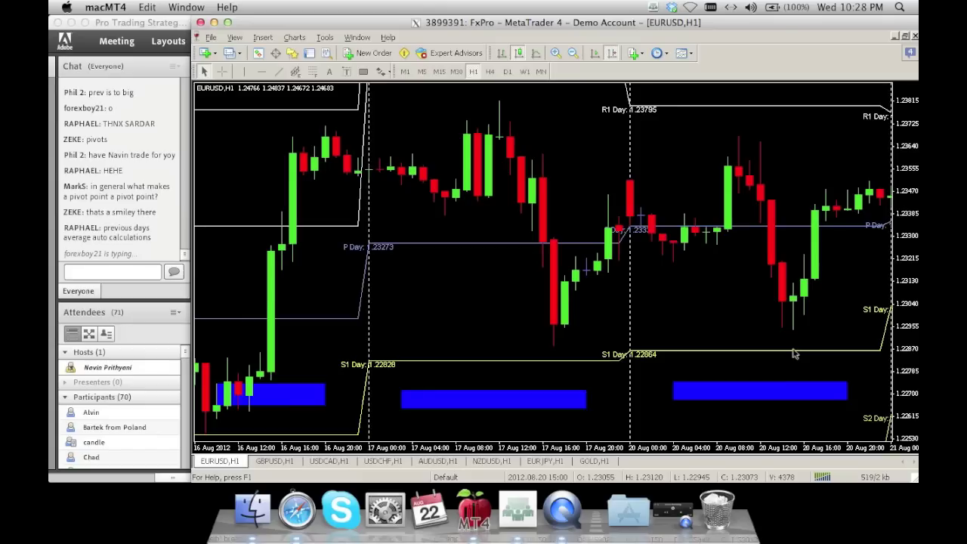
{"action": "left_click", "coordinate": [260, 71]}
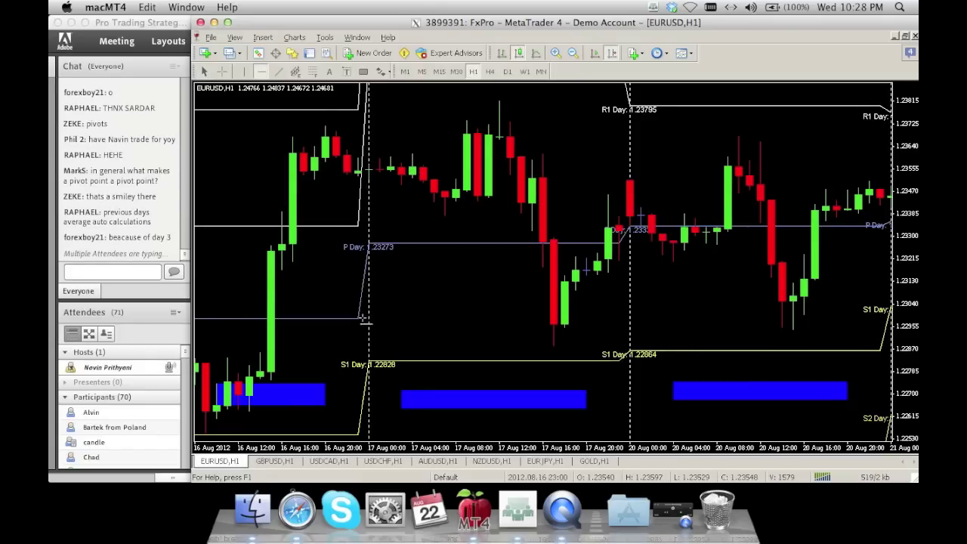
{"action": "left_click", "coordinate": [363, 321]}
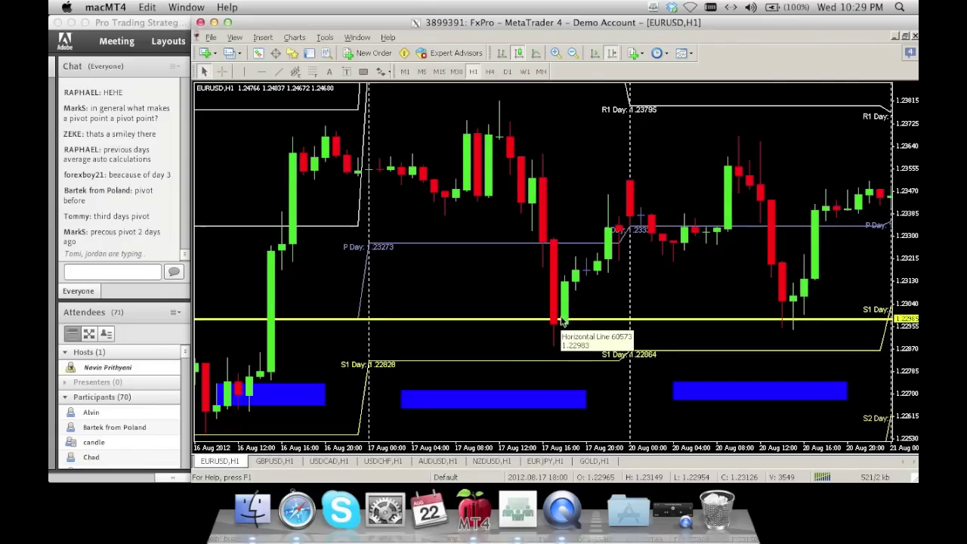
Step: Delete the horizontal line at the 16 August pivot and the three blue rectangles on 16, 17 and 20 August
{"action": "key", "text": "BackSpace"}
{"action": "key", "text": "BackSpace"}
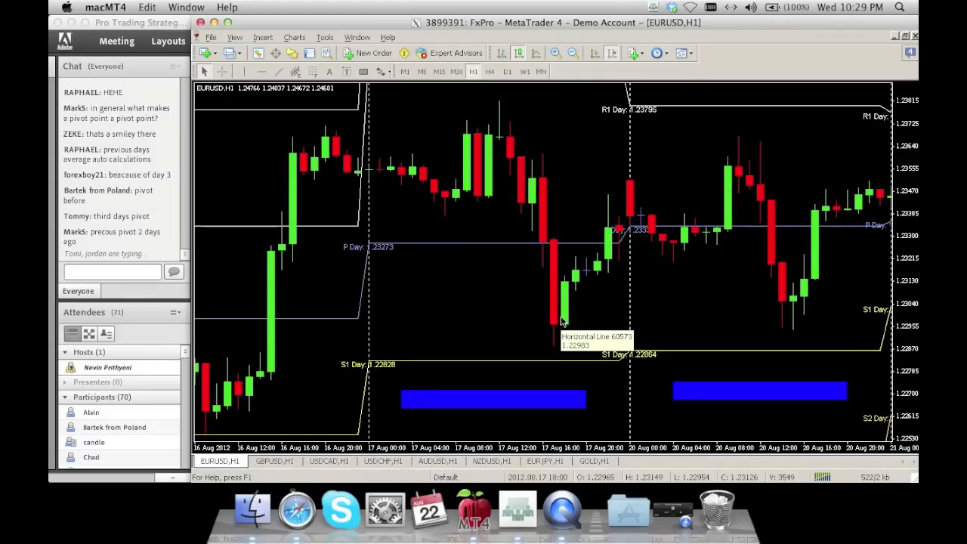
{"action": "key", "text": "BackSpace"}
{"action": "key", "text": "BackSpace"}
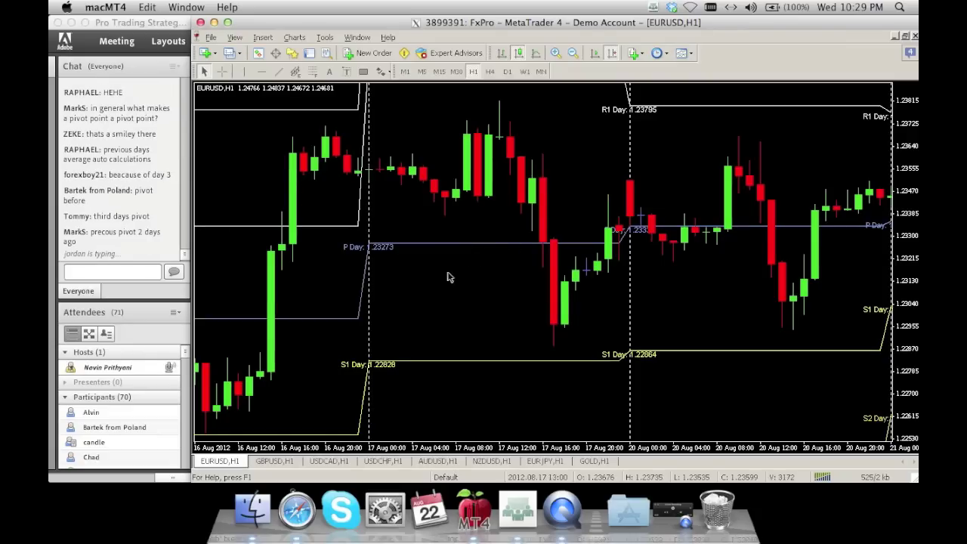
Step: Place an up arrow below the long-wick exhaustion candle of 15 August 2012 at 17:00
{"action": "left_click_drag", "start_coordinate": [313, 263], "coordinate": [579, 243]}
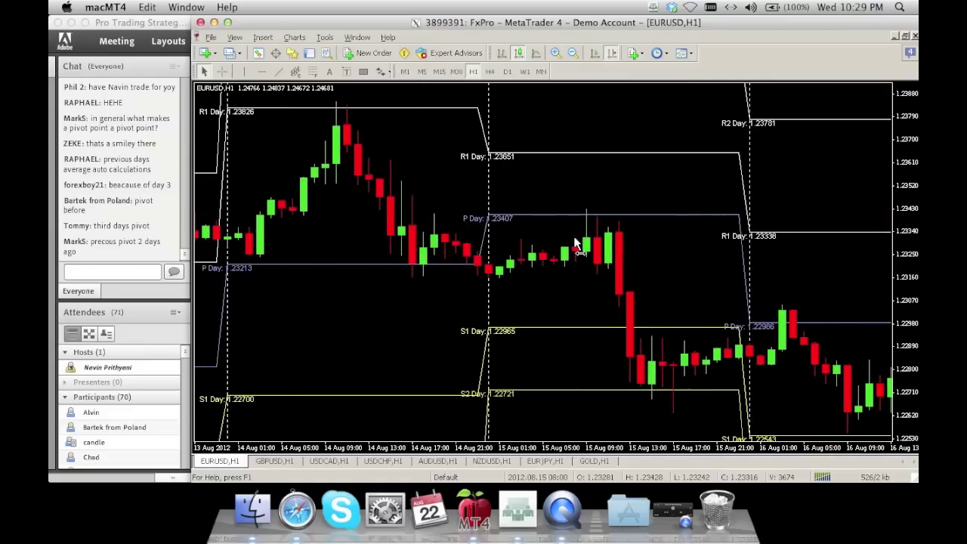
{"action": "left_click", "coordinate": [385, 72]}
{"action": "left_click", "coordinate": [406, 121]}
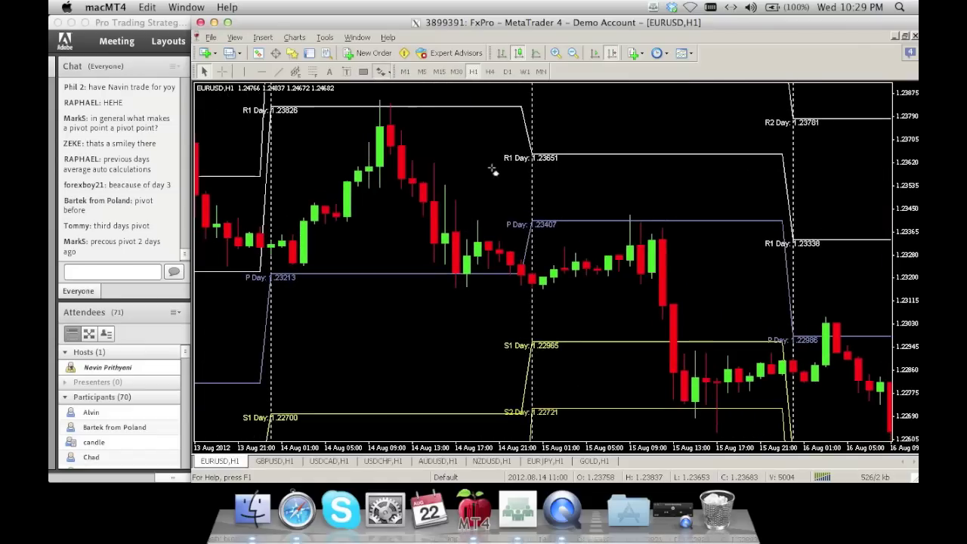
{"action": "left_click", "coordinate": [717, 427]}
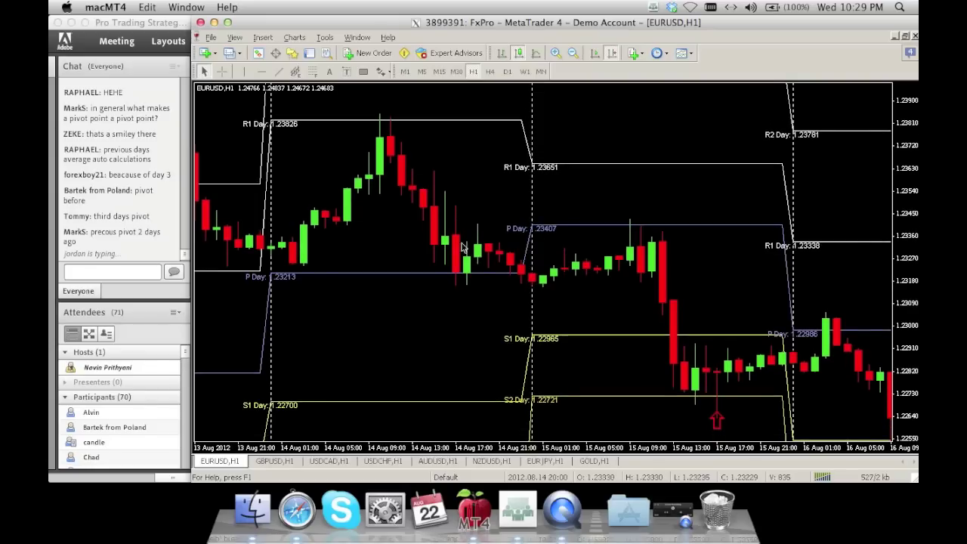
Step: Place horizontal lines at the 15 August S2 level, the 14 August S1 level and the 13 August pivot
{"action": "scroll", "coordinate": [464, 244], "scroll_direction": "up", "scroll_amount": 3}
{"action": "scroll", "coordinate": [467, 240], "scroll_direction": "up", "scroll_amount": 3}
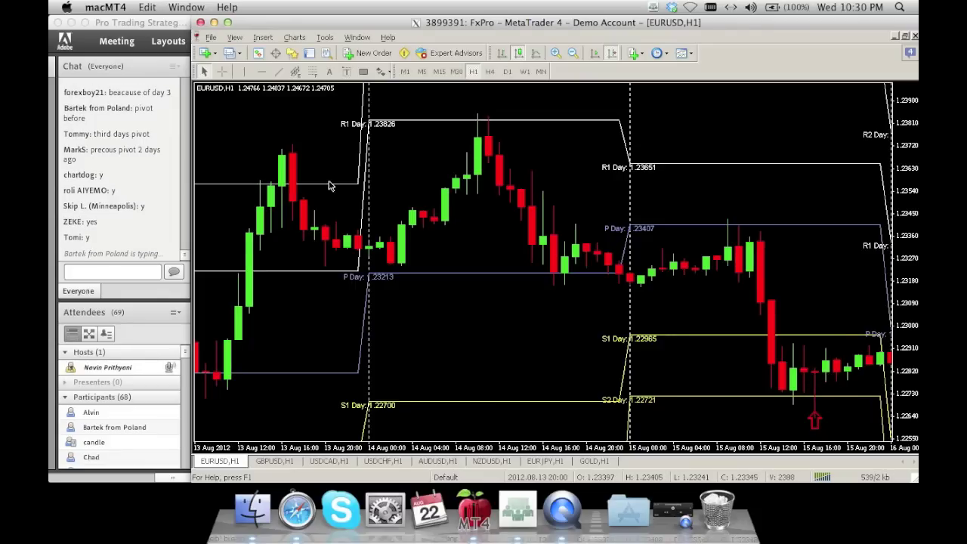
{"action": "left_click", "coordinate": [261, 71]}
{"action": "left_click", "coordinate": [699, 395]}
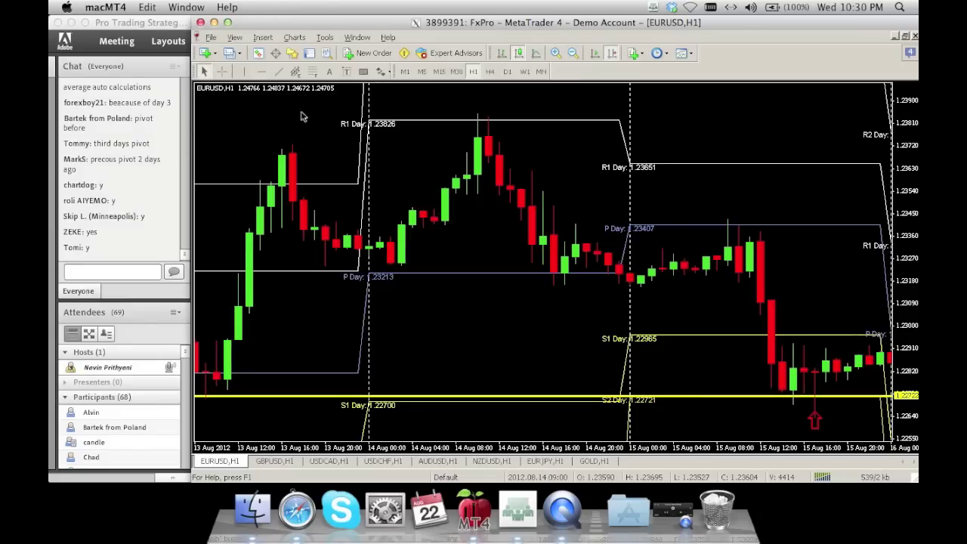
{"action": "left_click", "coordinate": [260, 71]}
{"action": "left_click", "coordinate": [423, 397]}
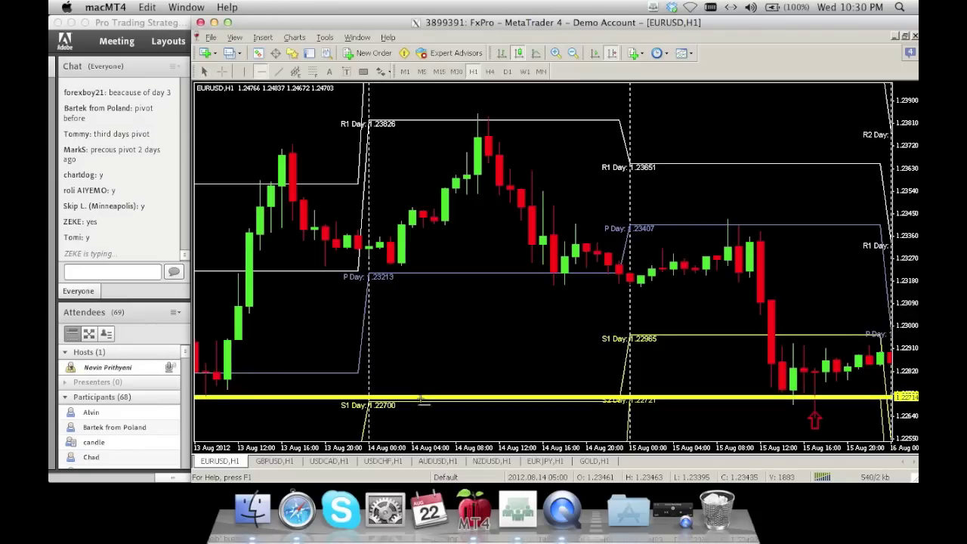
{"action": "left_click", "coordinate": [260, 71]}
{"action": "left_click", "coordinate": [317, 372]}
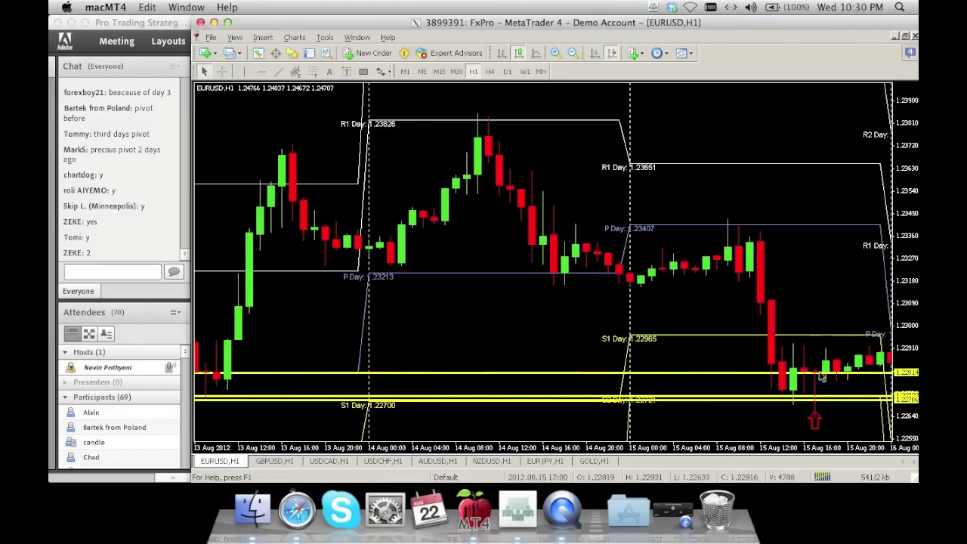
Step: Place a horizontal line at the 15 August S1 level and draw a rectangle from it down to the 13 August pivot line
{"action": "mouse_move", "coordinate": [820, 378]}
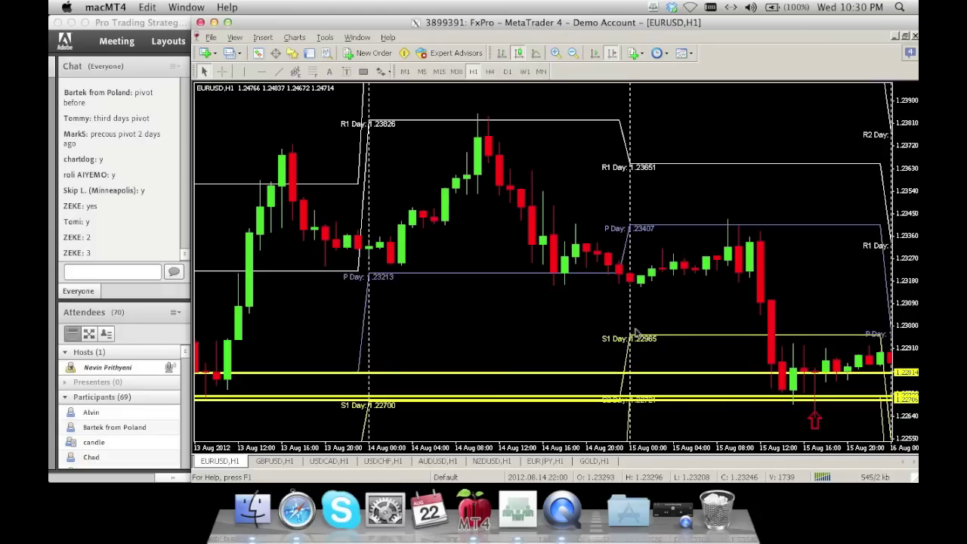
{"action": "left_click", "coordinate": [261, 71]}
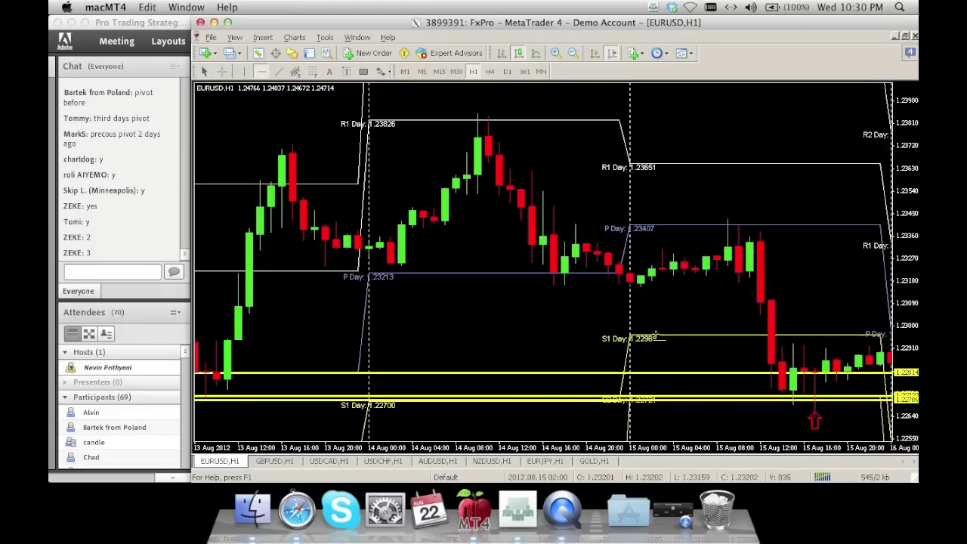
{"action": "left_click", "coordinate": [656, 337]}
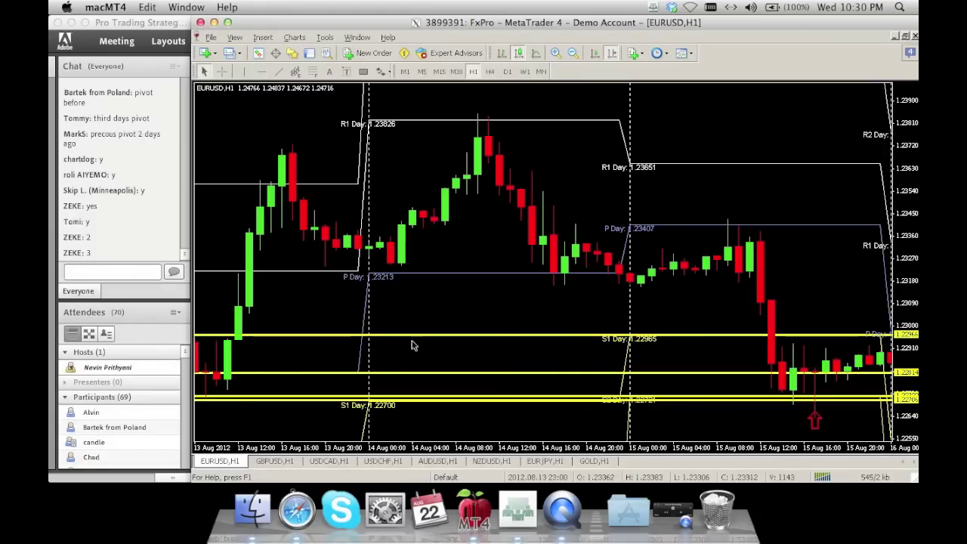
{"action": "left_click", "coordinate": [362, 71]}
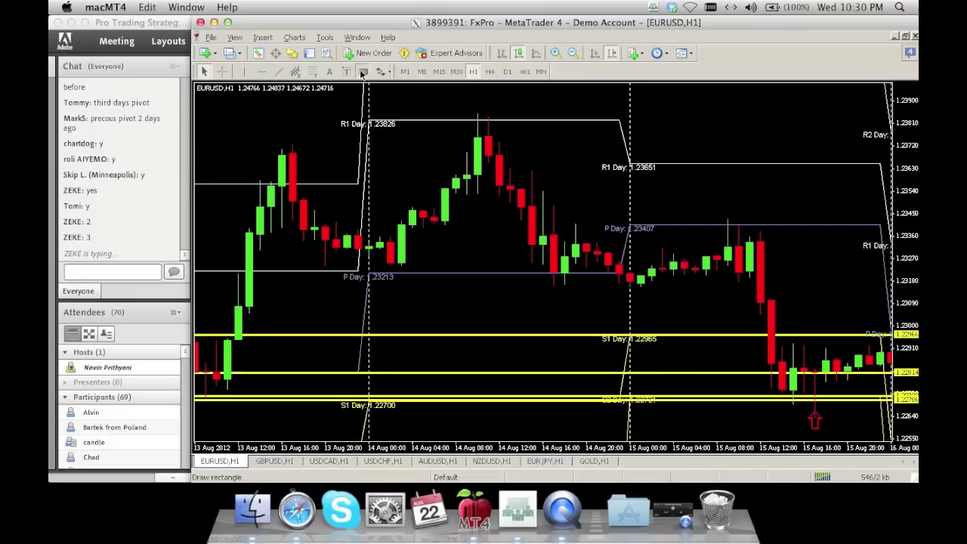
{"action": "mouse_move", "coordinate": [738, 335]}
{"action": "left_mouse_down"}
{"action": "mouse_move", "coordinate": [884, 375]}
{"action": "mouse_move", "coordinate": [882, 367]}
{"action": "mouse_move", "coordinate": [886, 379]}
{"action": "left_mouse_up"}
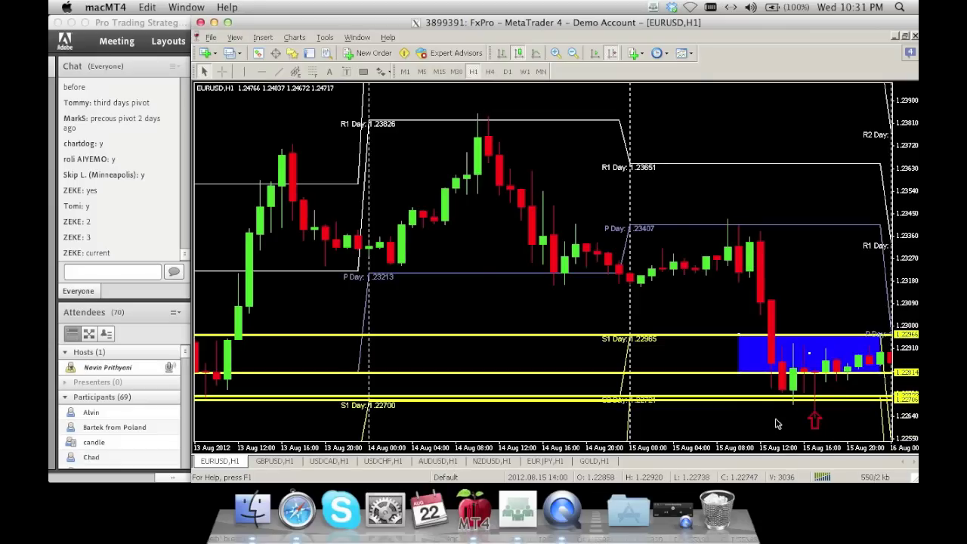
Step: Delete the up arrow, the blue rectangle and the four horizontal lines from the chart
{"action": "scroll", "coordinate": [778, 419], "scroll_direction": "down", "scroll_amount": 4}
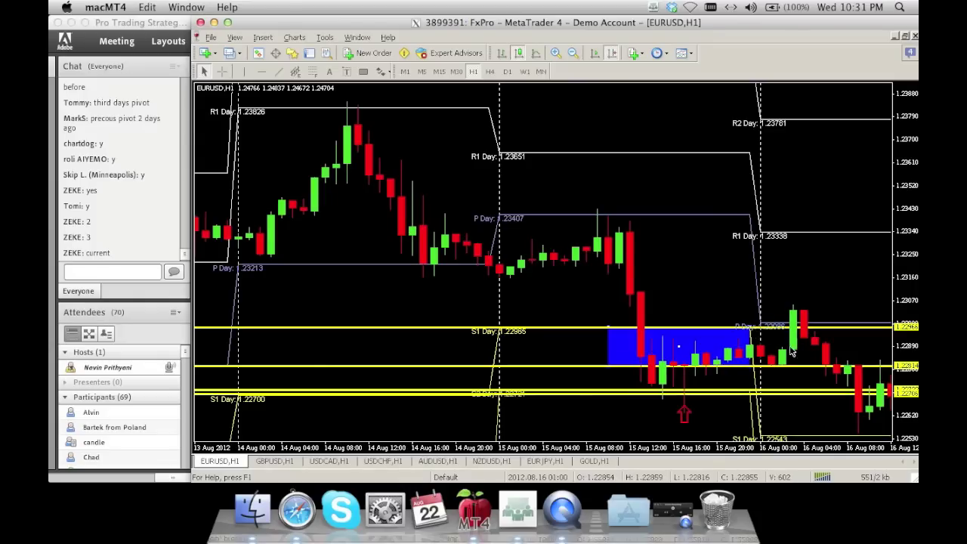
{"action": "mouse_move", "coordinate": [800, 331]}
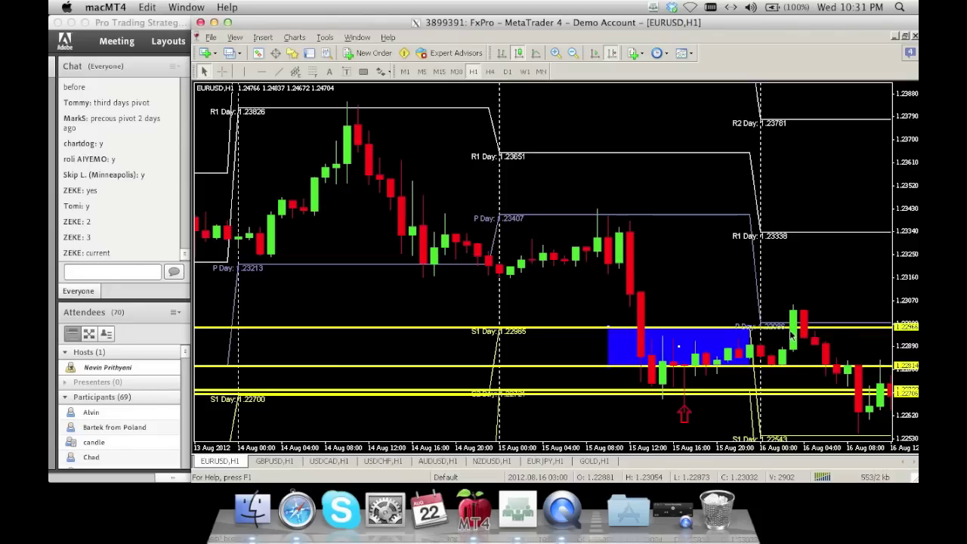
{"action": "key", "text": "BackSpace"}
{"action": "key", "text": "BackSpace"}
{"action": "key", "text": "BackSpace"}
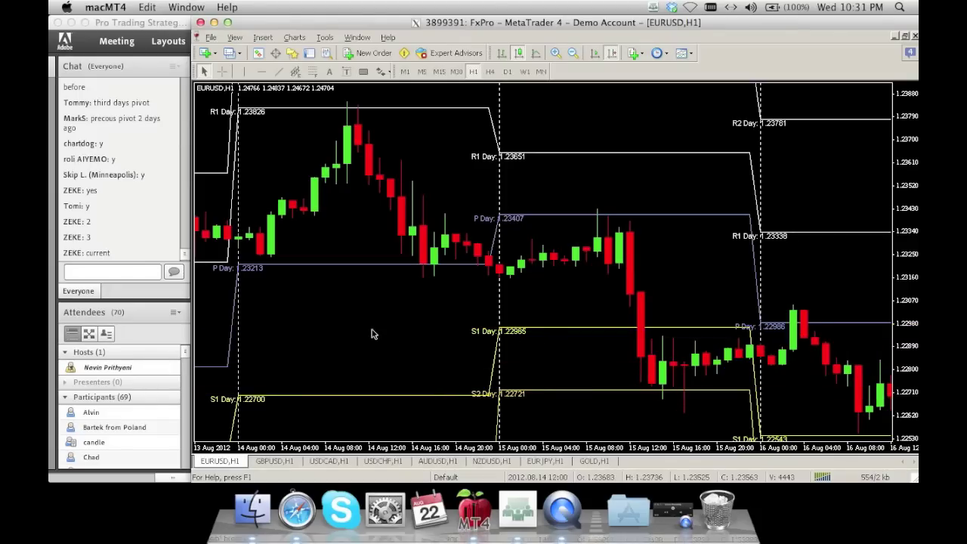
Step: Place an up arrow below the long-wick exhaustion candle of 10 August 2012 at 16:00
{"action": "scroll", "coordinate": [408, 333], "scroll_direction": "left", "scroll_amount": 3}
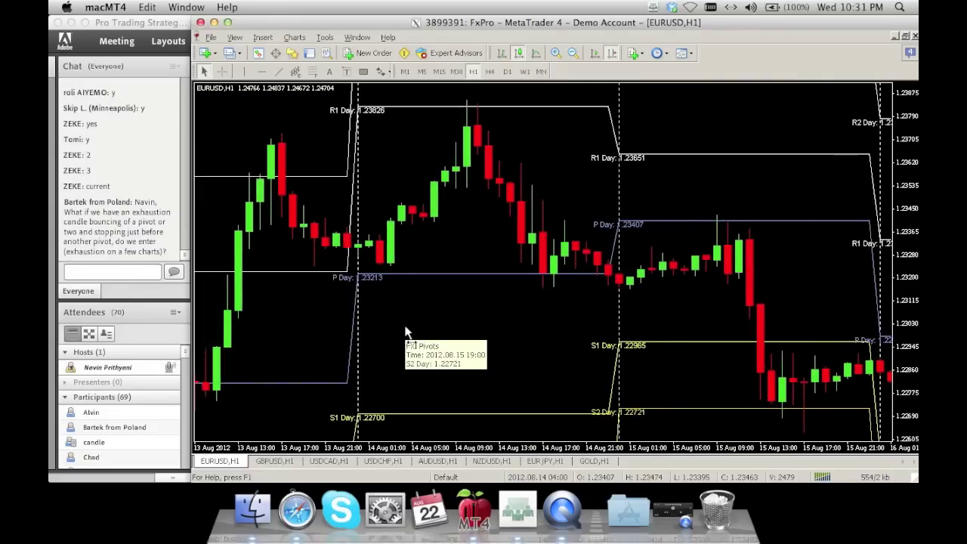
{"action": "scroll", "coordinate": [406, 332], "scroll_direction": "left", "scroll_amount": 7}
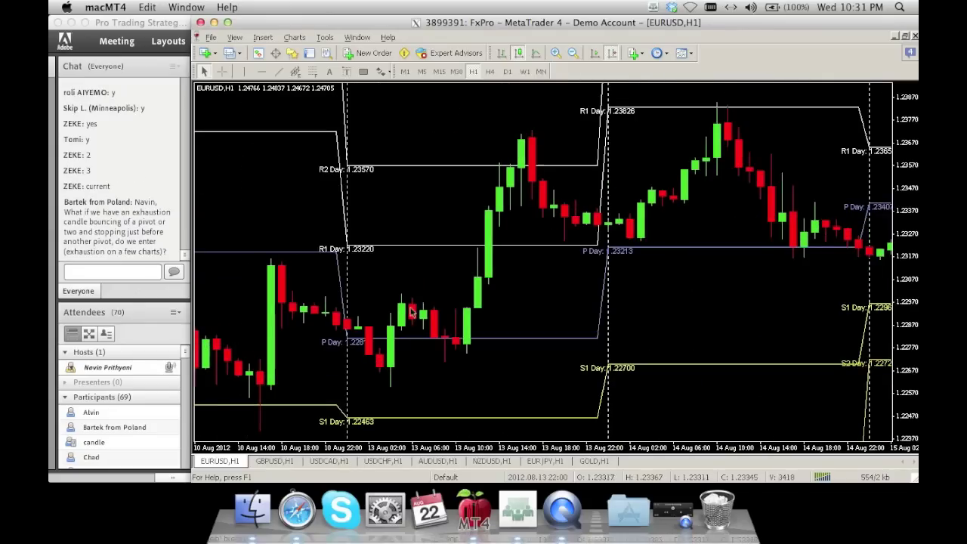
{"action": "scroll", "coordinate": [459, 328], "scroll_direction": "left", "scroll_amount": 5}
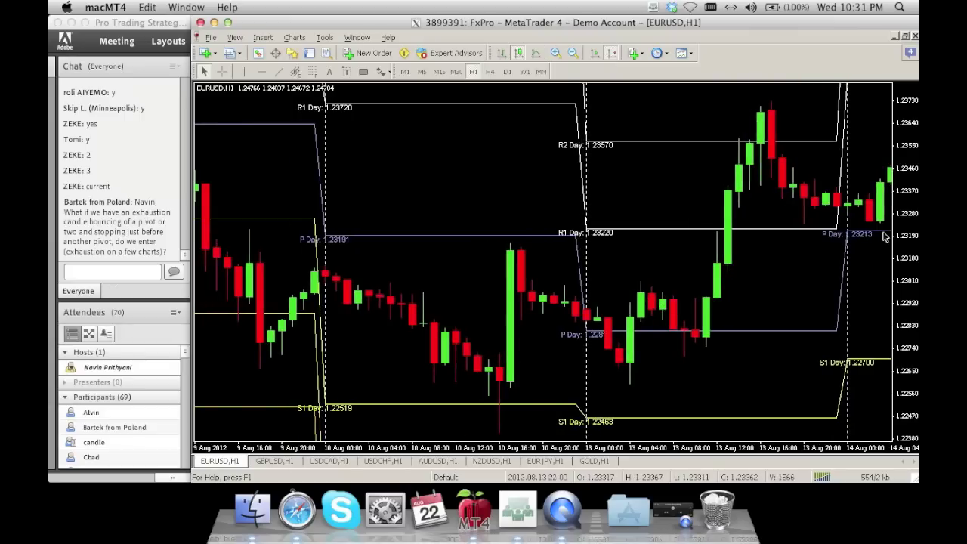
{"action": "left_click_drag", "start_coordinate": [902, 241], "coordinate": [913, 269]}
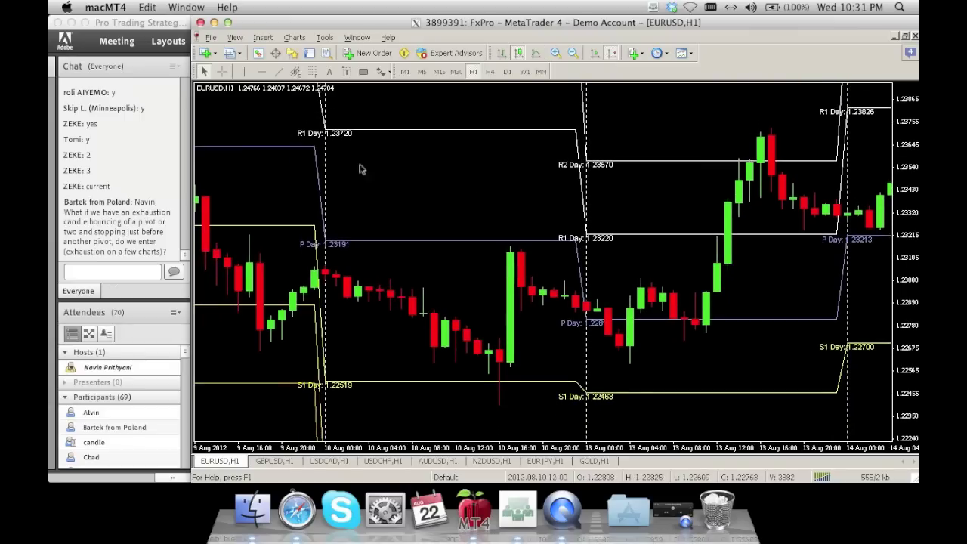
{"action": "left_click", "coordinate": [384, 72]}
{"action": "left_click", "coordinate": [394, 126]}
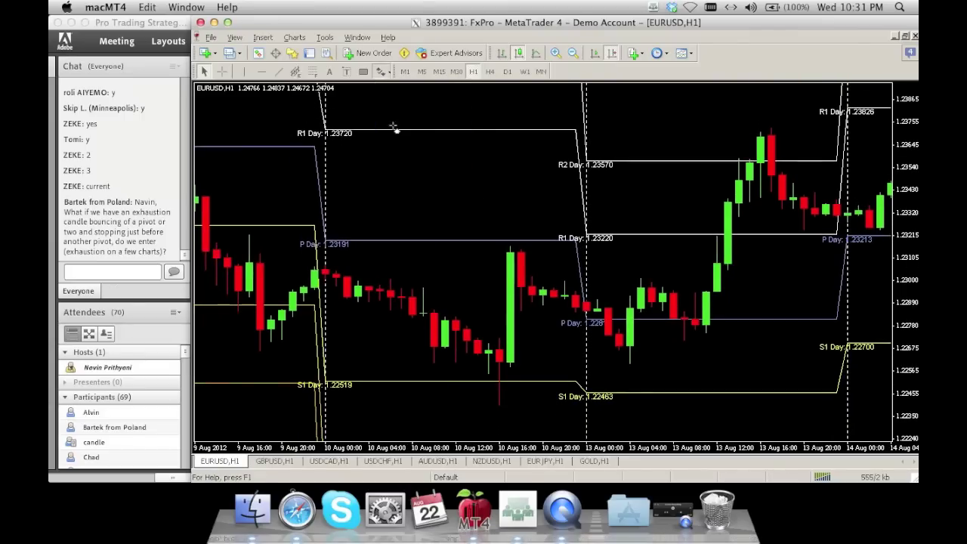
{"action": "left_click", "coordinate": [500, 416]}
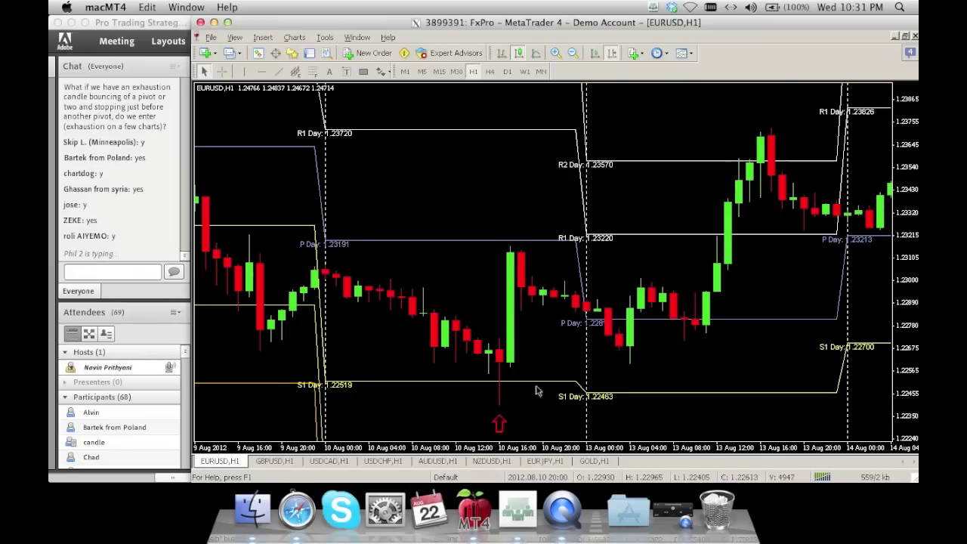
Step: Place a horizontal line at the 9 August S2 level and measure up to it from the base of the large green 10 August candle
{"action": "left_click_drag", "start_coordinate": [418, 293], "coordinate": [586, 302]}
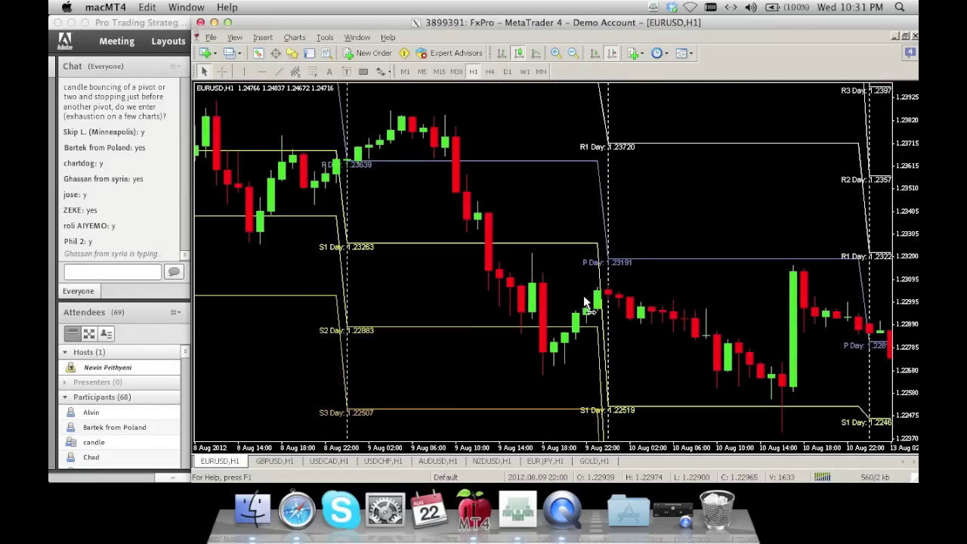
{"action": "scroll", "coordinate": [578, 323], "scroll_direction": "right", "scroll_amount": 5}
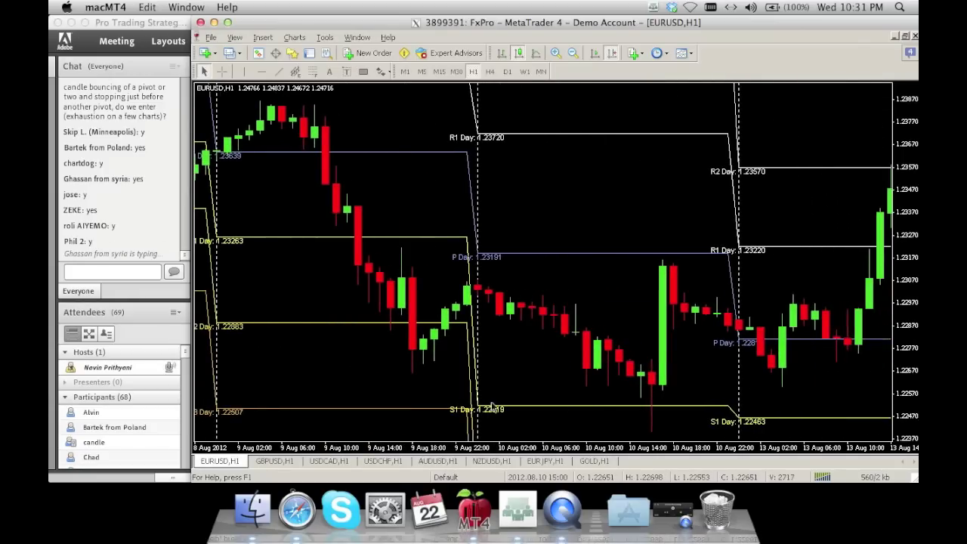
{"action": "mouse_move", "coordinate": [405, 410]}
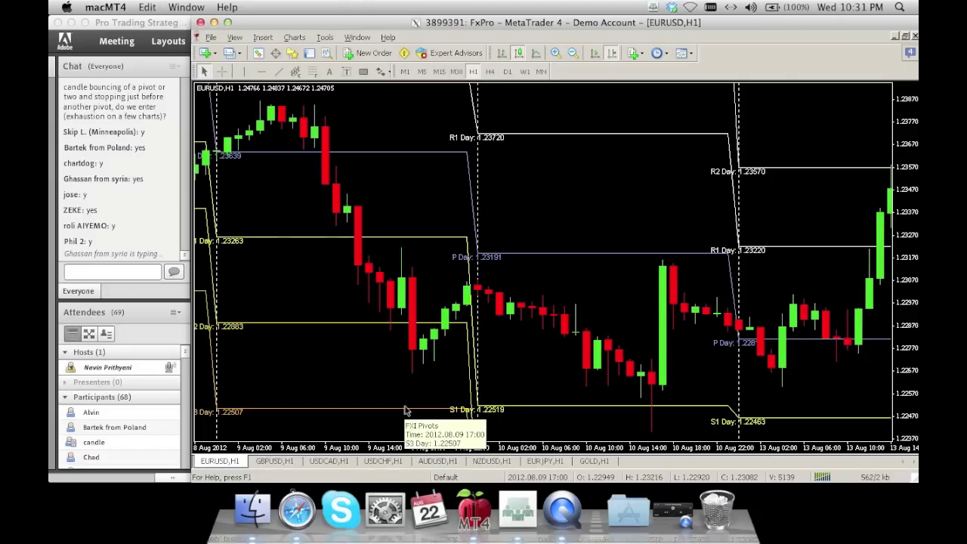
{"action": "left_click_drag", "start_coordinate": [343, 248], "coordinate": [423, 279]}
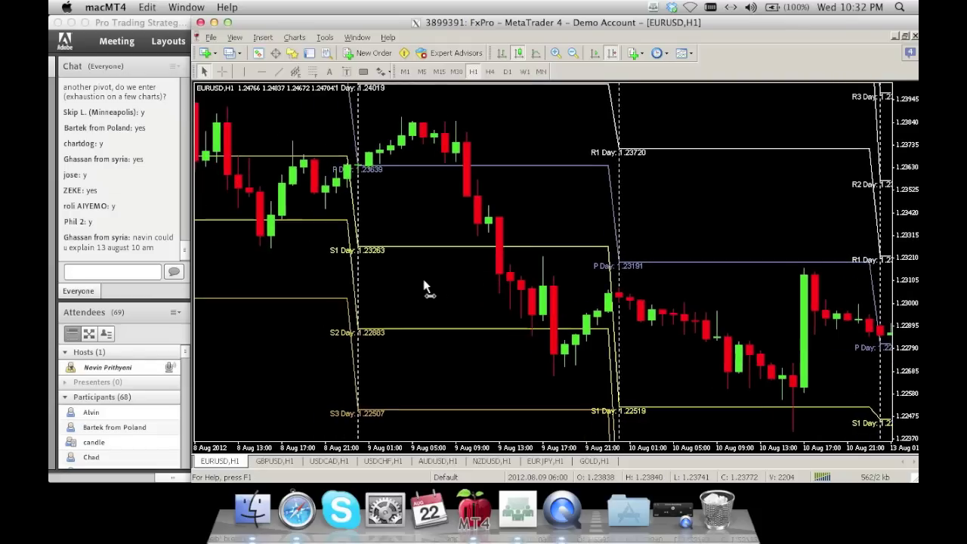
{"action": "left_click", "coordinate": [261, 71]}
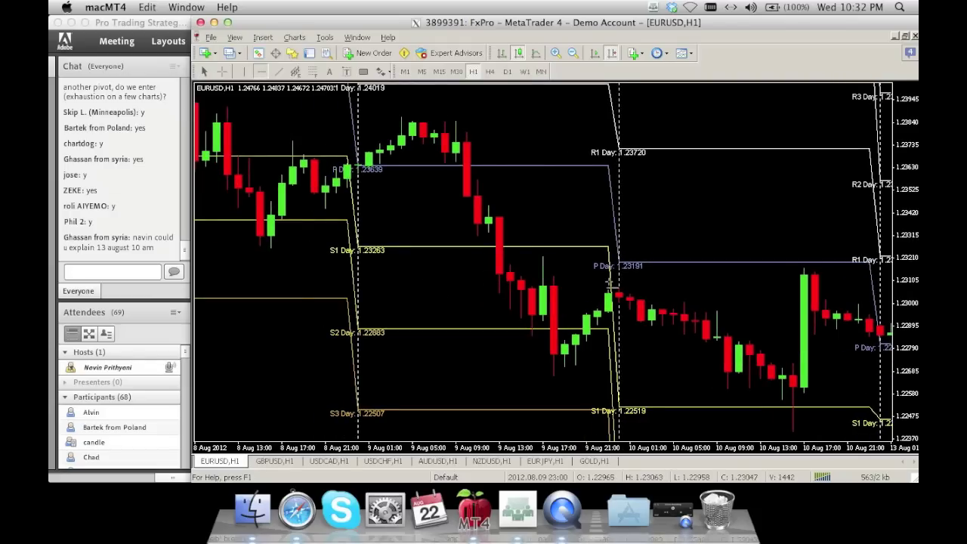
{"action": "left_click", "coordinate": [486, 333]}
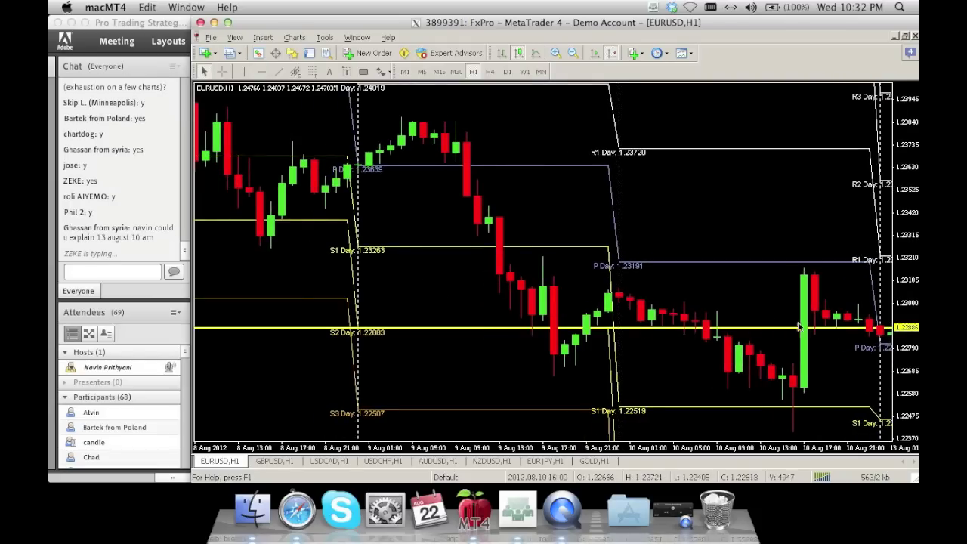
{"action": "left_click", "coordinate": [221, 71]}
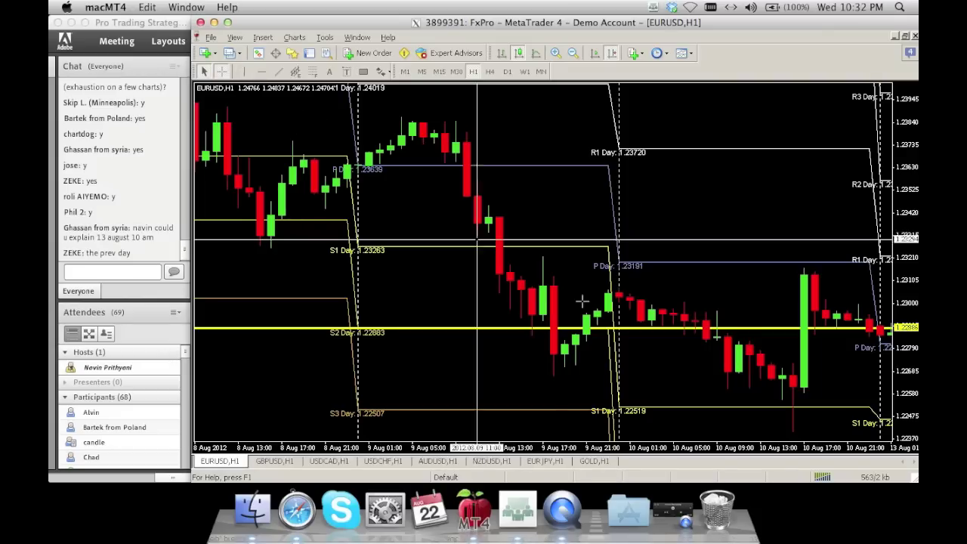
{"action": "left_click_drag", "start_coordinate": [805, 386], "coordinate": [824, 328]}
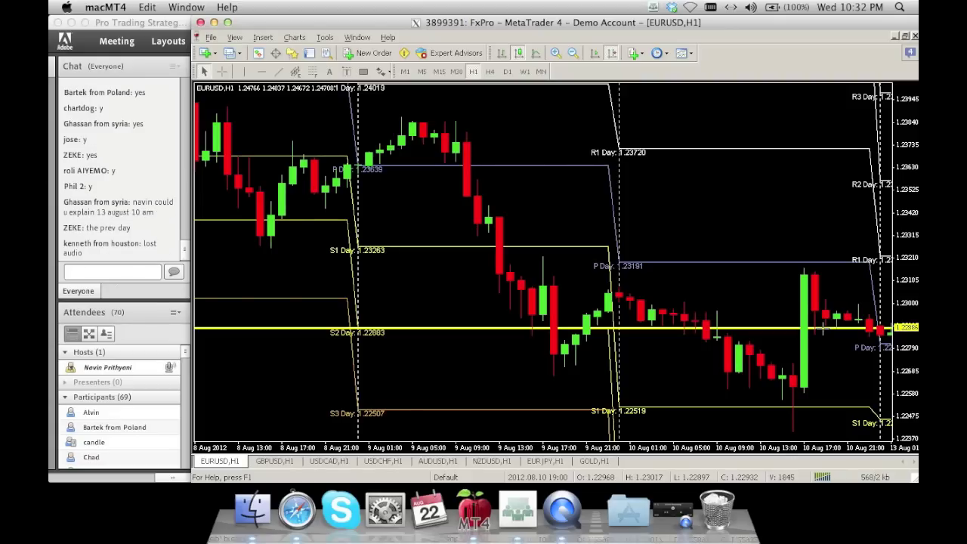
Step: Switch to the Adobe Connect meeting and read through the attendees' replies and questions in the chat
{"action": "left_click", "coordinate": [126, 272]}
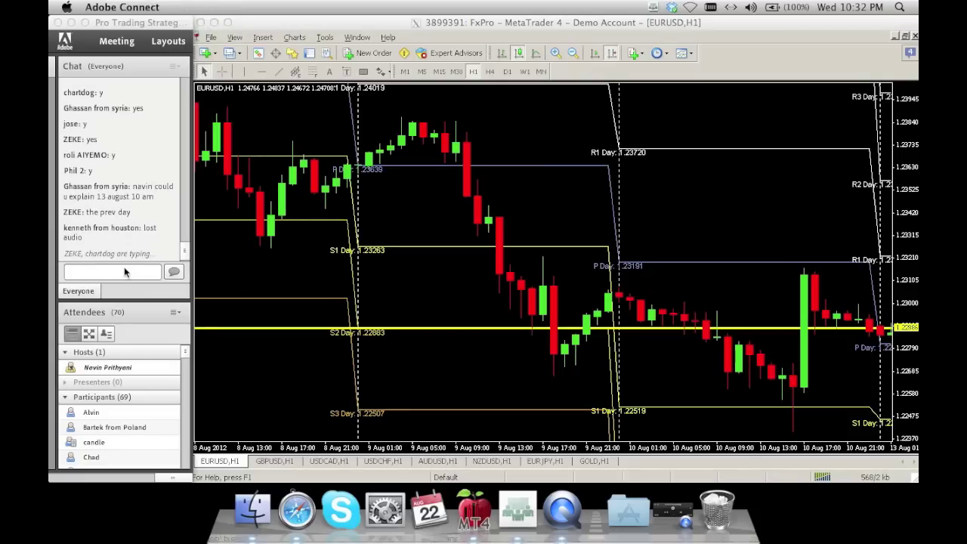
{"action": "left_click", "coordinate": [124, 272]}
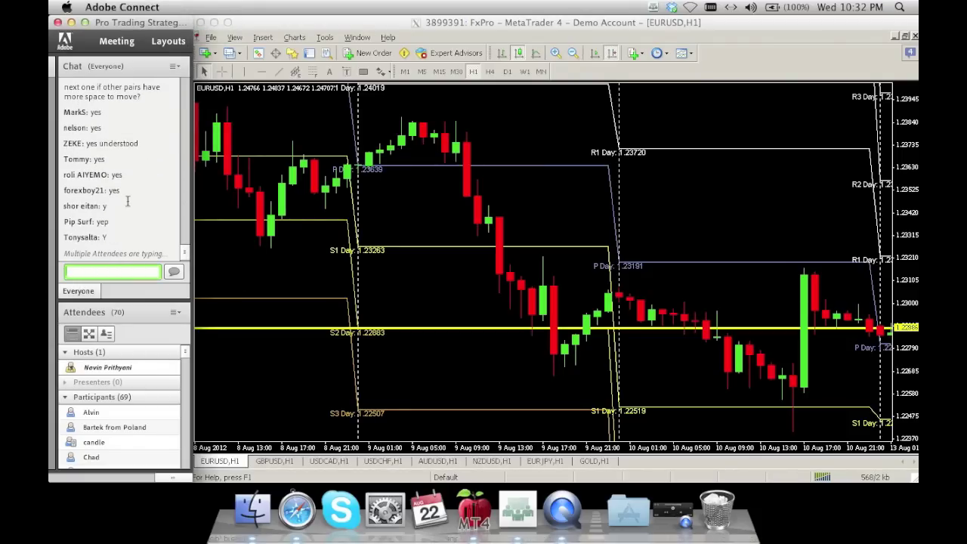
{"action": "scroll", "coordinate": [127, 198], "scroll_direction": "up", "scroll_amount": 4}
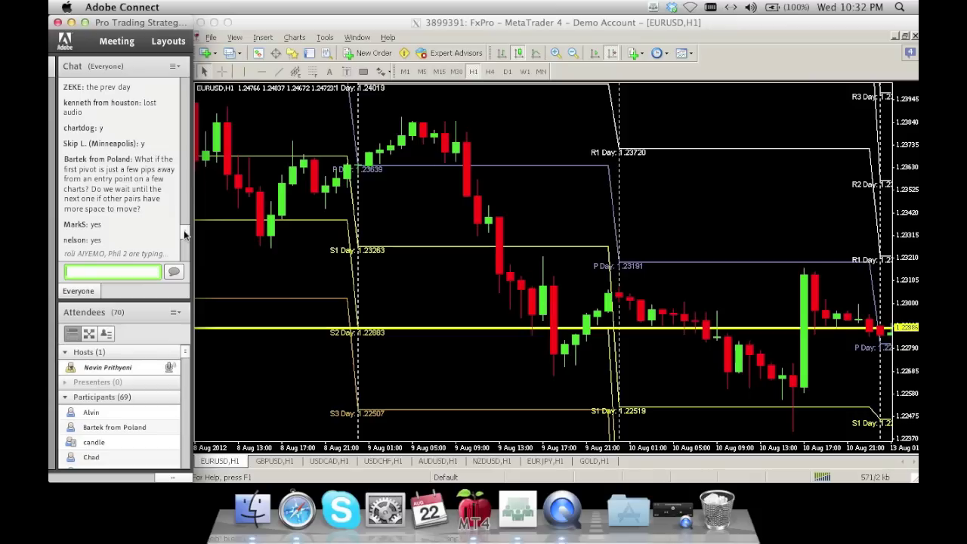
{"action": "left_click_drag", "start_coordinate": [185, 235], "coordinate": [185, 259]}
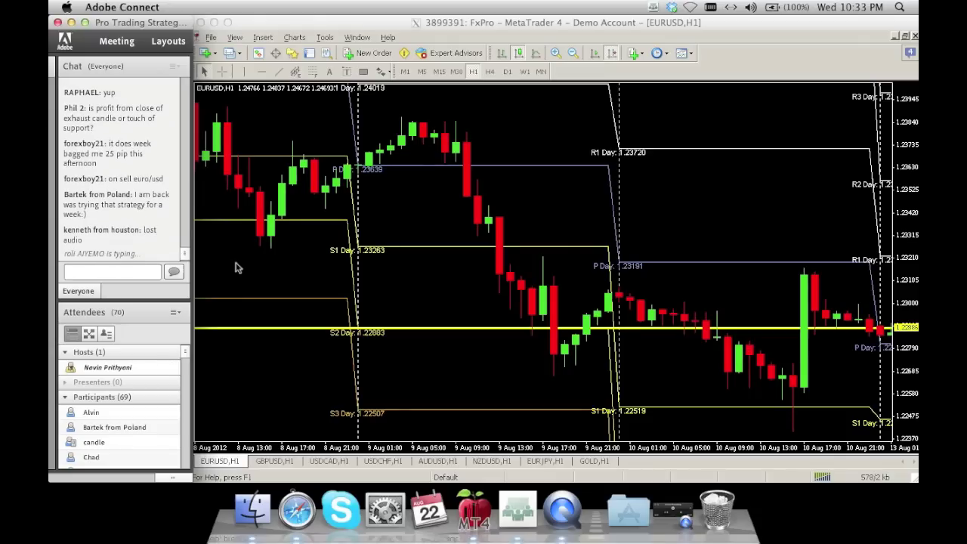
Step: Return to the EURUSD H1 chart, delete the horizontal line at the 9 August S2 level, and review the 7 to 13 August candles
{"action": "left_click", "coordinate": [401, 302]}
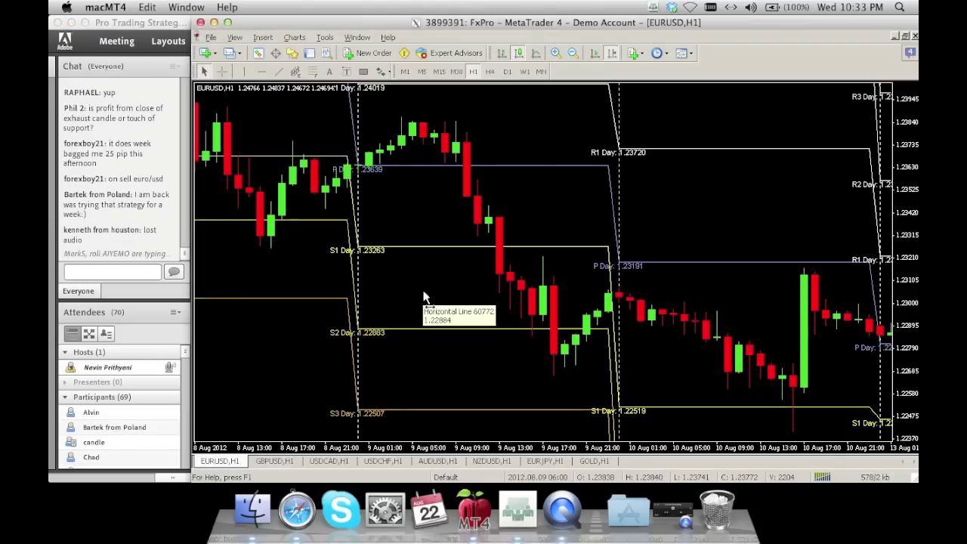
{"action": "scroll", "coordinate": [501, 292], "scroll_direction": "left", "scroll_amount": 5}
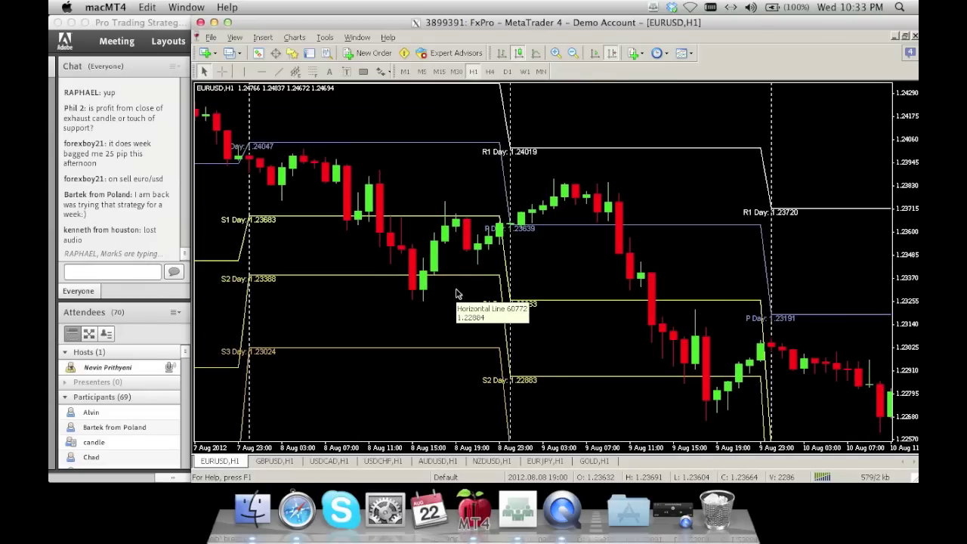
{"action": "left_click_drag", "start_coordinate": [341, 315], "coordinate": [466, 319]}
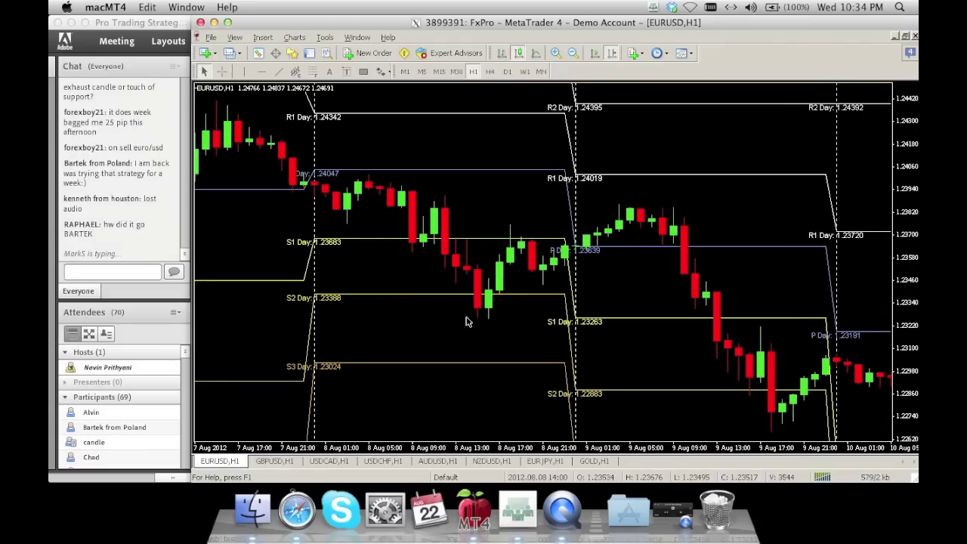
{"action": "left_click_drag", "start_coordinate": [617, 360], "coordinate": [435, 349]}
{"action": "mouse_move", "coordinate": [570, 340]}
{"action": "left_mouse_down"}
{"action": "mouse_move", "coordinate": [630, 335]}
{"action": "mouse_move", "coordinate": [586, 334]}
{"action": "left_mouse_up"}
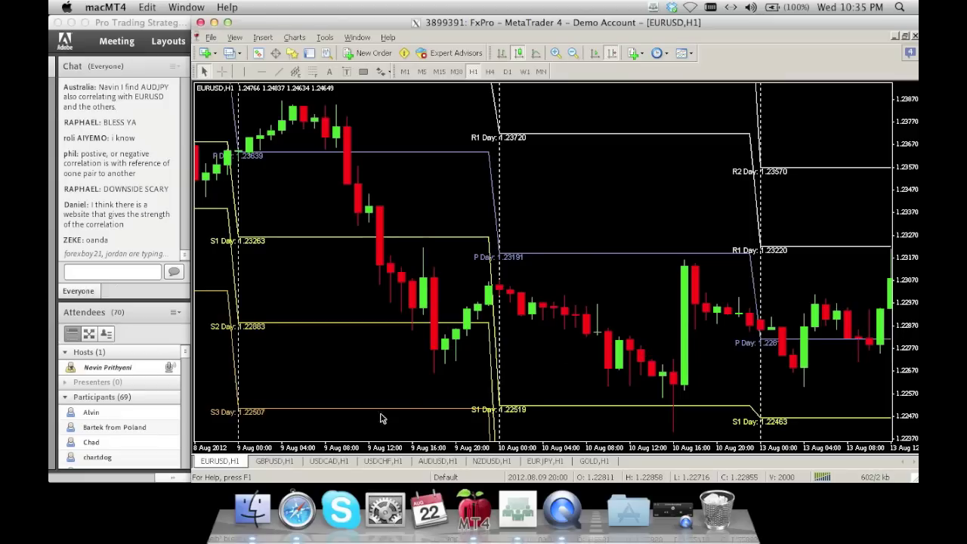
Step: Switch to Safari, search the web for "oanda currency correlation" in a new tab, and open OANDA's Currency Correlation page
{"action": "left_click", "coordinate": [297, 509]}
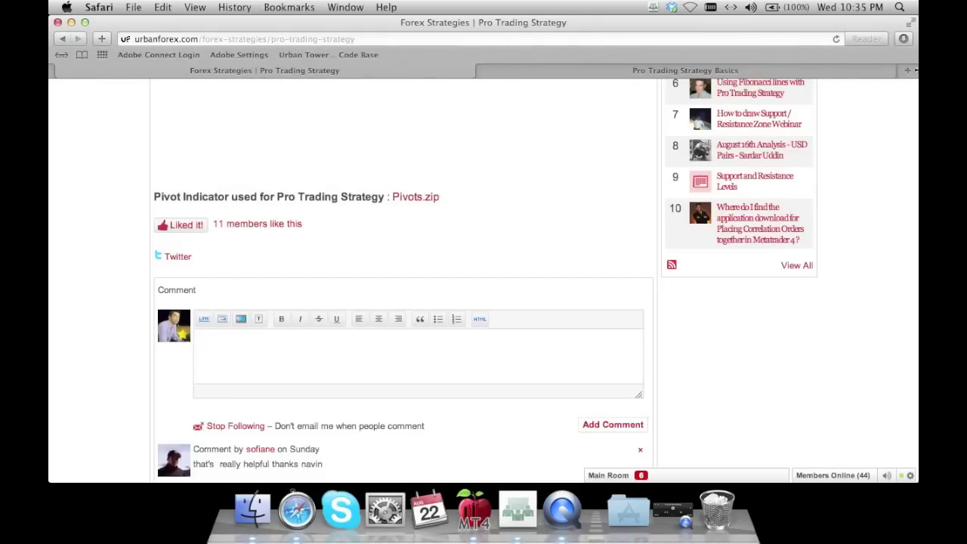
{"action": "left_click", "coordinate": [908, 71]}
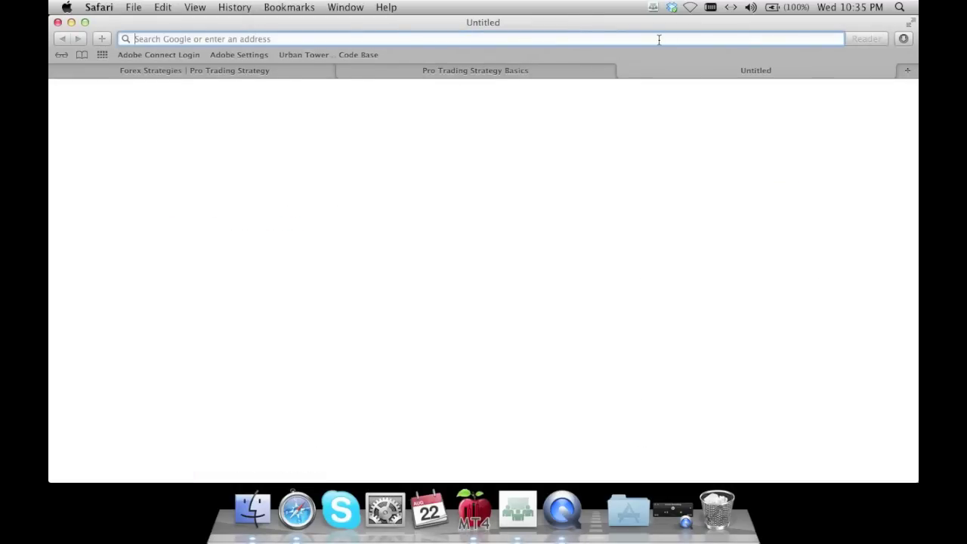
{"action": "type", "text": "oanda currency"}
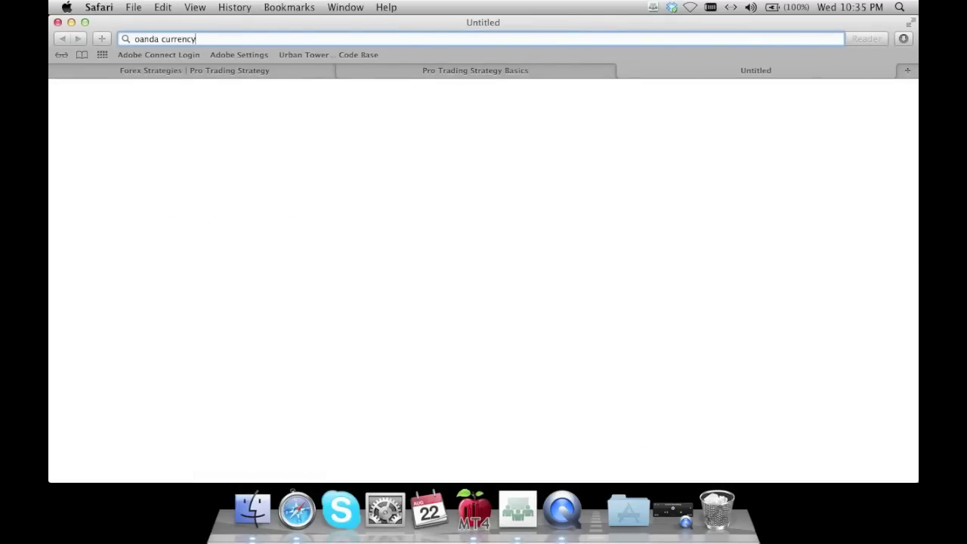
{"action": "type", "text": " correlation"}
{"action": "key", "text": "Return"}
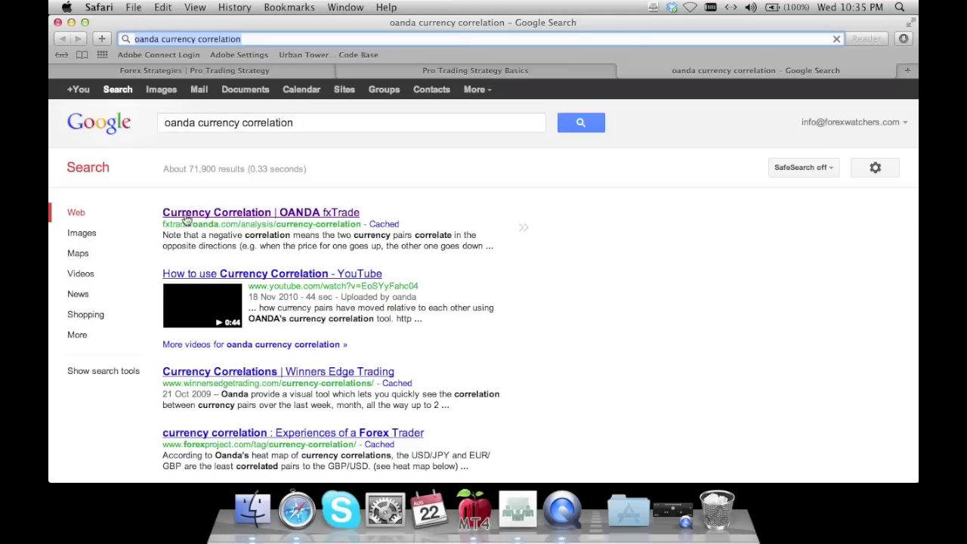
{"action": "left_click", "coordinate": [295, 212]}
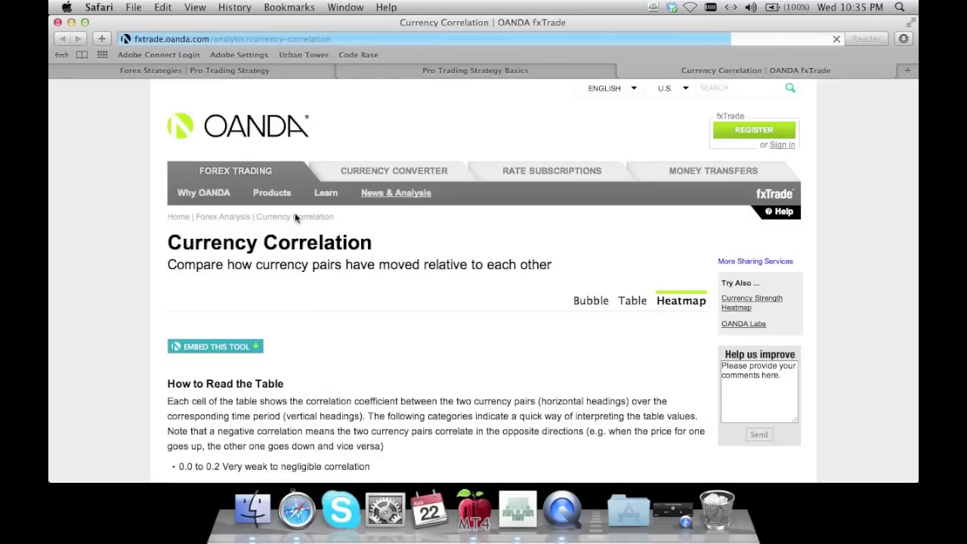
Step: Set the currency correlation heatmap to show how the other pairs correlate with EUR/USD
{"action": "scroll", "coordinate": [294, 216], "scroll_direction": "down", "scroll_amount": 5}
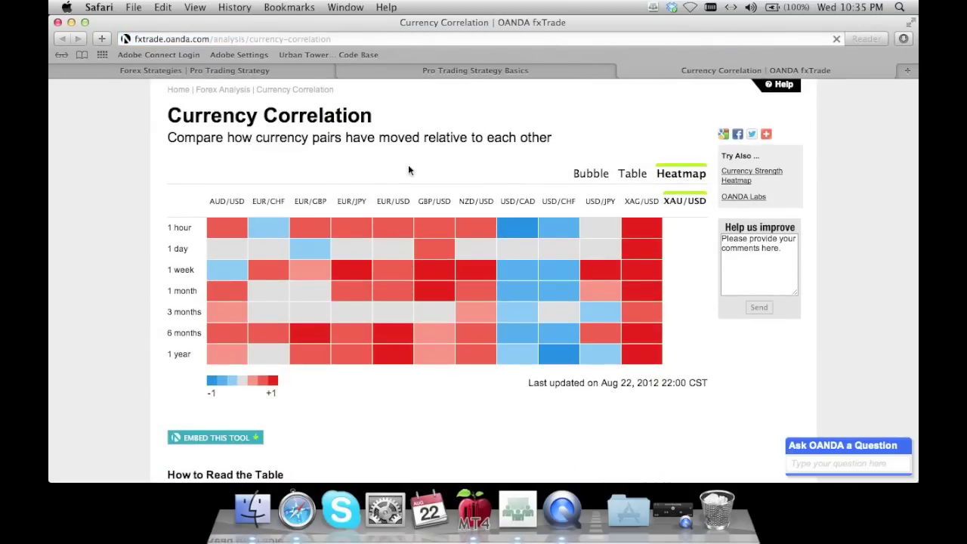
{"action": "mouse_move", "coordinate": [435, 248]}
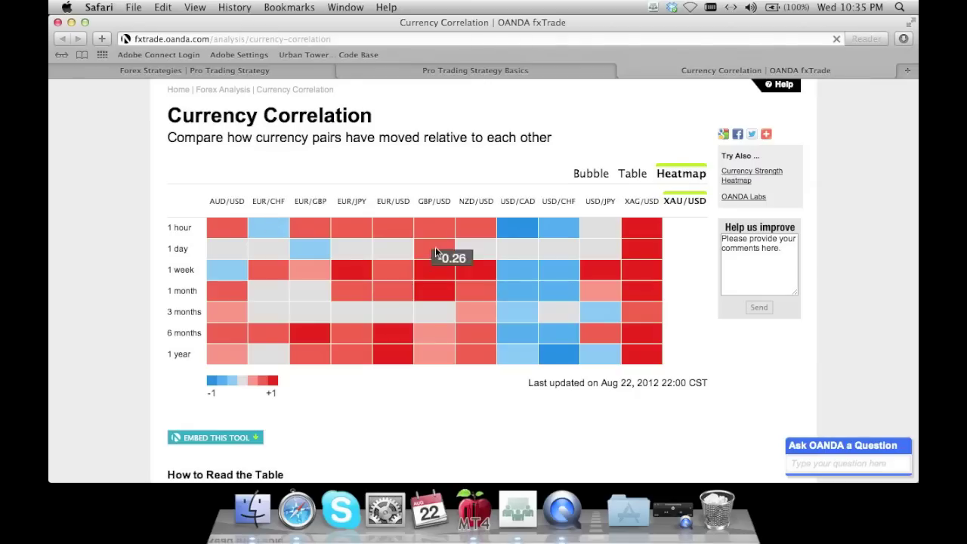
{"action": "left_click", "coordinate": [389, 204]}
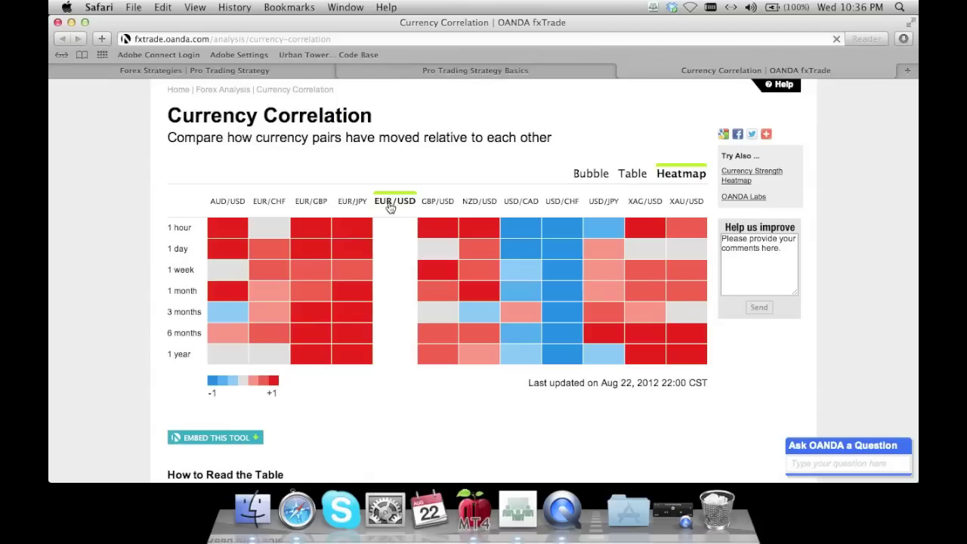
Step: Switch from the correlation heatmap to MetaTrader 4 and compare the latest hourly moves of EURUSD, EURJPY and USDCHF
{"action": "mouse_move", "coordinate": [357, 223]}
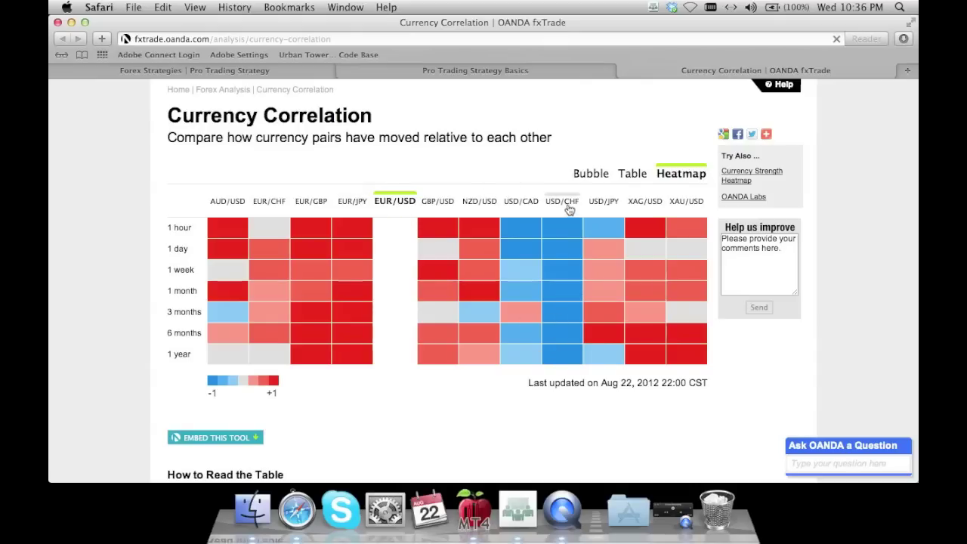
{"action": "left_click", "coordinate": [474, 516]}
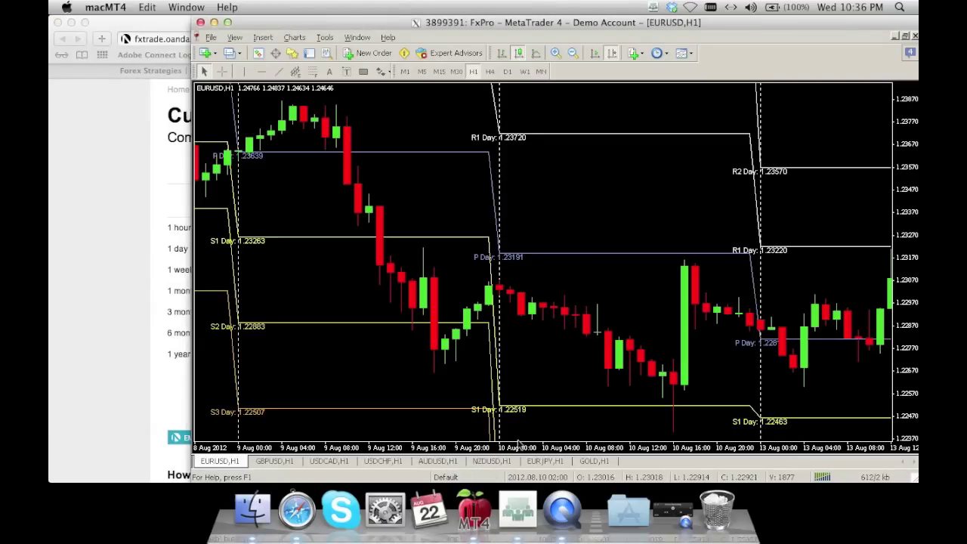
{"action": "left_click", "coordinate": [613, 54]}
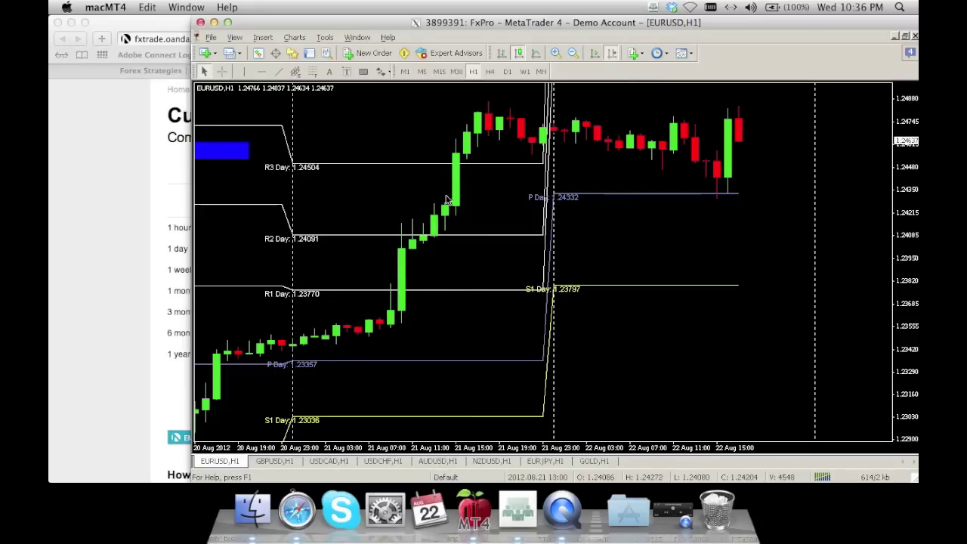
{"action": "left_click", "coordinate": [545, 461]}
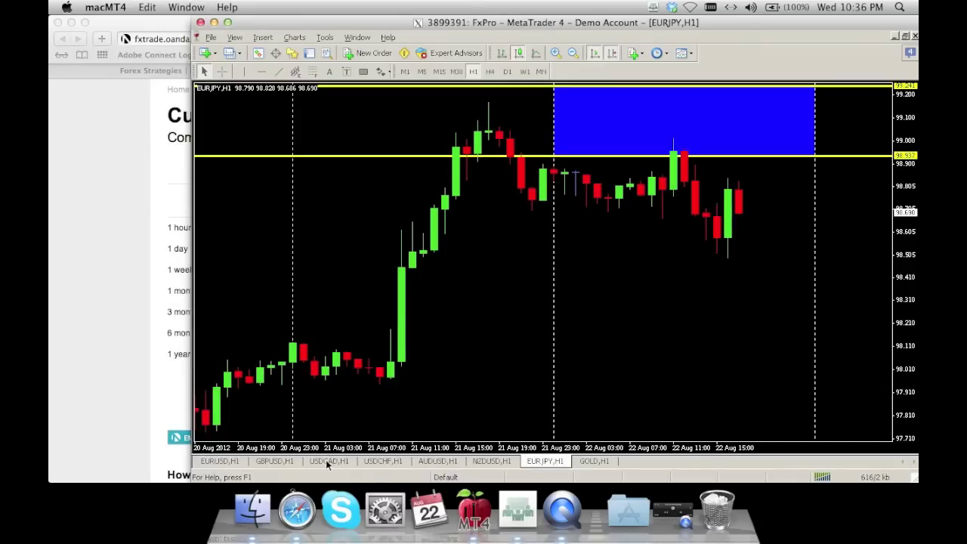
{"action": "left_click", "coordinate": [385, 462]}
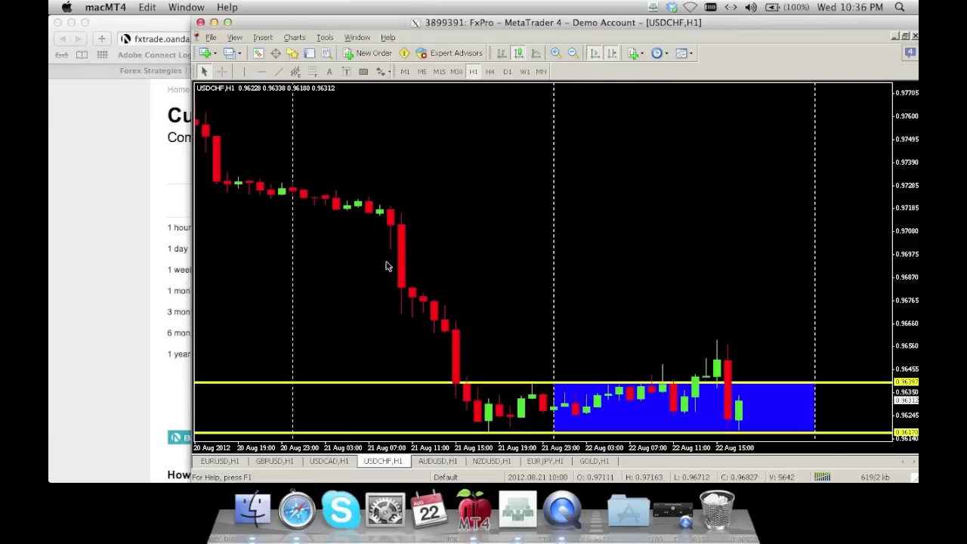
Step: Recheck the currency correlation heatmap in Safari, then bring MetaTrader 4 and the Adobe Connect meeting chat to the front
{"action": "left_click", "coordinate": [168, 255]}
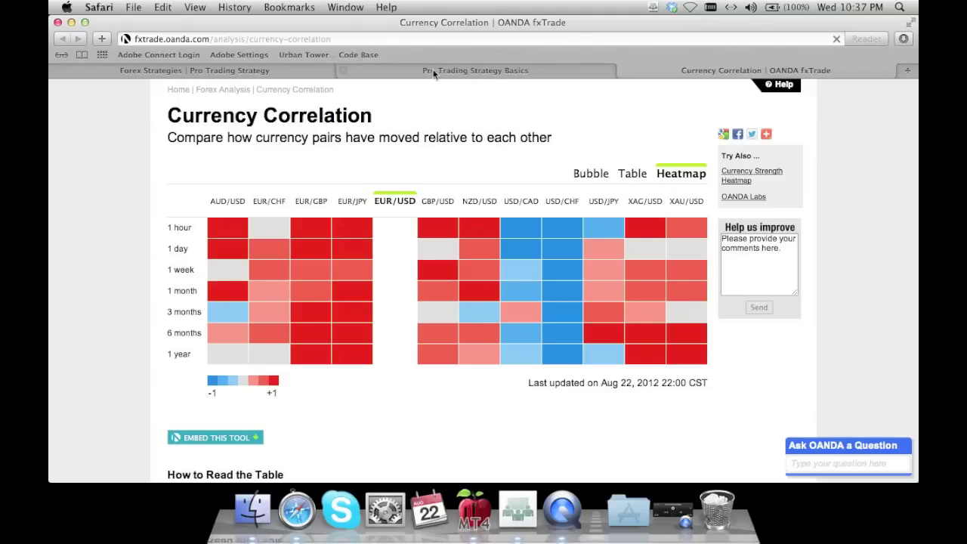
{"action": "left_click", "coordinate": [468, 509]}
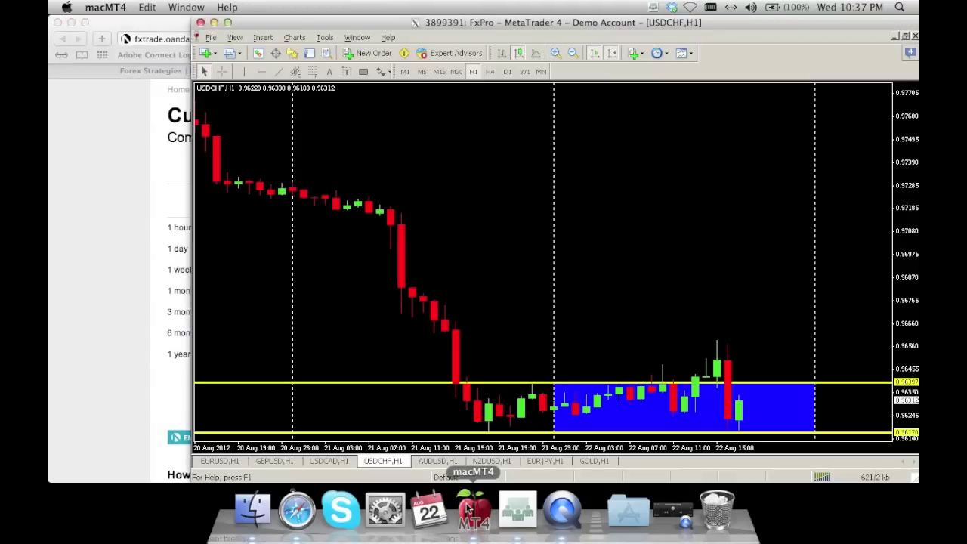
{"action": "left_click", "coordinate": [518, 510]}
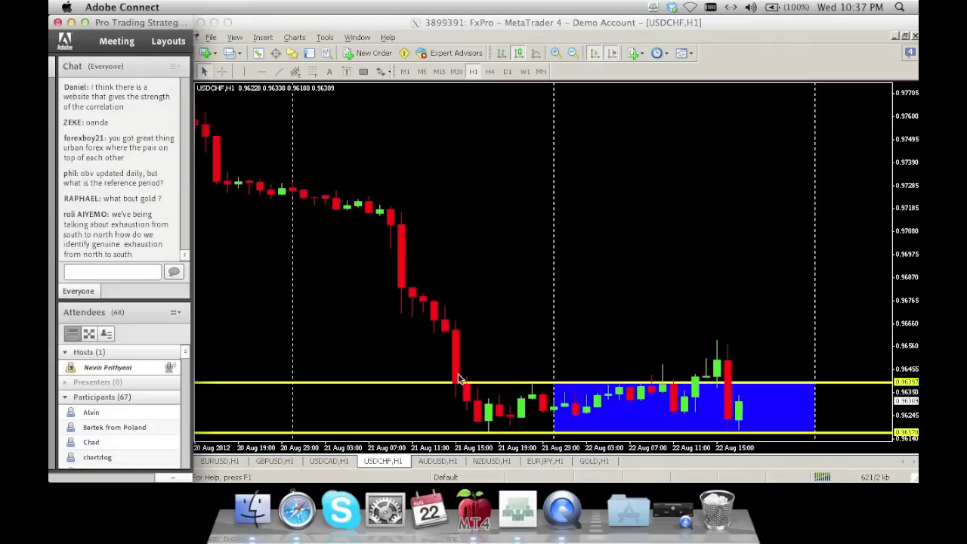
Step: Mark the long-wicked EURUSD hourly candle of 15 Aug 2012 17:00 with an up arrow below its low
{"action": "left_click", "coordinate": [236, 464]}
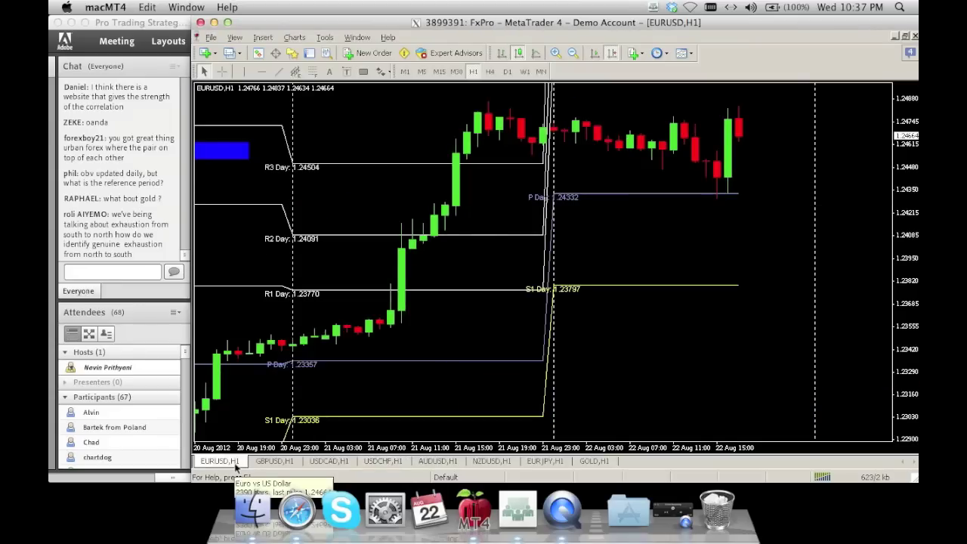
{"action": "left_click_drag", "start_coordinate": [428, 315], "coordinate": [569, 317]}
{"action": "left_click_drag", "start_coordinate": [476, 289], "coordinate": [604, 286]}
{"action": "left_click_drag", "start_coordinate": [420, 272], "coordinate": [528, 263]}
{"action": "left_click_drag", "start_coordinate": [380, 261], "coordinate": [626, 263]}
{"action": "left_click_drag", "start_coordinate": [474, 268], "coordinate": [675, 272]}
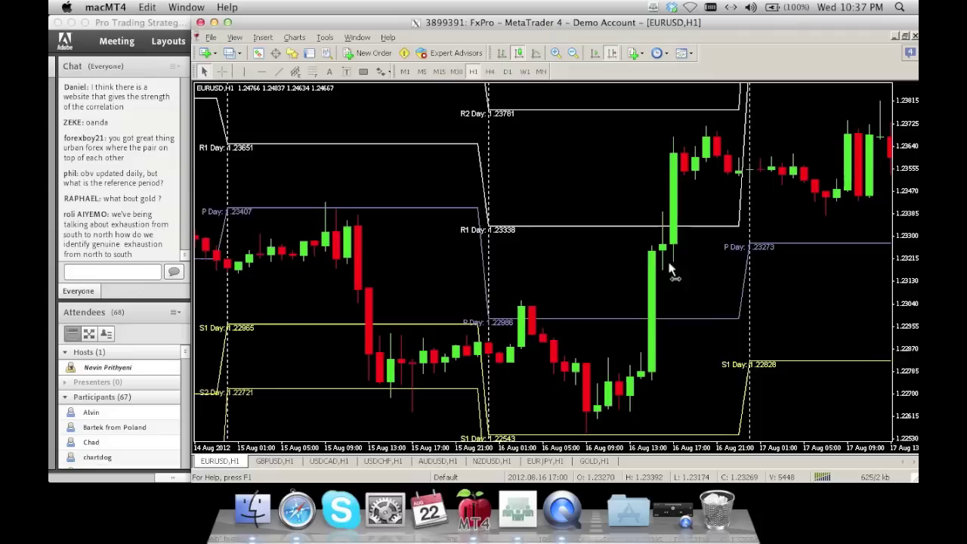
{"action": "left_click_drag", "start_coordinate": [487, 248], "coordinate": [570, 243]}
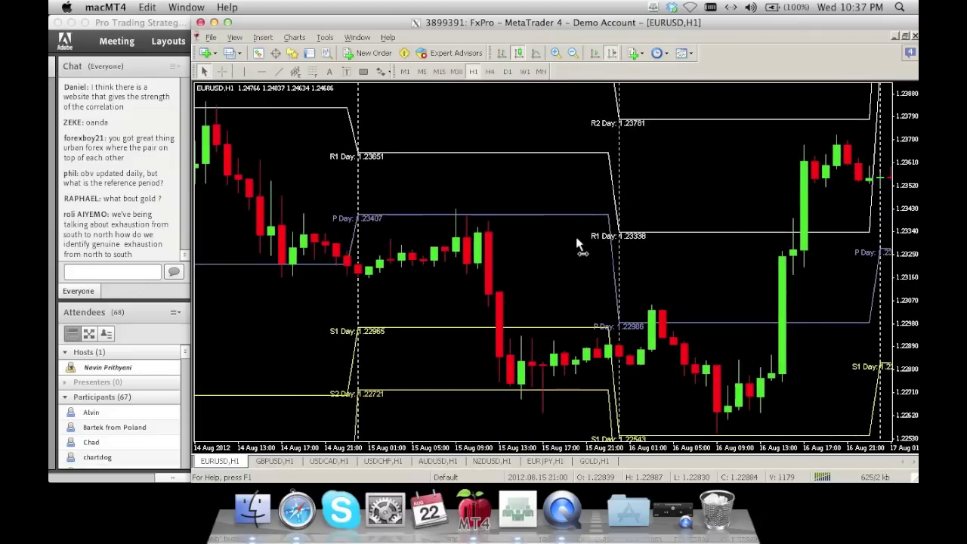
{"action": "left_click", "coordinate": [385, 73]}
{"action": "left_click", "coordinate": [402, 119]}
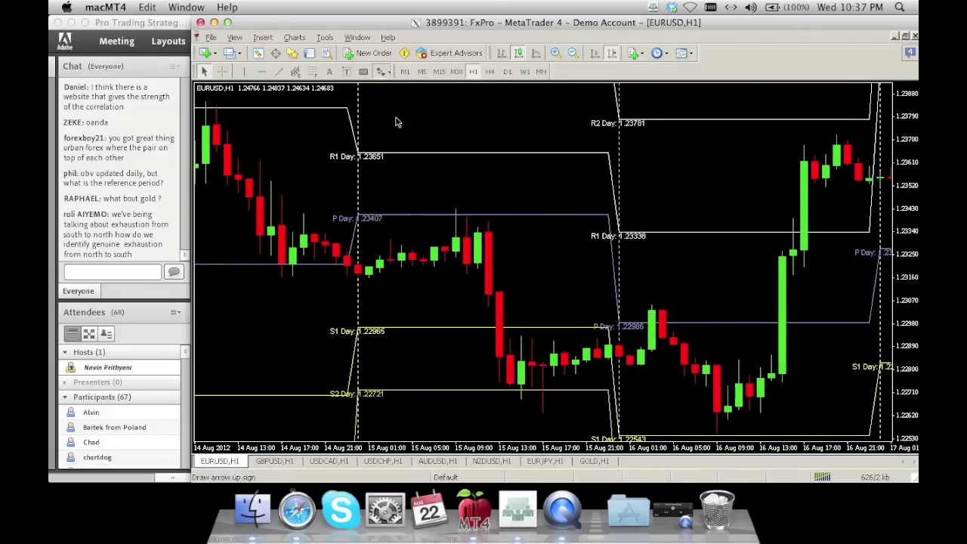
{"action": "left_click", "coordinate": [547, 420]}
{"action": "left_click_drag", "start_coordinate": [556, 277], "coordinate": [581, 279]}
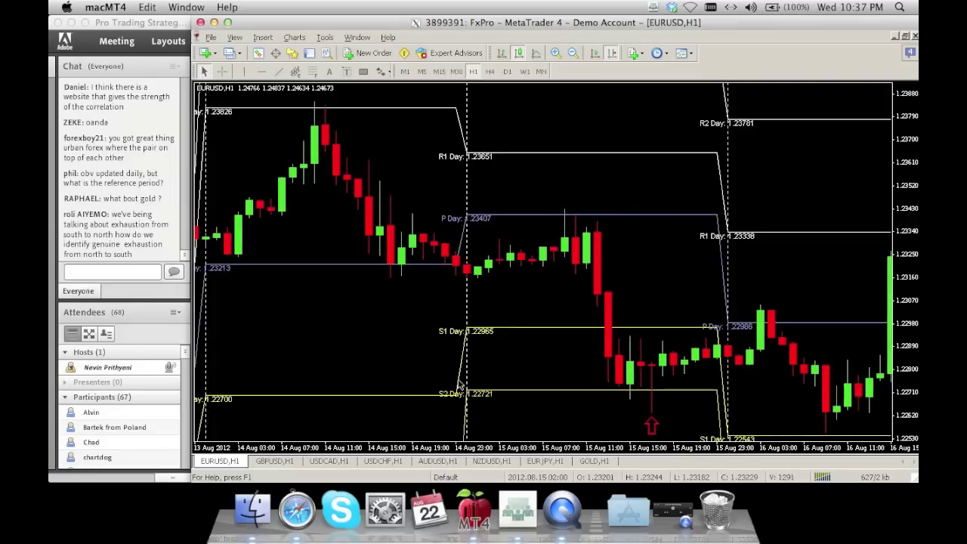
Step: Measure with the crosshair from the EURUSD candle beside the arrow up to about the S1 pivot level
{"action": "mouse_move", "coordinate": [527, 391]}
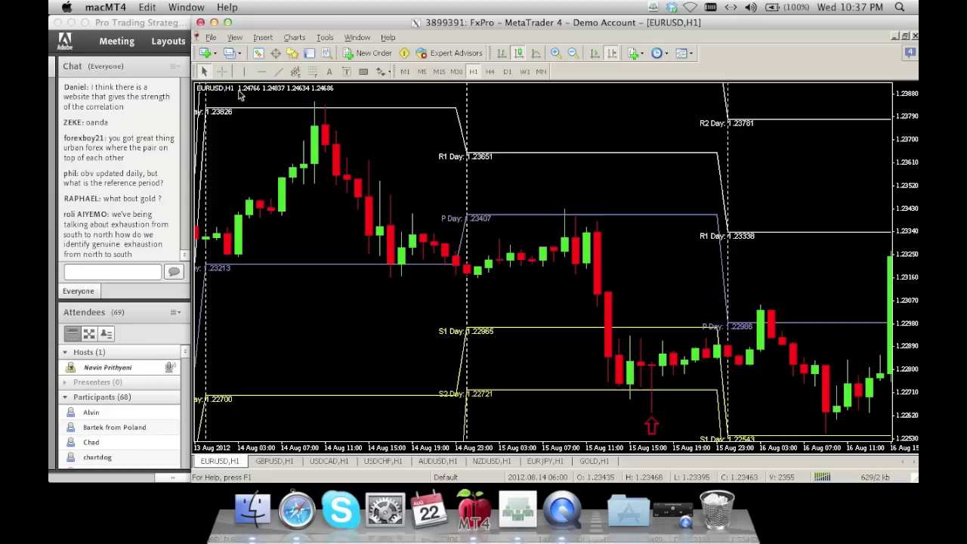
{"action": "left_click", "coordinate": [222, 71]}
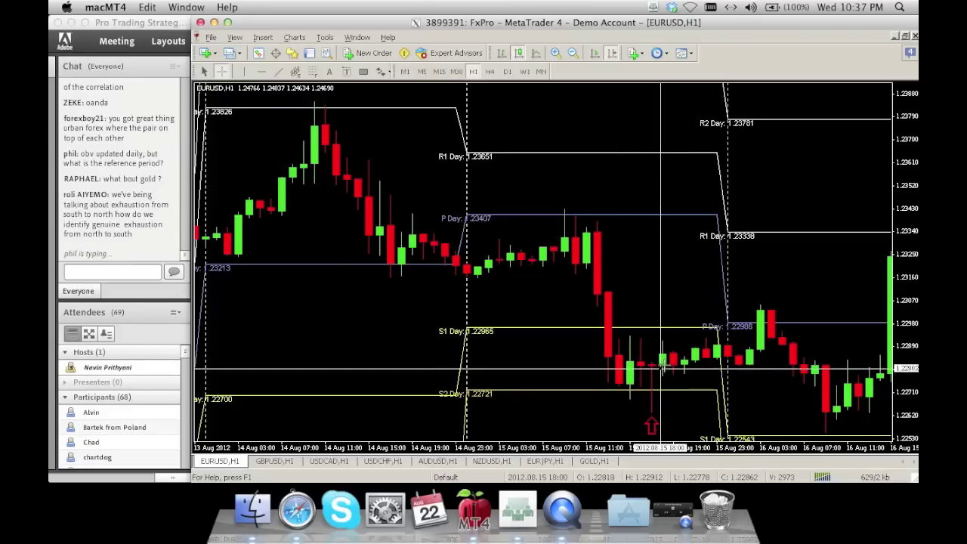
{"action": "left_click_drag", "start_coordinate": [665, 365], "coordinate": [664, 332]}
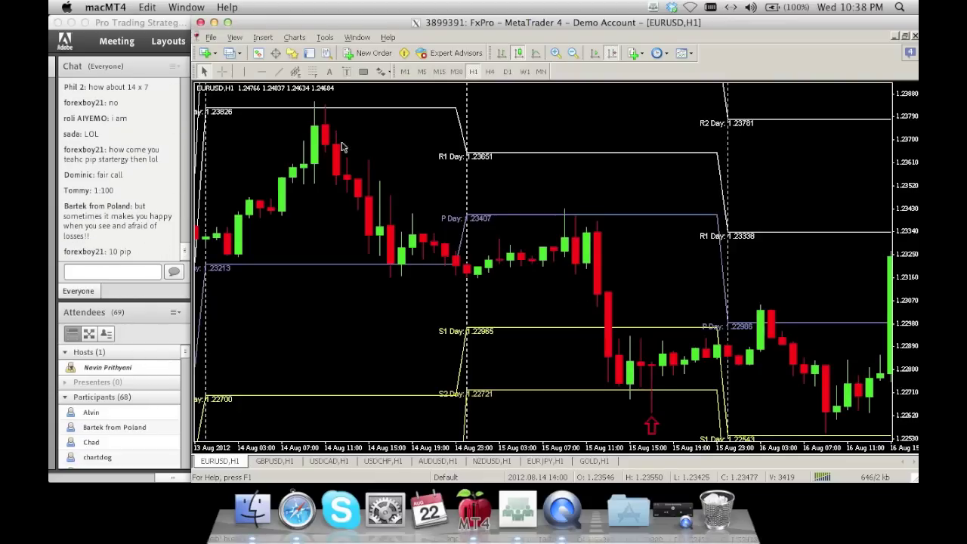
{"action": "left_click", "coordinate": [221, 71]}
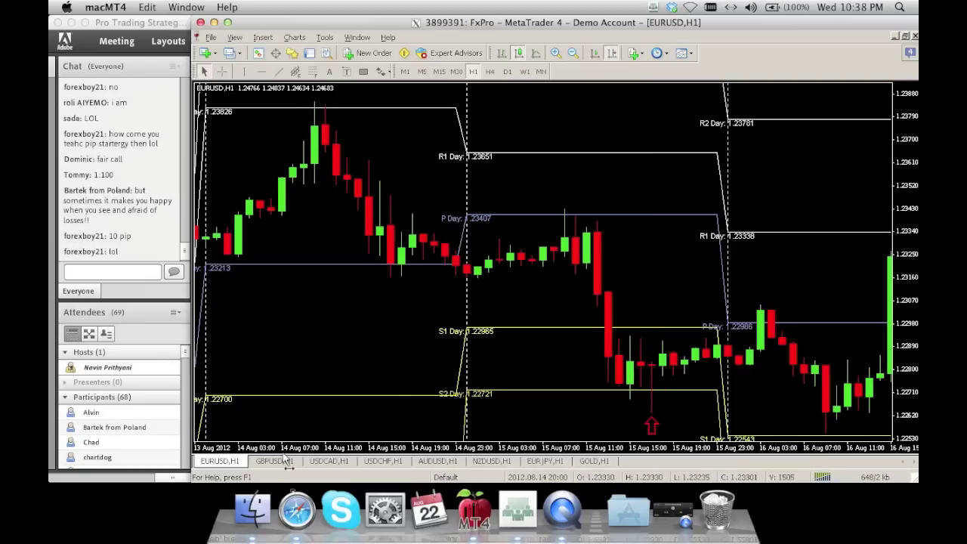
Step: Apply the Conference template to the GBPUSD hourly chart
{"action": "left_click", "coordinate": [281, 461]}
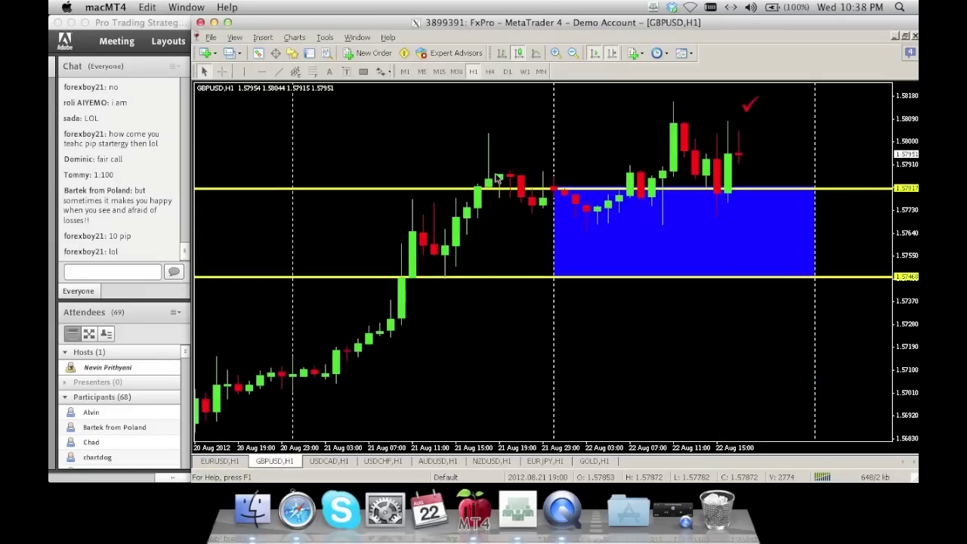
{"action": "right_click", "coordinate": [416, 123]}
{"action": "mouse_move", "coordinate": [482, 199]}
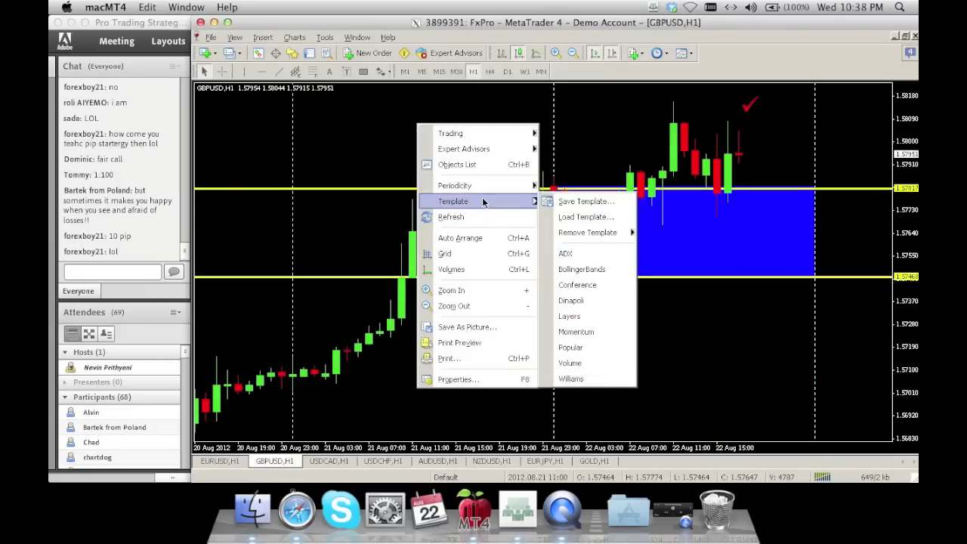
{"action": "left_click", "coordinate": [579, 284]}
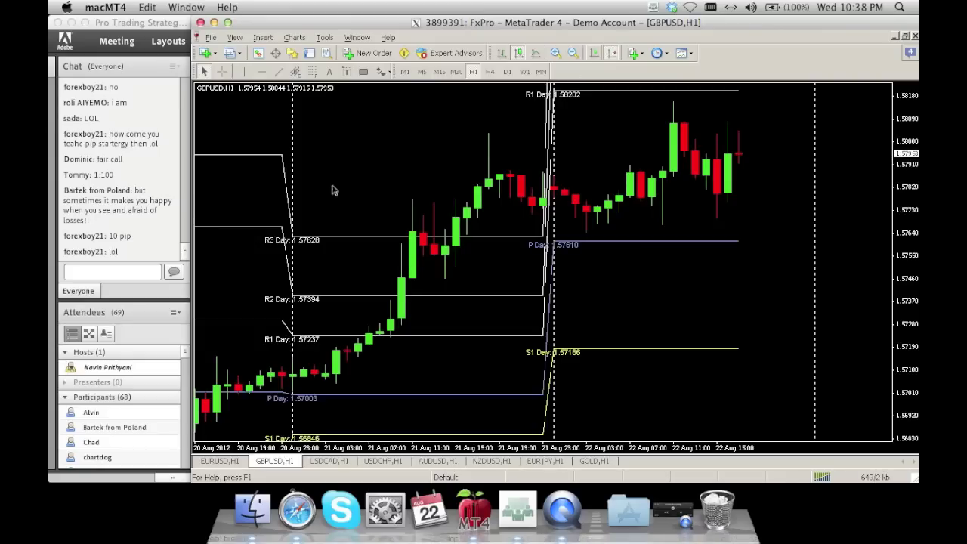
Step: Check the date and time of the arrow-marked EURUSD candle with the crosshair
{"action": "scroll", "coordinate": [394, 204], "scroll_direction": "up", "scroll_amount": 5}
{"action": "left_click_drag", "start_coordinate": [394, 204], "coordinate": [518, 205]}
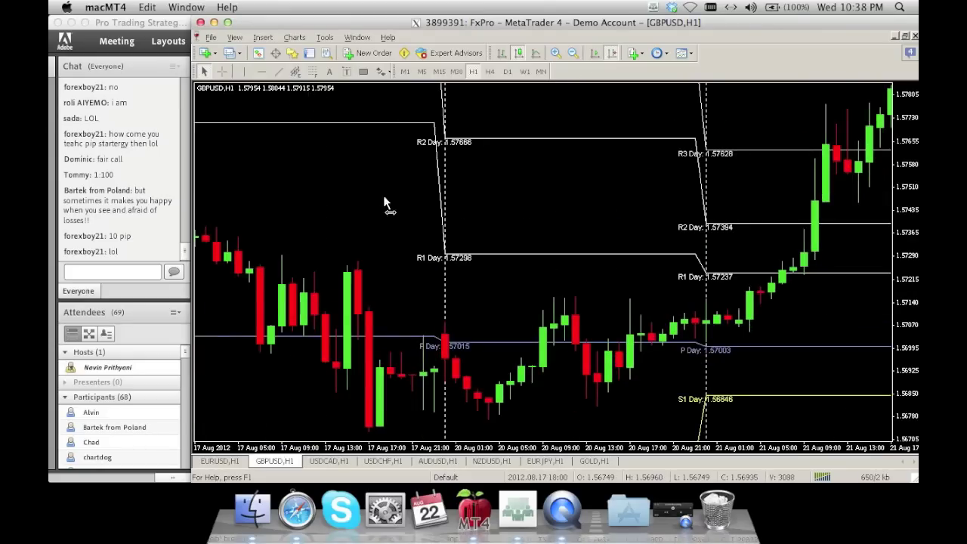
{"action": "scroll", "coordinate": [383, 195], "scroll_direction": "up", "scroll_amount": 1}
{"action": "left_click", "coordinate": [219, 461]}
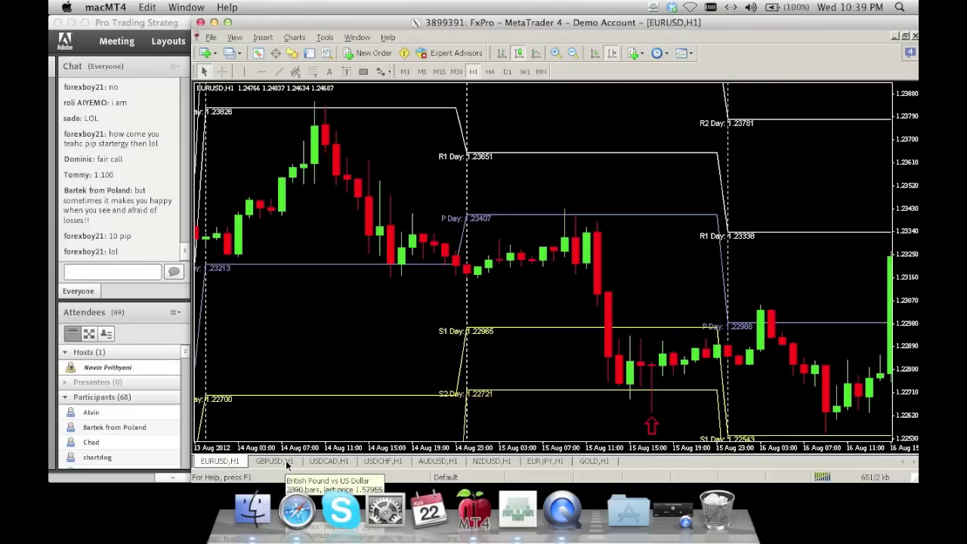
{"action": "left_click", "coordinate": [222, 71]}
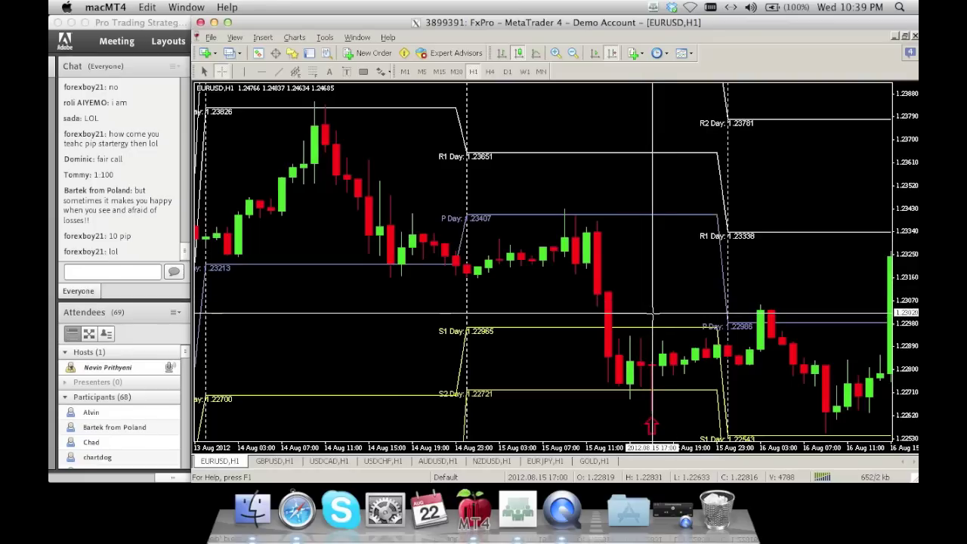
Step: Place an up arrow below the GBPUSD candle of 15 Aug 2012 17:00 and compare it with the marked EURUSD candle
{"action": "key", "text": "alt+r"}
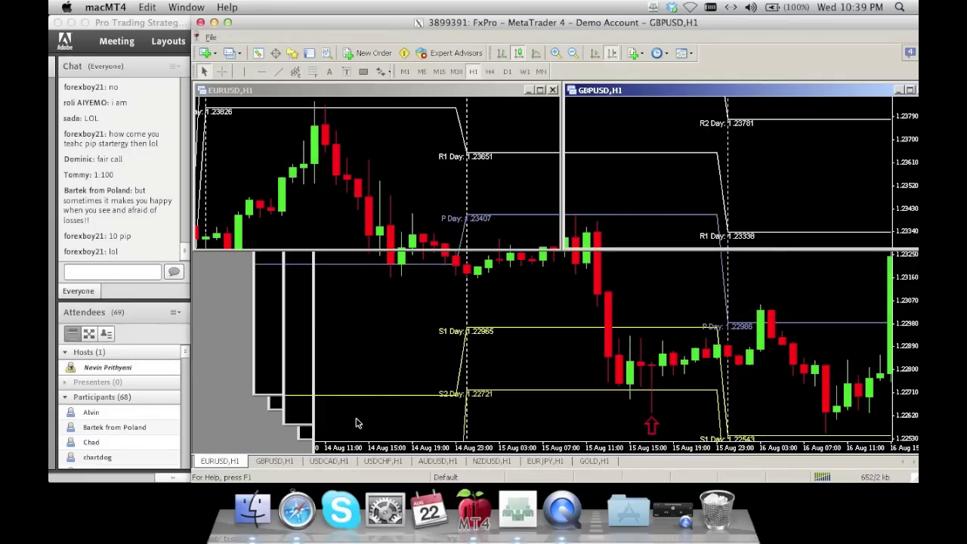
{"action": "key", "text": "ctrl+F10"}
{"action": "key", "text": "plus"}
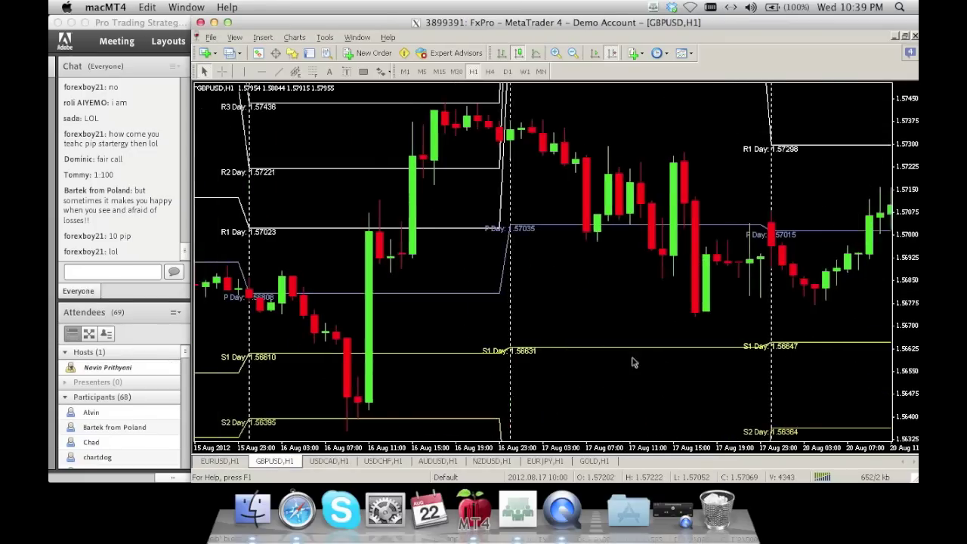
{"action": "left_click_drag", "start_coordinate": [392, 339], "coordinate": [613, 332]}
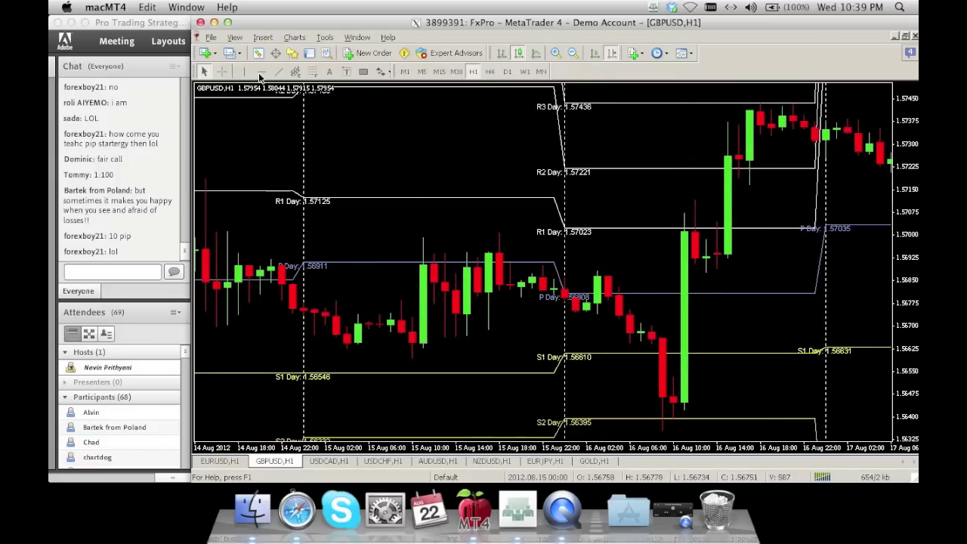
{"action": "left_click", "coordinate": [222, 72]}
{"action": "left_click", "coordinate": [381, 71]}
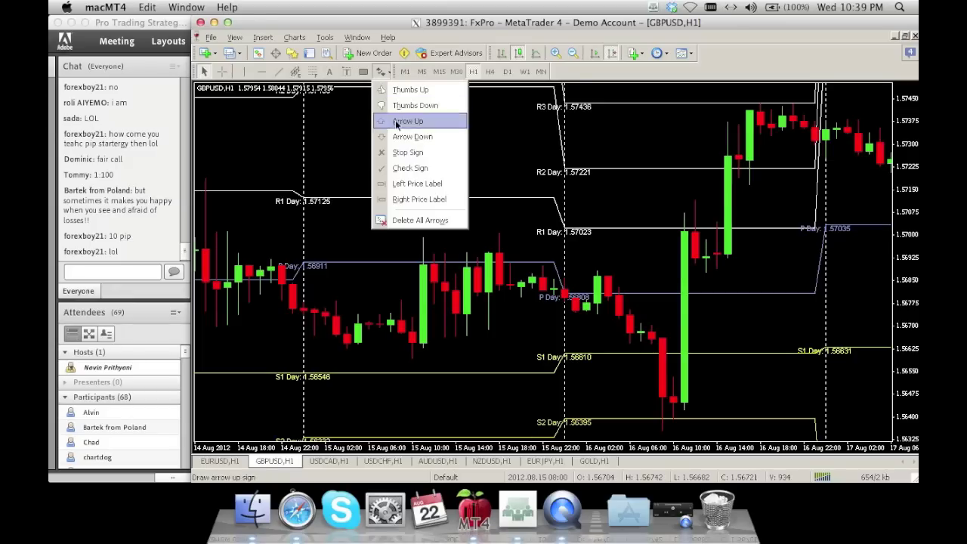
{"action": "left_click", "coordinate": [394, 121]}
{"action": "left_click", "coordinate": [491, 342]}
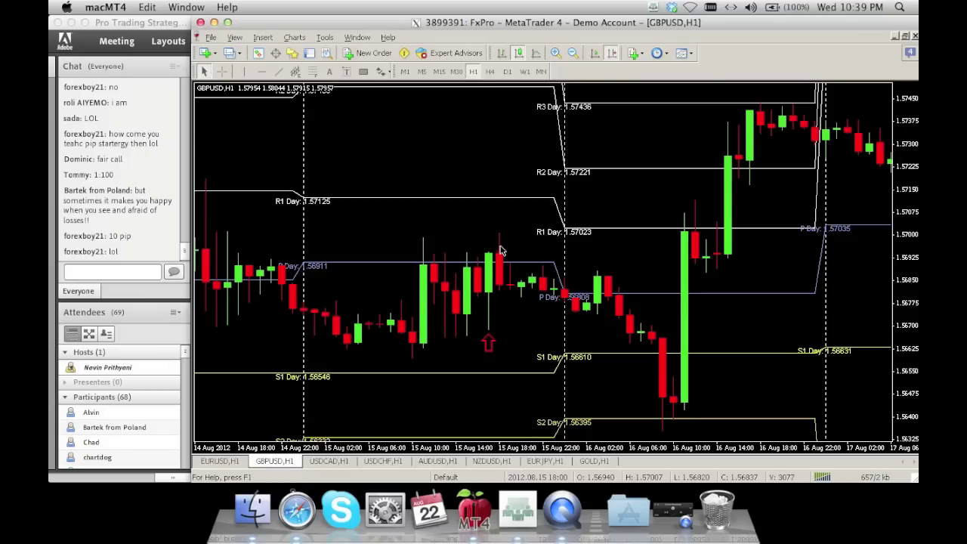
{"action": "left_click", "coordinate": [231, 460]}
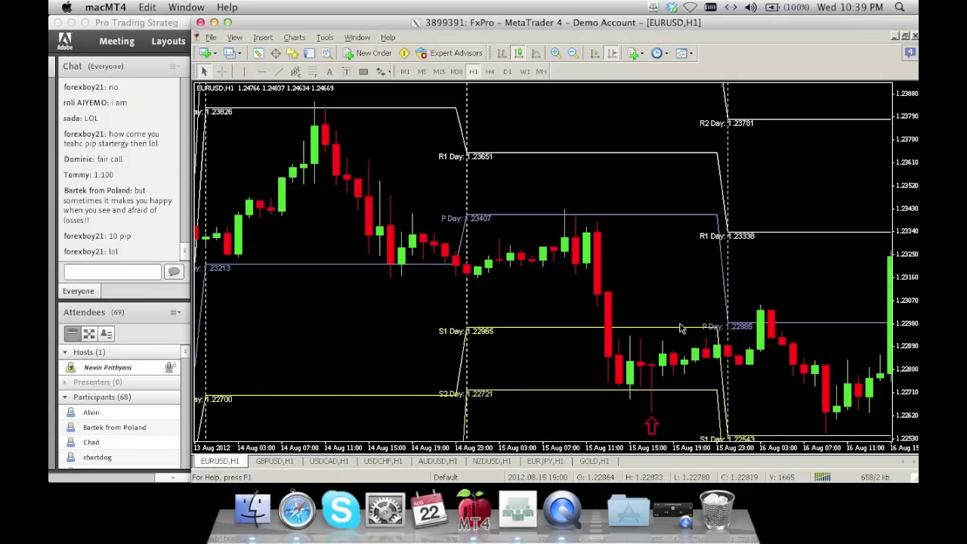
{"action": "left_click", "coordinate": [265, 463]}
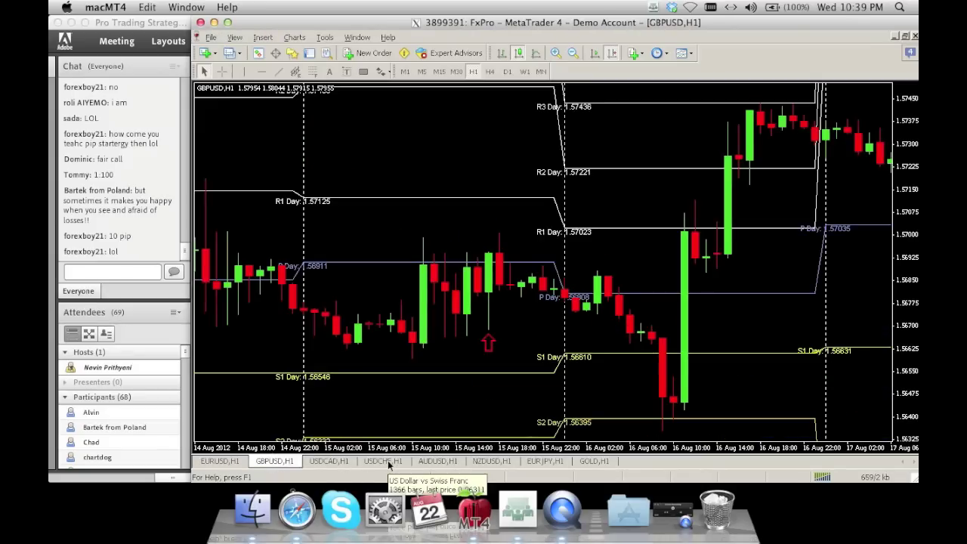
Step: Apply the Conference template to the USDCHF hourly chart
{"action": "left_click", "coordinate": [389, 465]}
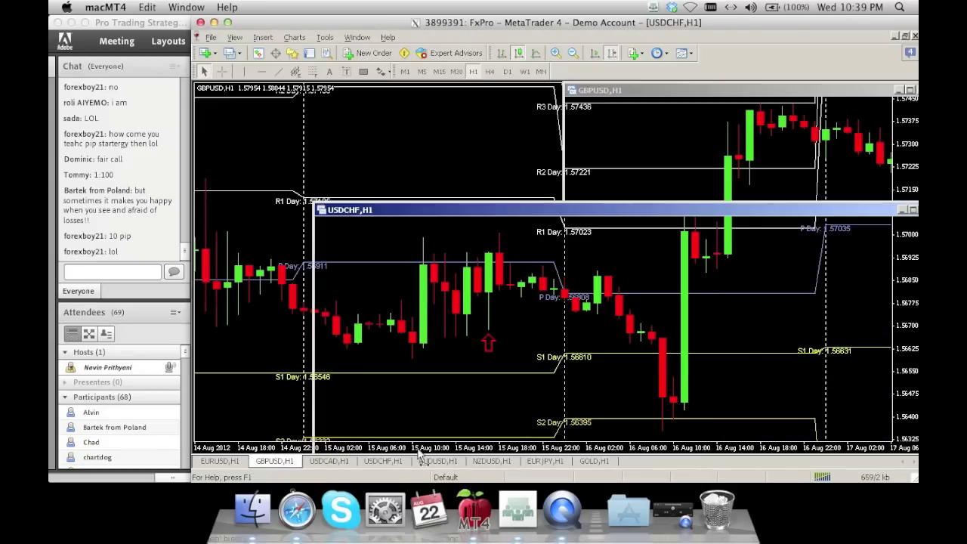
{"action": "right_click", "coordinate": [449, 205]}
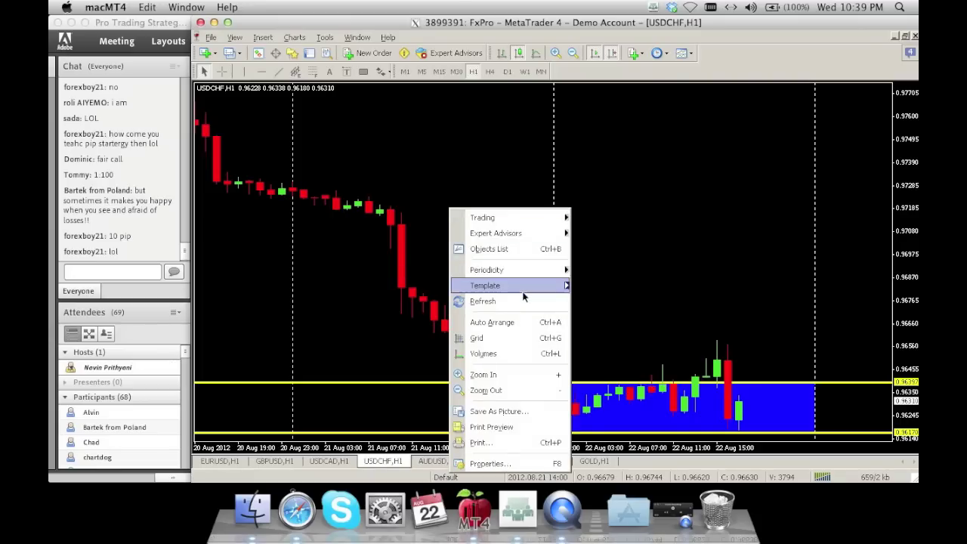
{"action": "mouse_move", "coordinate": [521, 287]}
{"action": "left_click", "coordinate": [616, 369]}
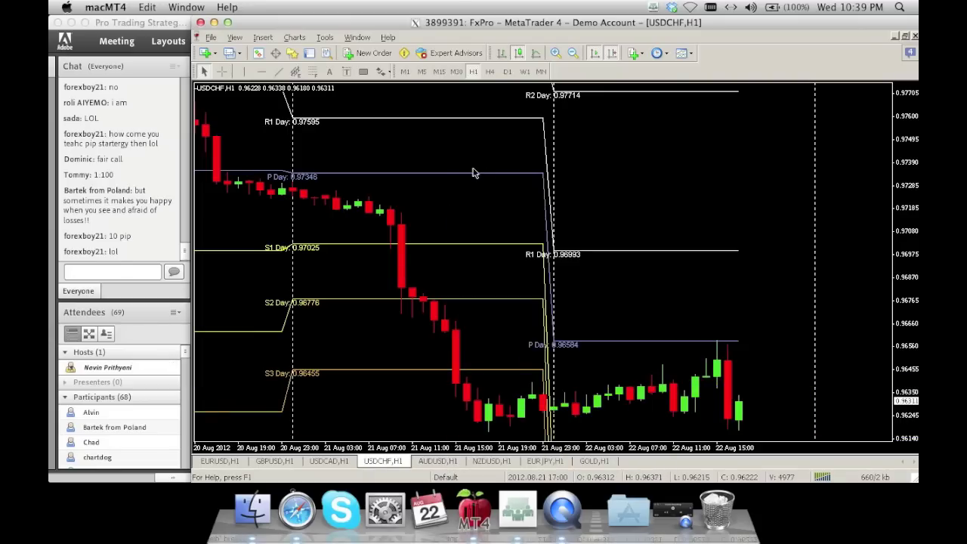
Step: Turn off auto scroll on the USDCHF hourly chart and place a down arrow above the 15 Aug 2012 17:00 candle
{"action": "left_click", "coordinate": [595, 59]}
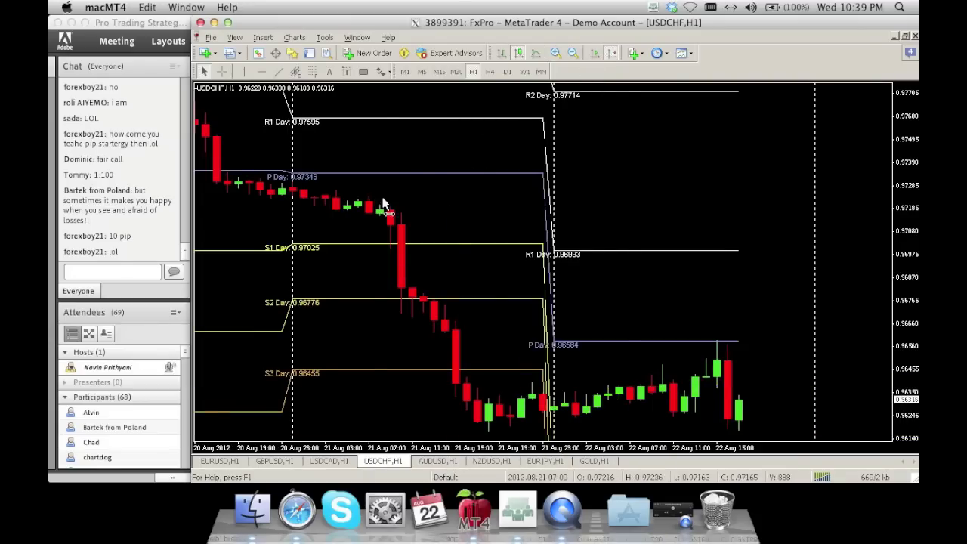
{"action": "scroll", "coordinate": [557, 201], "scroll_direction": "left", "scroll_amount": 5}
{"action": "left_click_drag", "start_coordinate": [385, 274], "coordinate": [520, 277]}
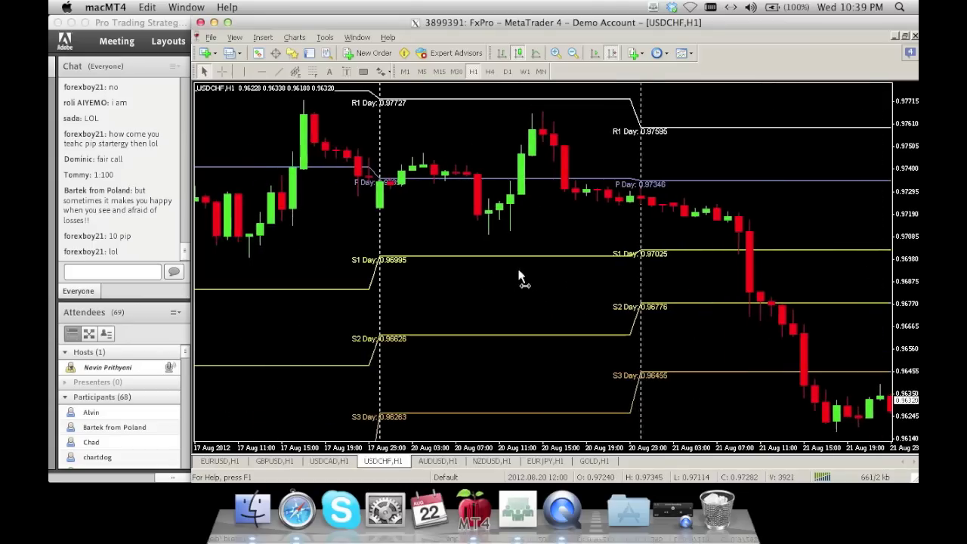
{"action": "left_click_drag", "start_coordinate": [337, 297], "coordinate": [563, 302]}
{"action": "left_click_drag", "start_coordinate": [396, 307], "coordinate": [539, 306]}
{"action": "left_click_drag", "start_coordinate": [374, 323], "coordinate": [463, 323]}
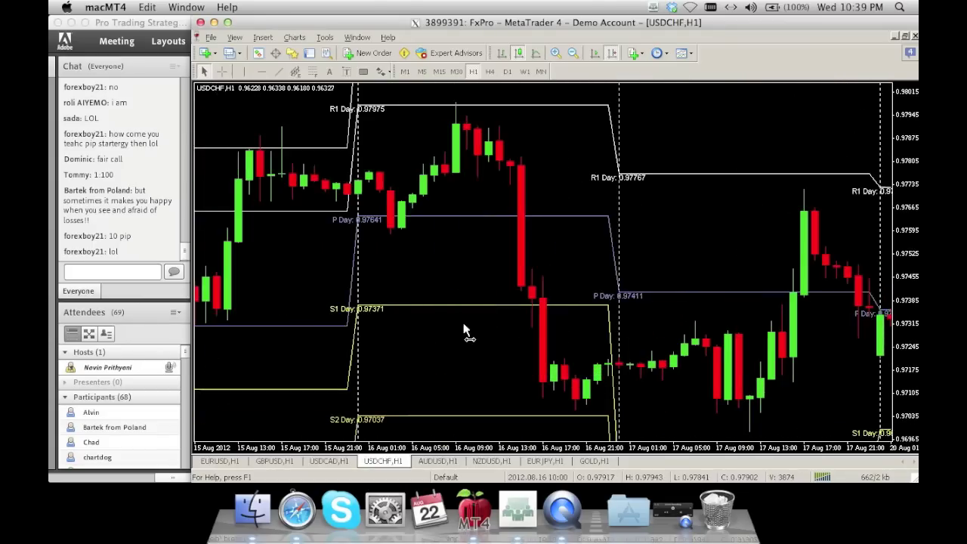
{"action": "left_click_drag", "start_coordinate": [321, 328], "coordinate": [414, 343]}
{"action": "left_click_drag", "start_coordinate": [343, 343], "coordinate": [457, 345]}
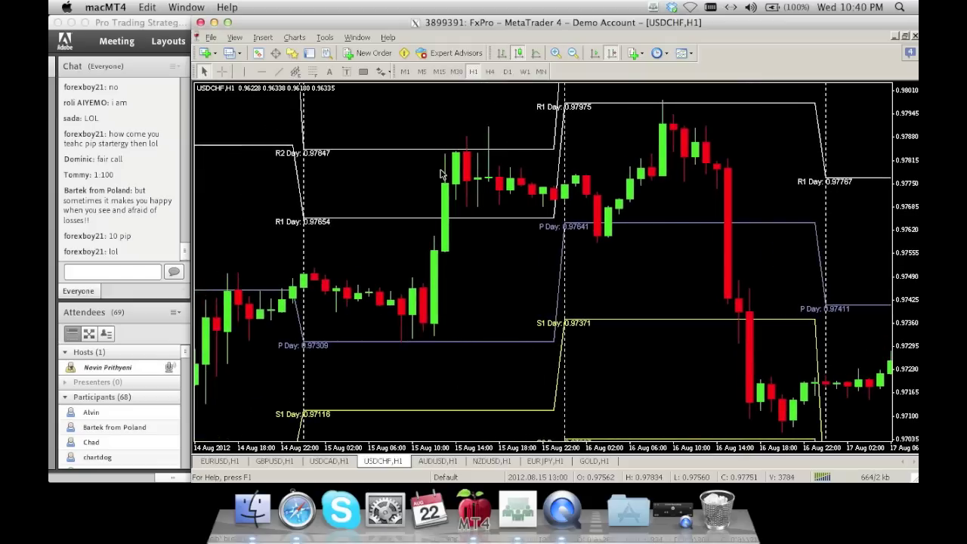
{"action": "left_click", "coordinate": [381, 73]}
{"action": "left_click", "coordinate": [401, 135]}
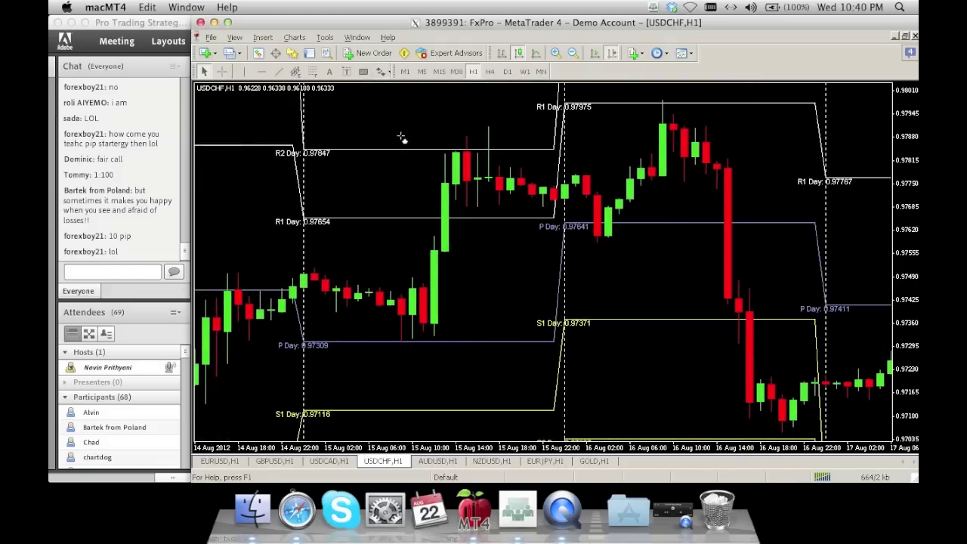
{"action": "left_click", "coordinate": [490, 106]}
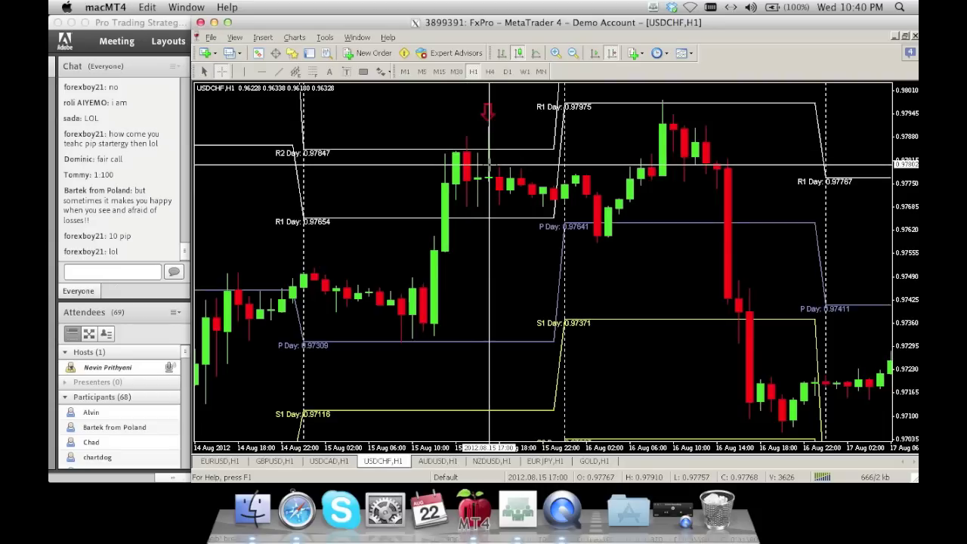
Step: Check the date and time of the arrow-marked USDCHF candle with the crosshair
{"action": "left_click", "coordinate": [495, 156]}
{"action": "left_click", "coordinate": [488, 114]}
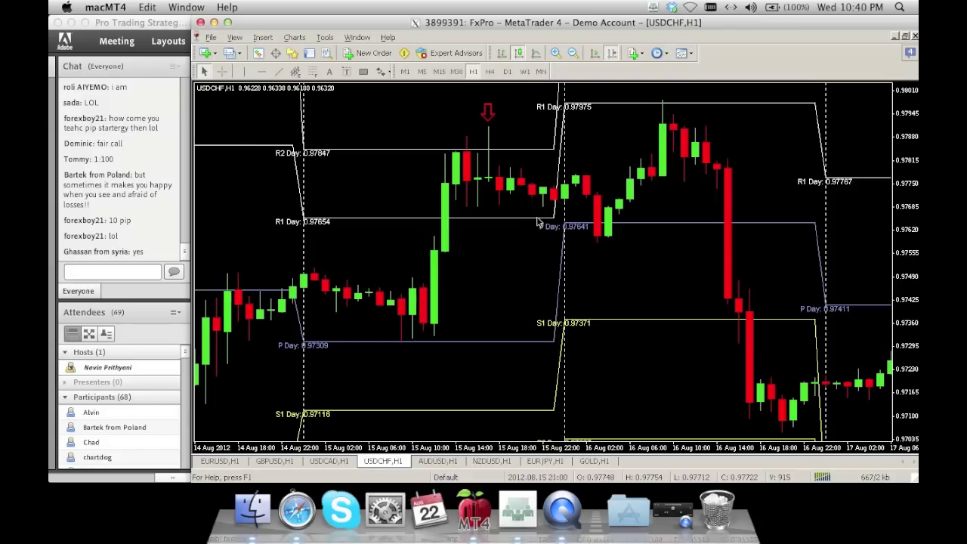
{"action": "mouse_move", "coordinate": [538, 220]}
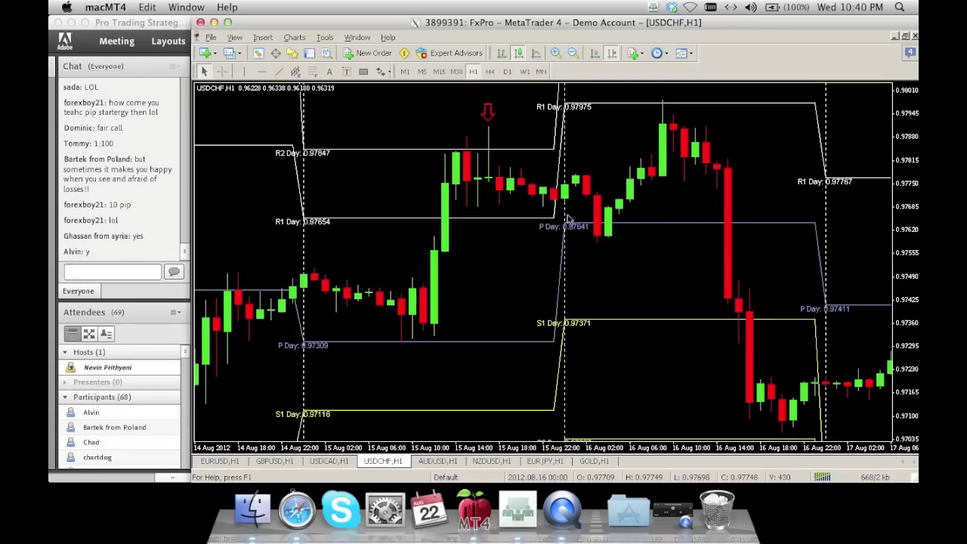
{"action": "mouse_move", "coordinate": [568, 219]}
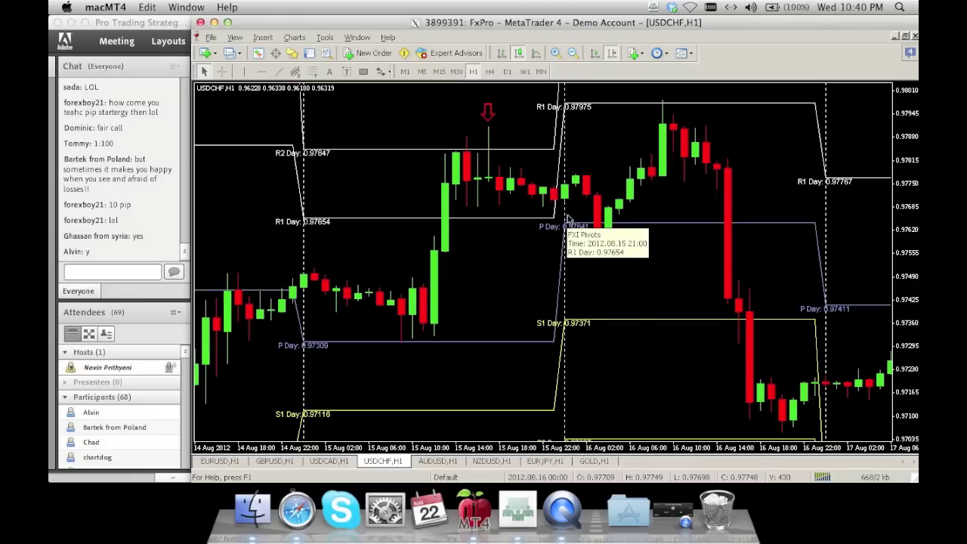
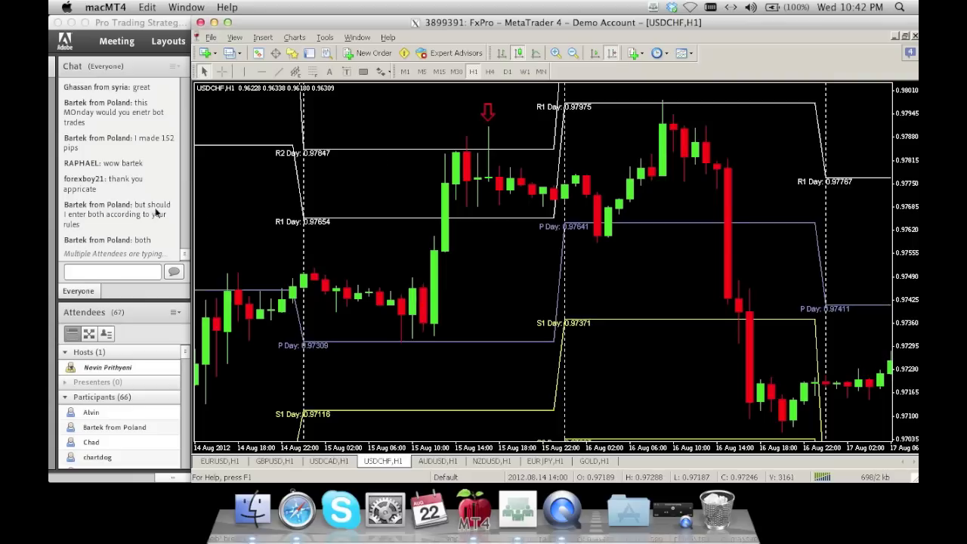
Step: Read back through the recent attendee questions in the Adobe Connect chat and return to the latest messages
{"action": "scroll", "coordinate": [153, 212], "scroll_direction": "up", "scroll_amount": 1}
{"action": "scroll", "coordinate": [153, 212], "scroll_direction": "up", "scroll_amount": 4}
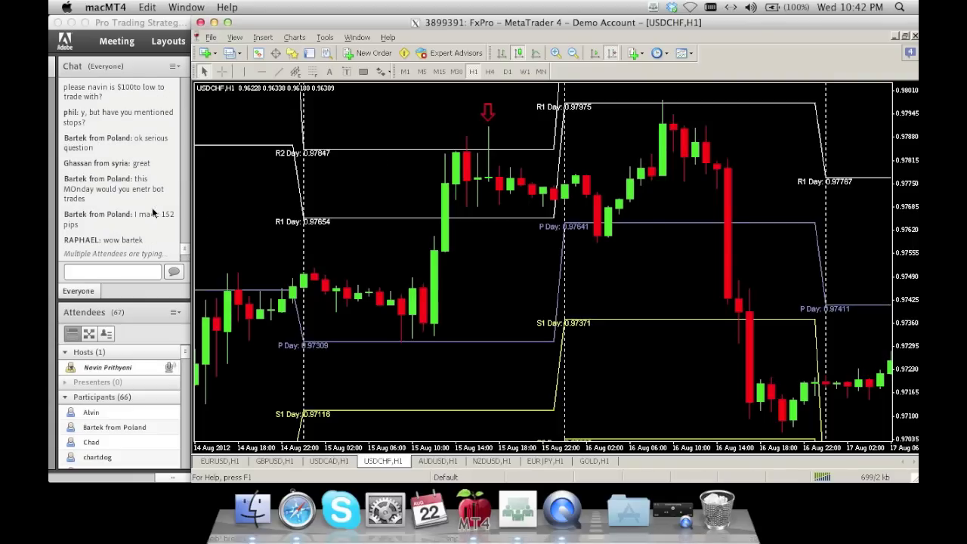
{"action": "scroll", "coordinate": [153, 212], "scroll_direction": "down", "scroll_amount": 5}
{"action": "left_click", "coordinate": [188, 259]}
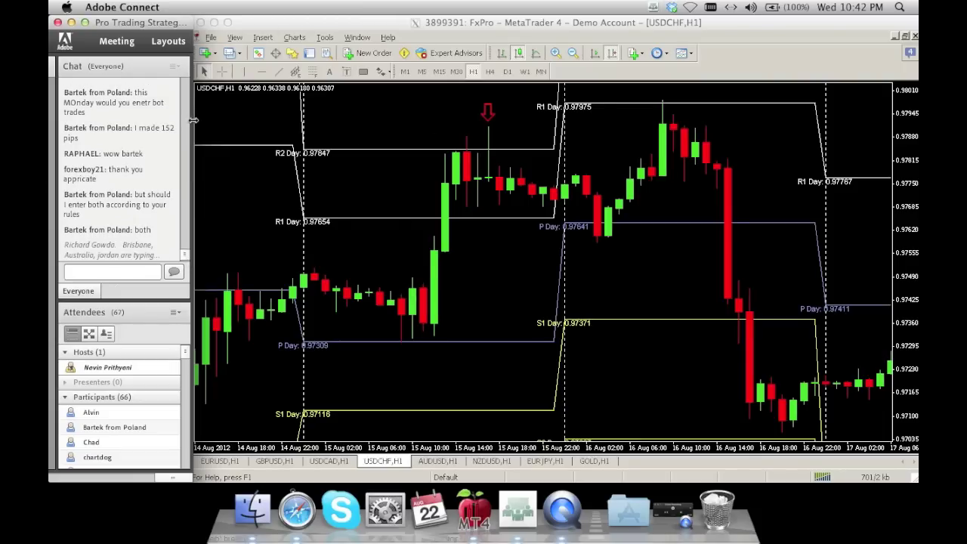
{"action": "left_click_drag", "start_coordinate": [193, 120], "coordinate": [191, 122]}
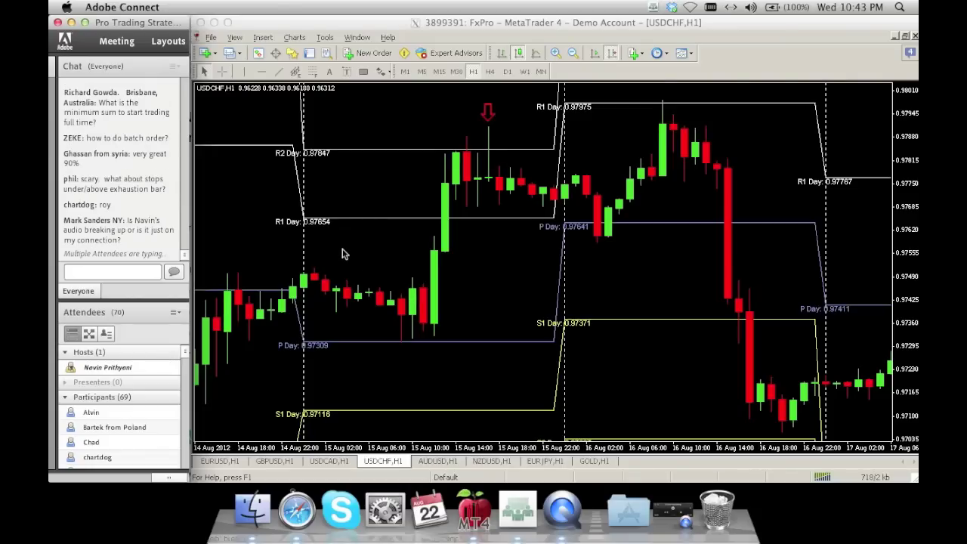
Step: Switch back to MetaTrader 4 and examine the USDCHF hourly candles from 15 August back to 7 August 2012
{"action": "left_click", "coordinate": [344, 253]}
{"action": "mouse_move", "coordinate": [358, 243]}
{"action": "left_mouse_down"}
{"action": "mouse_move", "coordinate": [509, 256]}
{"action": "mouse_move", "coordinate": [434, 236]}
{"action": "mouse_move", "coordinate": [503, 234]}
{"action": "left_mouse_up"}
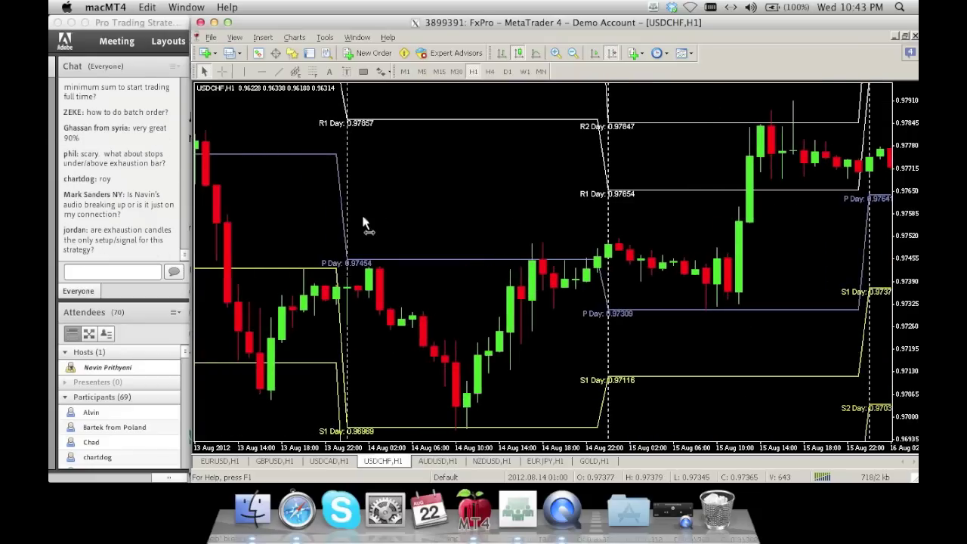
{"action": "left_click_drag", "start_coordinate": [363, 218], "coordinate": [540, 213]}
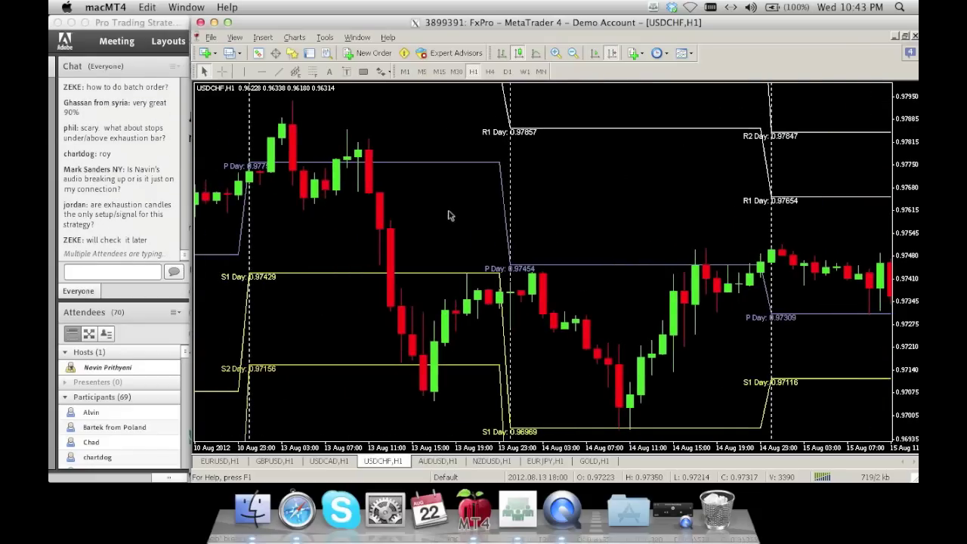
{"action": "left_click_drag", "start_coordinate": [448, 215], "coordinate": [624, 221]}
{"action": "left_click_drag", "start_coordinate": [367, 229], "coordinate": [615, 233]}
{"action": "left_click_drag", "start_coordinate": [377, 257], "coordinate": [602, 241]}
{"action": "left_click_drag", "start_coordinate": [353, 281], "coordinate": [712, 248]}
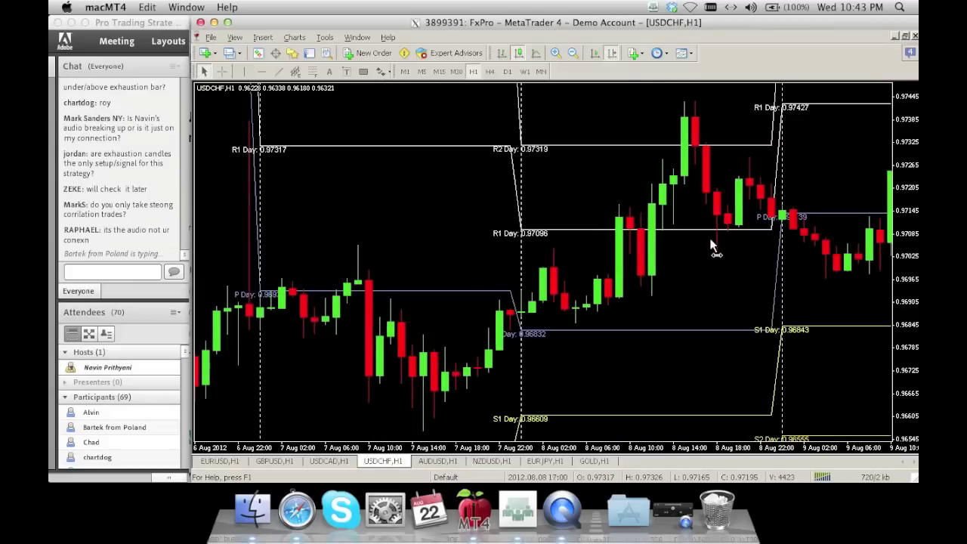
{"action": "mouse_move", "coordinate": [466, 125]}
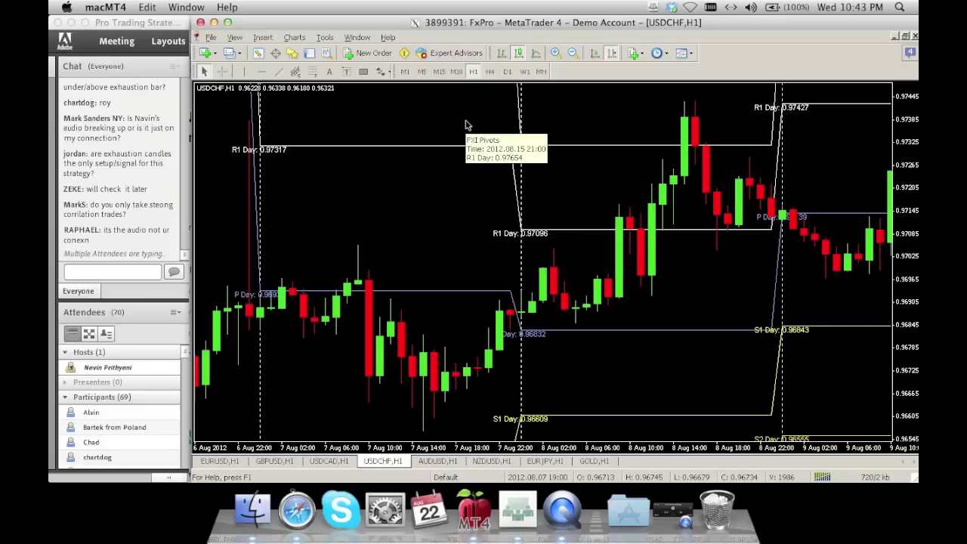
{"action": "left_click", "coordinate": [383, 71]}
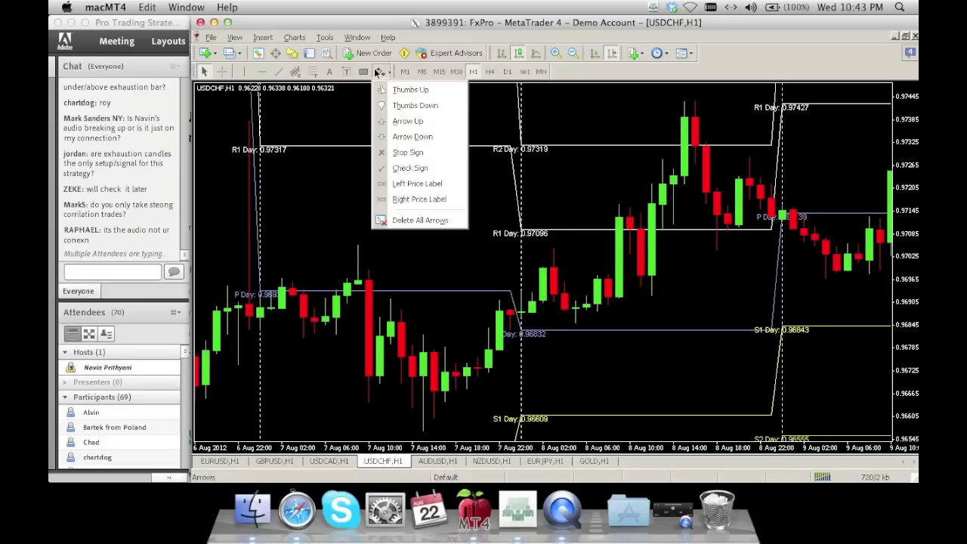
{"action": "left_click", "coordinate": [396, 111]}
{"action": "key", "text": "Escape"}
Step: Examine the earlier USDCHF hourly candles and pivot levels back to 2 August 2012
{"action": "left_click_drag", "start_coordinate": [422, 197], "coordinate": [633, 190]}
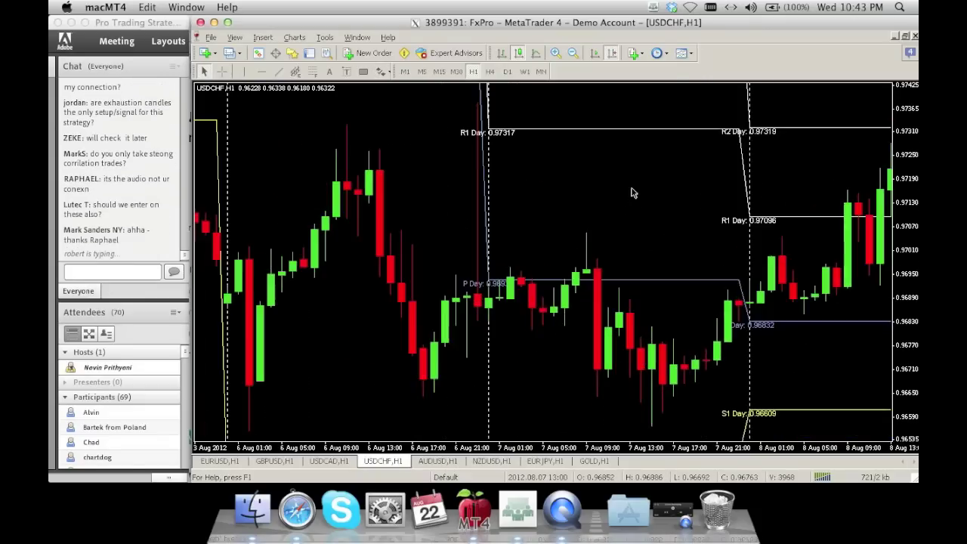
{"action": "left_click_drag", "start_coordinate": [386, 190], "coordinate": [647, 196]}
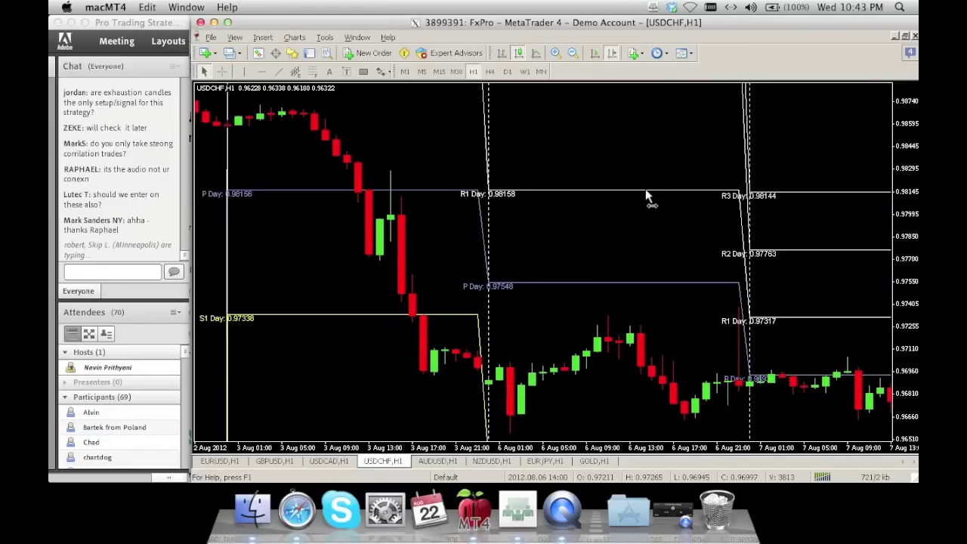
{"action": "scroll", "coordinate": [529, 206], "scroll_direction": "down", "scroll_amount": 5}
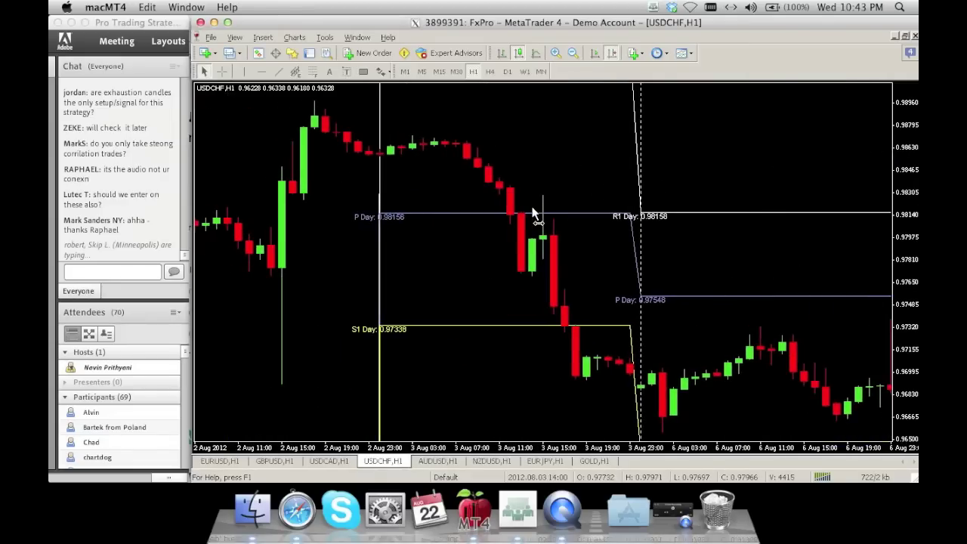
{"action": "scroll", "coordinate": [532, 213], "scroll_direction": "down", "scroll_amount": 4}
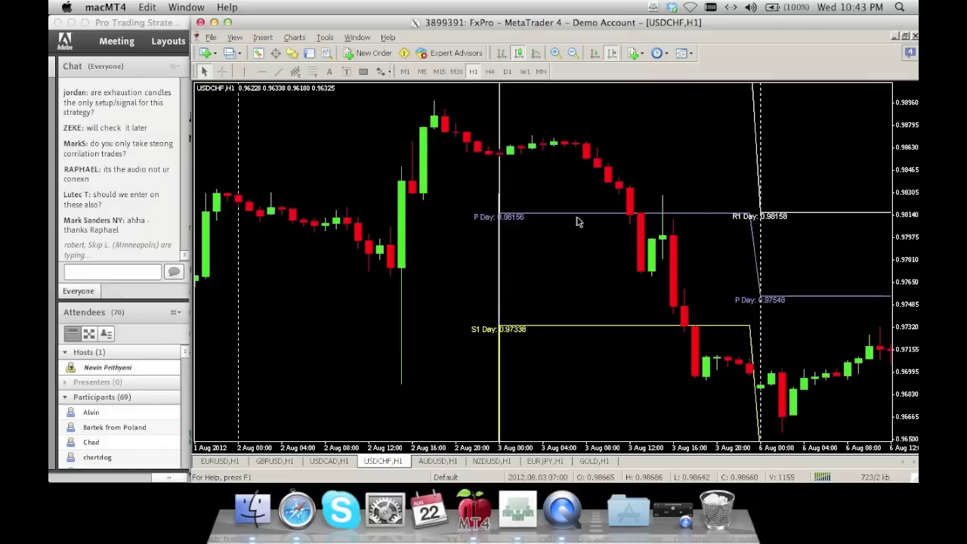
Step: Check the maxWeeks input of the FXI Pivots indicator and examine the long-wick USDCHF candle of 2 August
{"action": "right_click", "coordinate": [578, 220]}
{"action": "right_click", "coordinate": [578, 218]}
{"action": "left_click", "coordinate": [597, 225]}
{"action": "left_click", "coordinate": [478, 187]}
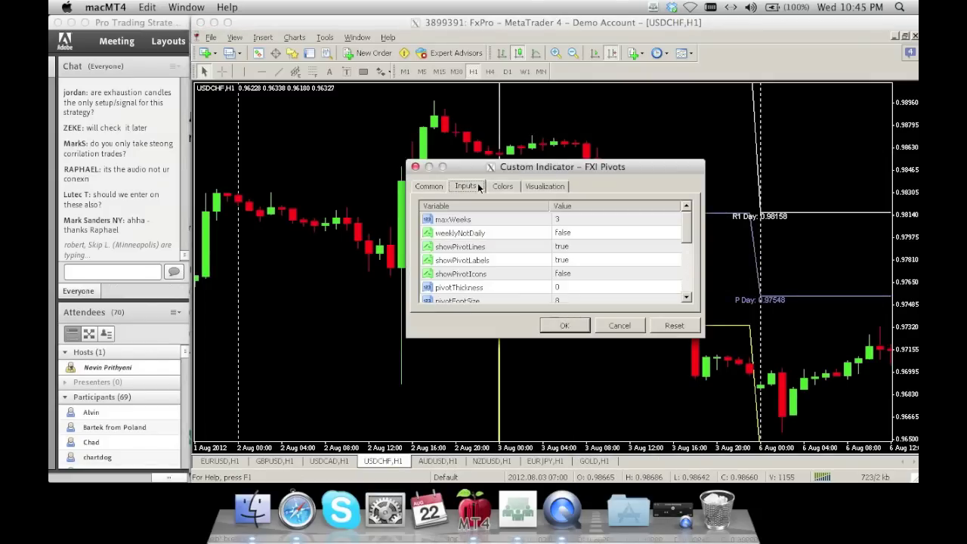
{"action": "double_click", "coordinate": [576, 219]}
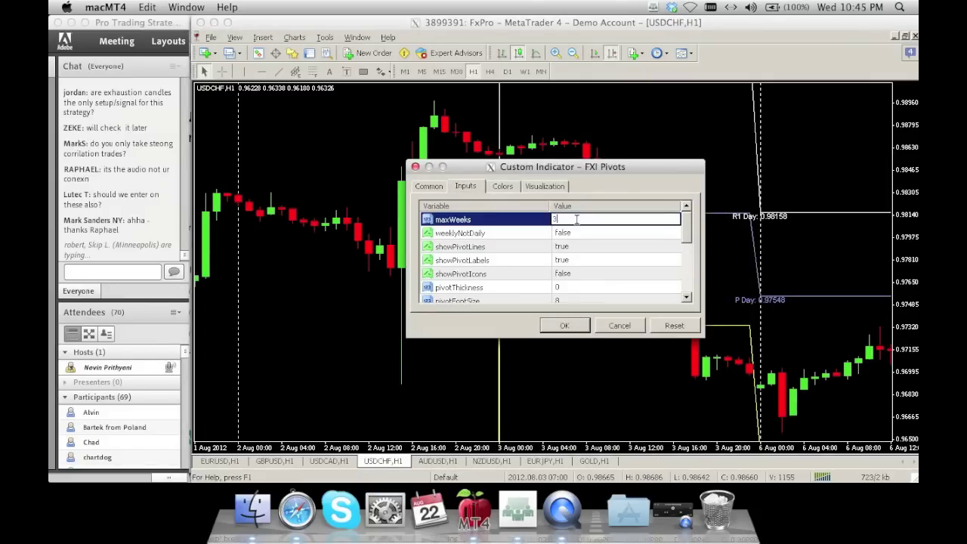
{"action": "left_click", "coordinate": [564, 325]}
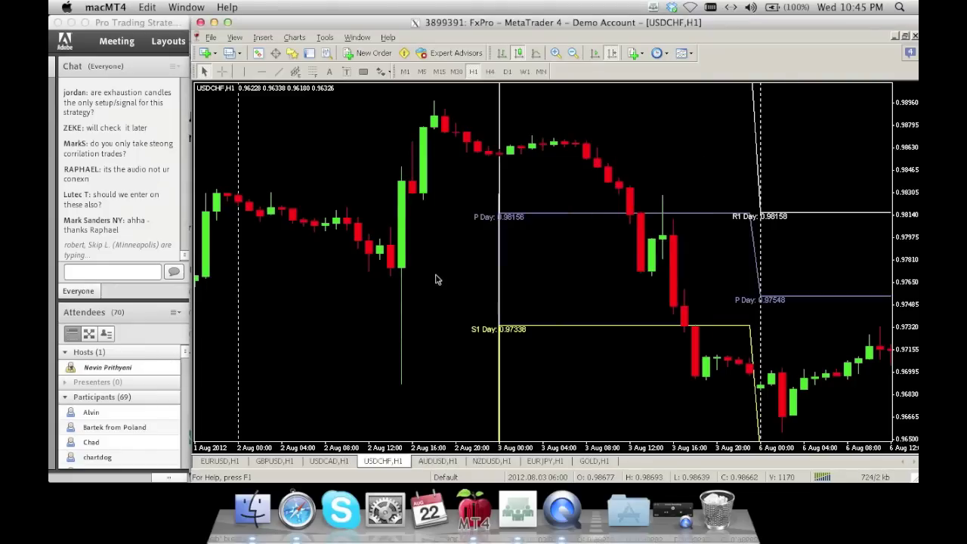
{"action": "left_click_drag", "start_coordinate": [468, 270], "coordinate": [385, 264]}
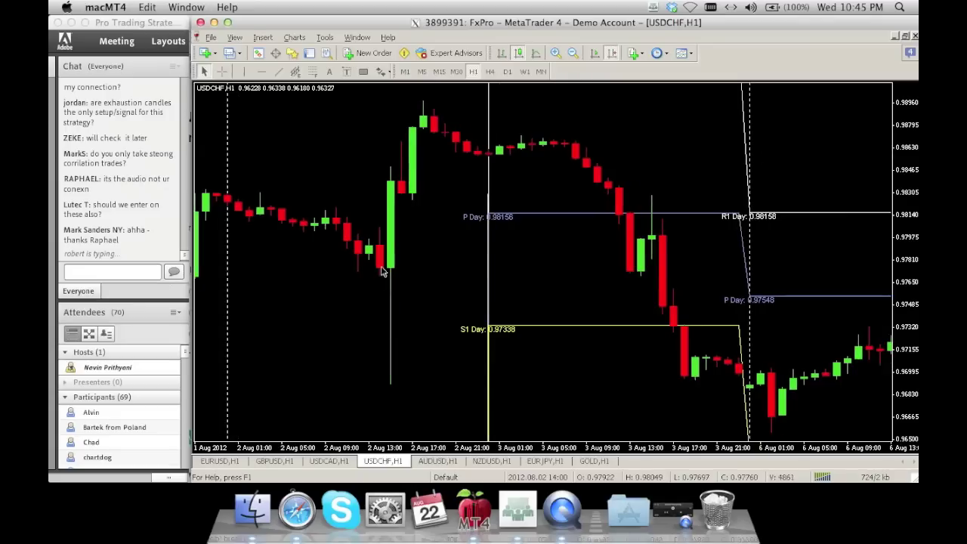
{"action": "left_click_drag", "start_coordinate": [571, 247], "coordinate": [389, 248]}
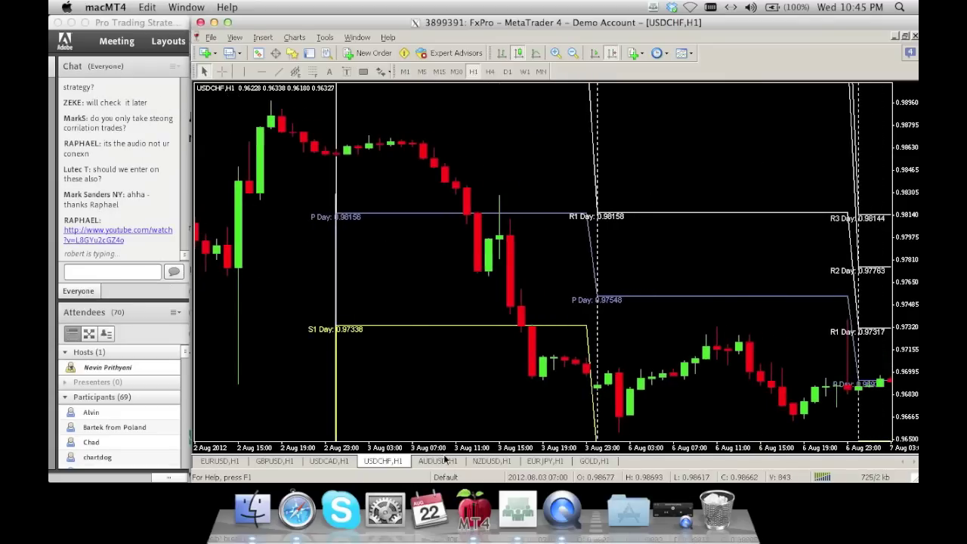
Step: Show the EURJPY hourly chart maximized and apply the Conference template to it
{"action": "left_click", "coordinate": [521, 461]}
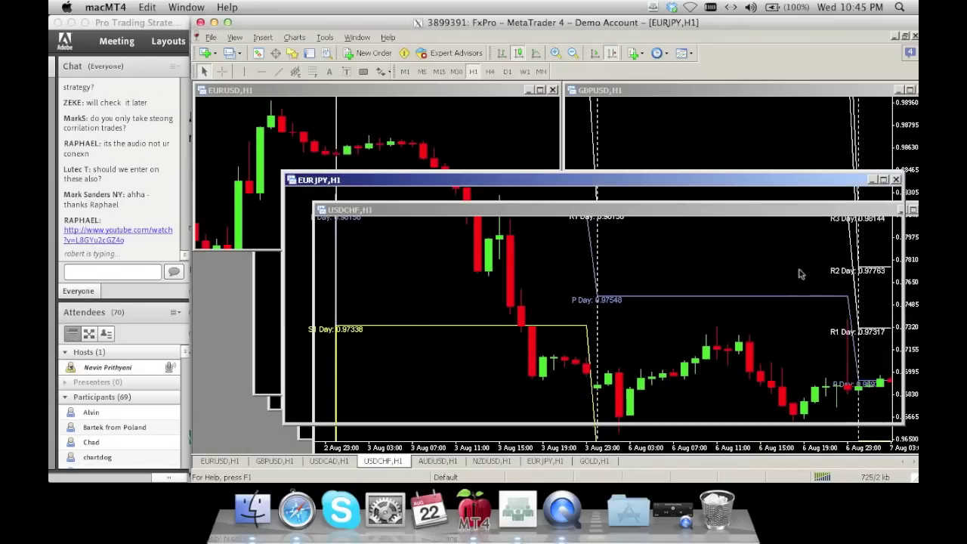
{"action": "double_click", "coordinate": [683, 181]}
{"action": "right_click", "coordinate": [470, 245]}
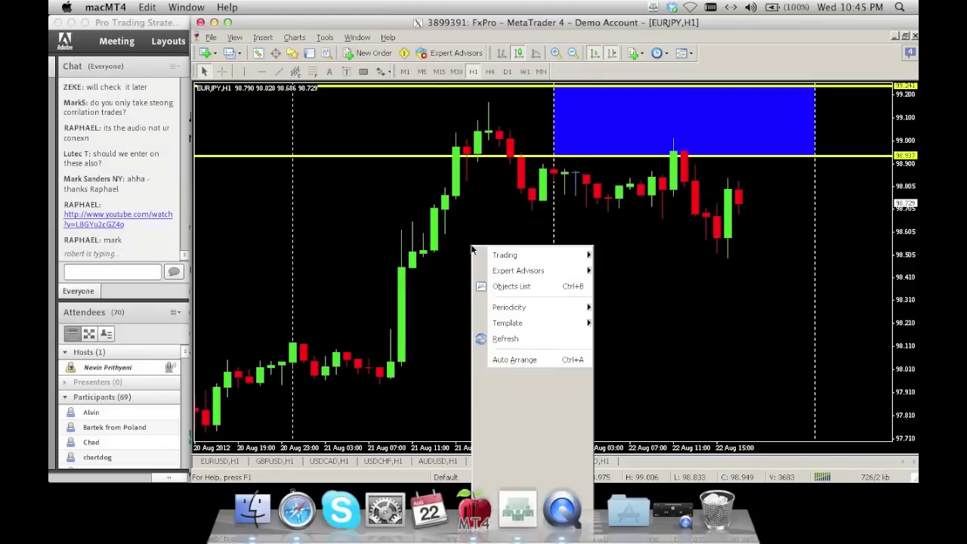
{"action": "mouse_move", "coordinate": [535, 323]}
{"action": "left_click", "coordinate": [630, 401]}
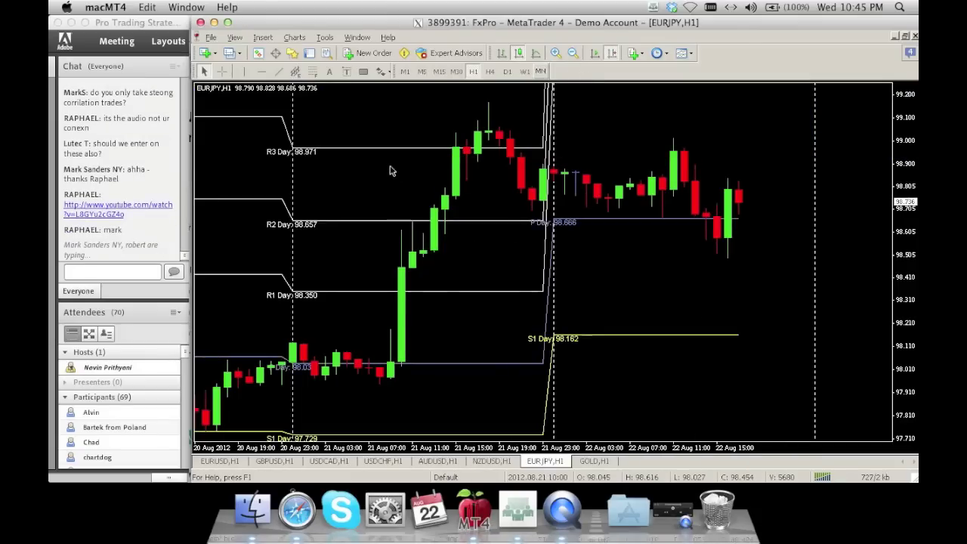
Step: Place a down arrow above the EURJPY peak candle of 17 August 2012, just below the R1 Day line
{"action": "left_click_drag", "start_coordinate": [340, 188], "coordinate": [547, 188]}
{"action": "left_click_drag", "start_coordinate": [382, 248], "coordinate": [615, 239]}
{"action": "left_click_drag", "start_coordinate": [397, 216], "coordinate": [552, 210]}
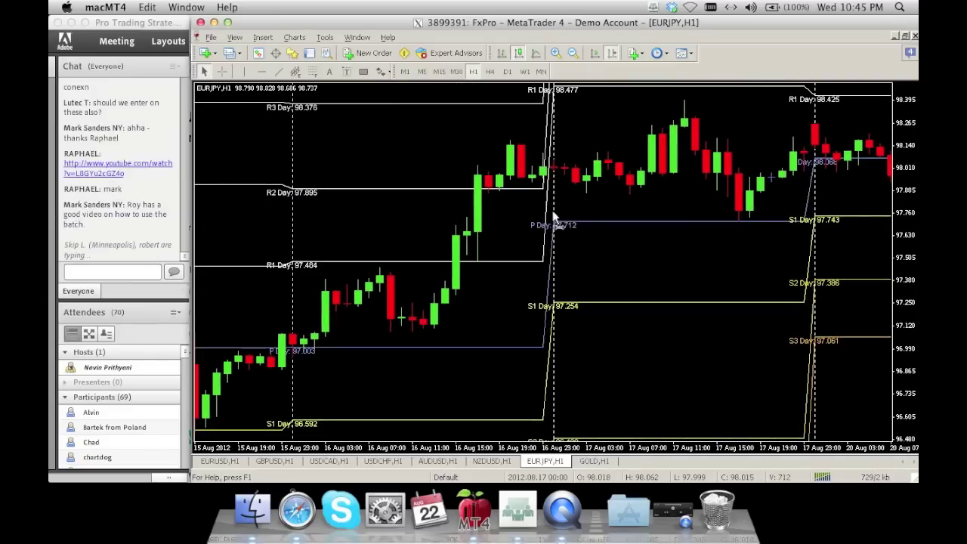
{"action": "left_click_drag", "start_coordinate": [904, 133], "coordinate": [910, 150]}
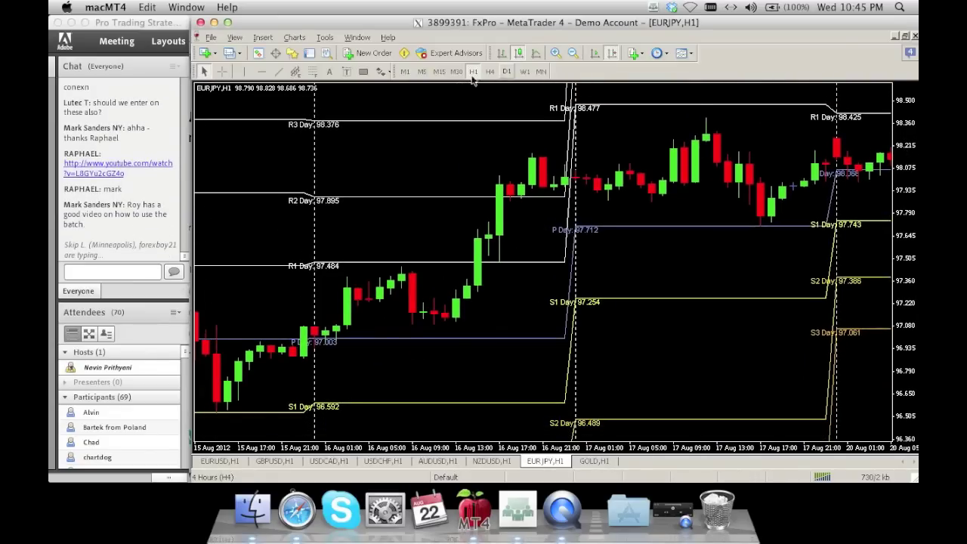
{"action": "left_click", "coordinate": [383, 72]}
{"action": "left_click", "coordinate": [412, 137]}
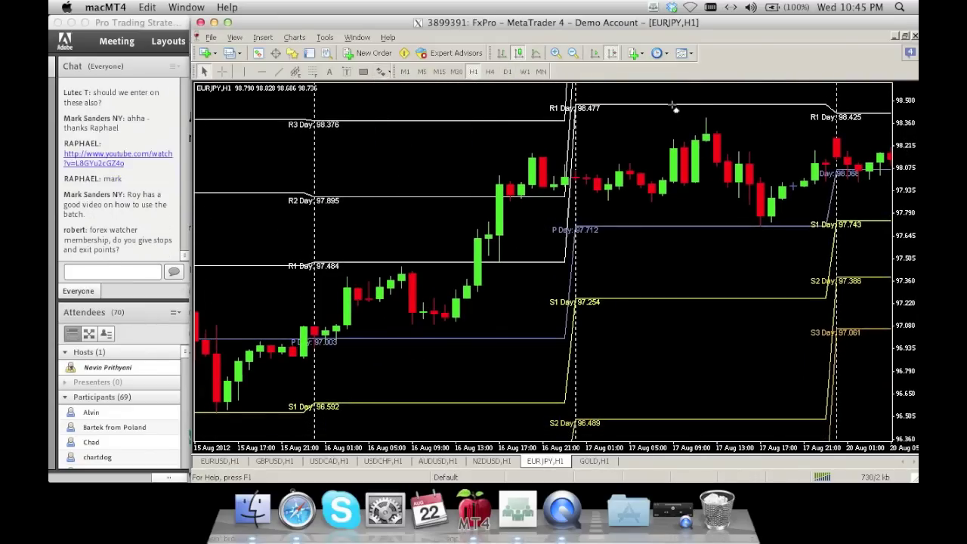
{"action": "left_click", "coordinate": [706, 100]}
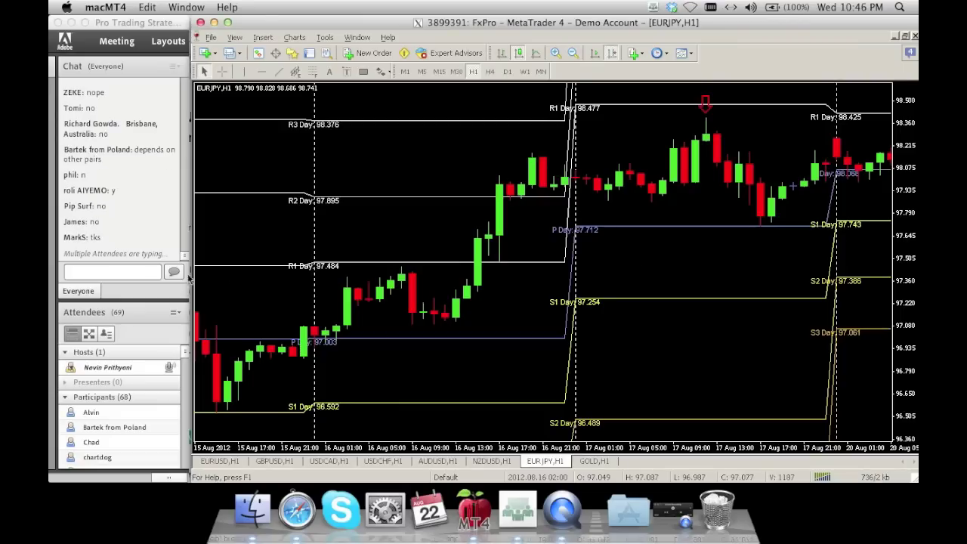
{"action": "left_click", "coordinate": [130, 274]}
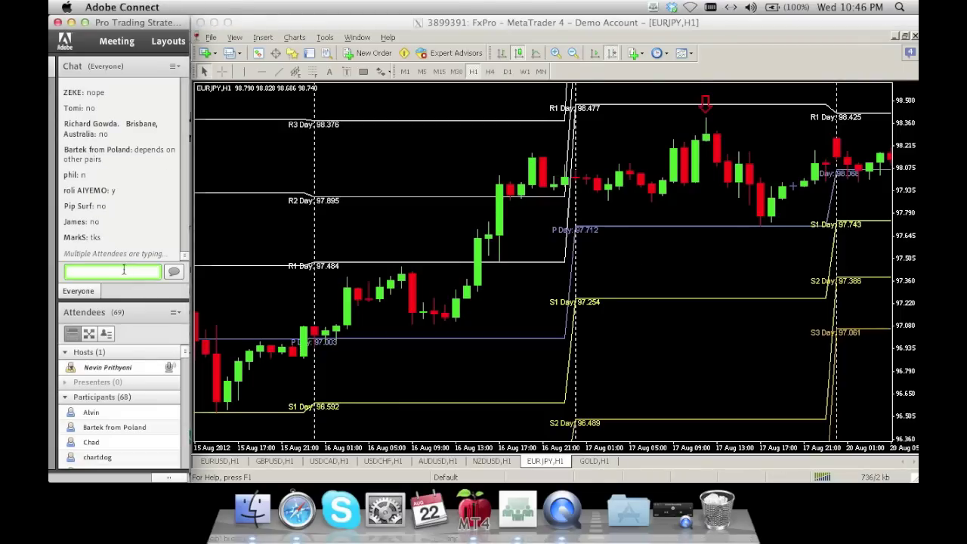
{"action": "type", "text": "www.y"}
{"action": "type", "text": "outube.com/forexwa"}
{"action": "type", "text": "tchers"}
{"action": "key", "text": "Return"}
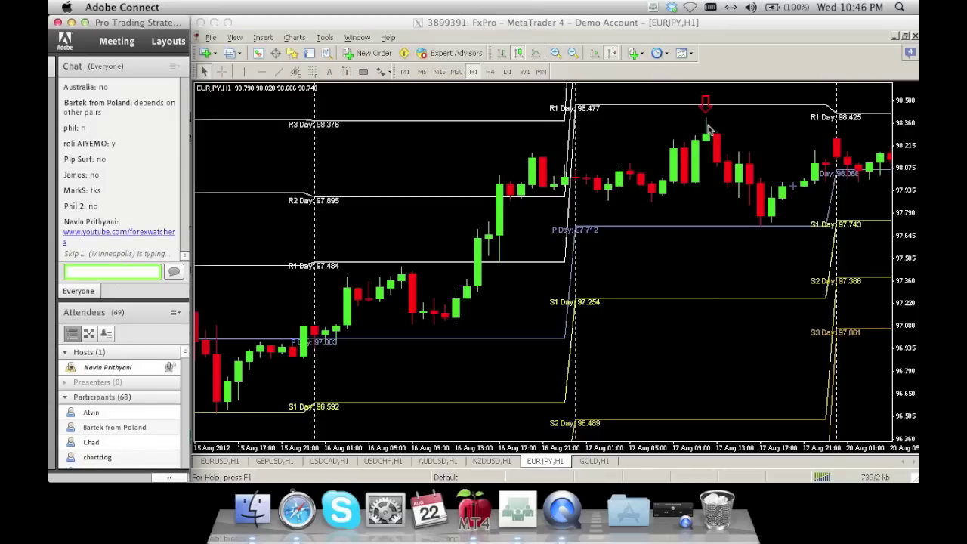
Step: Examine the earlier EURJPY hourly candles and pivot levels back to 2 August 2012
{"action": "left_click", "coordinate": [463, 166]}
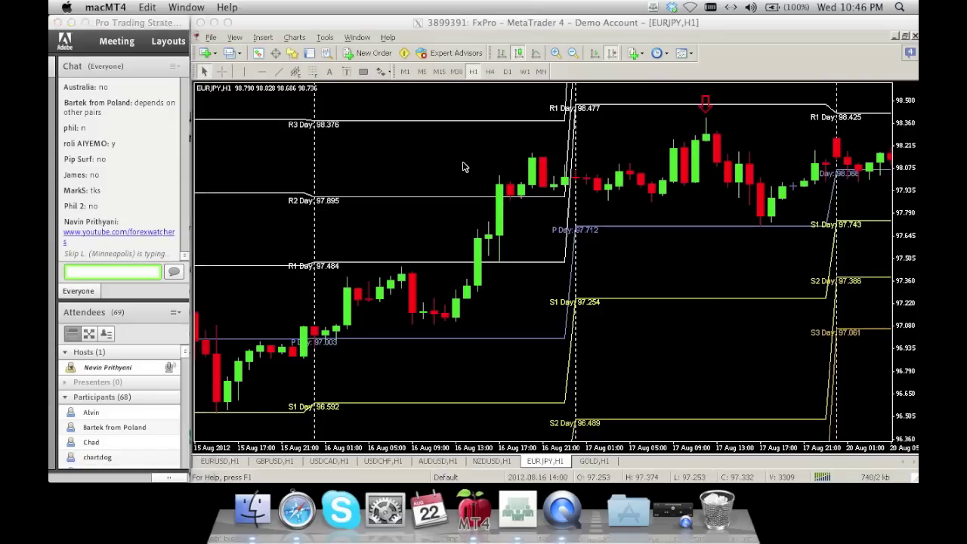
{"action": "left_click_drag", "start_coordinate": [464, 166], "coordinate": [619, 170]}
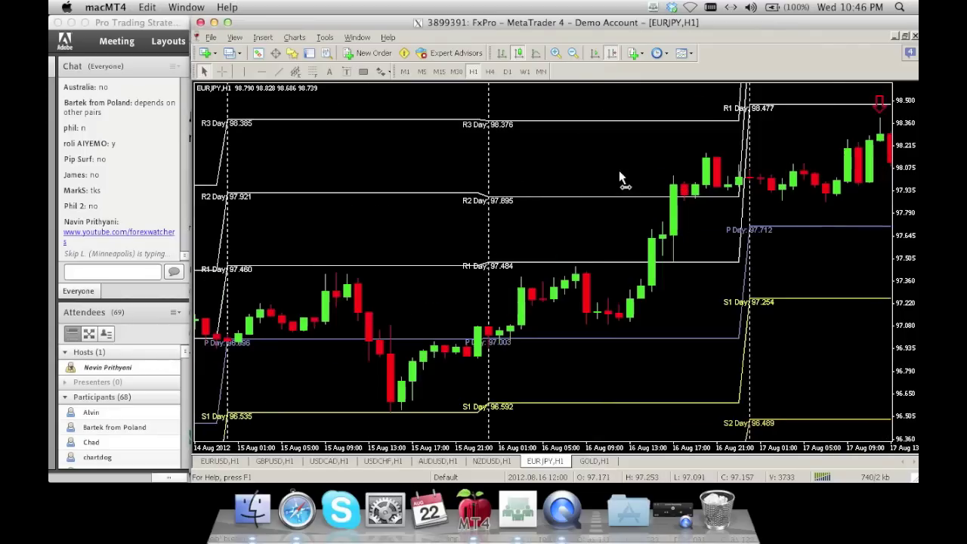
{"action": "left_click_drag", "start_coordinate": [388, 222], "coordinate": [685, 237]}
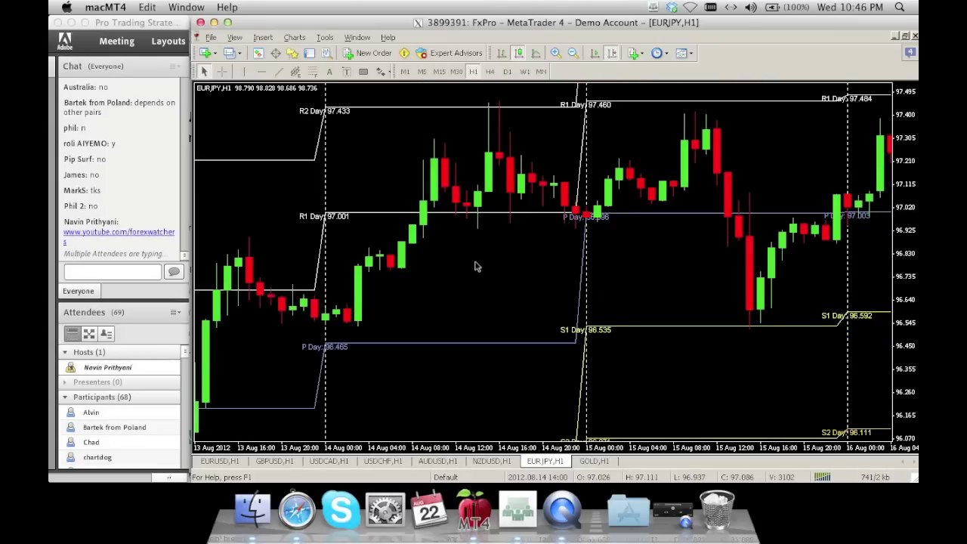
{"action": "left_click_drag", "start_coordinate": [475, 262], "coordinate": [583, 259]}
{"action": "left_click_drag", "start_coordinate": [476, 288], "coordinate": [683, 279]}
{"action": "left_click_drag", "start_coordinate": [453, 277], "coordinate": [682, 265]}
{"action": "left_click_drag", "start_coordinate": [416, 277], "coordinate": [470, 301]}
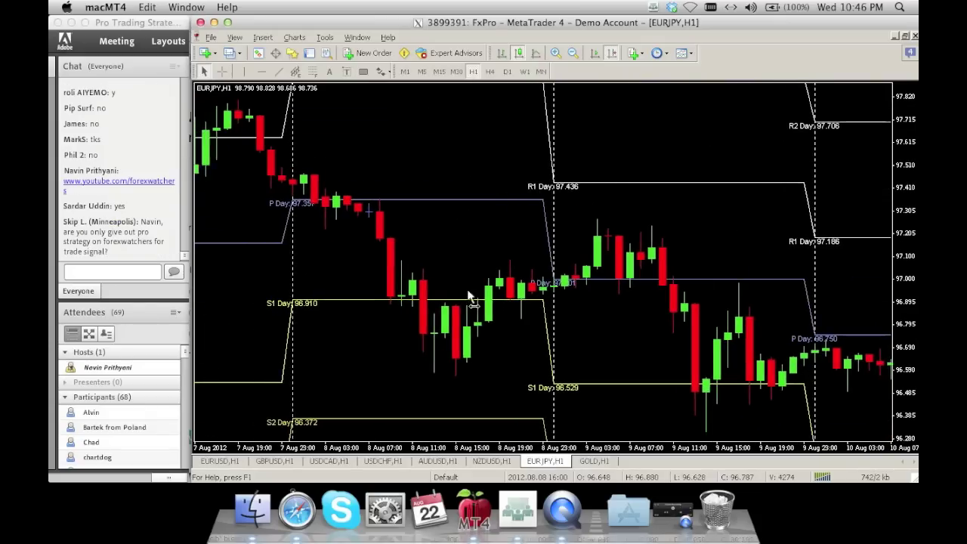
{"action": "left_click_drag", "start_coordinate": [385, 320], "coordinate": [433, 317]}
{"action": "left_click_drag", "start_coordinate": [370, 310], "coordinate": [736, 291]}
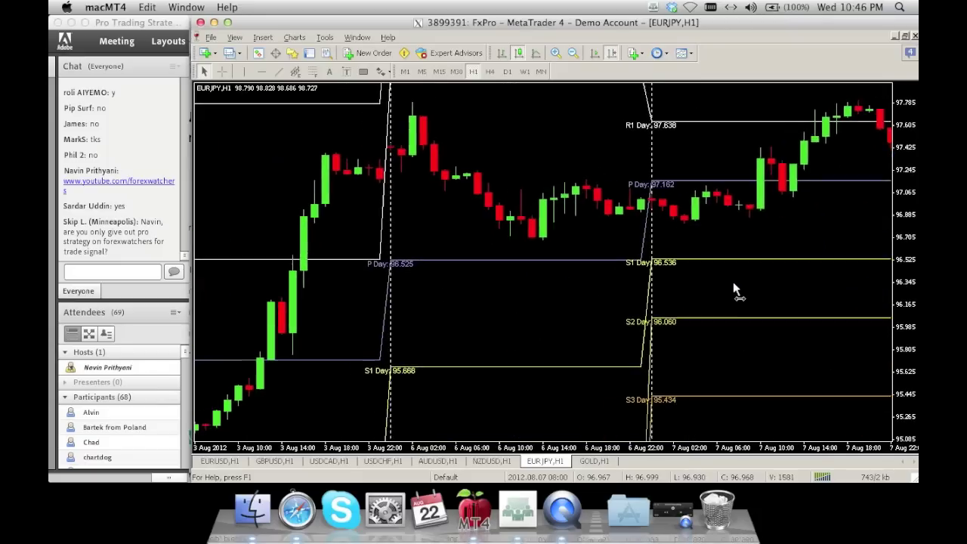
{"action": "left_click_drag", "start_coordinate": [548, 298], "coordinate": [652, 279]}
{"action": "left_click_drag", "start_coordinate": [340, 273], "coordinate": [525, 271]}
{"action": "left_click_drag", "start_coordinate": [434, 270], "coordinate": [554, 265]}
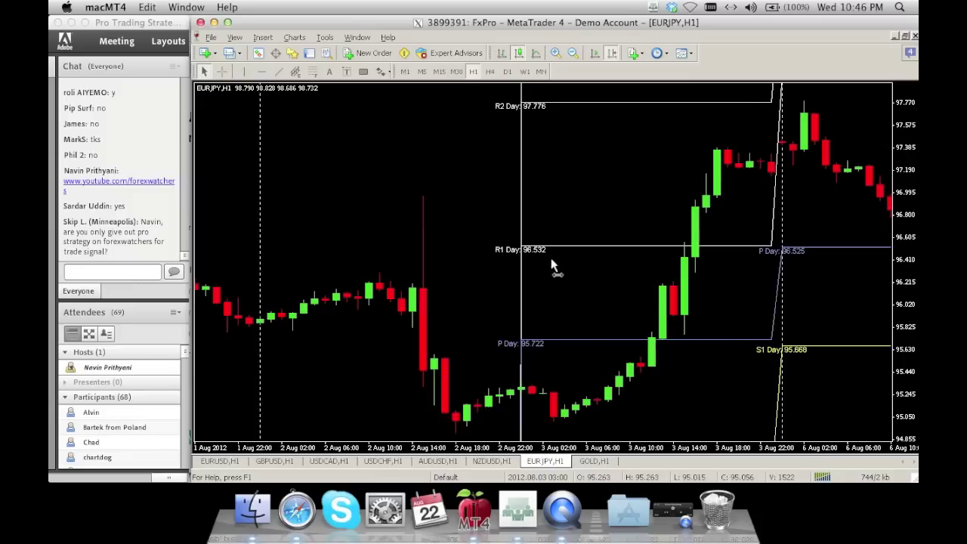
Step: Show the USDCHF hourly chart and examine its candles from the latest ones back to the long-wick candle of 2 August 2012
{"action": "left_click", "coordinate": [384, 460]}
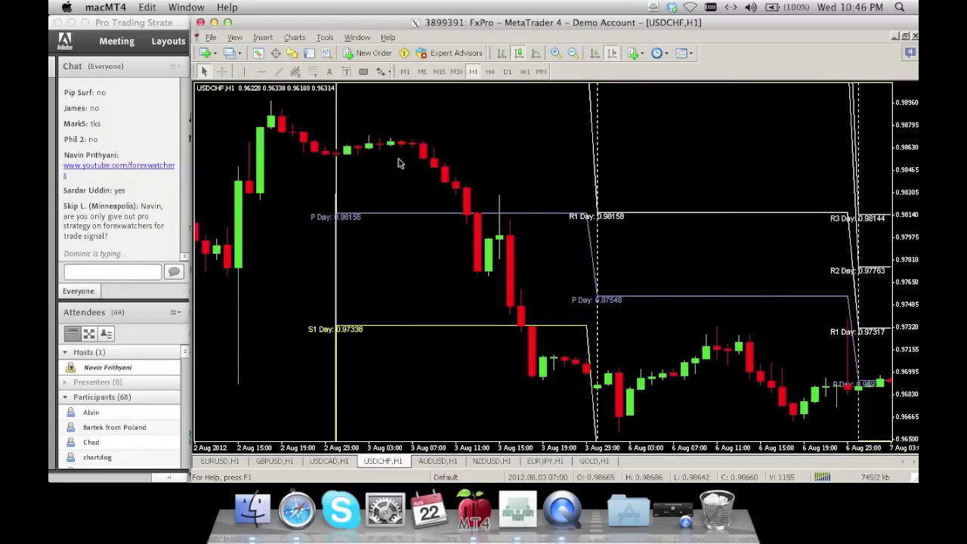
{"action": "left_click", "coordinate": [612, 54]}
{"action": "left_click_drag", "start_coordinate": [496, 181], "coordinate": [690, 188]}
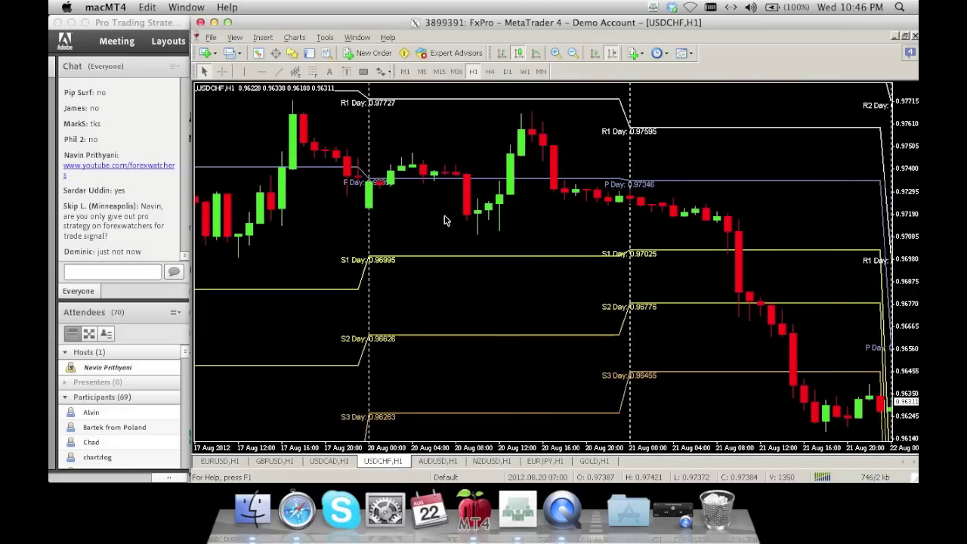
{"action": "left_click_drag", "start_coordinate": [449, 219], "coordinate": [751, 244]}
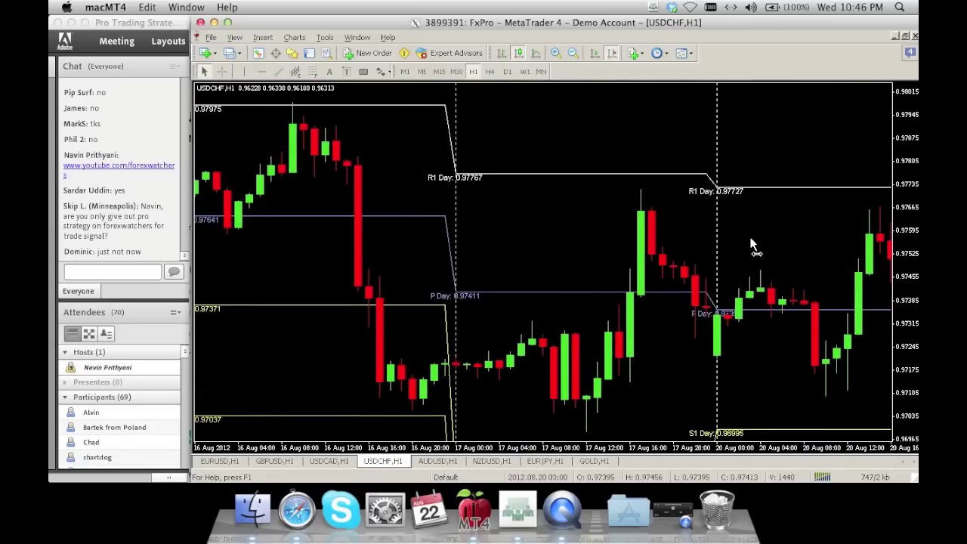
{"action": "left_click_drag", "start_coordinate": [559, 255], "coordinate": [701, 249]}
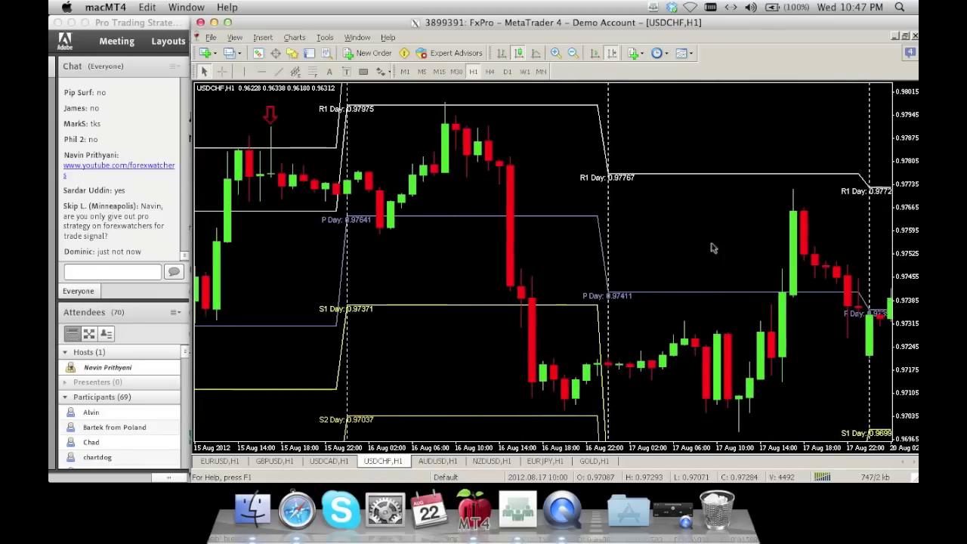
{"action": "left_click_drag", "start_coordinate": [446, 268], "coordinate": [680, 263]}
{"action": "left_click_drag", "start_coordinate": [529, 298], "coordinate": [725, 283]}
{"action": "left_click_drag", "start_coordinate": [402, 299], "coordinate": [644, 302]}
{"action": "left_click_drag", "start_coordinate": [408, 287], "coordinate": [606, 282]}
{"action": "left_click_drag", "start_coordinate": [406, 285], "coordinate": [542, 283]}
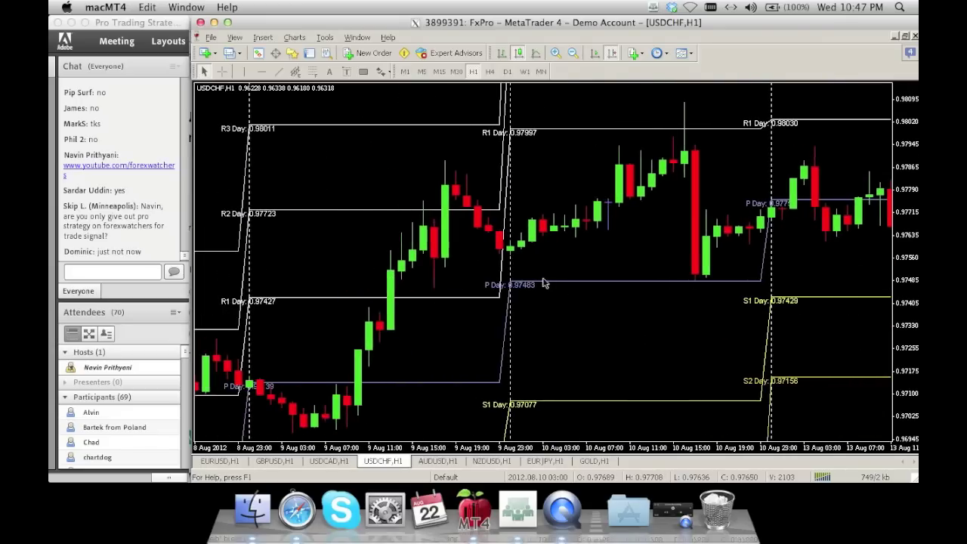
{"action": "left_click_drag", "start_coordinate": [310, 286], "coordinate": [540, 284]}
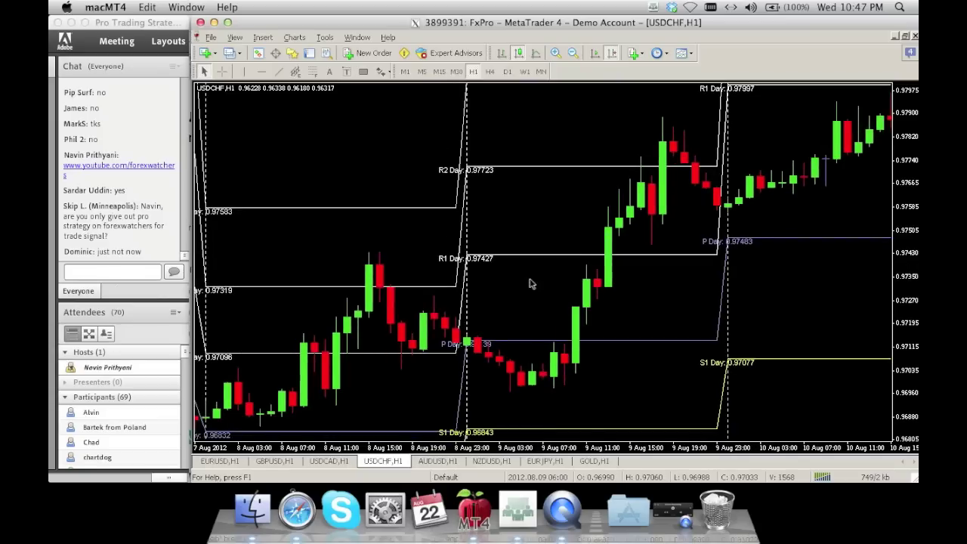
{"action": "left_click_drag", "start_coordinate": [438, 291], "coordinate": [637, 287]}
{"action": "left_click_drag", "start_coordinate": [405, 267], "coordinate": [755, 260]}
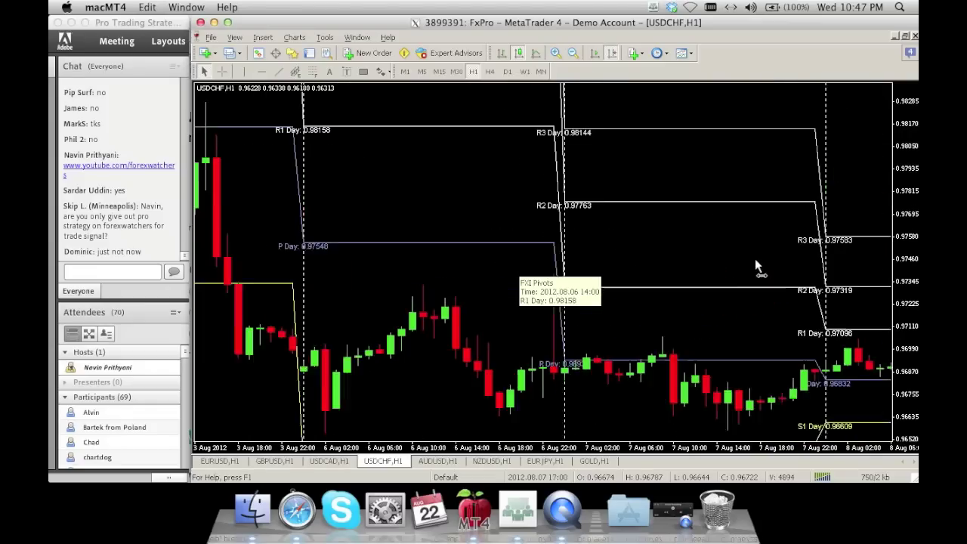
{"action": "left_click_drag", "start_coordinate": [514, 254], "coordinate": [635, 260]}
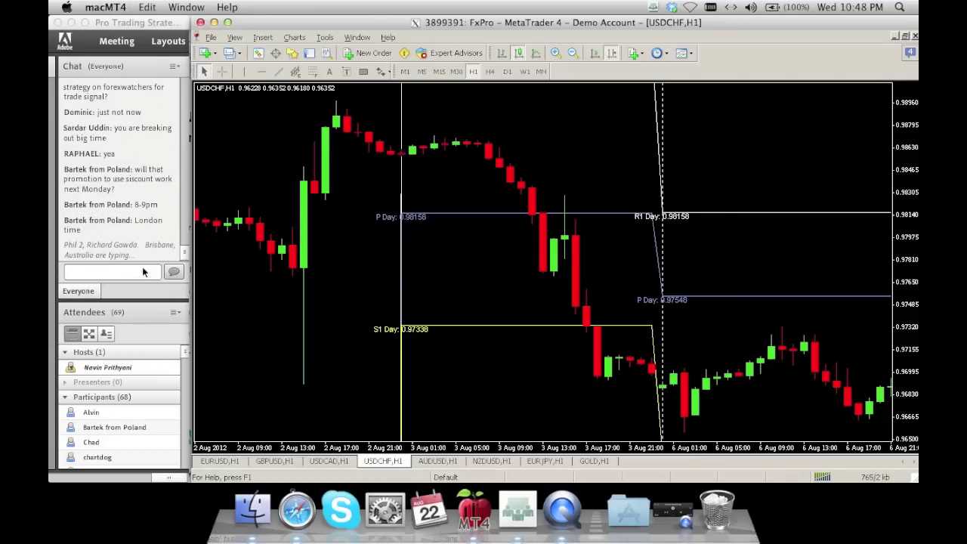
{"action": "left_click", "coordinate": [173, 272]}
{"action": "left_click", "coordinate": [133, 275]}
{"action": "type", "text": "http:"}
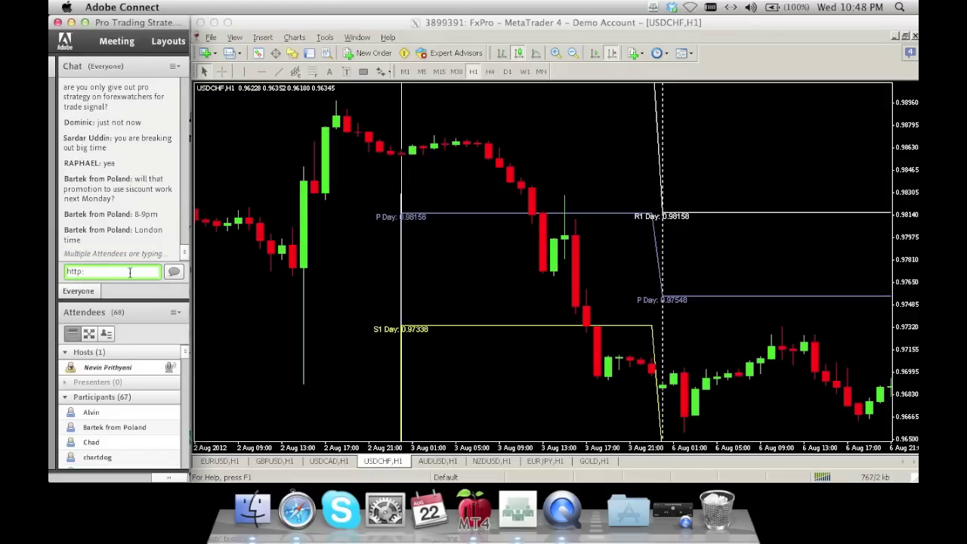
{"action": "type", "text": "//conference"}
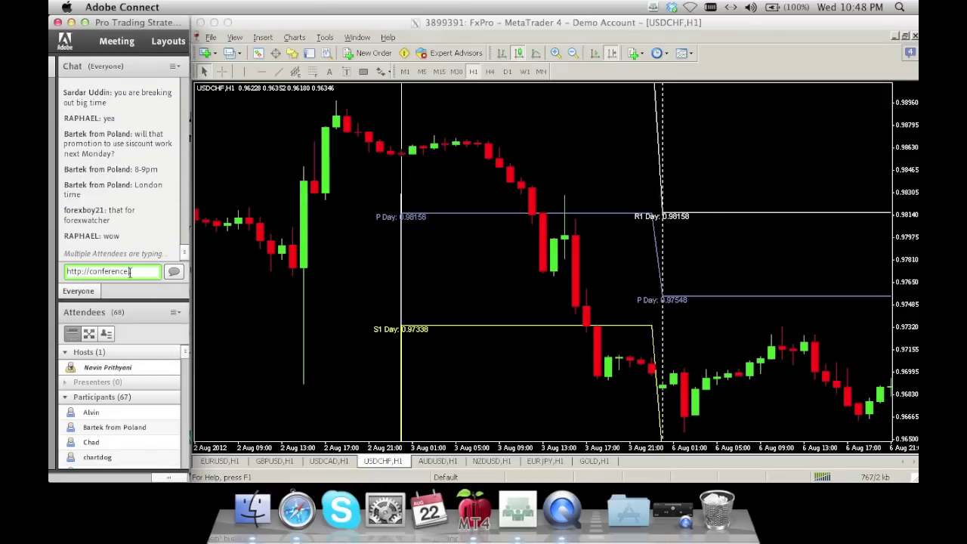
{"action": "type", "text": ".forexwatchers.com"}
{"action": "key", "text": "Return"}
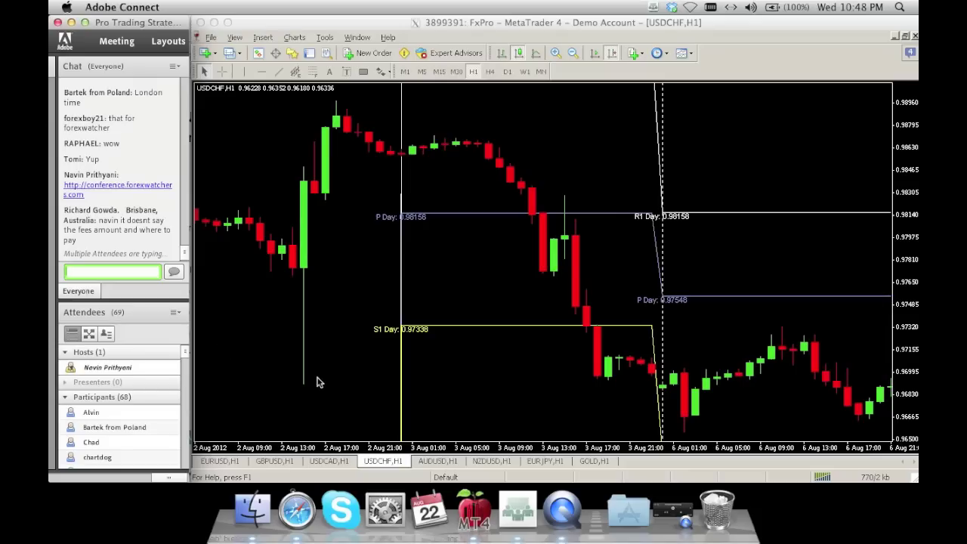
Step: Show the EURUSD hourly chart at the candles of 16 and 17 August 2012
{"action": "left_click", "coordinate": [216, 462]}
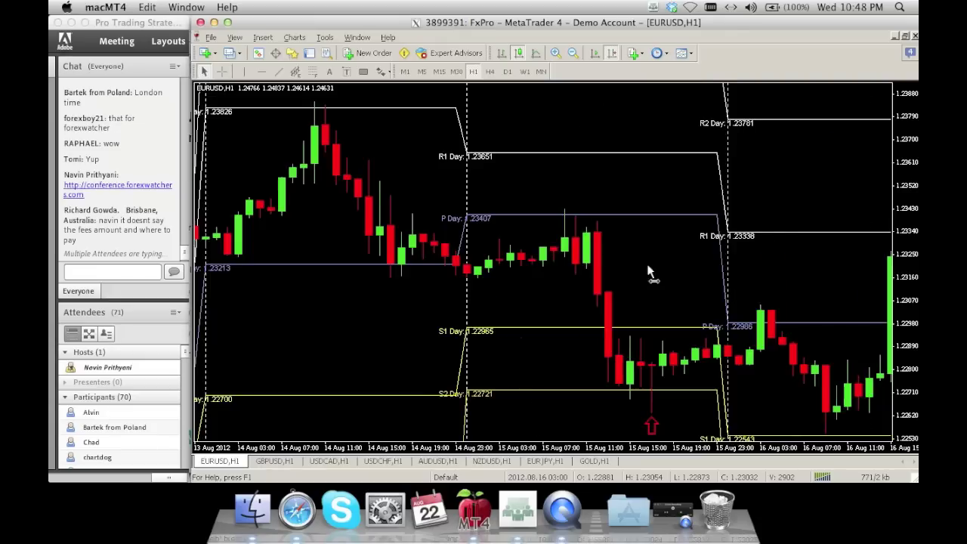
{"action": "scroll", "coordinate": [647, 272], "scroll_direction": "down", "scroll_amount": 10}
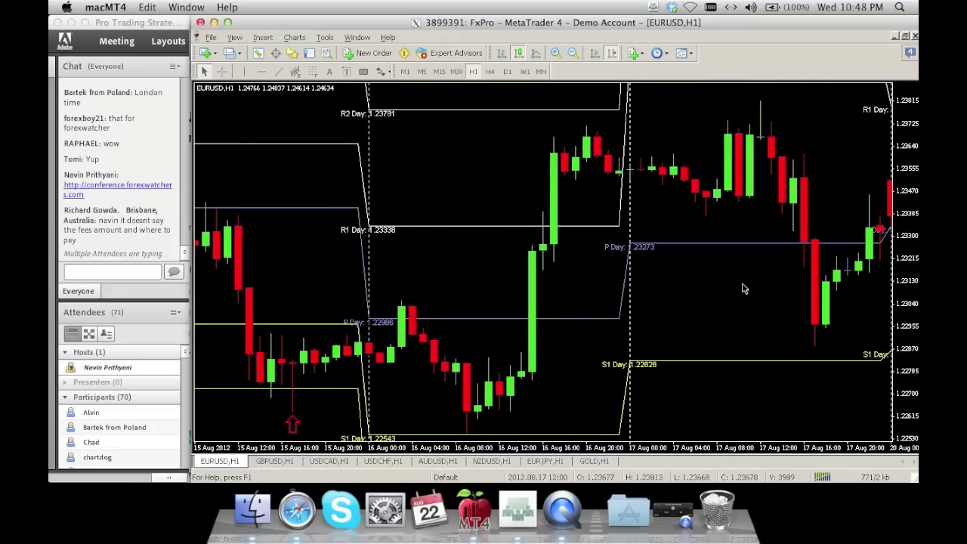
{"action": "mouse_move", "coordinate": [738, 287]}
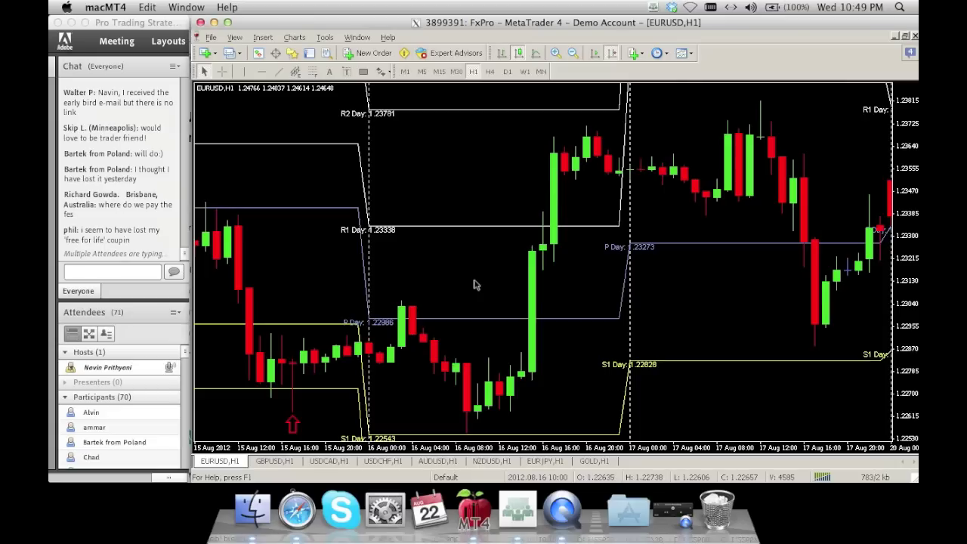
Step: Place an up arrow below the green EURUSD candle of 13 August 2012 whose upper wick reaches towards the R1 Day line
{"action": "left_click_drag", "start_coordinate": [415, 283], "coordinate": [484, 285]}
{"action": "mouse_move", "coordinate": [375, 274]}
{"action": "left_mouse_down"}
{"action": "mouse_move", "coordinate": [520, 275]}
{"action": "mouse_move", "coordinate": [522, 263]}
{"action": "mouse_move", "coordinate": [540, 324]}
{"action": "left_mouse_up"}
{"action": "left_click_drag", "start_coordinate": [446, 295], "coordinate": [567, 302]}
{"action": "left_click_drag", "start_coordinate": [503, 302], "coordinate": [559, 303]}
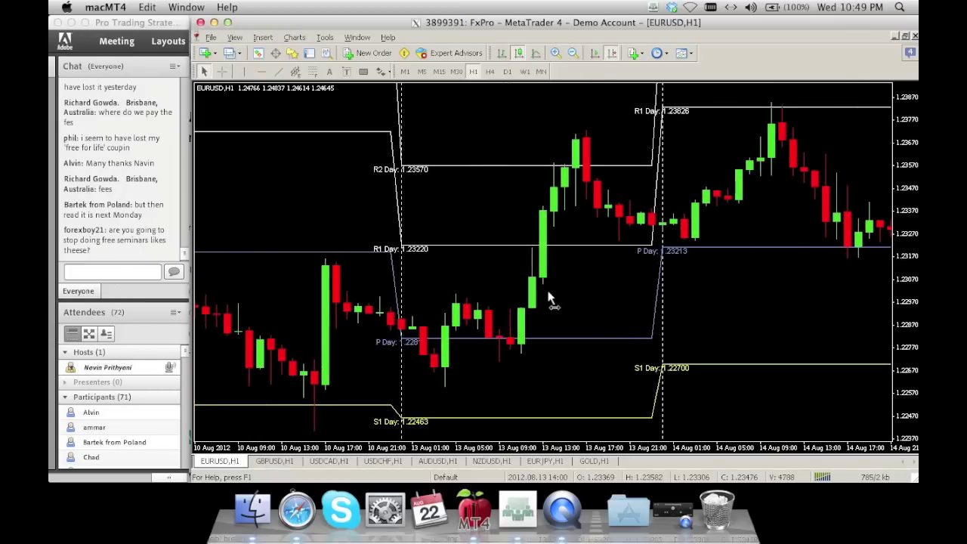
{"action": "left_click", "coordinate": [382, 71]}
{"action": "left_click", "coordinate": [400, 118]}
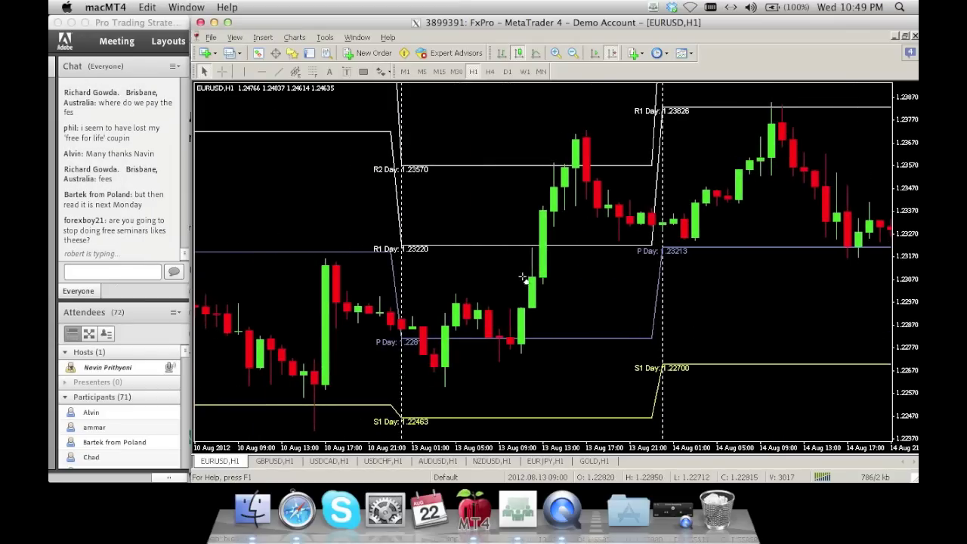
{"action": "left_click", "coordinate": [532, 319]}
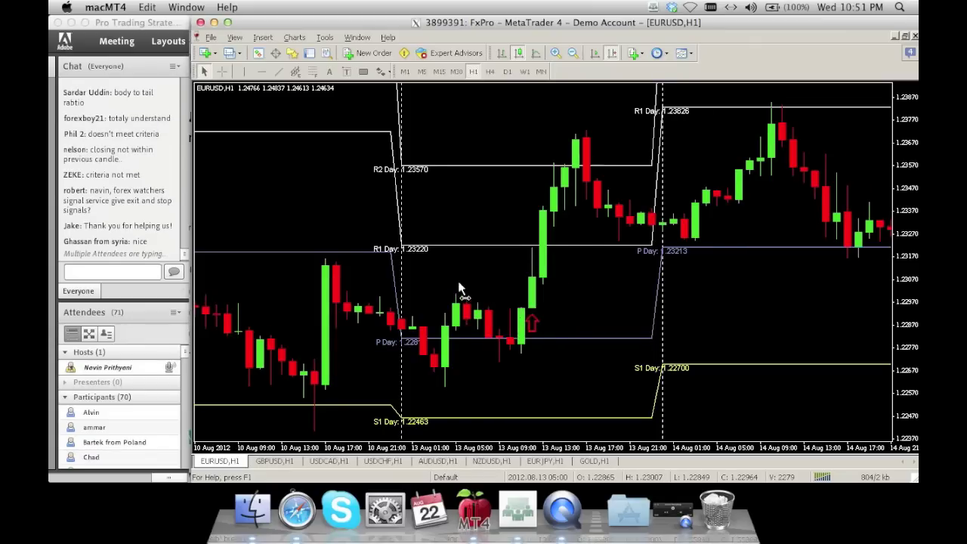
{"action": "left_click_drag", "start_coordinate": [462, 289], "coordinate": [473, 289]}
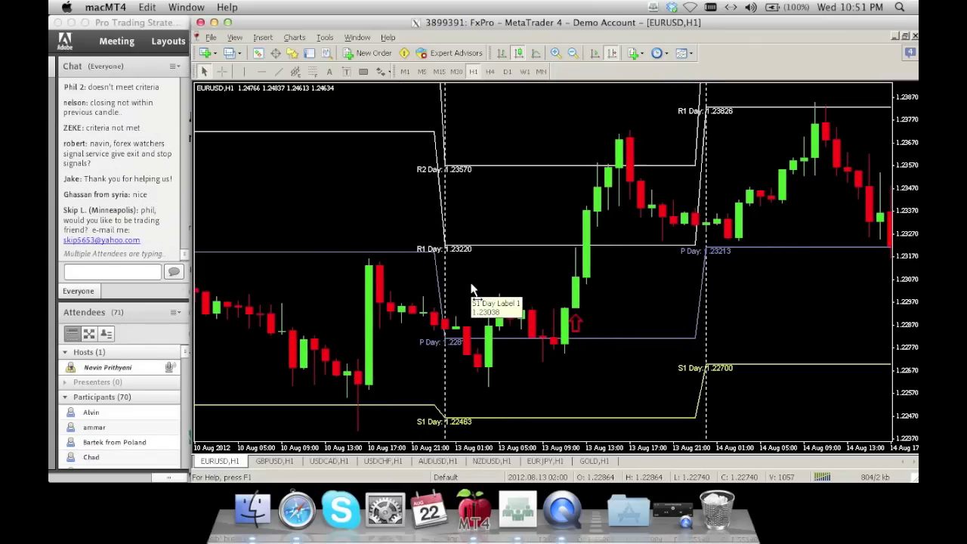
{"action": "left_click", "coordinate": [121, 272]}
{"action": "type", "text": "Hi"}
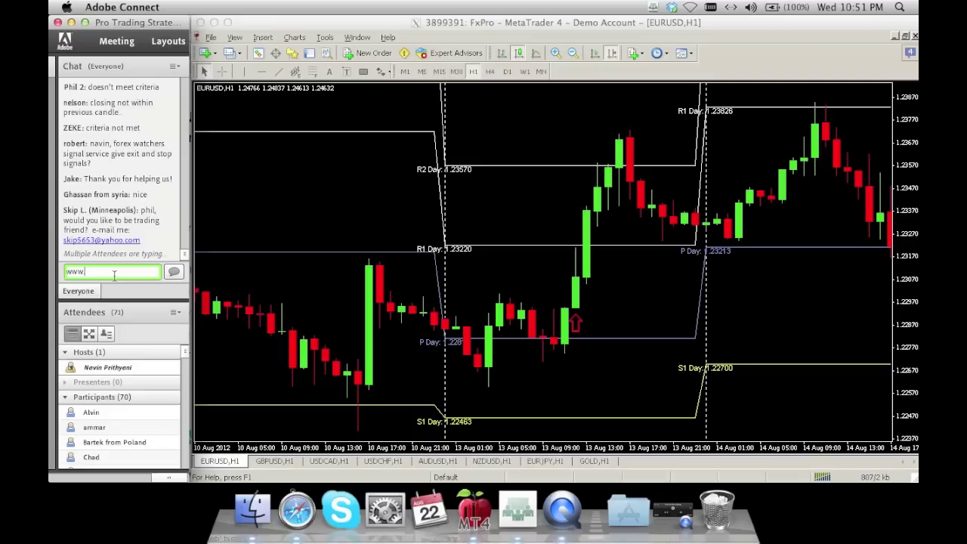
{"action": "type", "text": ".com/"}
{"action": "type", "text": "urba"}
{"action": "type", "text": "xwatchers"}
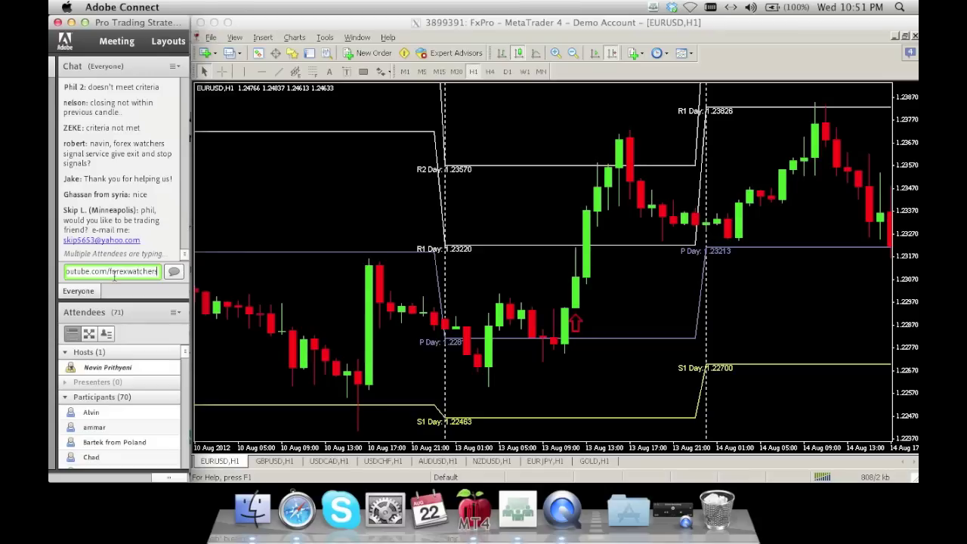
{"action": "key", "text": "Return"}
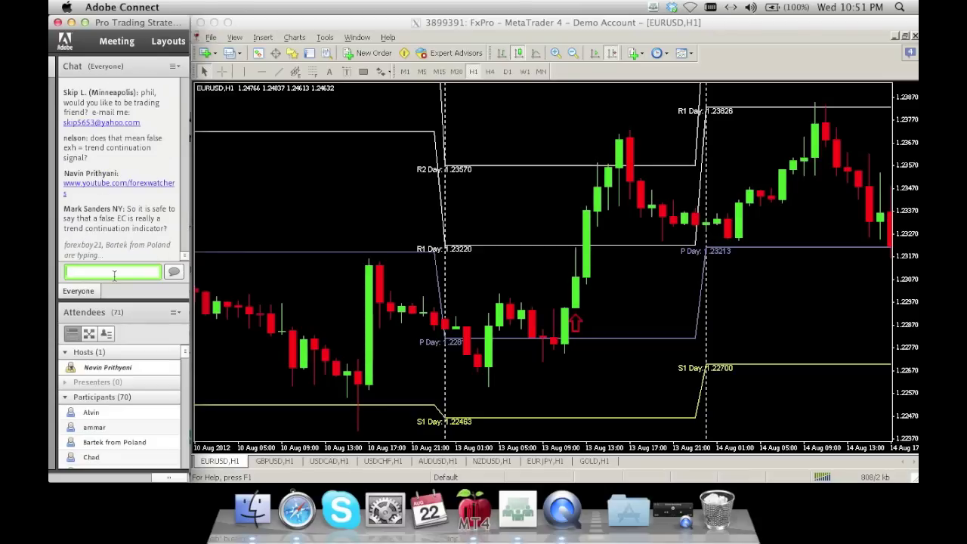
Step: Examine the earlier EURUSD hourly candles and pivot levels back to the long-wick candle of 2 August 2012
{"action": "left_click", "coordinate": [330, 309]}
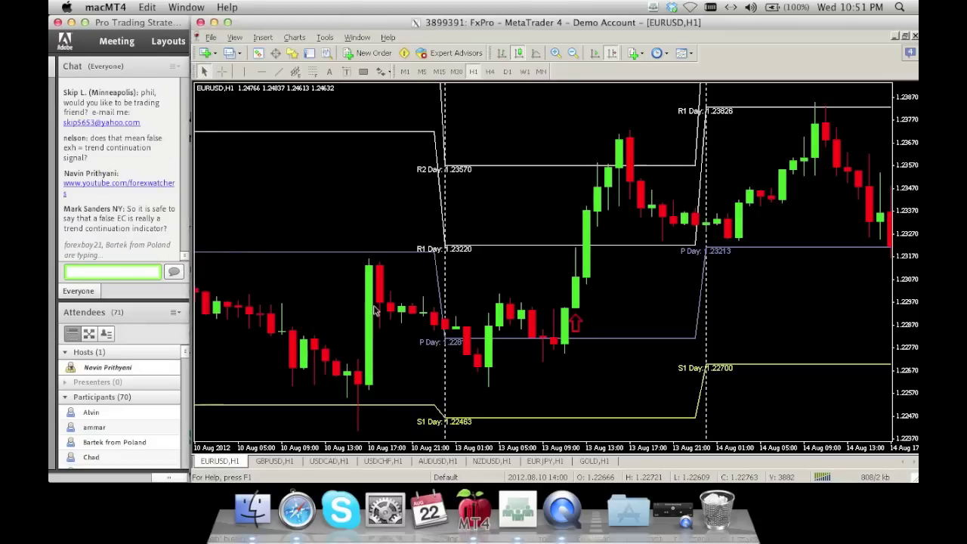
{"action": "left_click_drag", "start_coordinate": [343, 307], "coordinate": [461, 303]}
{"action": "left_click_drag", "start_coordinate": [390, 302], "coordinate": [514, 302]}
{"action": "mouse_move", "coordinate": [362, 310]}
{"action": "left_mouse_down"}
{"action": "mouse_move", "coordinate": [400, 317]}
{"action": "mouse_move", "coordinate": [459, 309]}
{"action": "left_mouse_up"}
{"action": "mouse_move", "coordinate": [369, 288]}
{"action": "left_mouse_down"}
{"action": "mouse_move", "coordinate": [541, 231]}
{"action": "mouse_move", "coordinate": [581, 257]}
{"action": "left_mouse_up"}
{"action": "mouse_move", "coordinate": [423, 262]}
{"action": "left_mouse_down"}
{"action": "mouse_move", "coordinate": [499, 257]}
{"action": "mouse_move", "coordinate": [567, 270]}
{"action": "left_mouse_up"}
{"action": "left_click_drag", "start_coordinate": [403, 298], "coordinate": [471, 300]}
{"action": "left_click_drag", "start_coordinate": [377, 302], "coordinate": [636, 305]}
{"action": "left_click_drag", "start_coordinate": [426, 265], "coordinate": [553, 255]}
{"action": "left_click_drag", "start_coordinate": [416, 266], "coordinate": [611, 262]}
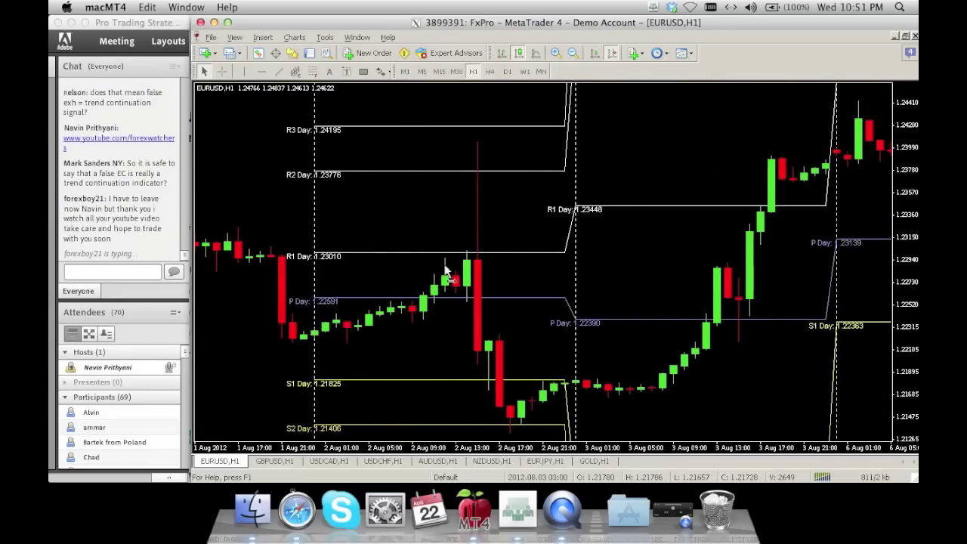
{"action": "left_click_drag", "start_coordinate": [451, 273], "coordinate": [625, 270]}
Step: Examine the GBPUSD hourly candles and pivot levels back from 15 August to 6 August 2012
{"action": "left_click", "coordinate": [274, 461]}
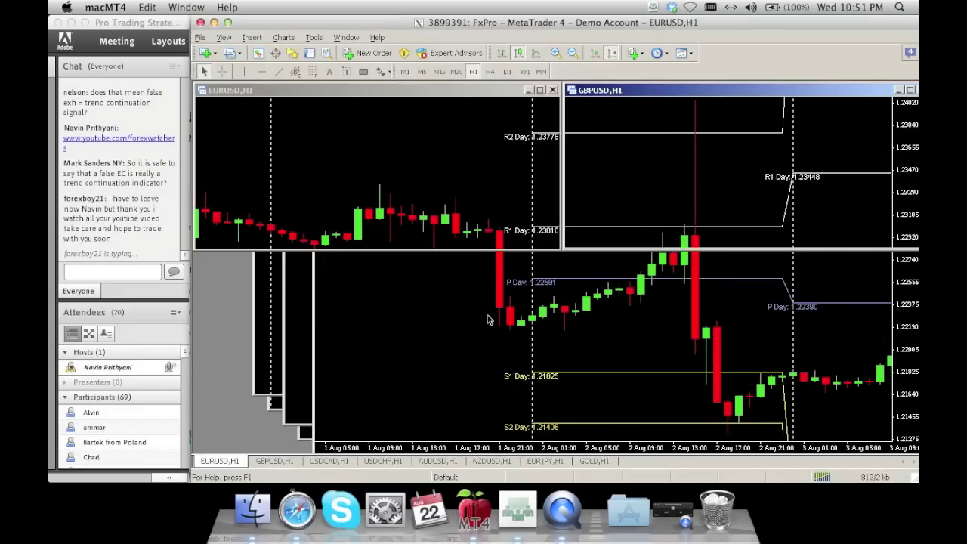
{"action": "left_click_drag", "start_coordinate": [413, 223], "coordinate": [537, 211]}
{"action": "left_click_drag", "start_coordinate": [357, 219], "coordinate": [570, 217]}
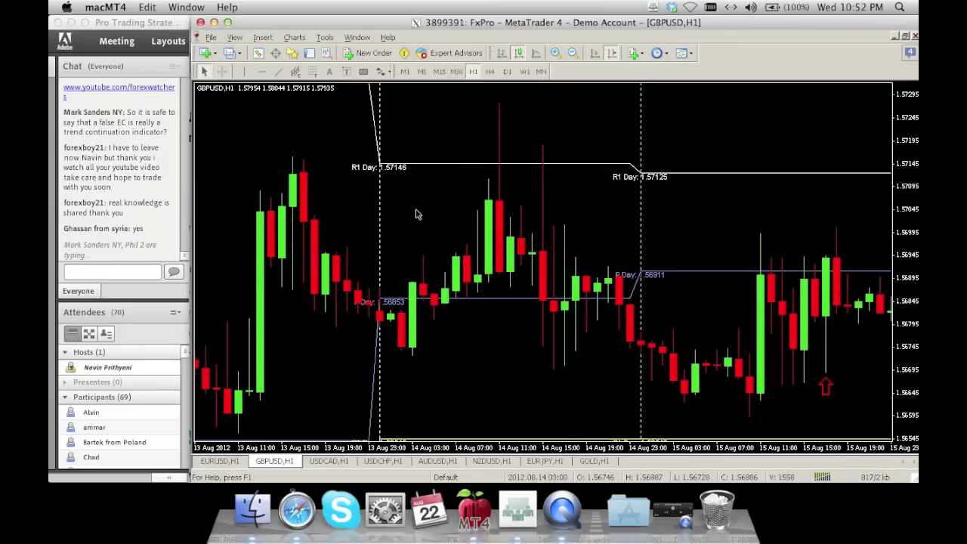
{"action": "left_click_drag", "start_coordinate": [415, 214], "coordinate": [555, 223]}
{"action": "scroll", "coordinate": [555, 222], "scroll_direction": "up", "scroll_amount": 3}
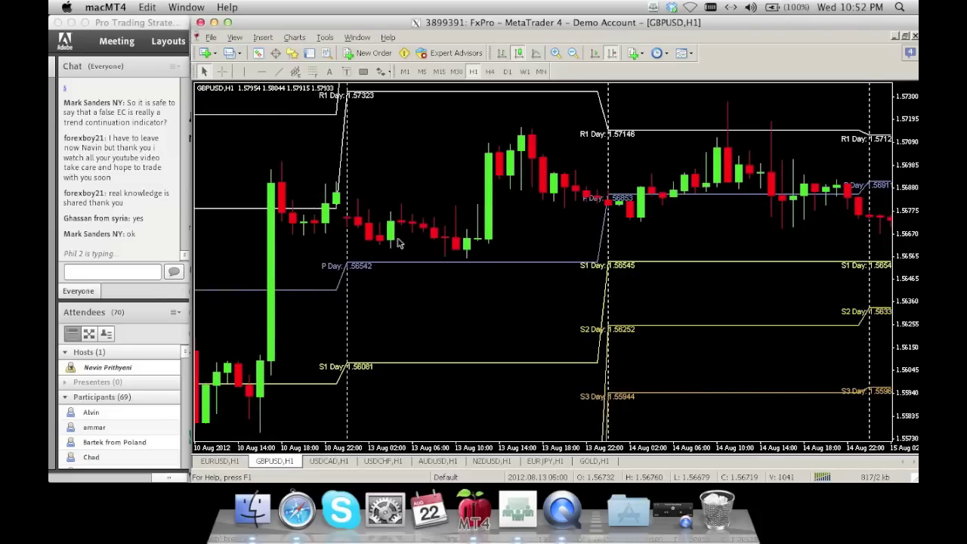
{"action": "scroll", "coordinate": [521, 242], "scroll_direction": "up", "scroll_amount": 4}
{"action": "scroll", "coordinate": [389, 248], "scroll_direction": "up", "scroll_amount": 2}
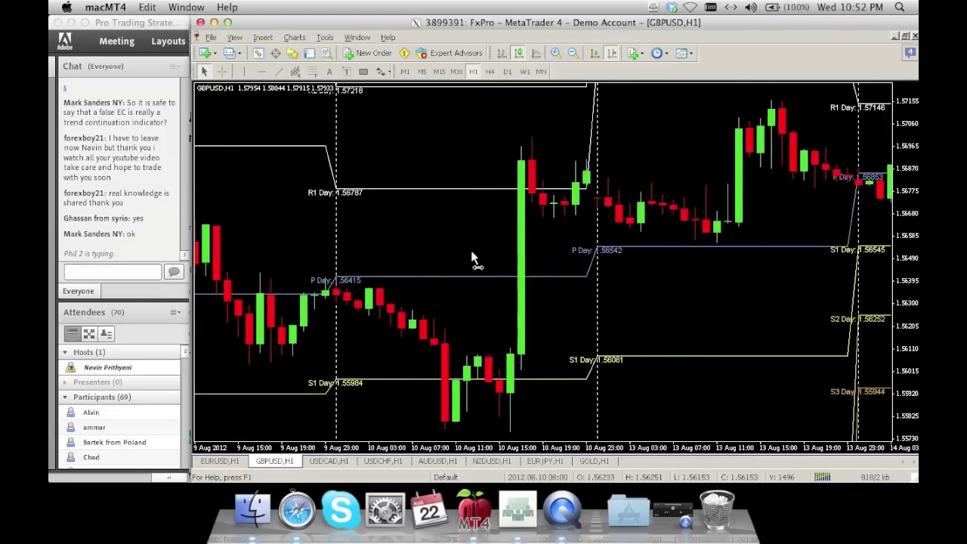
{"action": "scroll", "coordinate": [473, 259], "scroll_direction": "up", "scroll_amount": 1}
{"action": "left_click_drag", "start_coordinate": [339, 230], "coordinate": [491, 238]}
{"action": "left_click_drag", "start_coordinate": [356, 223], "coordinate": [516, 221]}
{"action": "left_click_drag", "start_coordinate": [333, 239], "coordinate": [498, 237]}
{"action": "left_click_drag", "start_coordinate": [289, 240], "coordinate": [518, 233]}
{"action": "left_click_drag", "start_coordinate": [438, 232], "coordinate": [499, 227]}
{"action": "left_click_drag", "start_coordinate": [348, 227], "coordinate": [485, 226]}
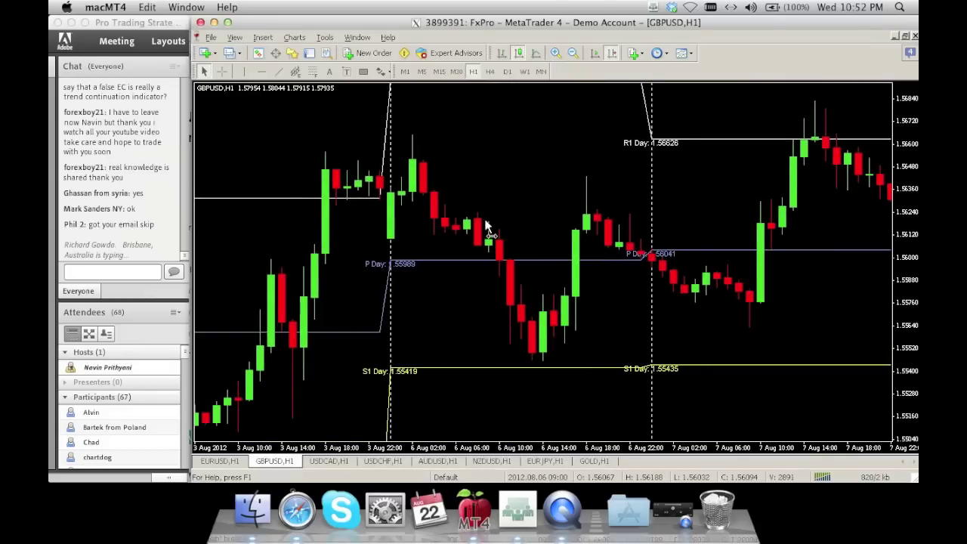
Step: Place a down arrow above the long upper wick of the green GBPUSD candle late on 6 August 2012
{"action": "left_click", "coordinate": [382, 71]}
{"action": "left_click", "coordinate": [407, 137]}
{"action": "left_click", "coordinate": [588, 158]}
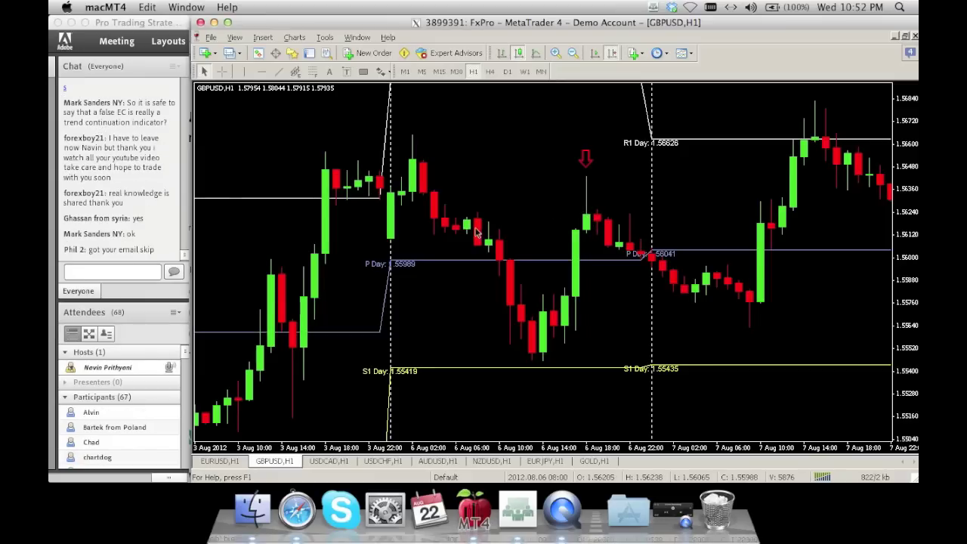
Step: Examine the earlier GBPUSD hourly candles from 3 August back to the long-wick candles of 27 July 2012
{"action": "scroll", "coordinate": [534, 243], "scroll_direction": "up", "scroll_amount": 5}
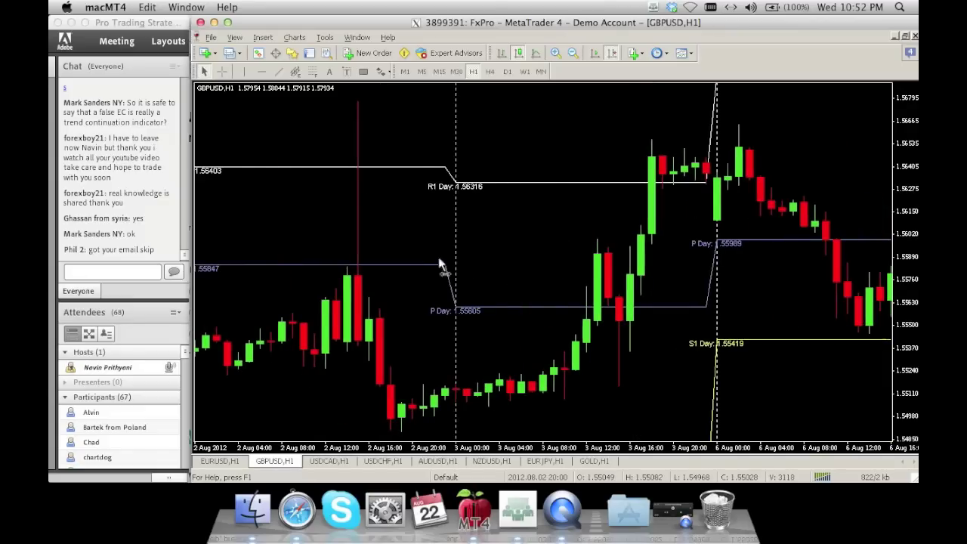
{"action": "left_click_drag", "start_coordinate": [438, 267], "coordinate": [518, 263]}
{"action": "left_click_drag", "start_coordinate": [423, 231], "coordinate": [548, 224]}
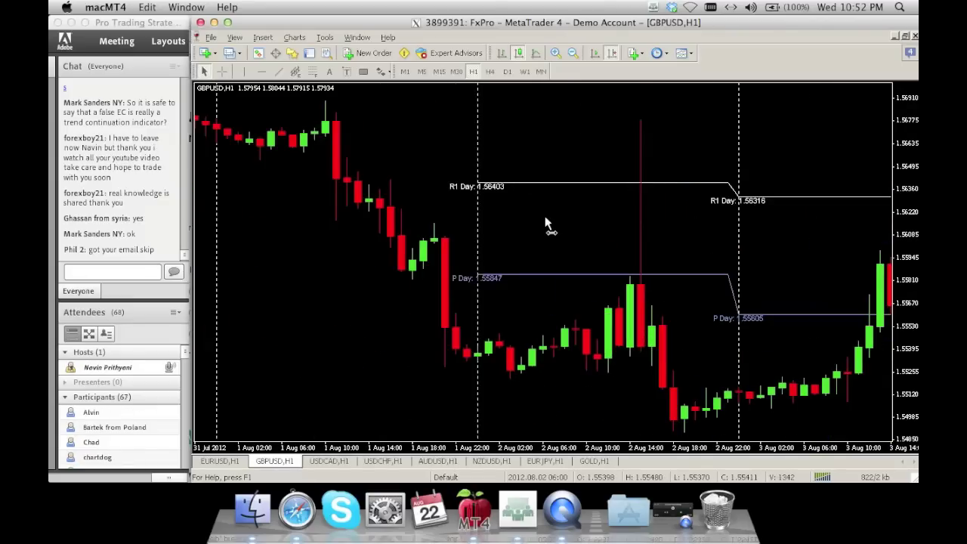
{"action": "left_click_drag", "start_coordinate": [385, 249], "coordinate": [455, 244]}
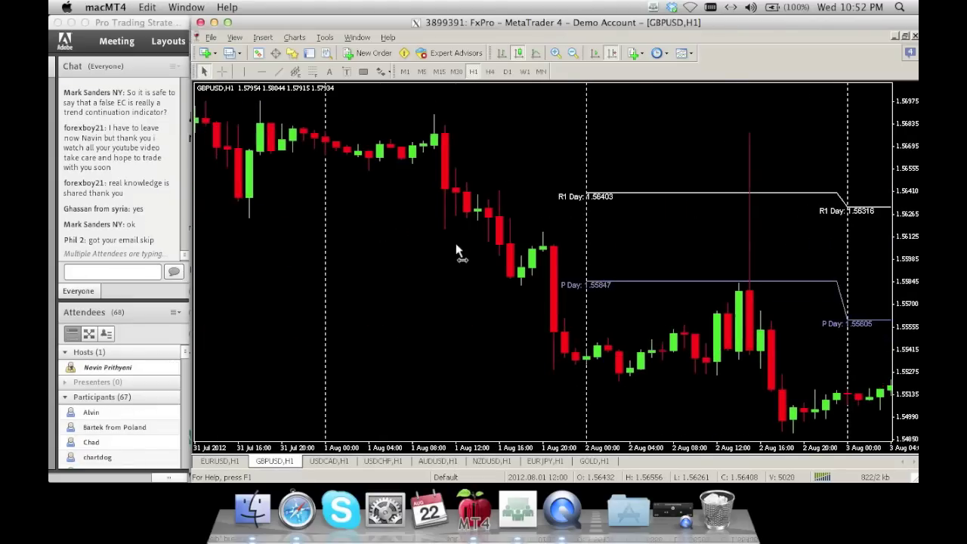
{"action": "left_click_drag", "start_coordinate": [345, 254], "coordinate": [517, 256]}
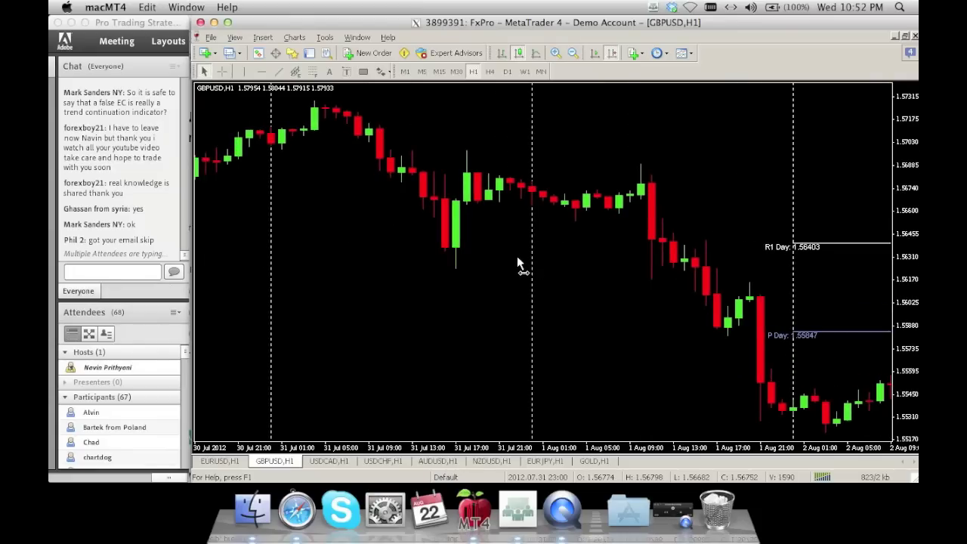
{"action": "left_click_drag", "start_coordinate": [366, 275], "coordinate": [550, 276]}
{"action": "left_click_drag", "start_coordinate": [421, 309], "coordinate": [624, 304]}
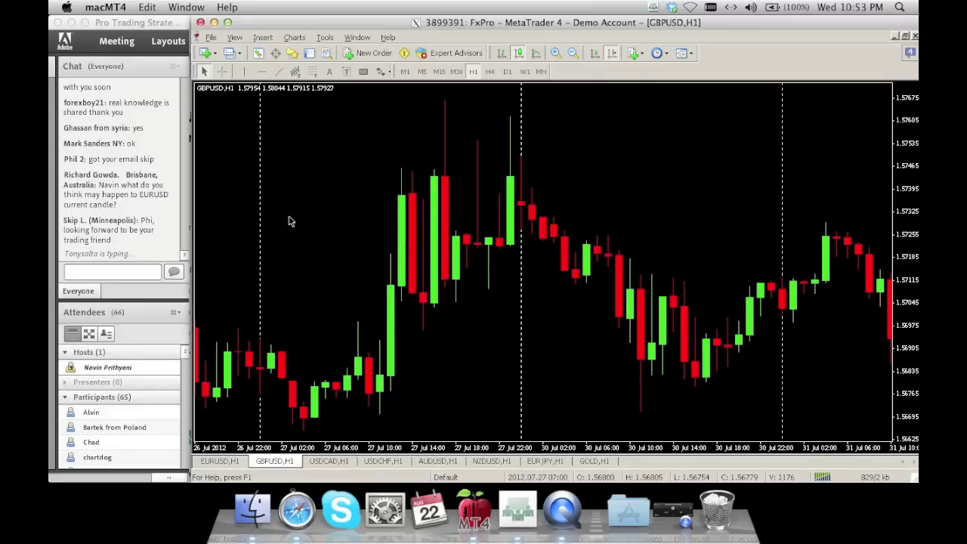
Step: Bring the EURUSD and GBPUSD hourly charts to their latest candles of 22 August 2012, with the chart shift on
{"action": "left_click", "coordinate": [225, 461]}
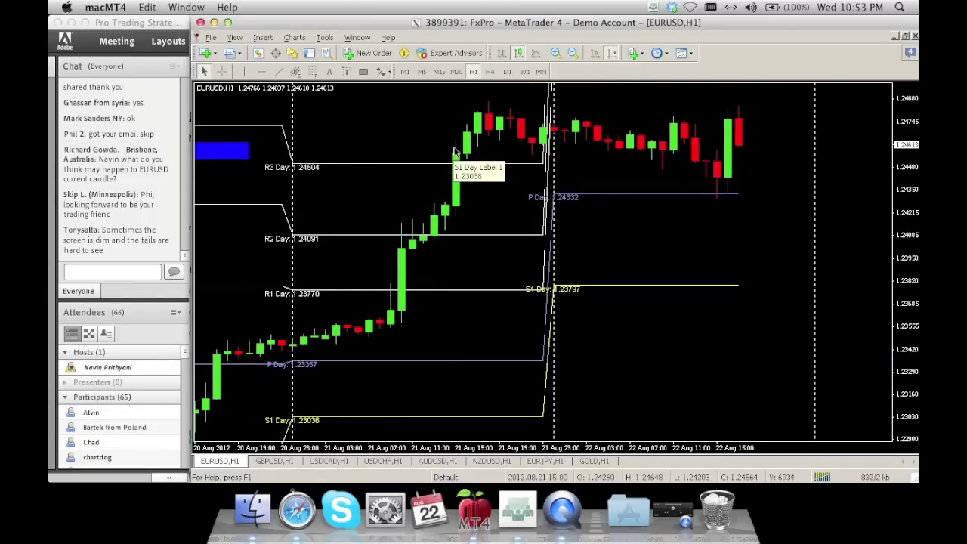
{"action": "left_click", "coordinate": [284, 462]}
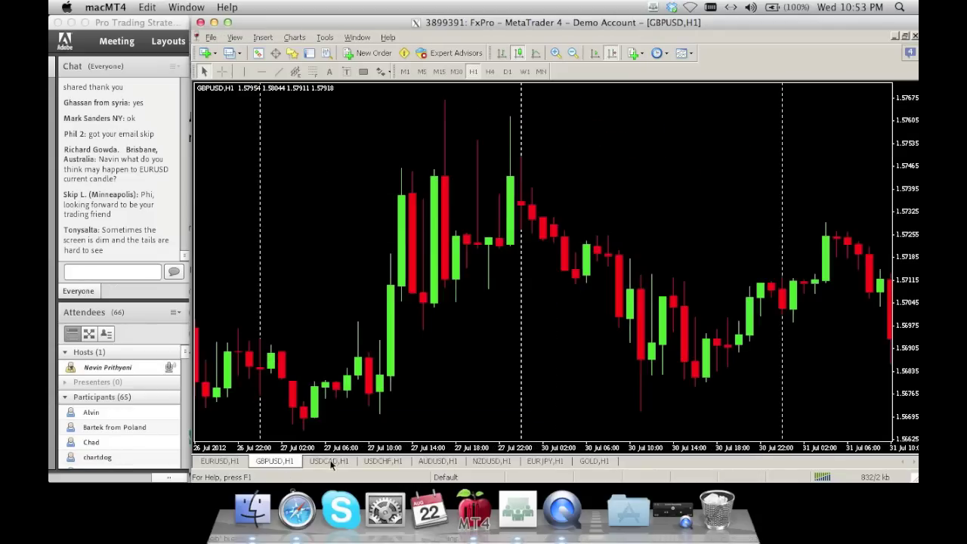
{"action": "left_click", "coordinate": [613, 55]}
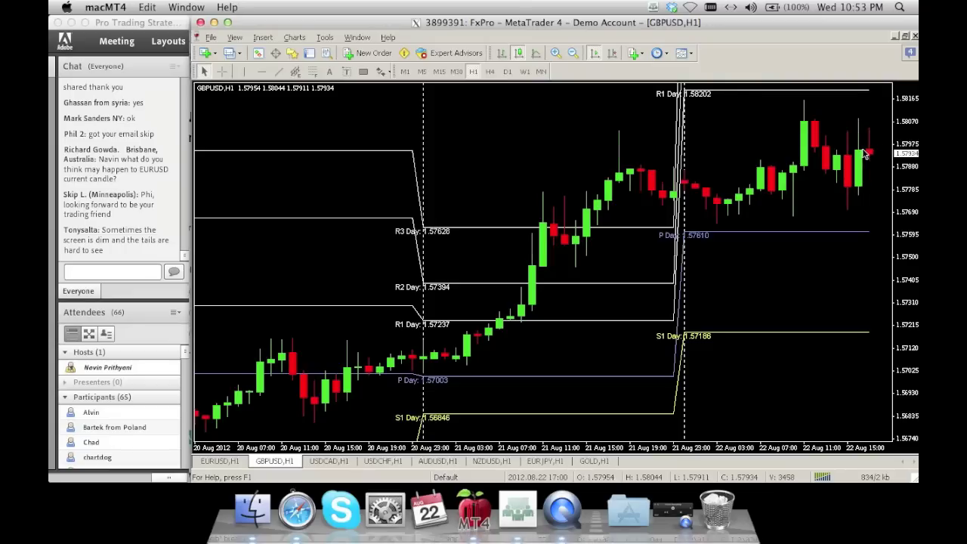
{"action": "left_click", "coordinate": [611, 54]}
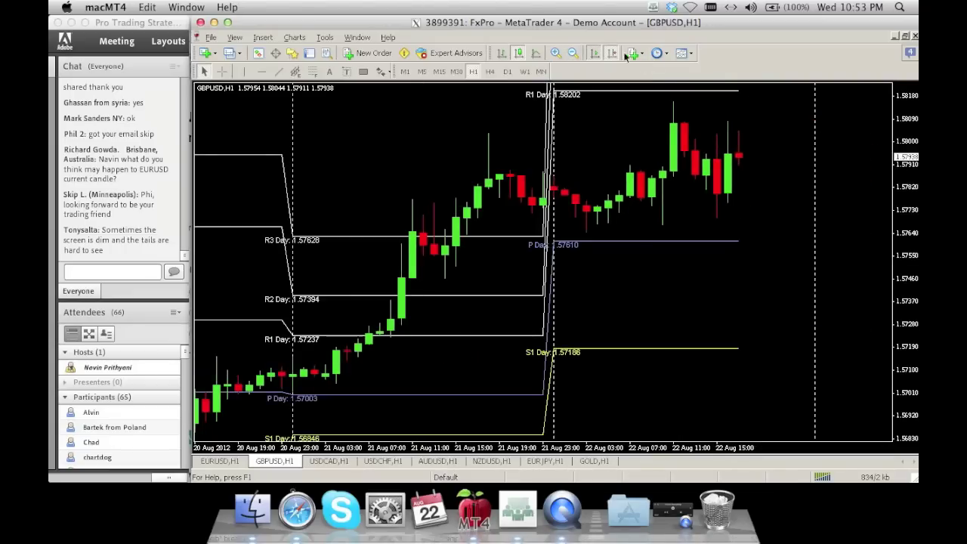
Step: Mark the latest GBPUSD hourly candle with a down arrow above it and a horizontal line at about 1.5795
{"action": "left_click", "coordinate": [382, 71]}
{"action": "left_click", "coordinate": [408, 138]}
{"action": "left_click", "coordinate": [738, 112]}
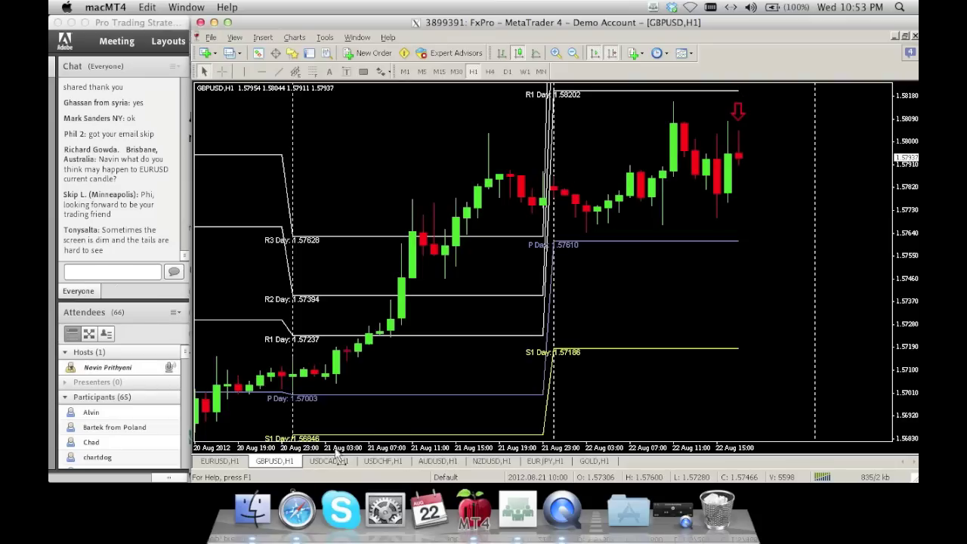
{"action": "left_click", "coordinate": [261, 71]}
{"action": "left_click_drag", "start_coordinate": [285, 143], "coordinate": [285, 155]}
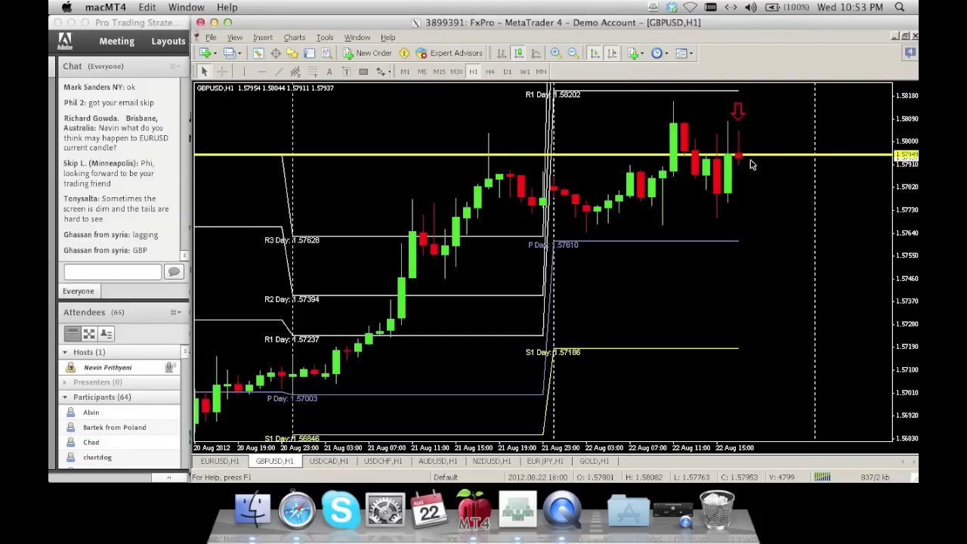
{"action": "mouse_move", "coordinate": [744, 237]}
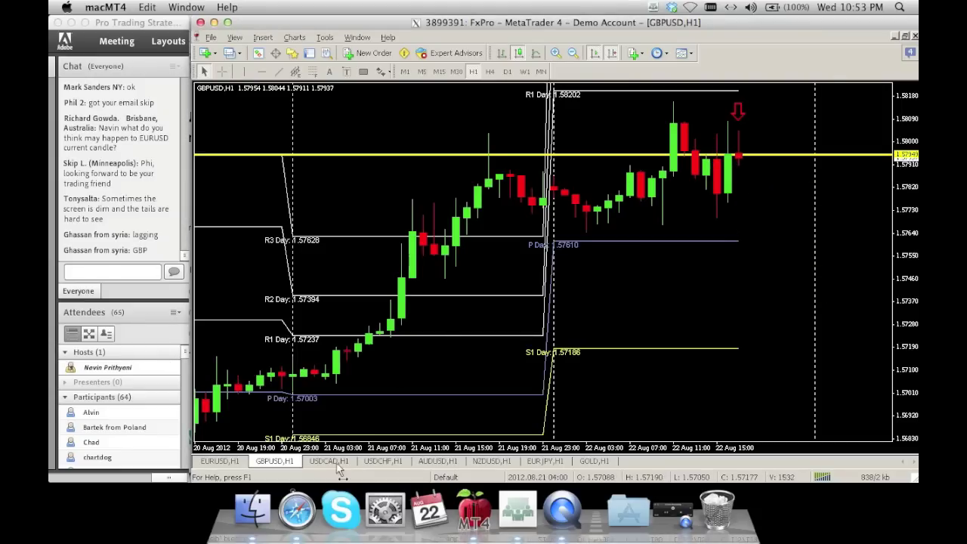
Step: Check the USDCAD hourly chart and bring the USDCHF hourly chart to its latest candles of 22 August 2012
{"action": "left_click", "coordinate": [330, 462]}
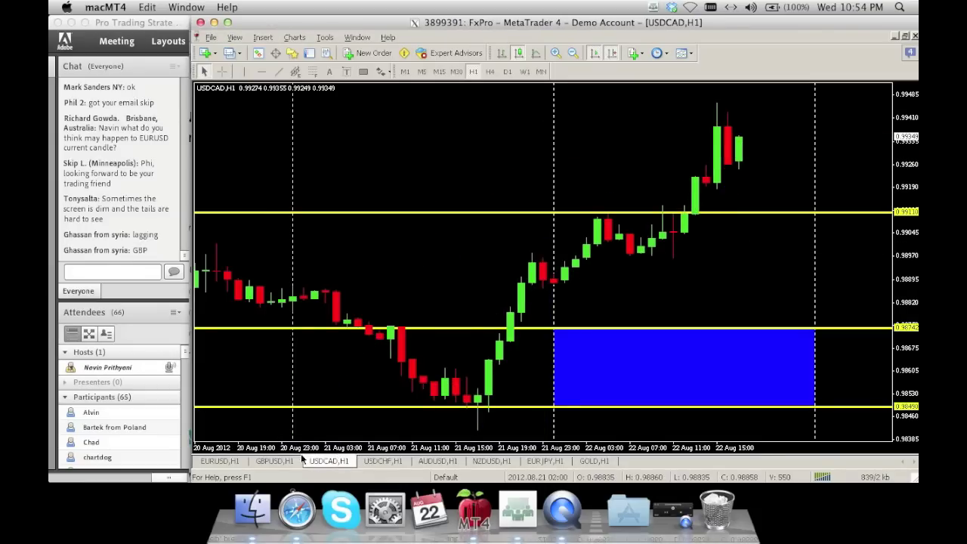
{"action": "left_click", "coordinate": [384, 461]}
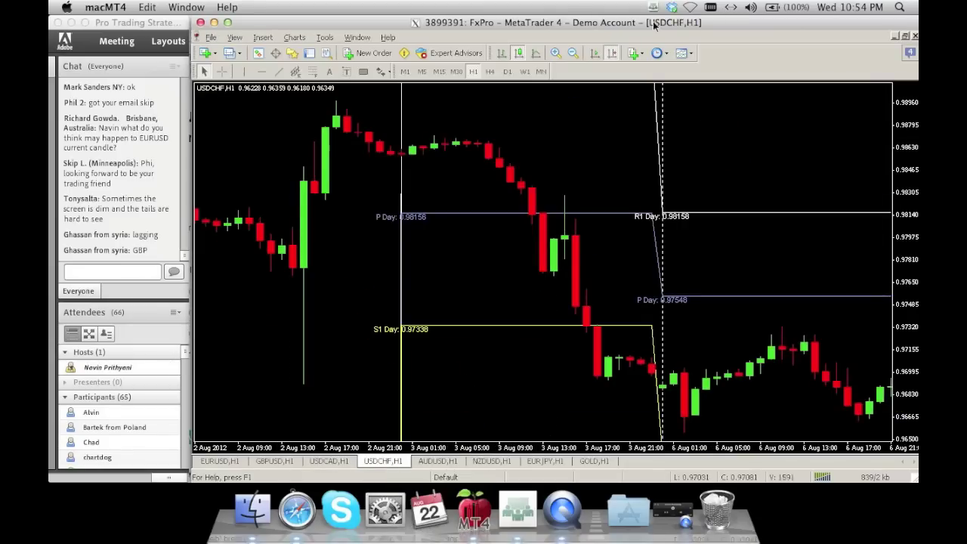
{"action": "left_click", "coordinate": [614, 53]}
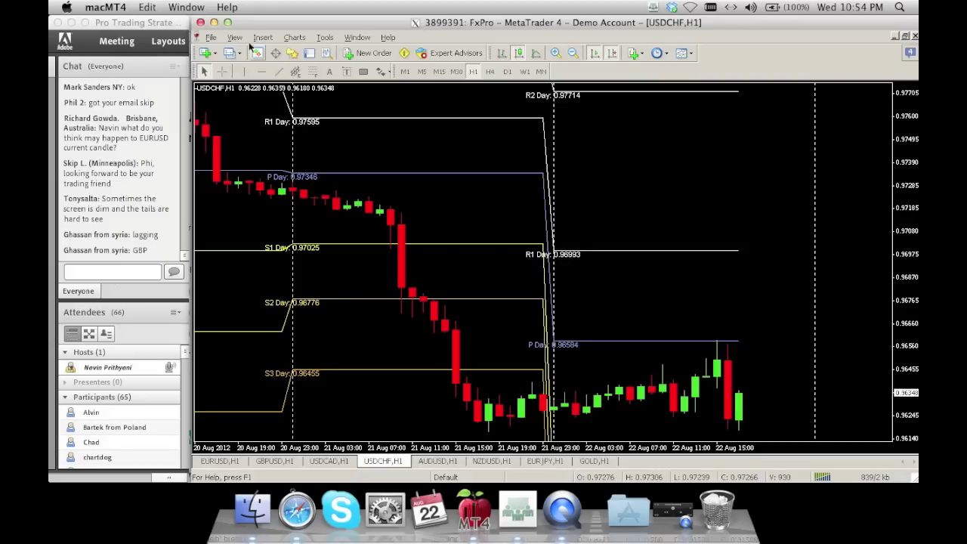
Step: Draw horizontal lines on the USDCHF hourly chart at about 0.9626 and at about 0.9646, near the S3 Day level
{"action": "left_click", "coordinate": [261, 72]}
{"action": "left_click", "coordinate": [293, 412]}
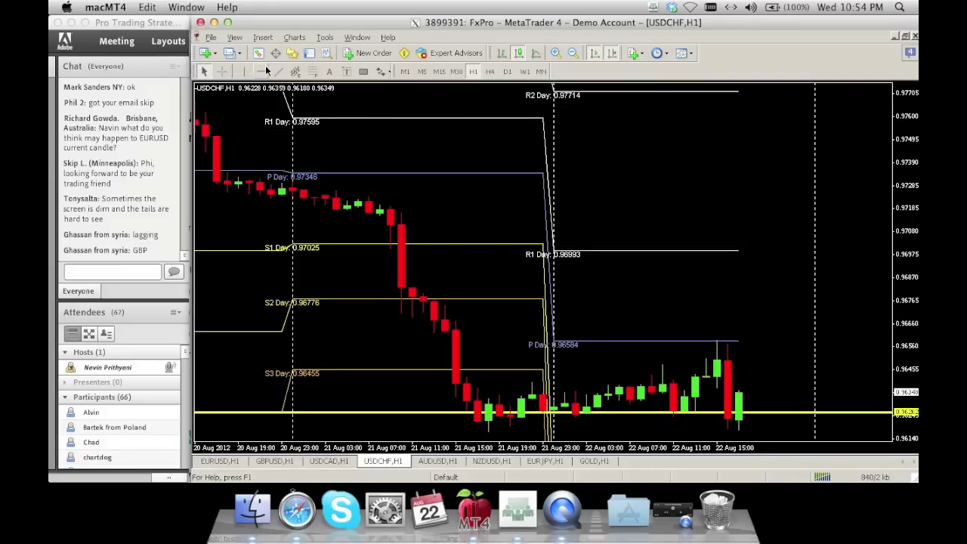
{"action": "left_click", "coordinate": [551, 368]}
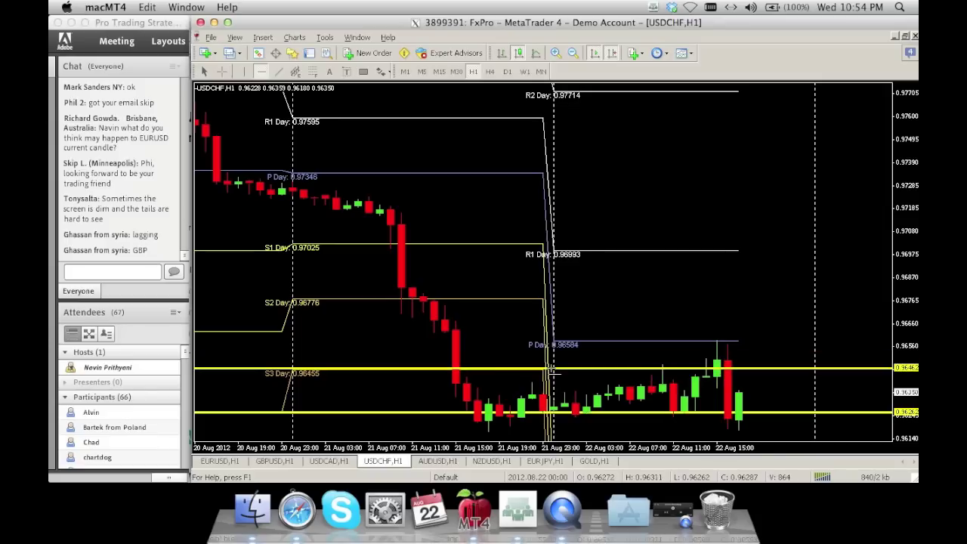
Step: Check the AUDUSD hourly chart and apply the template with daily pivot levels to the NZDUSD hourly chart
{"action": "left_click", "coordinate": [434, 463]}
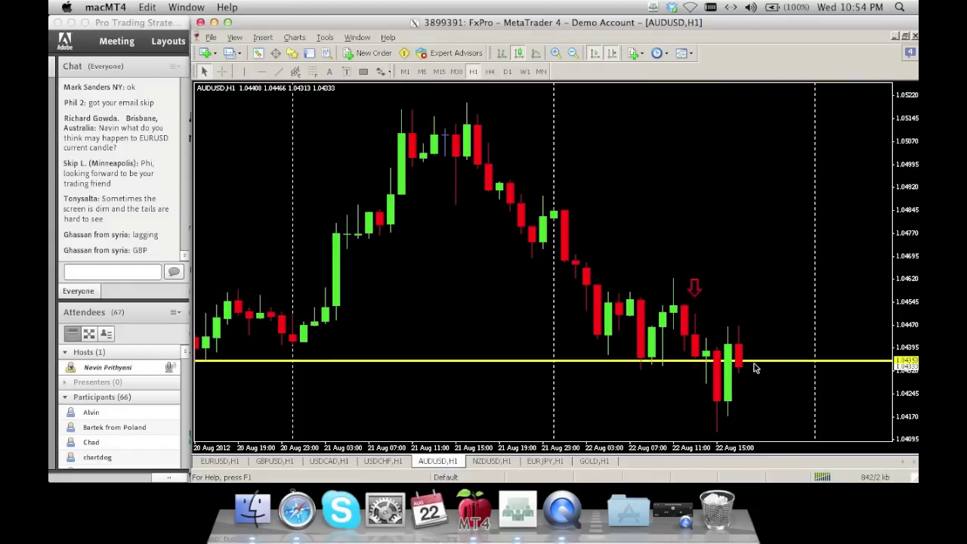
{"action": "left_click", "coordinate": [499, 464]}
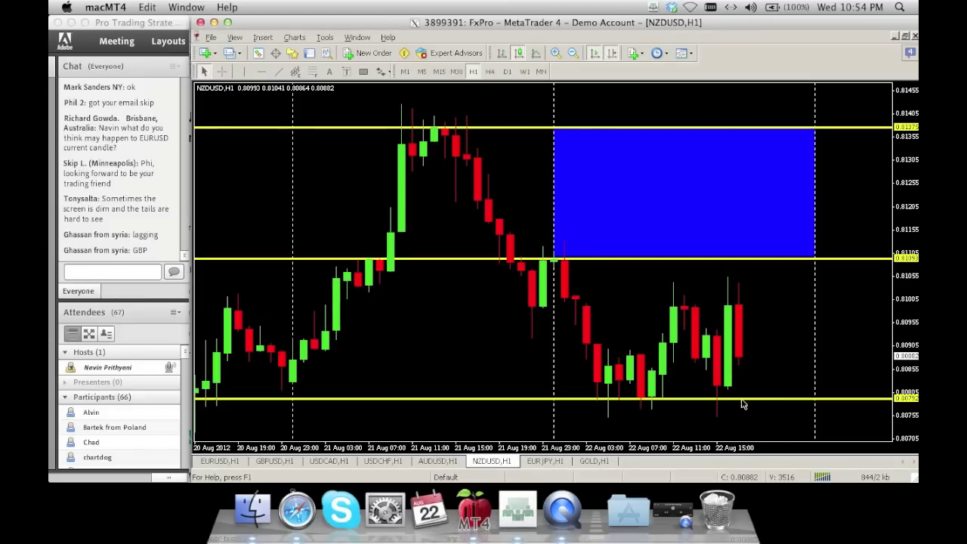
{"action": "right_click", "coordinate": [626, 309]}
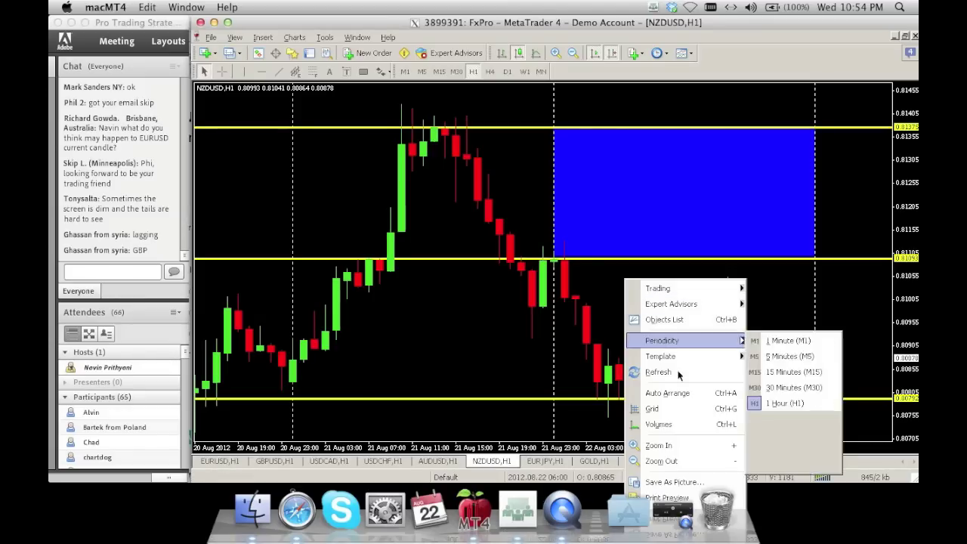
{"action": "mouse_move", "coordinate": [661, 356]}
{"action": "left_click", "coordinate": [783, 441]}
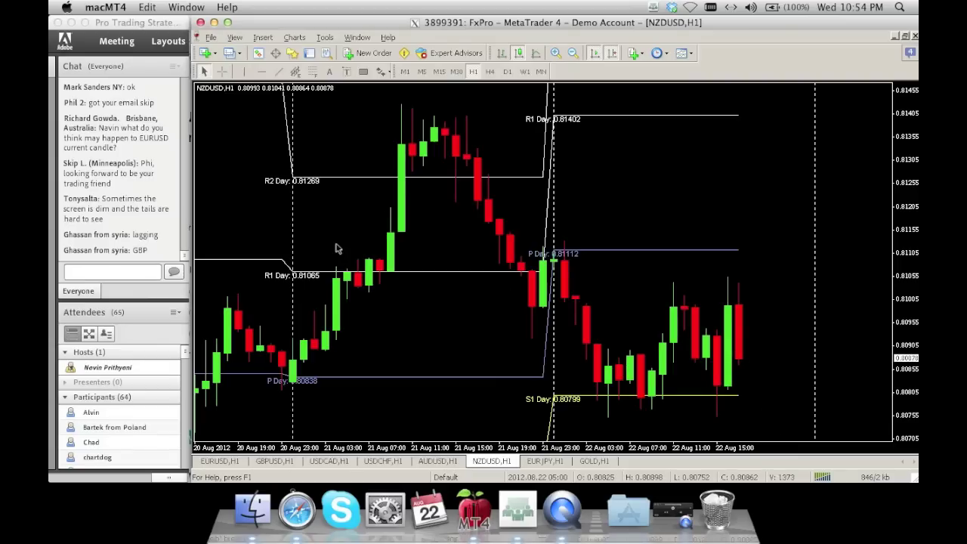
Step: Draw a horizontal line on the NZDUSD hourly chart at about 0.8083, next to the P Day level of 21 August
{"action": "left_click", "coordinate": [260, 71]}
{"action": "left_click_drag", "start_coordinate": [414, 304], "coordinate": [419, 380]}
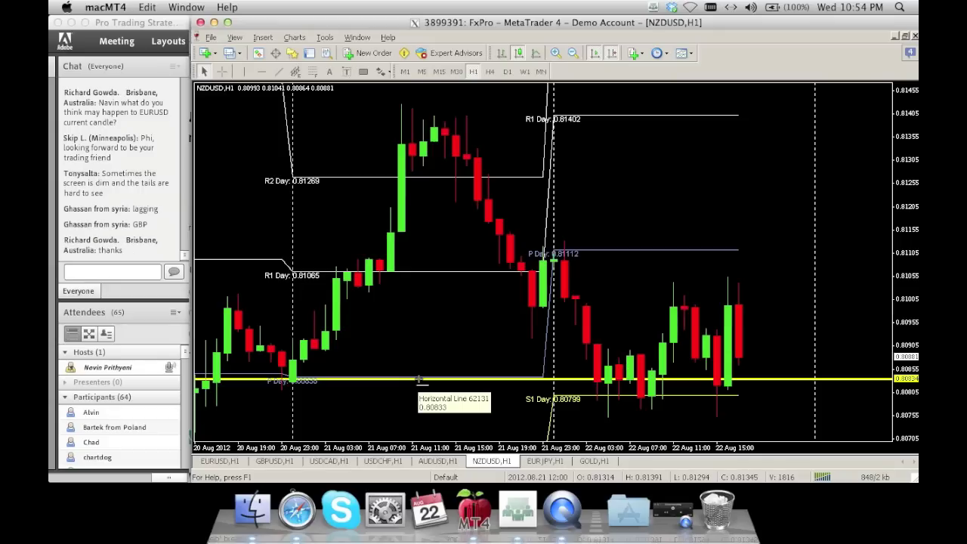
Step: Bring the EURJPY hourly chart to its latest candles of 22 August 2012, with auto scroll and chart shift on
{"action": "left_click", "coordinate": [546, 462]}
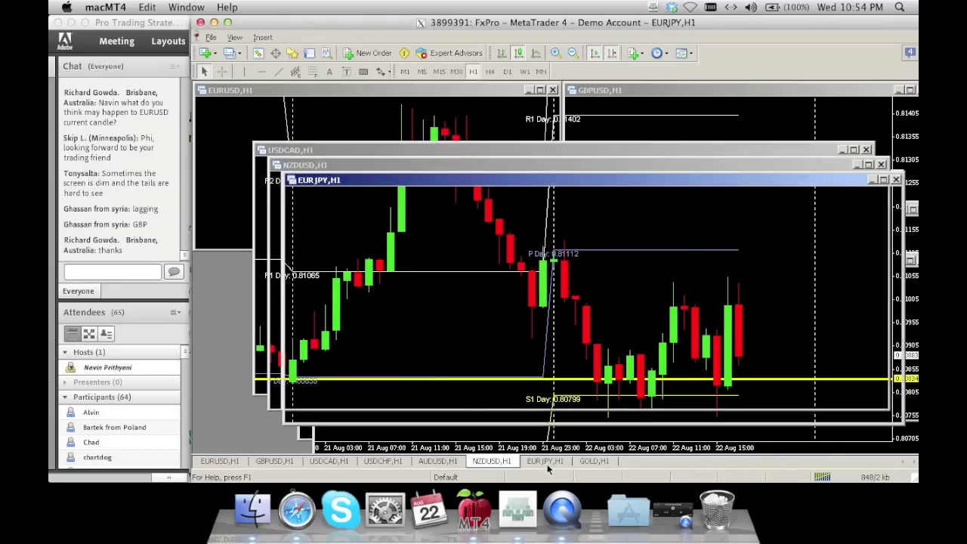
{"action": "left_click", "coordinate": [596, 53]}
{"action": "left_click", "coordinate": [610, 53]}
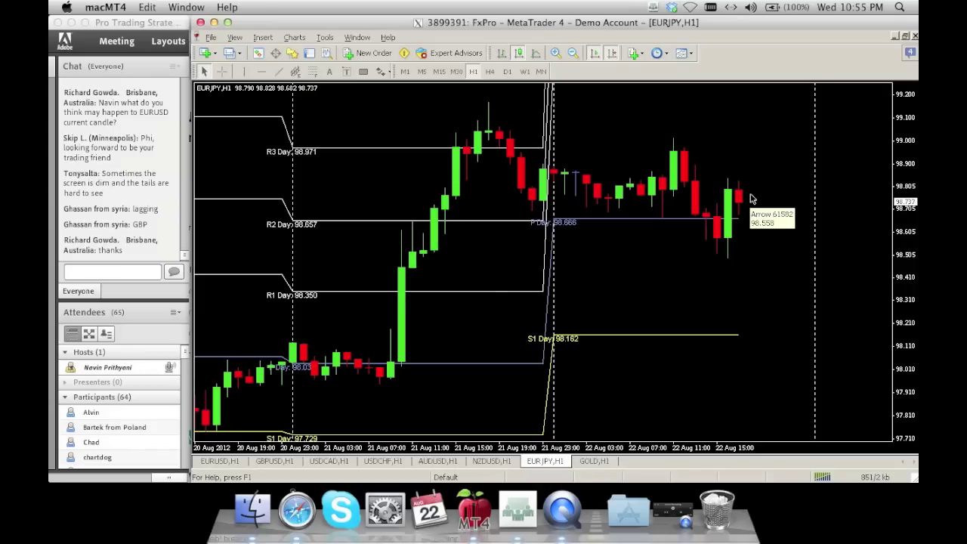
Step: Compare the latest hourly candles on the GOLD, EURUSD, GBPUSD and USDCAD charts
{"action": "left_click", "coordinate": [596, 461]}
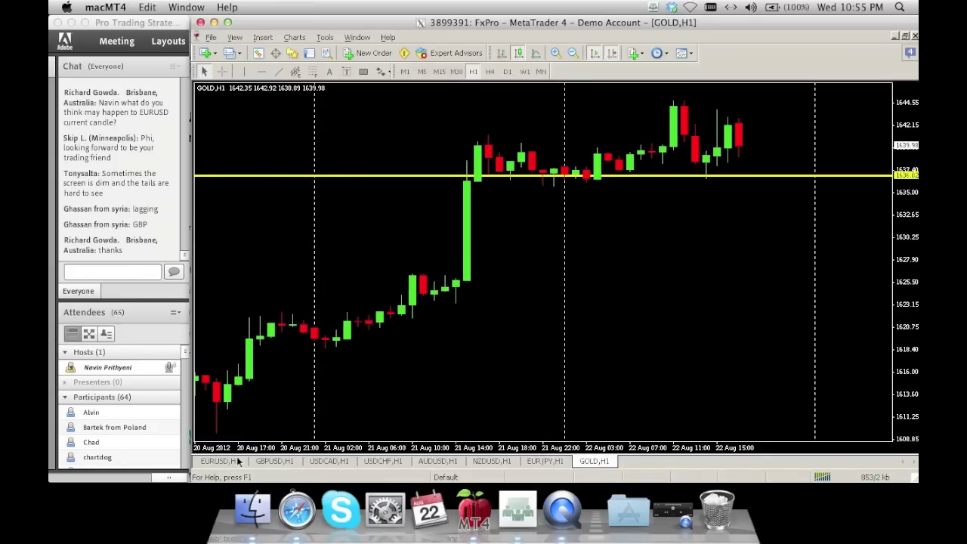
{"action": "left_click", "coordinate": [238, 461]}
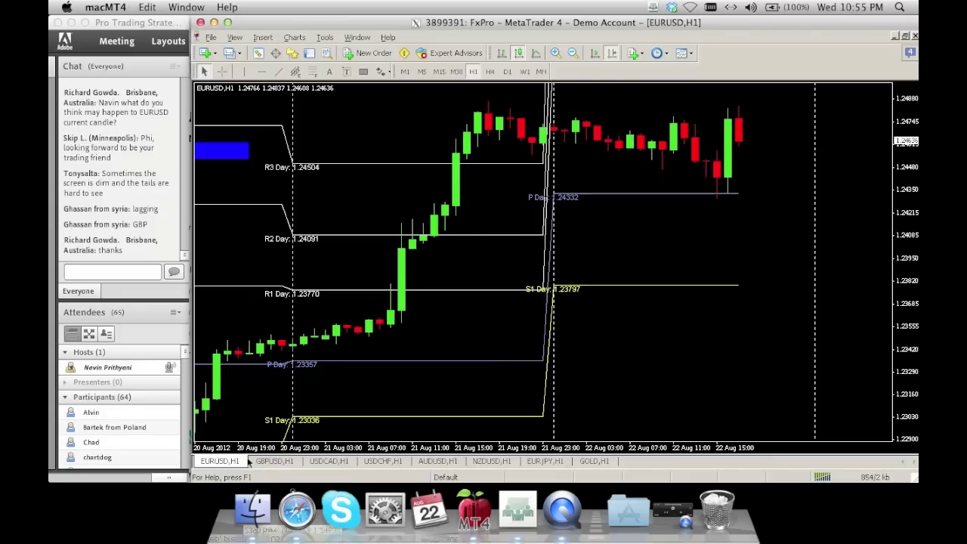
{"action": "left_click", "coordinate": [265, 462]}
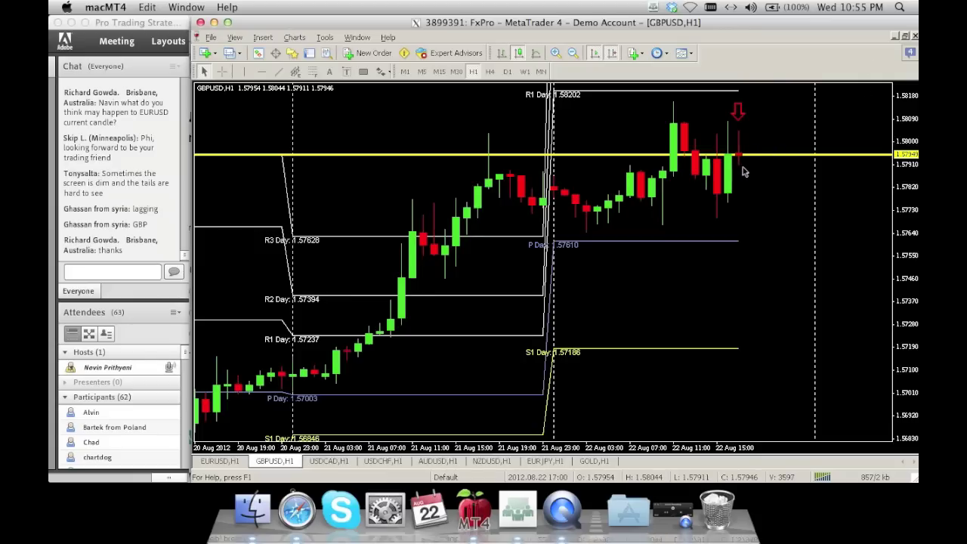
{"action": "mouse_move", "coordinate": [743, 171]}
{"action": "left_click", "coordinate": [319, 461]}
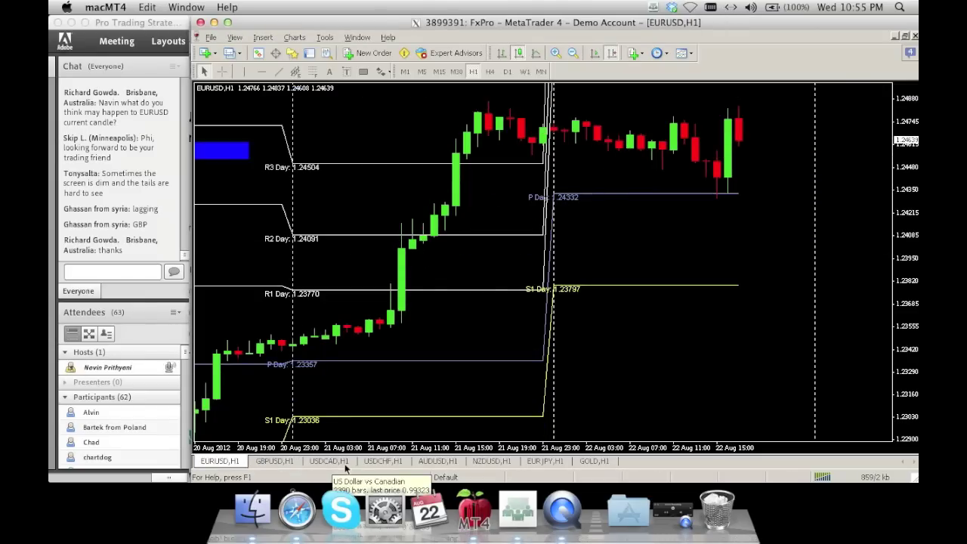
{"action": "left_click", "coordinate": [343, 462]}
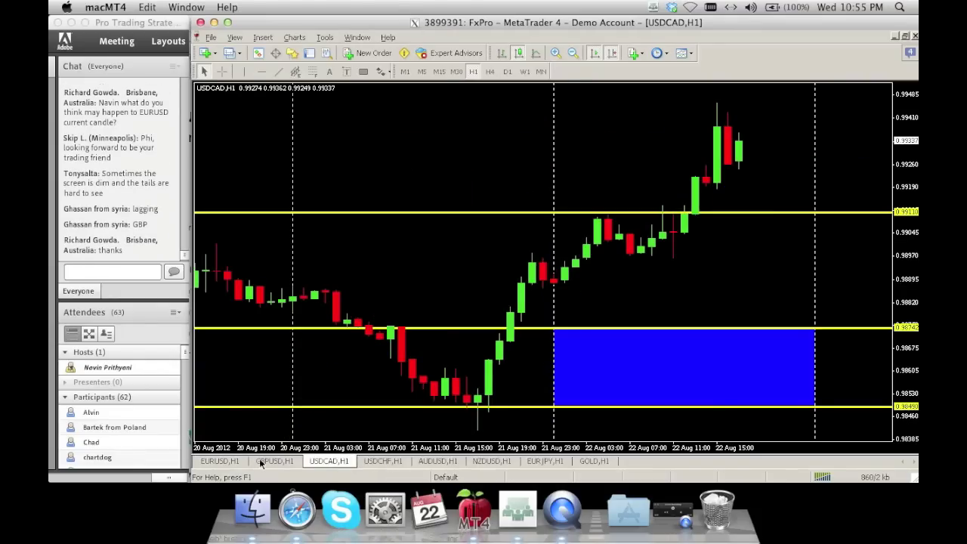
Step: Check the EURUSD hourly chart, and examine past GBPUSD hourly candles back to 25 July 2012 before returning to the latest ones
{"action": "left_click", "coordinate": [237, 461]}
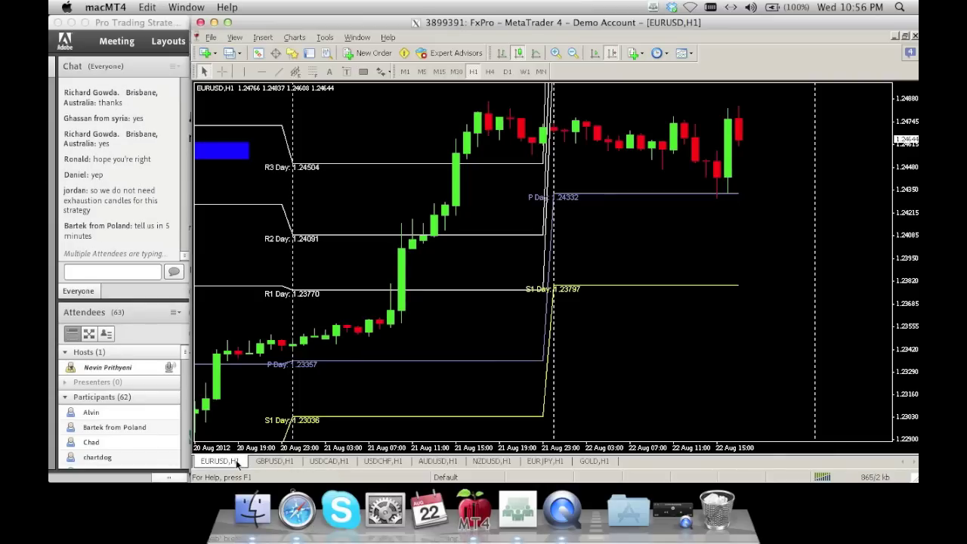
{"action": "left_click", "coordinate": [270, 461]}
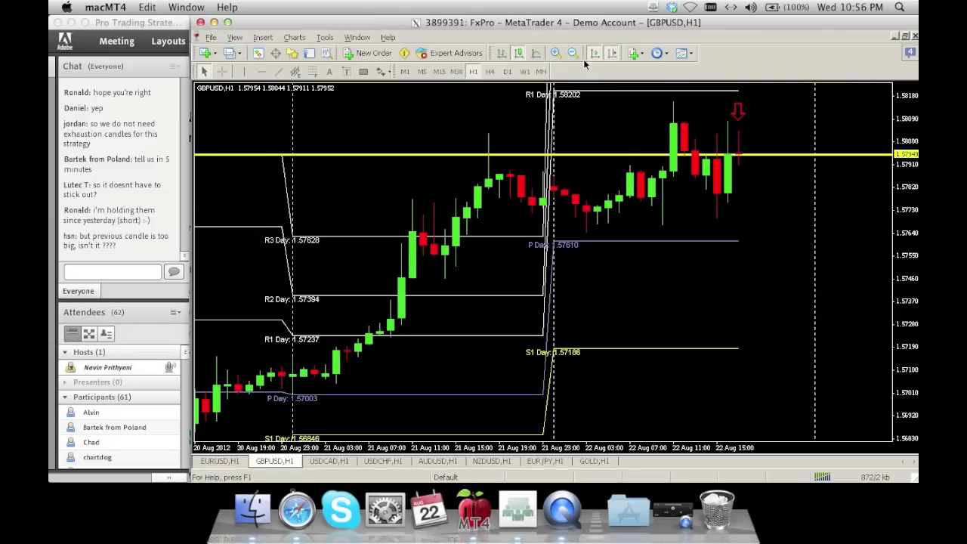
{"action": "left_click_drag", "start_coordinate": [378, 140], "coordinate": [656, 148]}
{"action": "left_click_drag", "start_coordinate": [296, 151], "coordinate": [544, 155]}
{"action": "left_click_drag", "start_coordinate": [366, 138], "coordinate": [639, 154]}
{"action": "left_click_drag", "start_coordinate": [414, 175], "coordinate": [659, 185]}
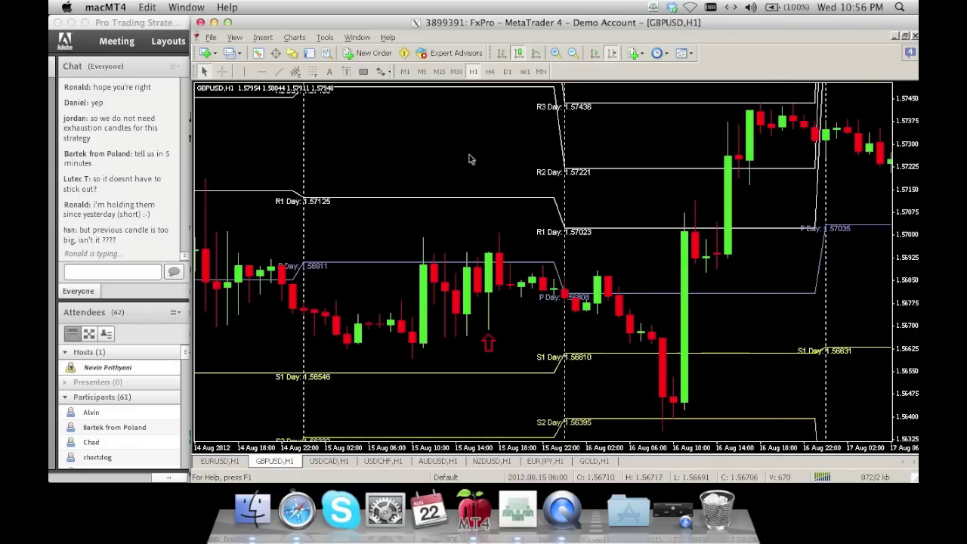
{"action": "left_click_drag", "start_coordinate": [468, 159], "coordinate": [610, 177]}
{"action": "left_click_drag", "start_coordinate": [320, 177], "coordinate": [541, 177]}
{"action": "left_click_drag", "start_coordinate": [397, 160], "coordinate": [498, 159]}
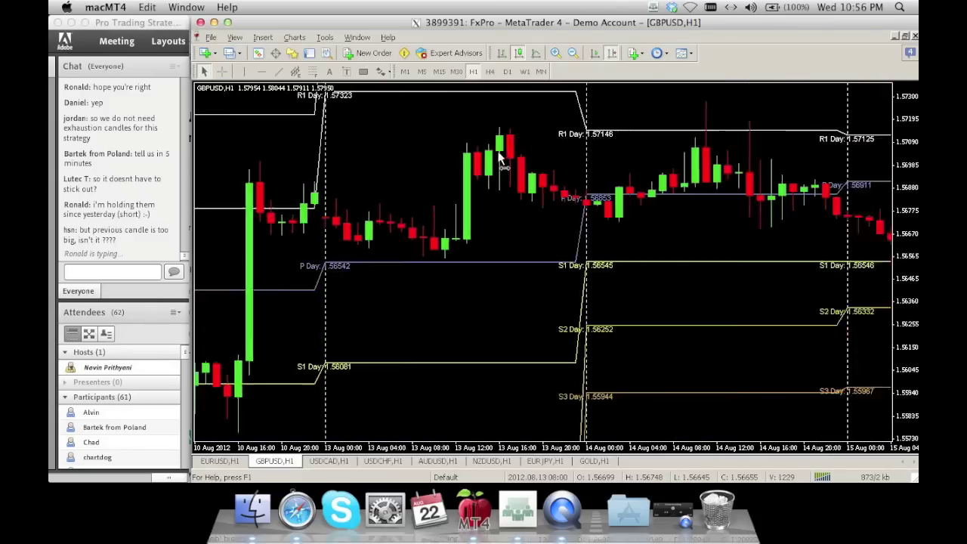
{"action": "left_click_drag", "start_coordinate": [341, 155], "coordinate": [540, 162]}
{"action": "left_click_drag", "start_coordinate": [425, 136], "coordinate": [486, 142]}
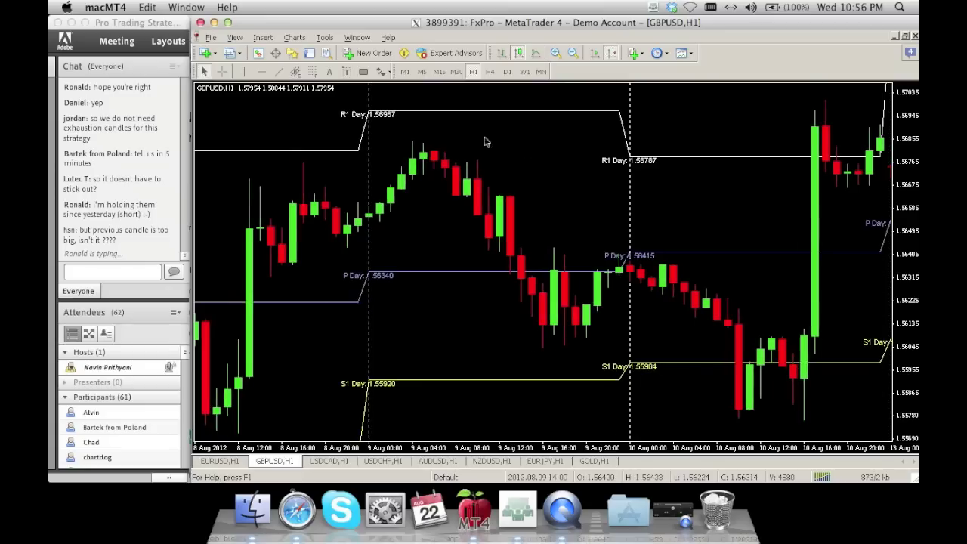
{"action": "left_click_drag", "start_coordinate": [282, 134], "coordinate": [507, 128]}
{"action": "left_click_drag", "start_coordinate": [302, 147], "coordinate": [528, 146]}
{"action": "left_click_drag", "start_coordinate": [341, 127], "coordinate": [574, 136]}
{"action": "left_click_drag", "start_coordinate": [293, 136], "coordinate": [515, 154]}
{"action": "left_click_drag", "start_coordinate": [404, 151], "coordinate": [478, 151]}
{"action": "left_click_drag", "start_coordinate": [506, 159], "coordinate": [680, 166]}
{"action": "left_click_drag", "start_coordinate": [377, 168], "coordinate": [525, 184]}
{"action": "scroll", "coordinate": [526, 189], "scroll_direction": "left", "scroll_amount": 15}
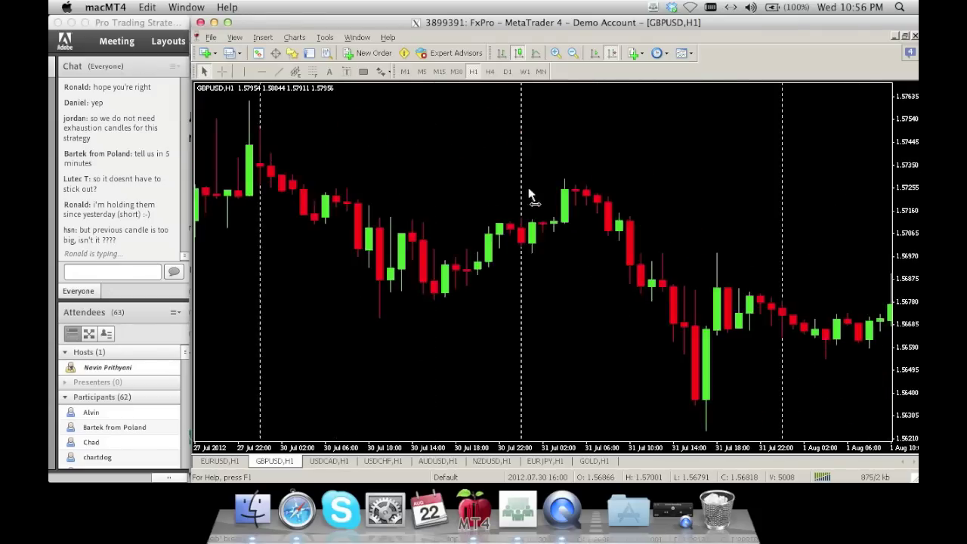
{"action": "scroll", "coordinate": [528, 182], "scroll_direction": "left", "scroll_amount": 15}
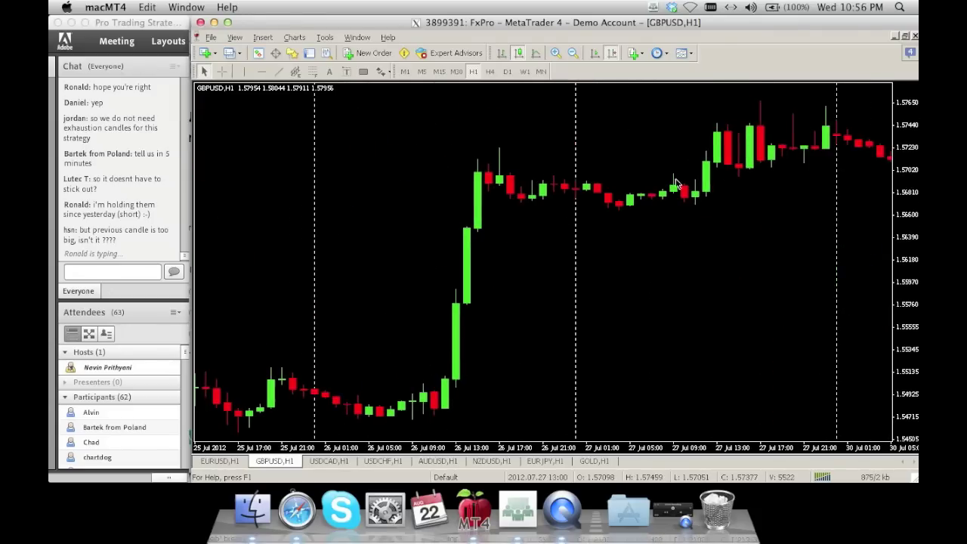
{"action": "left_click", "coordinate": [612, 54]}
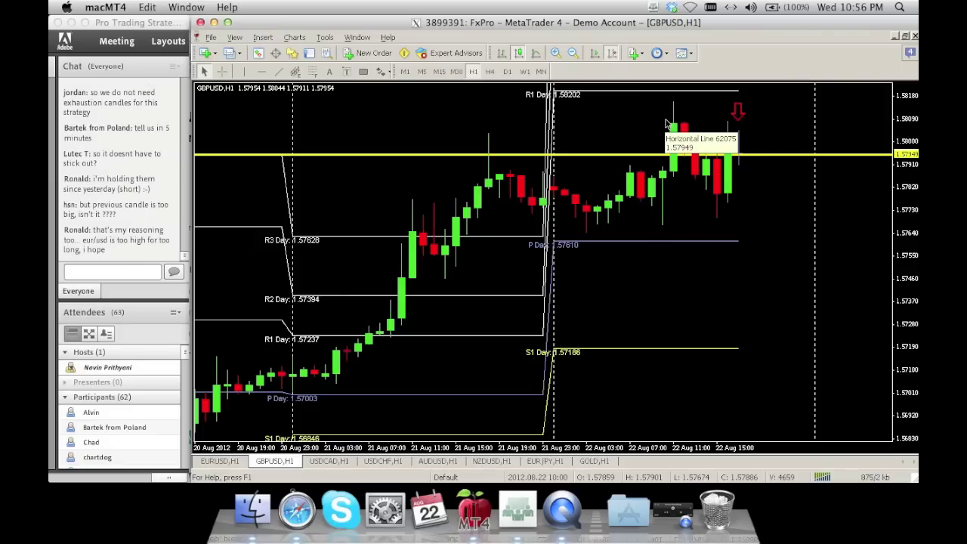
Step: Compare the latest 22 August hourly candles across the USDCAD, GBPUSD, EURUSD and USDCHF charts
{"action": "left_click", "coordinate": [329, 460]}
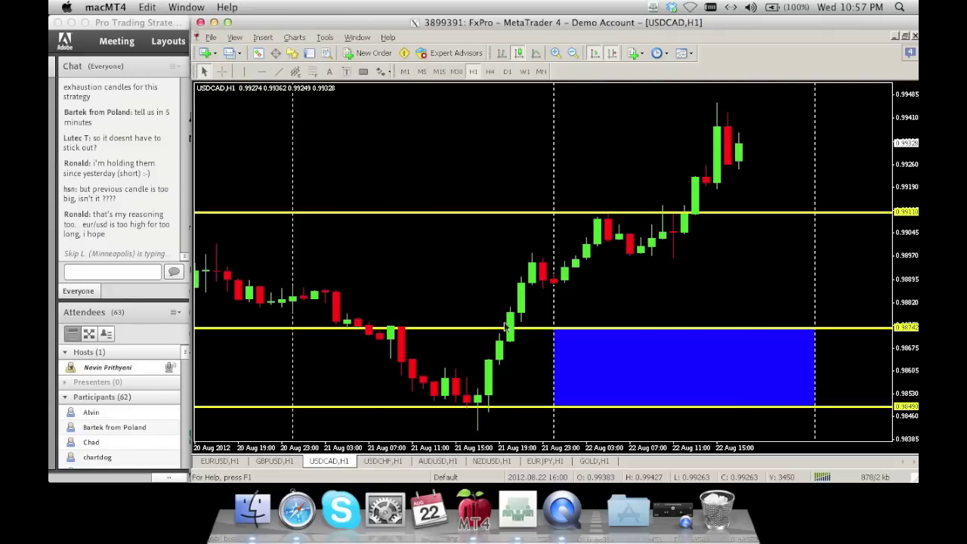
{"action": "left_click", "coordinate": [292, 462]}
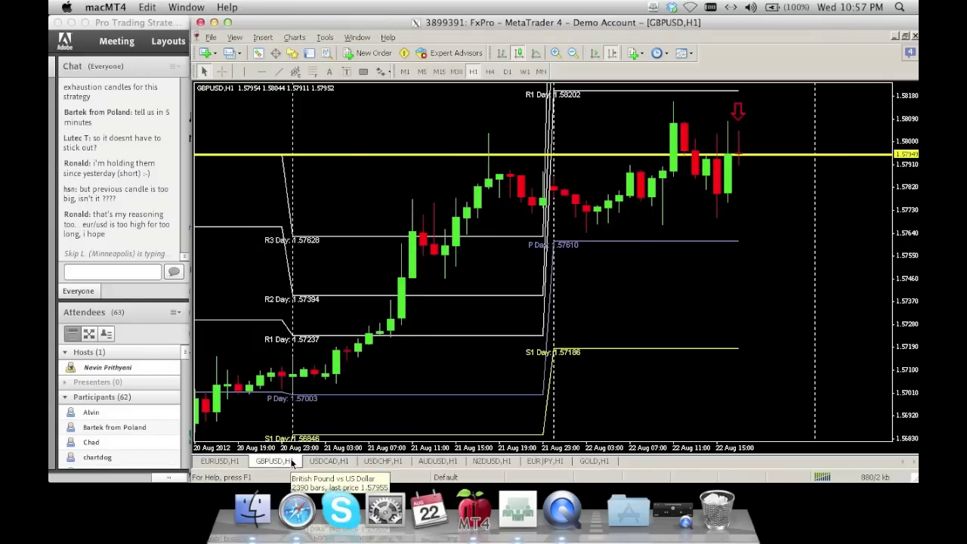
{"action": "left_click", "coordinate": [240, 465]}
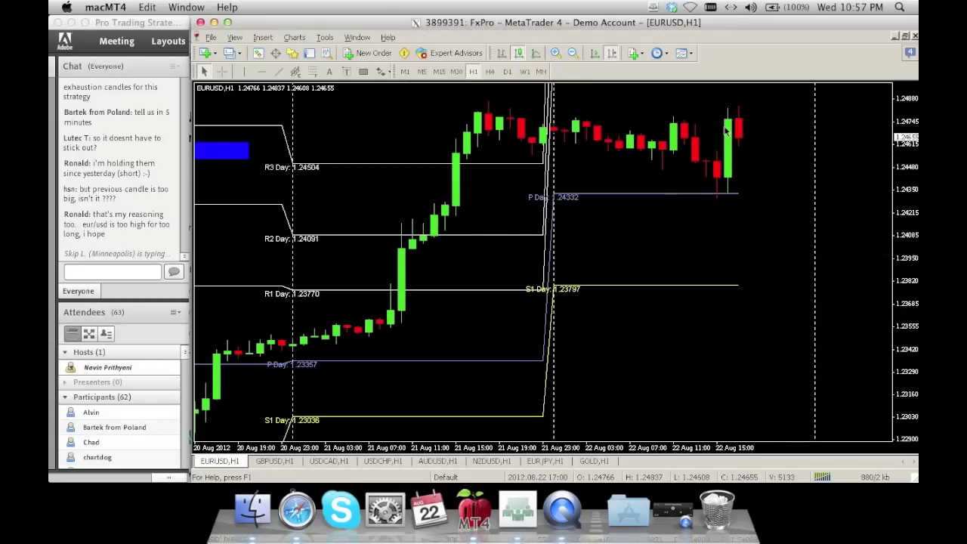
{"action": "left_click", "coordinate": [286, 461]}
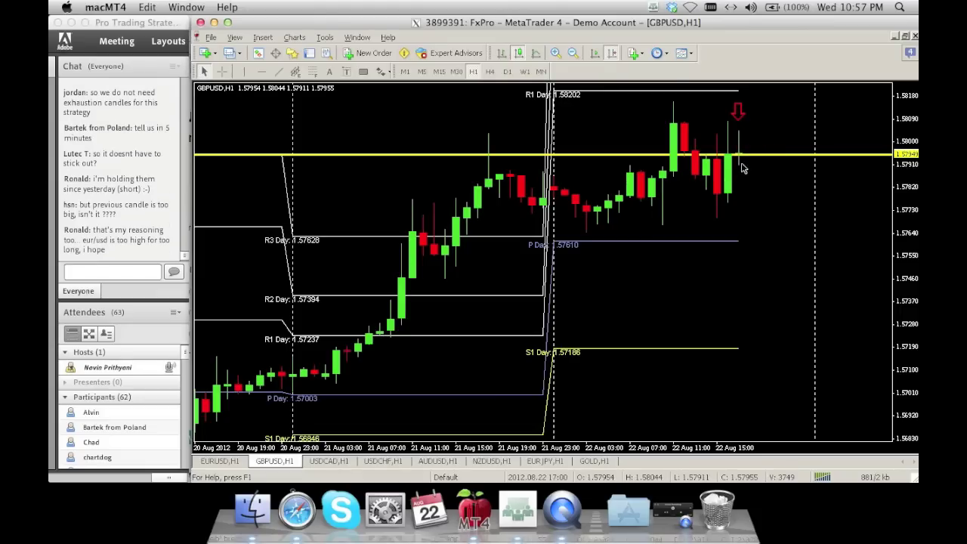
{"action": "left_click", "coordinate": [346, 463]}
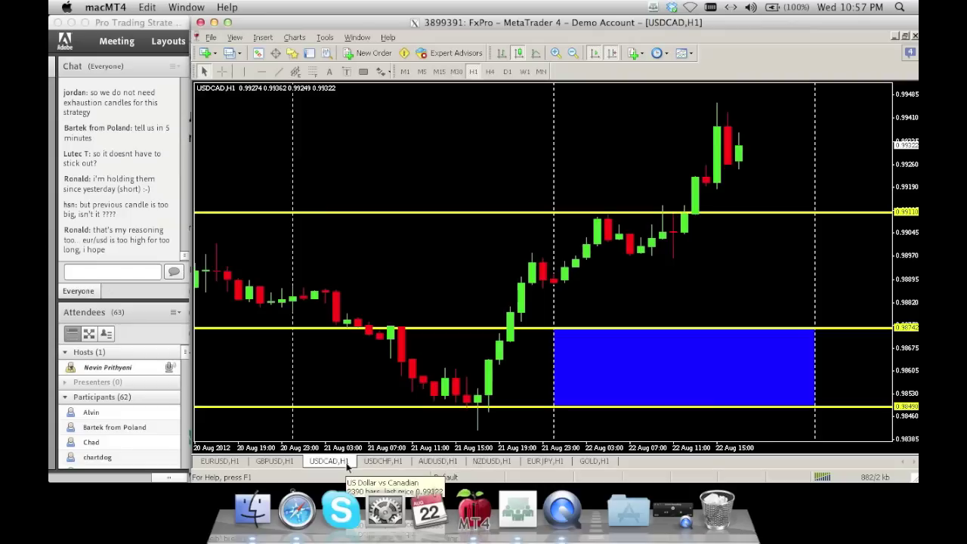
{"action": "left_click", "coordinate": [374, 462]}
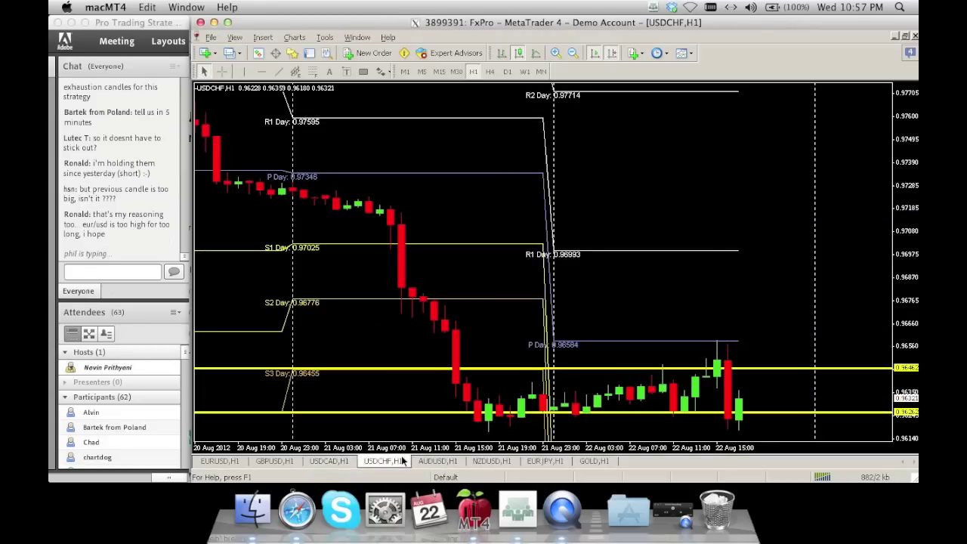
Step: Place a down arrow above the latest candle of 22 August on the USDCAD hourly chart
{"action": "left_click", "coordinate": [347, 463]}
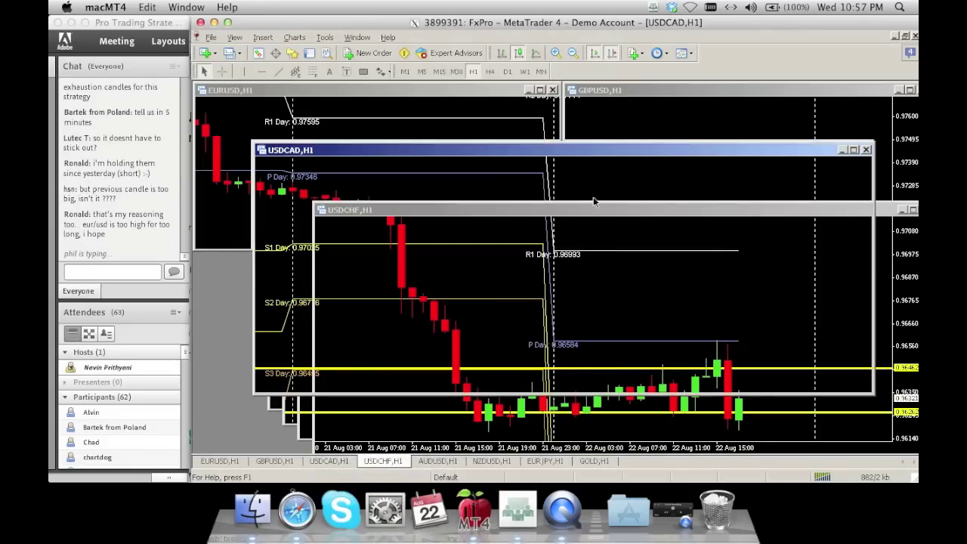
{"action": "left_click", "coordinate": [384, 71]}
{"action": "left_click", "coordinate": [407, 138]}
{"action": "left_click", "coordinate": [738, 111]}
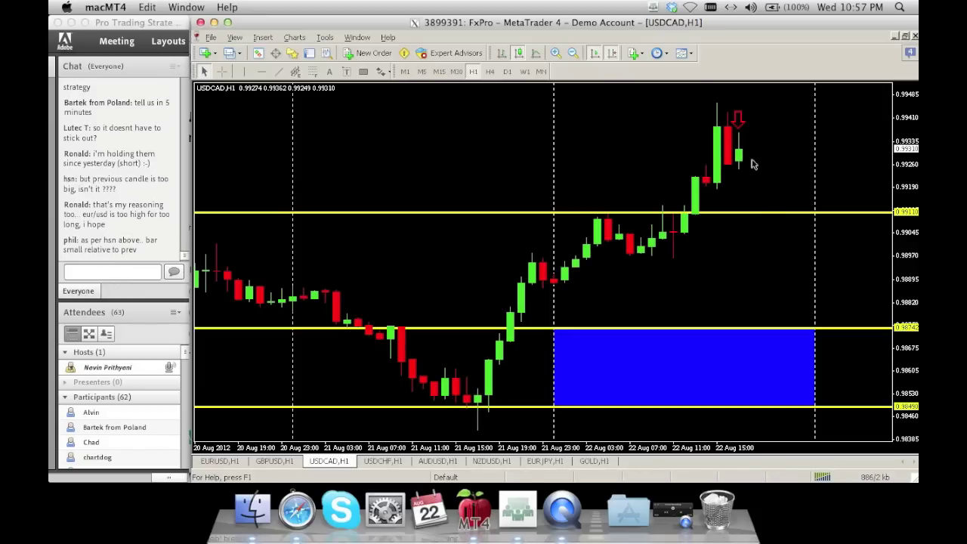
Step: Check the USDCHF hourly chart and read back through the earlier attendee messages in the webinar chat
{"action": "left_click", "coordinate": [392, 464]}
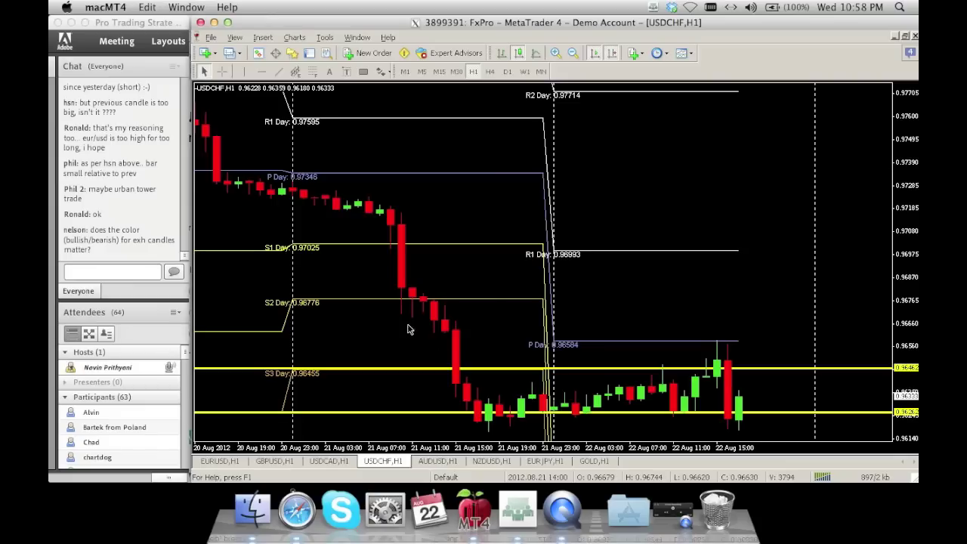
{"action": "scroll", "coordinate": [140, 216], "scroll_direction": "up", "scroll_amount": 2}
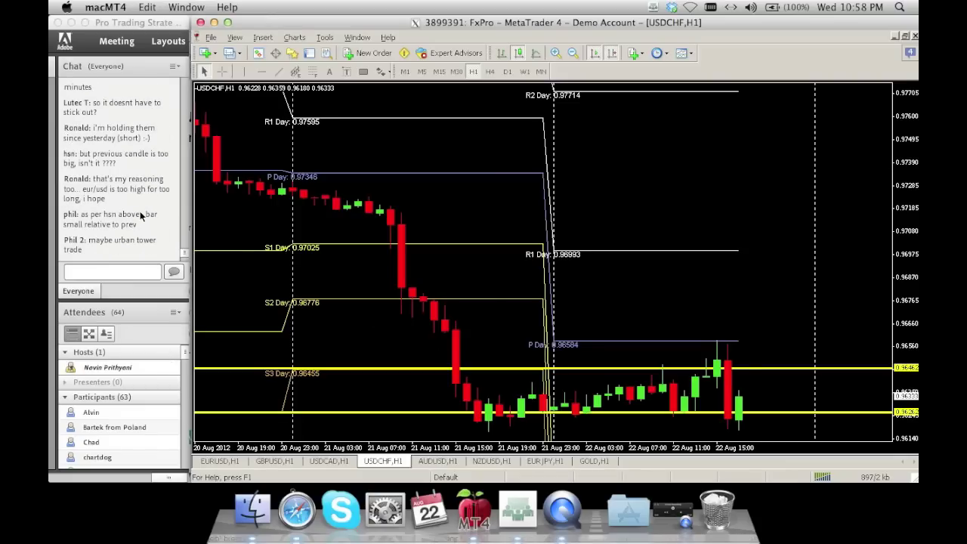
{"action": "scroll", "coordinate": [140, 216], "scroll_direction": "up", "scroll_amount": 1}
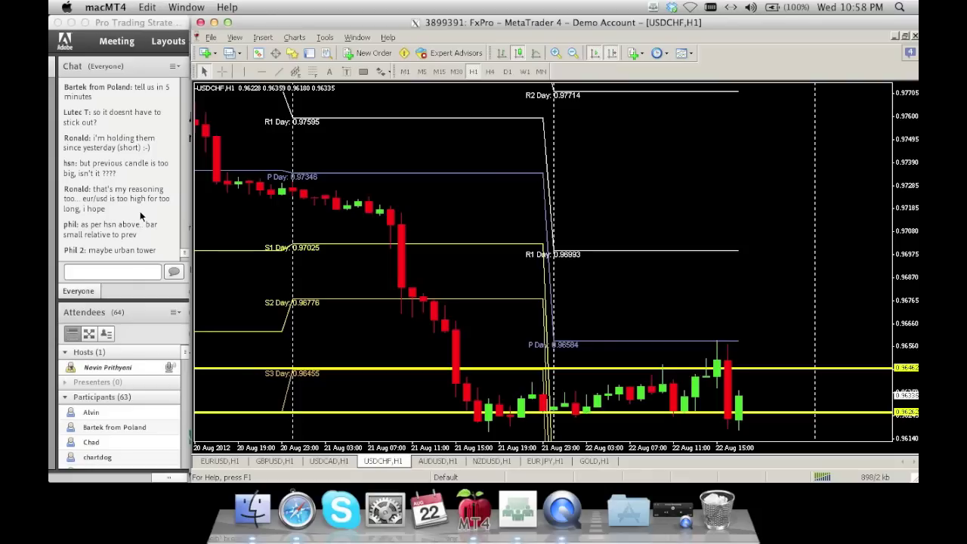
Step: Review the latest hourly candles on GBPUSD, EURUSD, USDCAD, USDCHF, AUDUSD and NZDUSD for exhaustion candles
{"action": "left_click", "coordinate": [279, 460]}
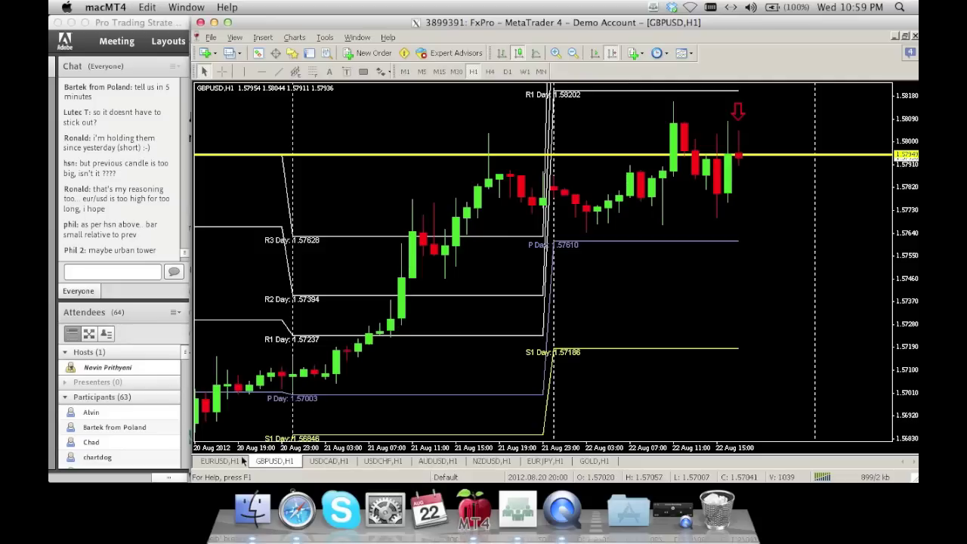
{"action": "left_click", "coordinate": [237, 463]}
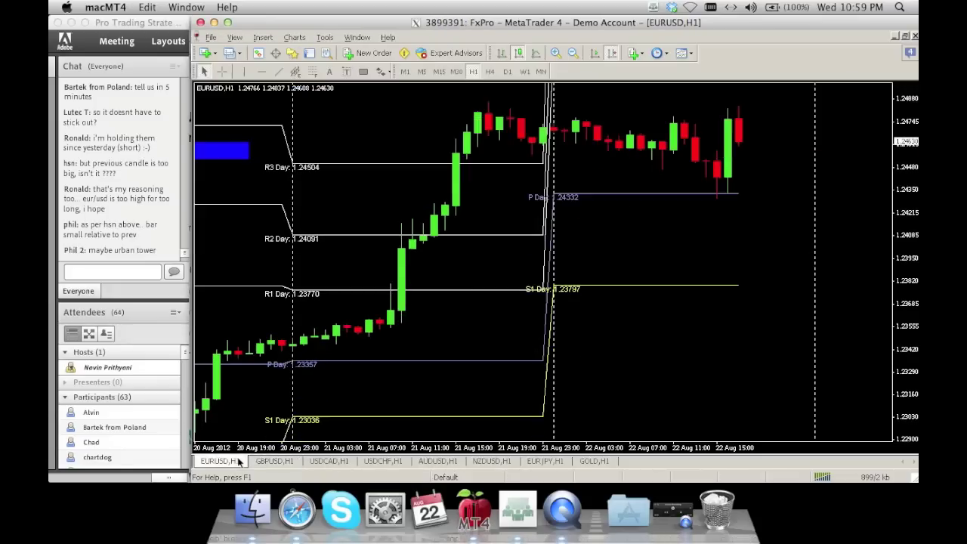
{"action": "left_click", "coordinate": [329, 463]}
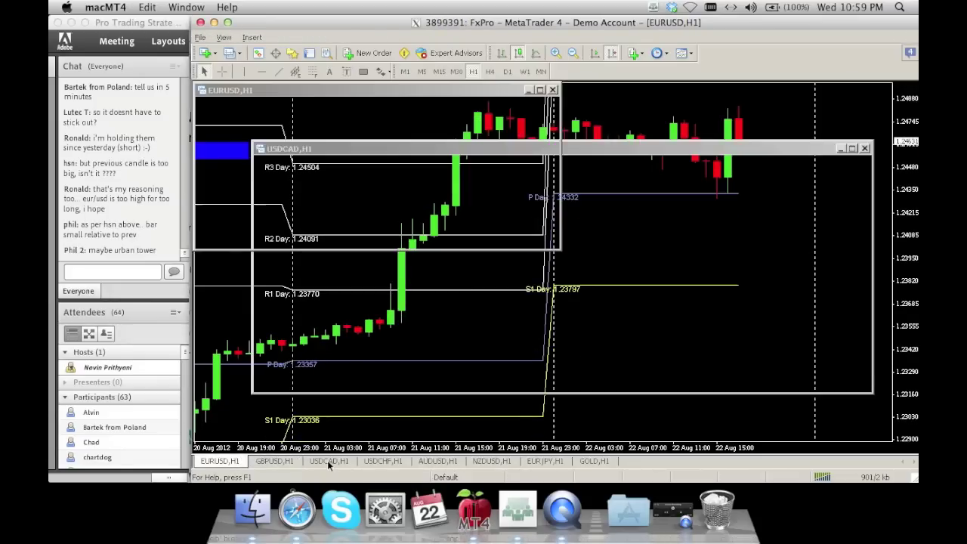
{"action": "left_click", "coordinate": [379, 463]}
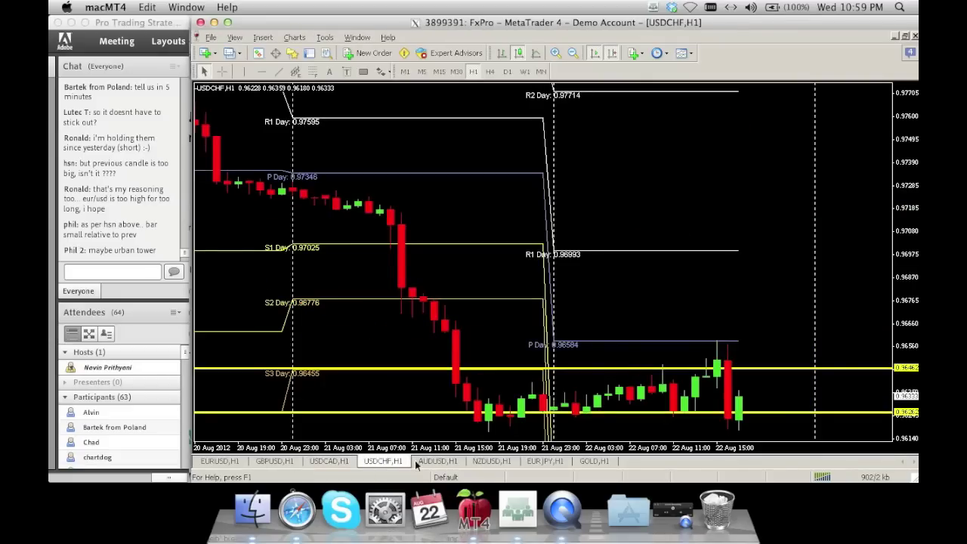
{"action": "left_click", "coordinate": [417, 463]}
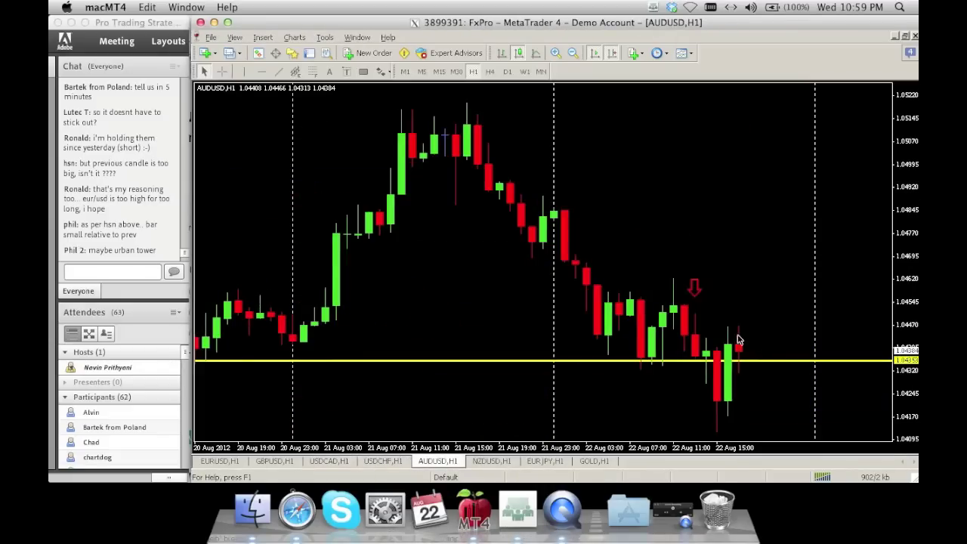
{"action": "left_click", "coordinate": [503, 462]}
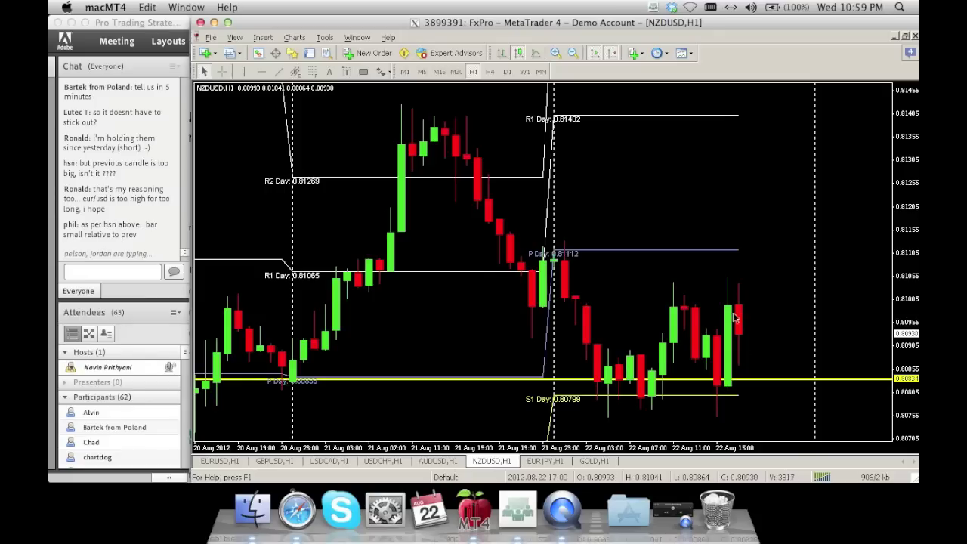
Step: Place an up arrow just below the latest candle of 22 August on the EURJPY hourly chart
{"action": "left_click", "coordinate": [544, 461]}
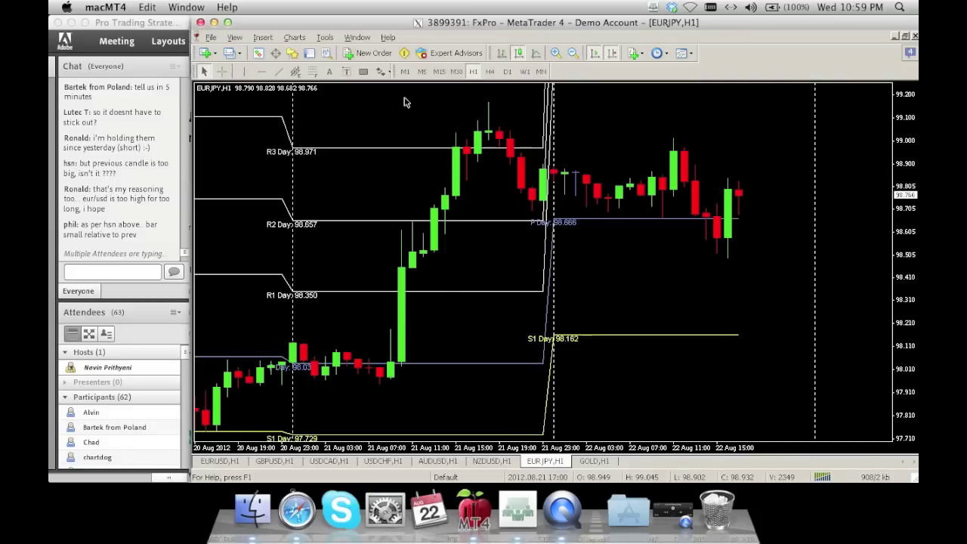
{"action": "left_click", "coordinate": [385, 70]}
{"action": "left_click", "coordinate": [404, 125]}
{"action": "left_click", "coordinate": [737, 228]}
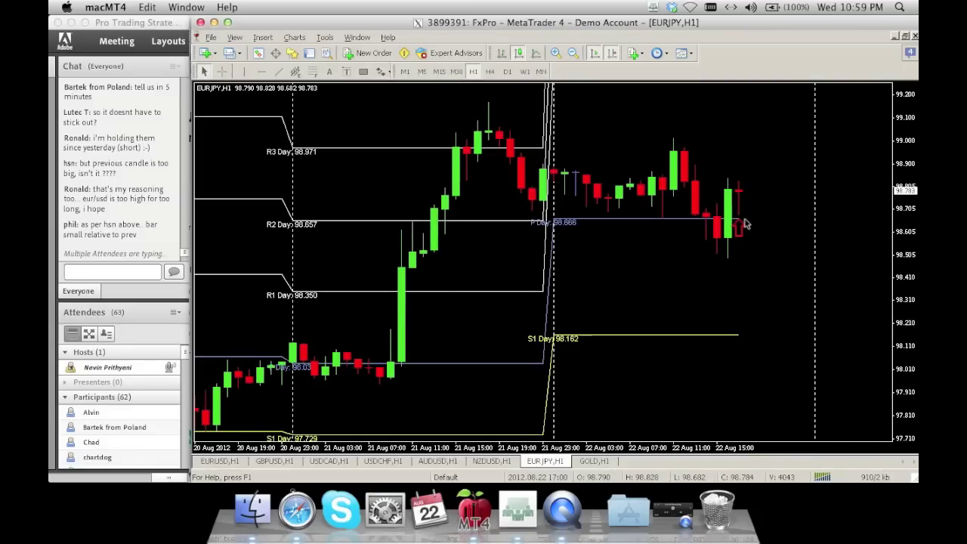
{"action": "mouse_move", "coordinate": [740, 228]}
{"action": "left_mouse_down"}
{"action": "mouse_move", "coordinate": [741, 182]}
{"action": "mouse_move", "coordinate": [741, 226]}
{"action": "left_mouse_up"}
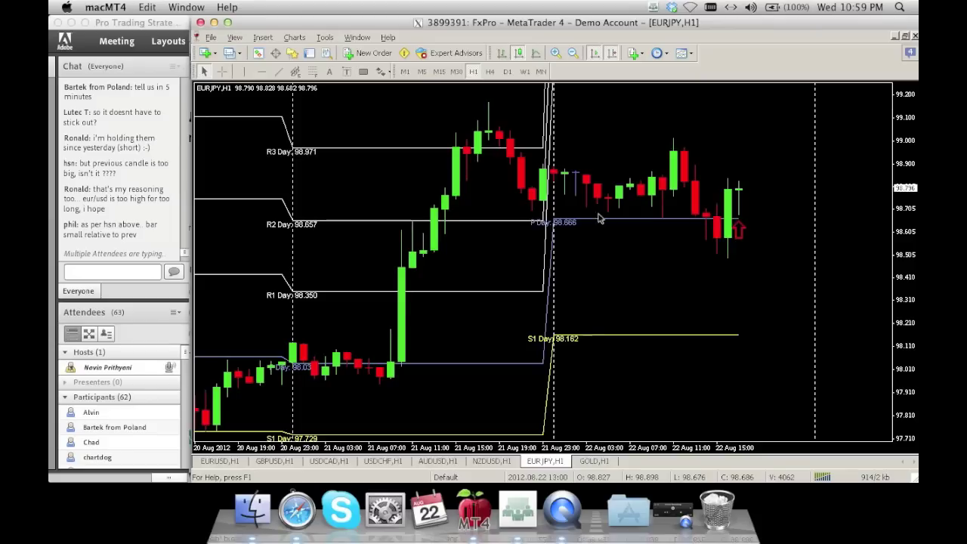
Step: Draw two horizontal lines on the EURJPY hourly chart at about 98.67 and 98.75
{"action": "left_click", "coordinate": [262, 71]}
{"action": "left_click", "coordinate": [362, 218]}
{"action": "left_click", "coordinate": [261, 72]}
{"action": "left_click", "coordinate": [270, 198]}
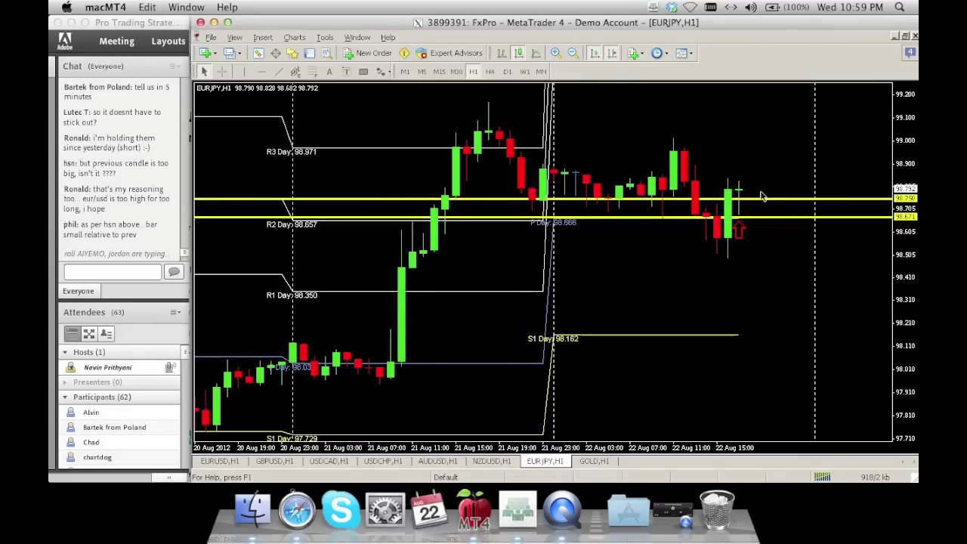
{"action": "mouse_move", "coordinate": [762, 195]}
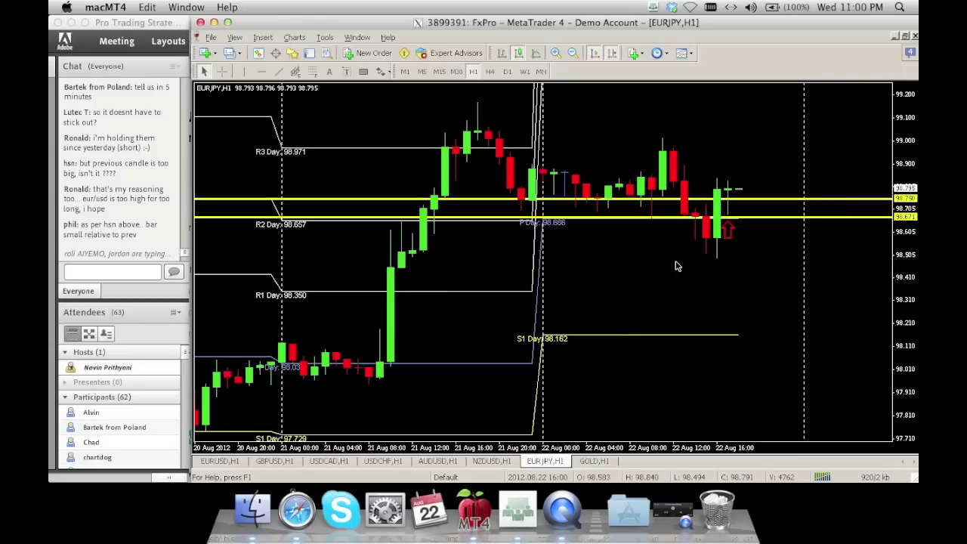
Step: Draw a rising trendline beneath the 22 August candles on the GOLD hourly chart, starting at the low beside the yellow horizontal line
{"action": "left_click", "coordinate": [594, 461]}
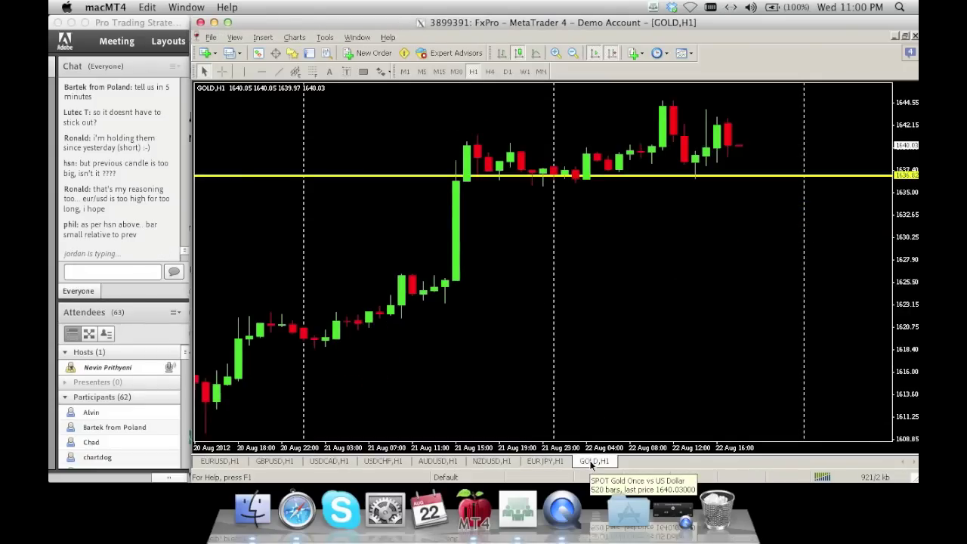
{"action": "left_click", "coordinate": [278, 71]}
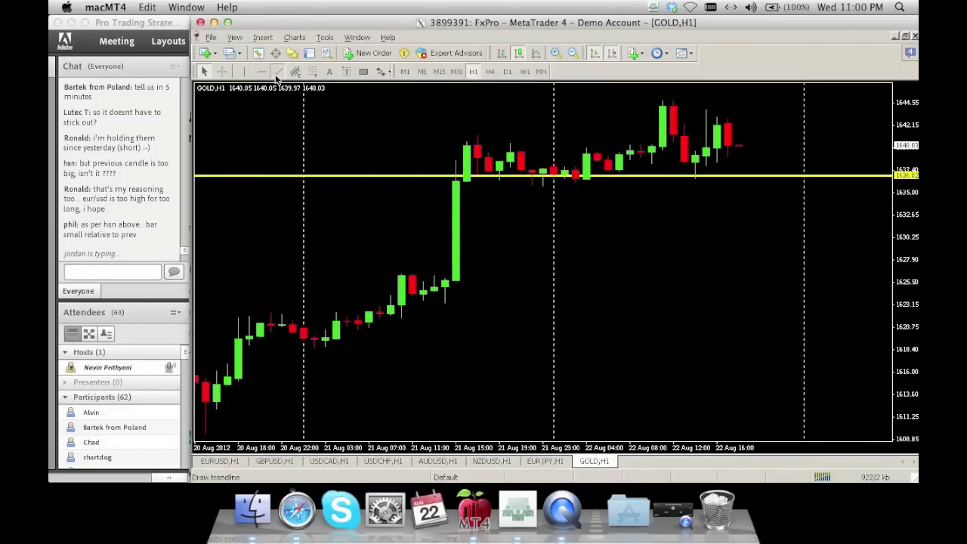
{"action": "left_click_drag", "start_coordinate": [695, 179], "coordinate": [730, 155]}
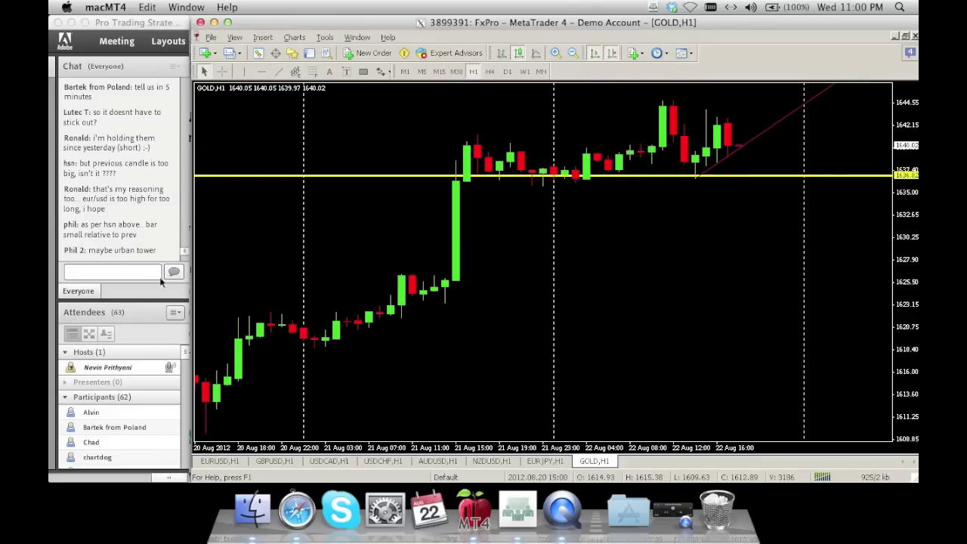
Step: Read the newest attendee messages in the Adobe Connect chat, and go back to the EURJPY hourly chart in MetaTrader 4
{"action": "left_click", "coordinate": [187, 257]}
{"action": "left_click", "coordinate": [130, 230]}
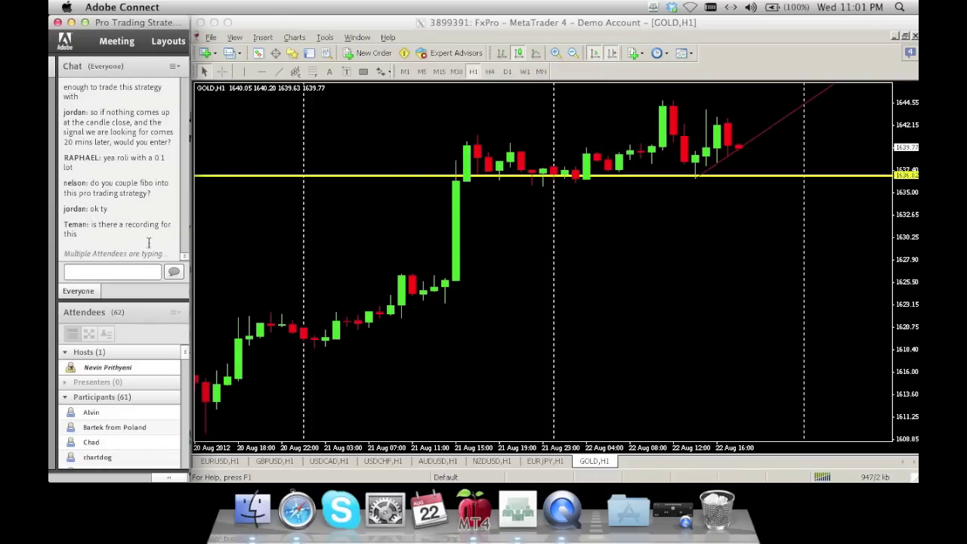
{"action": "left_click", "coordinate": [544, 463]}
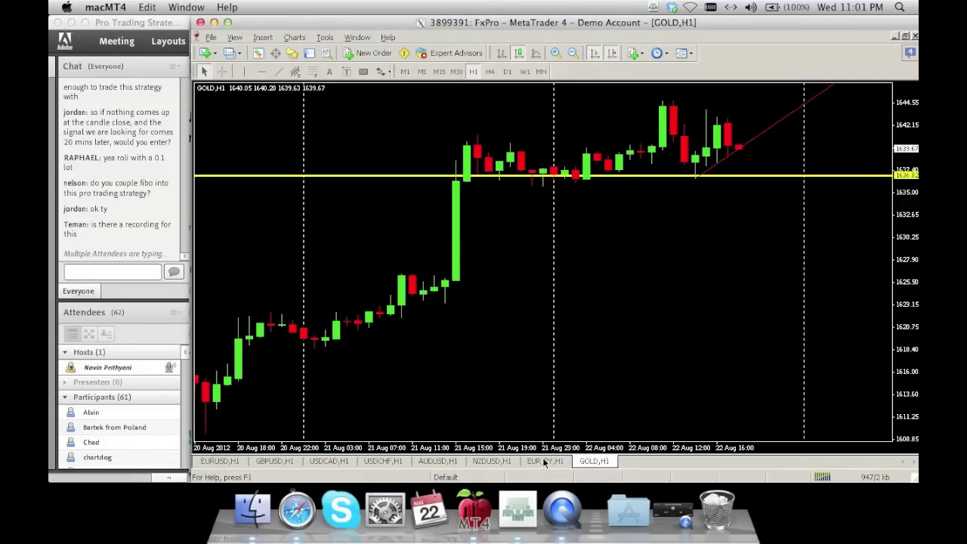
Step: Review the latest candles on the EURJPY, NZDUSD, AUDUSD, USDCHF and USDCAD hourly charts in turn to compare the correlated pairs
{"action": "left_click", "coordinate": [544, 462]}
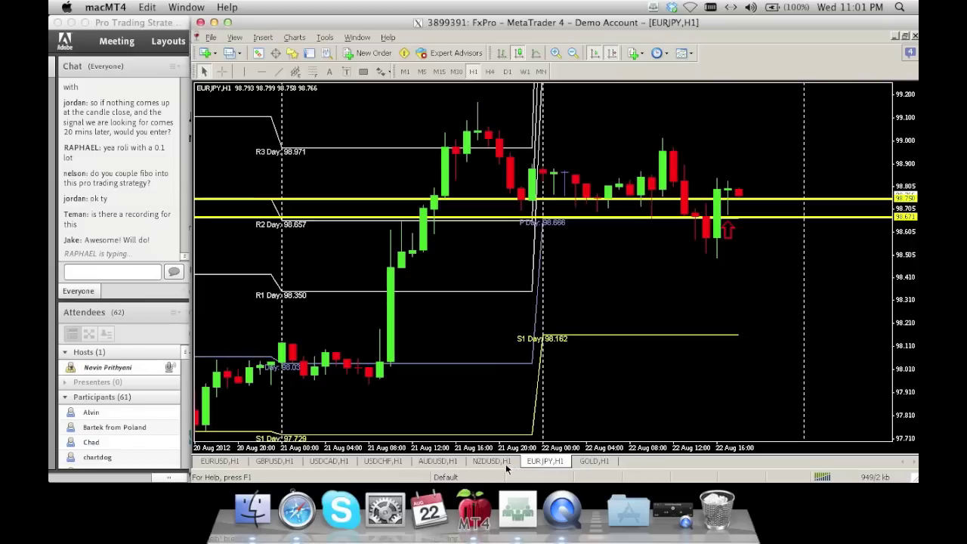
{"action": "left_click", "coordinate": [506, 464]}
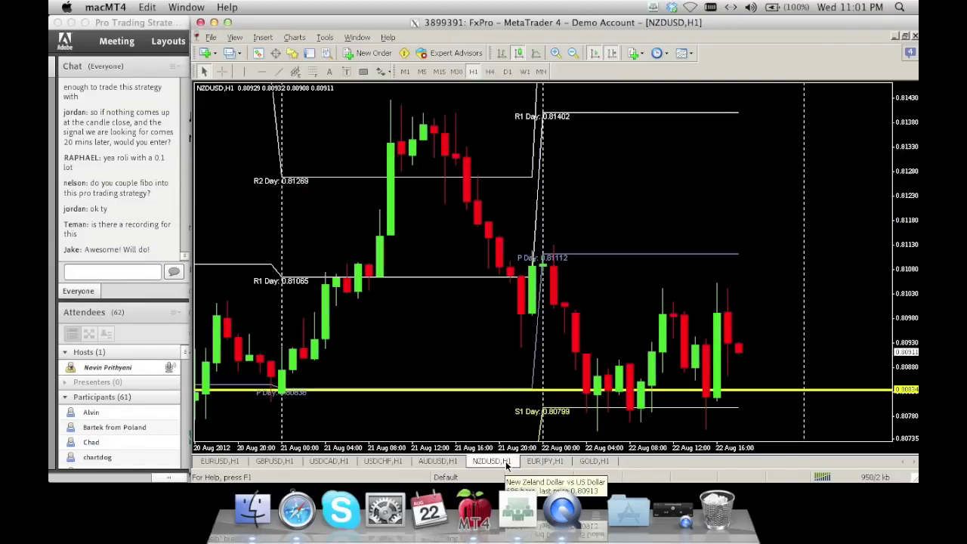
{"action": "left_click", "coordinate": [445, 462]}
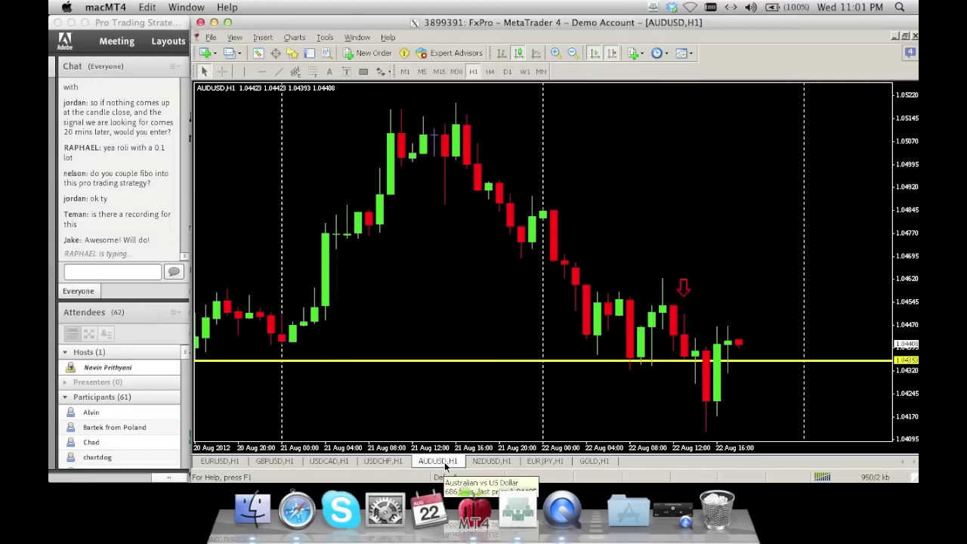
{"action": "left_click", "coordinate": [388, 462]}
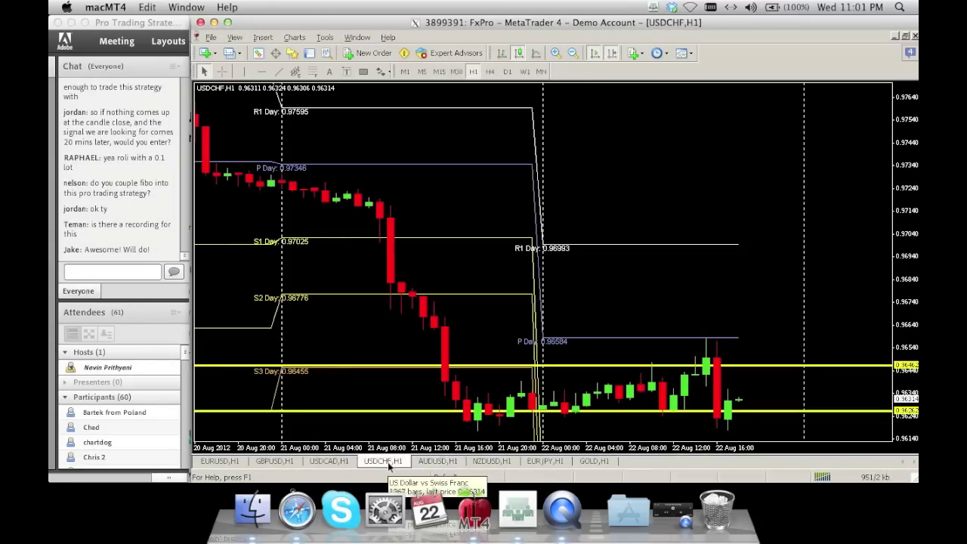
{"action": "left_click", "coordinate": [346, 462]}
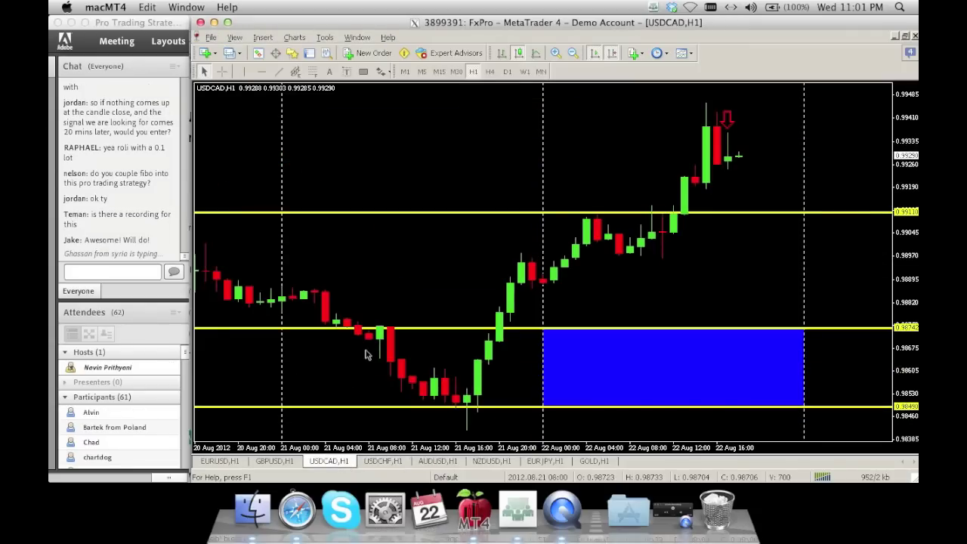
Step: Draw a horizontal line at about 1.2472 on the EURUSD hourly chart and place an up arrow just after the latest candle
{"action": "left_click", "coordinate": [225, 462]}
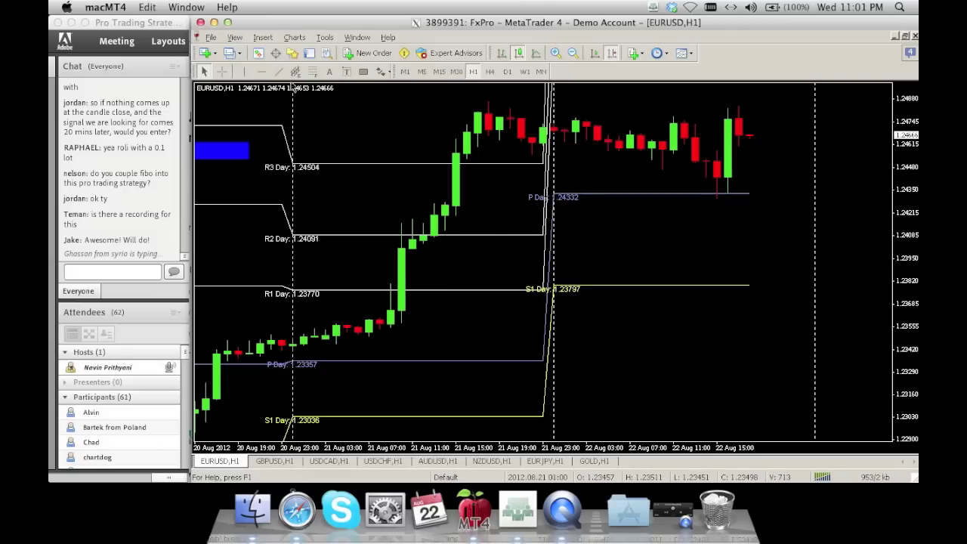
{"action": "left_click", "coordinate": [261, 71]}
{"action": "left_click", "coordinate": [284, 125]}
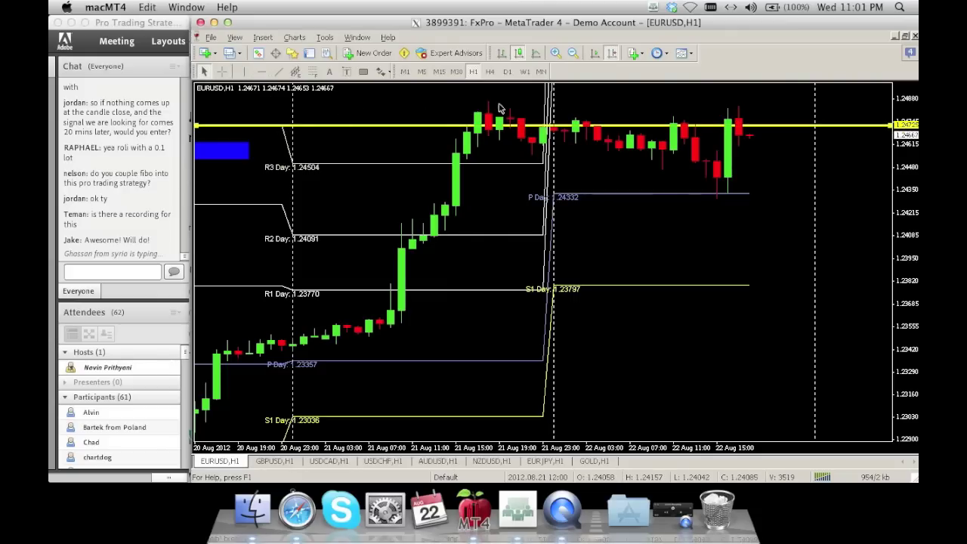
{"action": "left_click", "coordinate": [382, 71]}
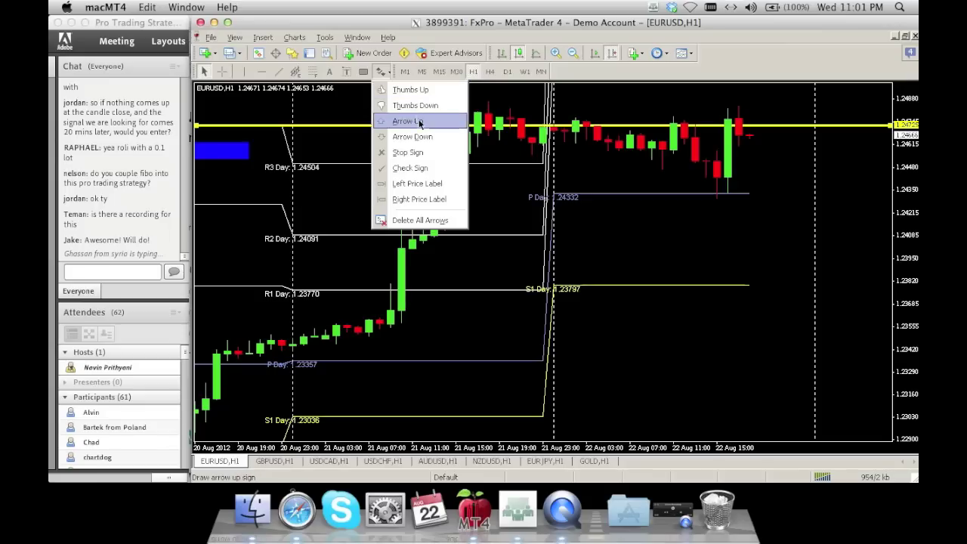
{"action": "left_click", "coordinate": [412, 120]}
{"action": "left_click", "coordinate": [759, 130]}
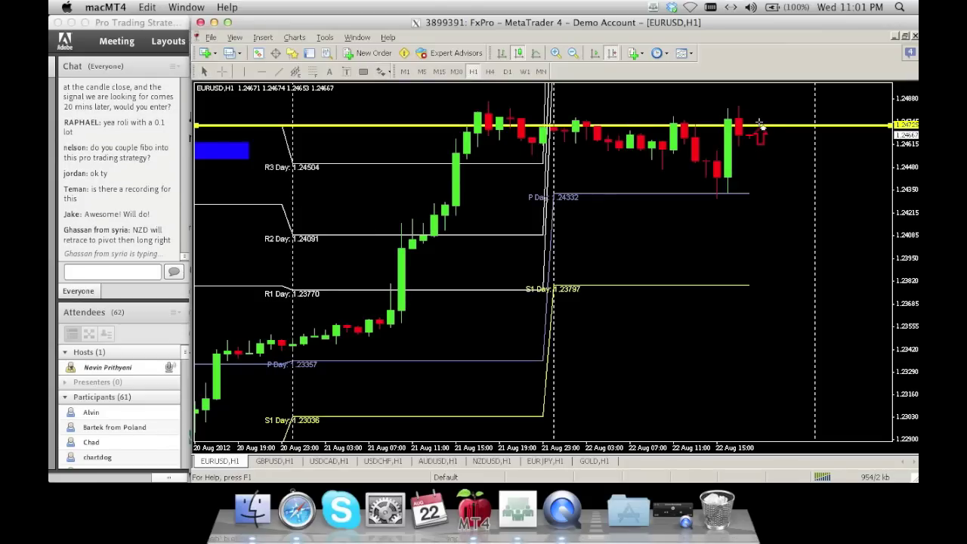
Step: Check the GBPUSD hourly chart, and draw a horizontal line at about 0.8089 on the NZDUSD hourly chart
{"action": "left_click", "coordinate": [275, 461]}
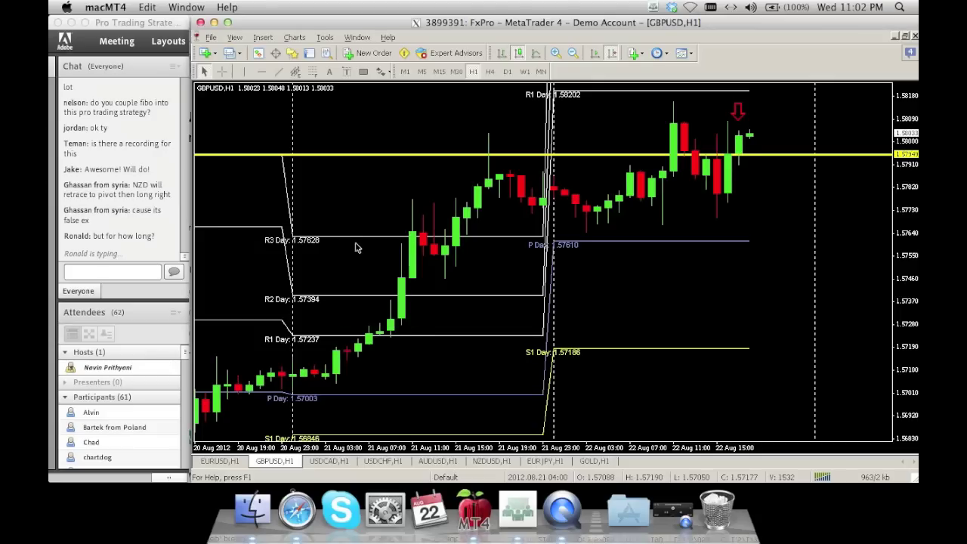
{"action": "left_click", "coordinate": [482, 463]}
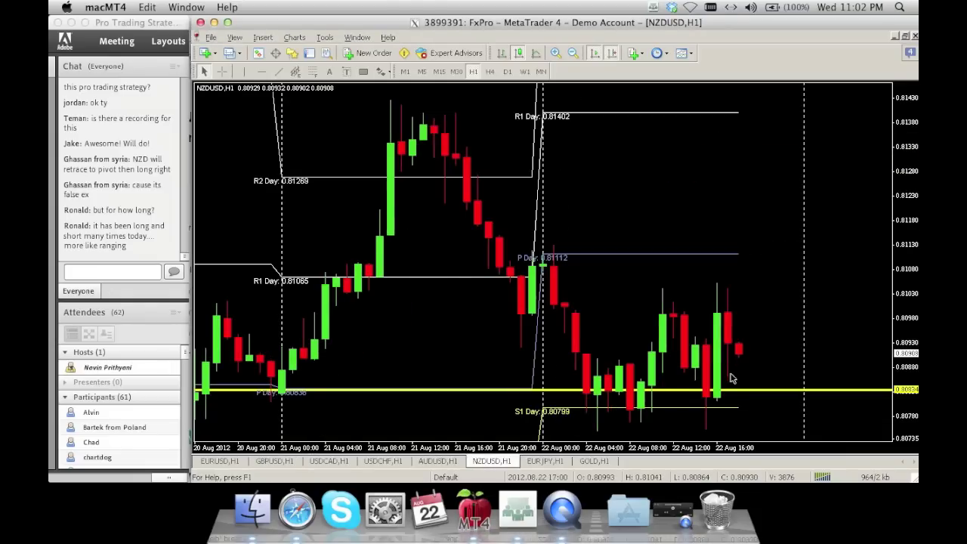
{"action": "left_click", "coordinate": [260, 71]}
{"action": "left_click_drag", "start_coordinate": [638, 352], "coordinate": [632, 361]}
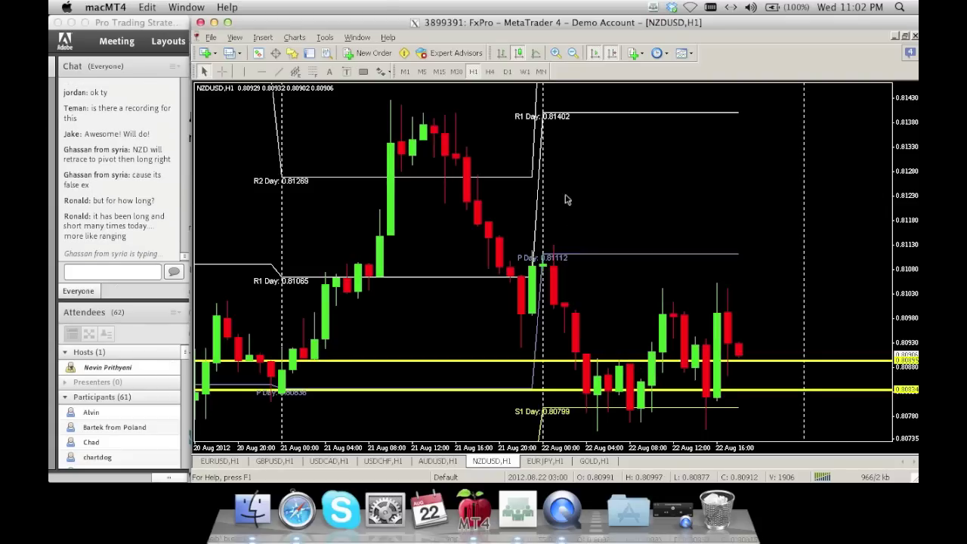
Step: Examine how NZDUSD candles back to 10 August behaved around the two yellow horizontal lines, and return to the latest candles
{"action": "left_click_drag", "start_coordinate": [350, 331], "coordinate": [532, 306]}
{"action": "mouse_move", "coordinate": [324, 285]}
{"action": "left_mouse_down"}
{"action": "mouse_move", "coordinate": [448, 287]}
{"action": "mouse_move", "coordinate": [427, 272]}
{"action": "mouse_move", "coordinate": [483, 256]}
{"action": "mouse_move", "coordinate": [589, 253]}
{"action": "left_mouse_up"}
{"action": "mouse_move", "coordinate": [296, 234]}
{"action": "left_mouse_down"}
{"action": "mouse_move", "coordinate": [528, 227]}
{"action": "mouse_move", "coordinate": [500, 216]}
{"action": "left_mouse_up"}
{"action": "left_click_drag", "start_coordinate": [250, 193], "coordinate": [444, 186]}
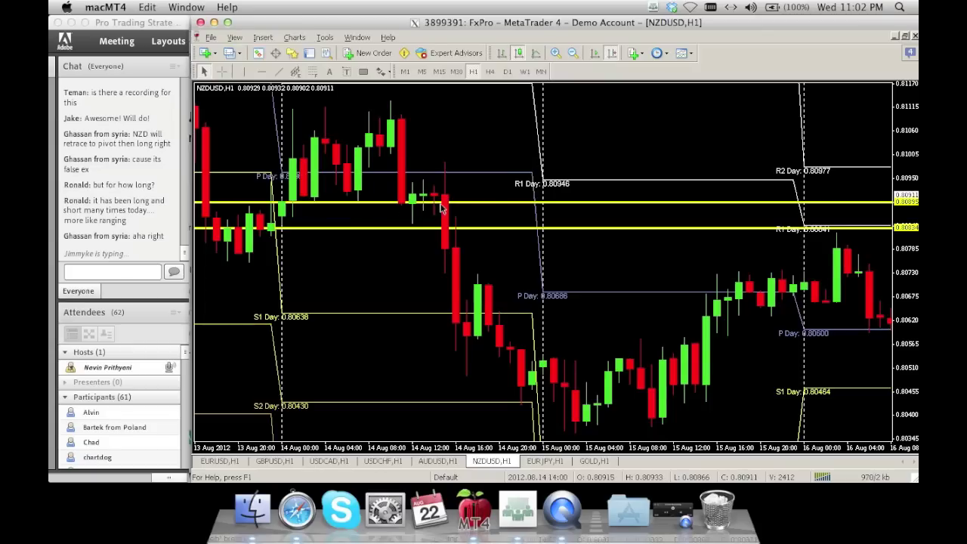
{"action": "left_click_drag", "start_coordinate": [261, 172], "coordinate": [423, 181]}
{"action": "left_click_drag", "start_coordinate": [317, 189], "coordinate": [559, 208]}
{"action": "left_click_drag", "start_coordinate": [347, 227], "coordinate": [425, 231]}
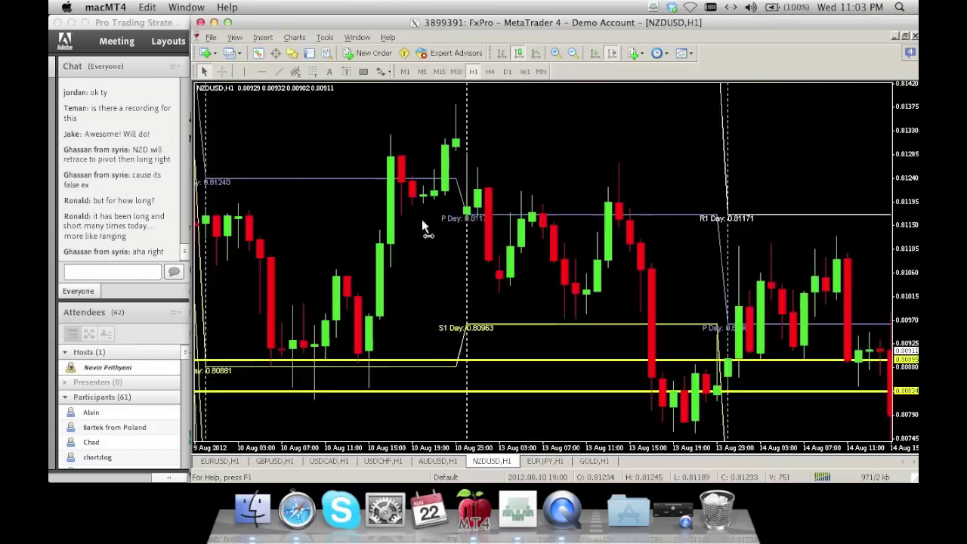
{"action": "left_click_drag", "start_coordinate": [355, 366], "coordinate": [387, 369]}
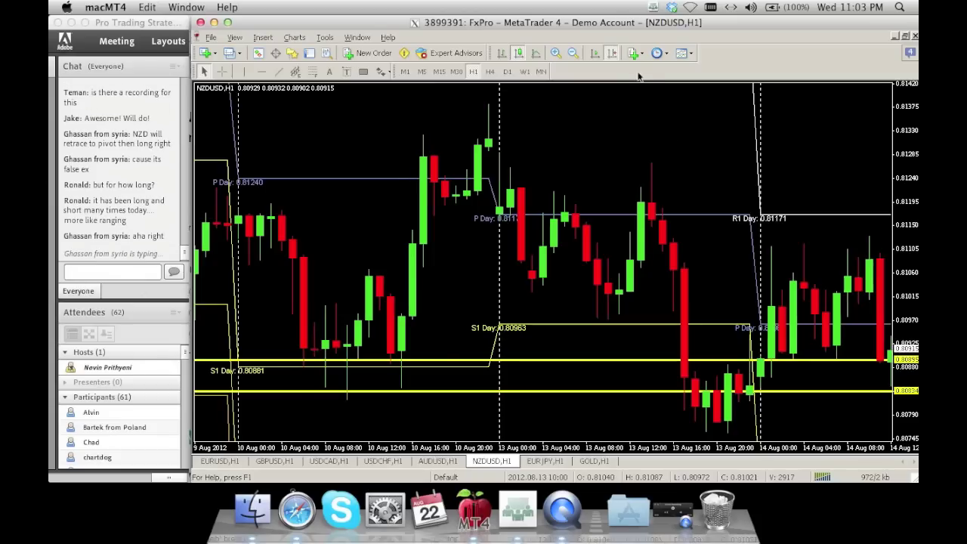
{"action": "left_click", "coordinate": [613, 54]}
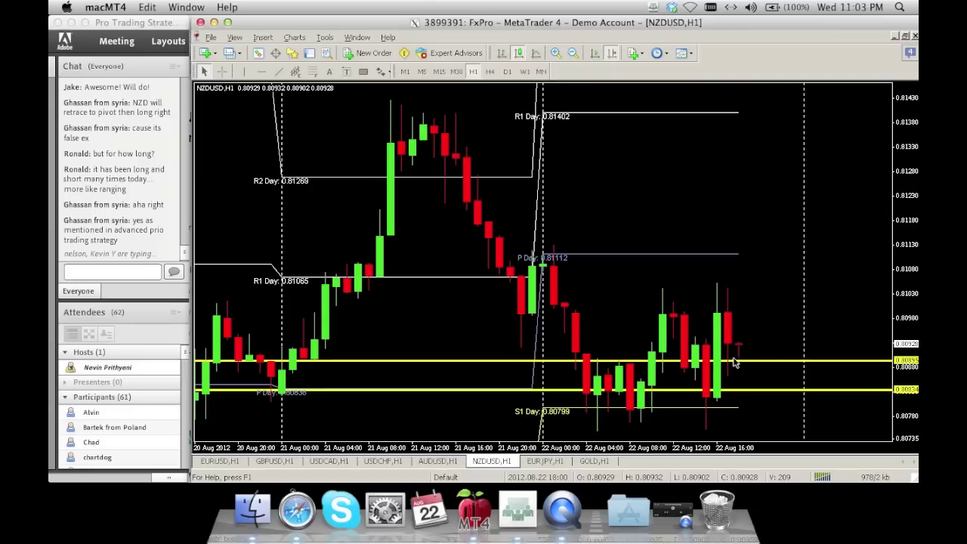
Step: Compare the newest 22 August candles on the EURJPY, EURUSD and GBPUSD hourly charts, ending on EURUSD
{"action": "left_click", "coordinate": [554, 462]}
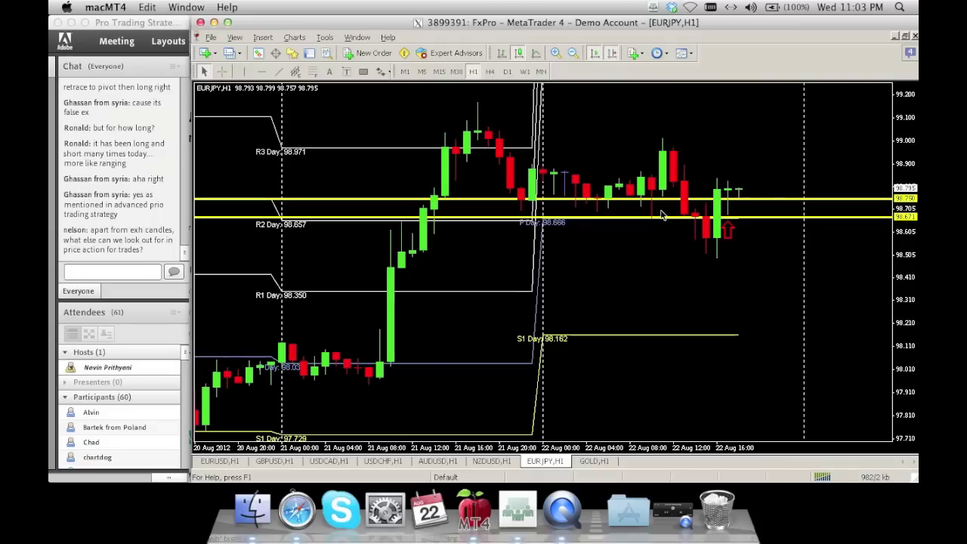
{"action": "left_click", "coordinate": [234, 461]}
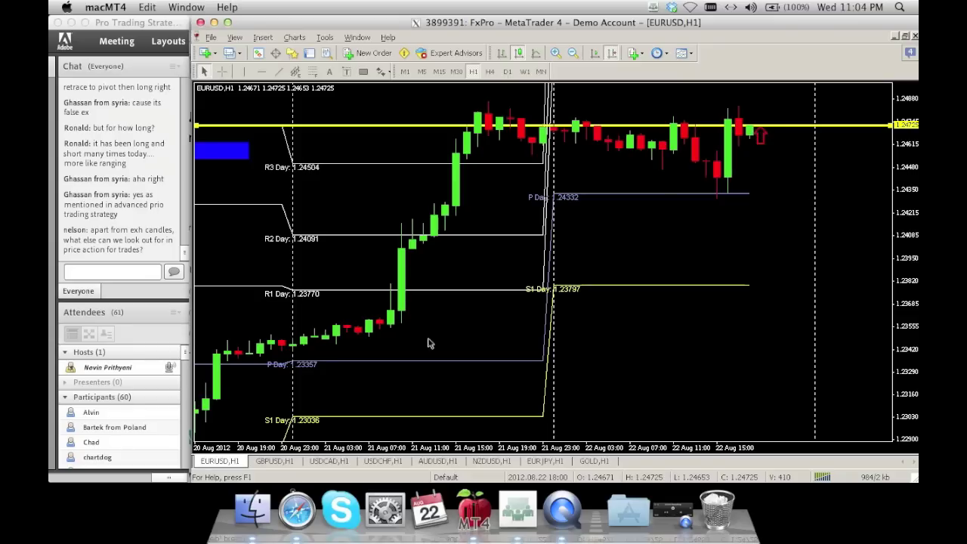
{"action": "left_click", "coordinate": [290, 461]}
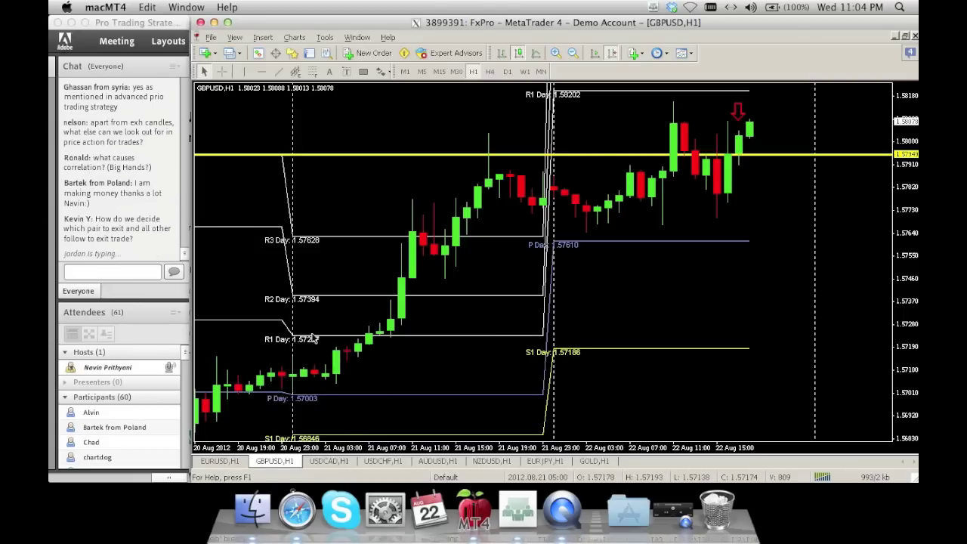
{"action": "mouse_move", "coordinate": [314, 338]}
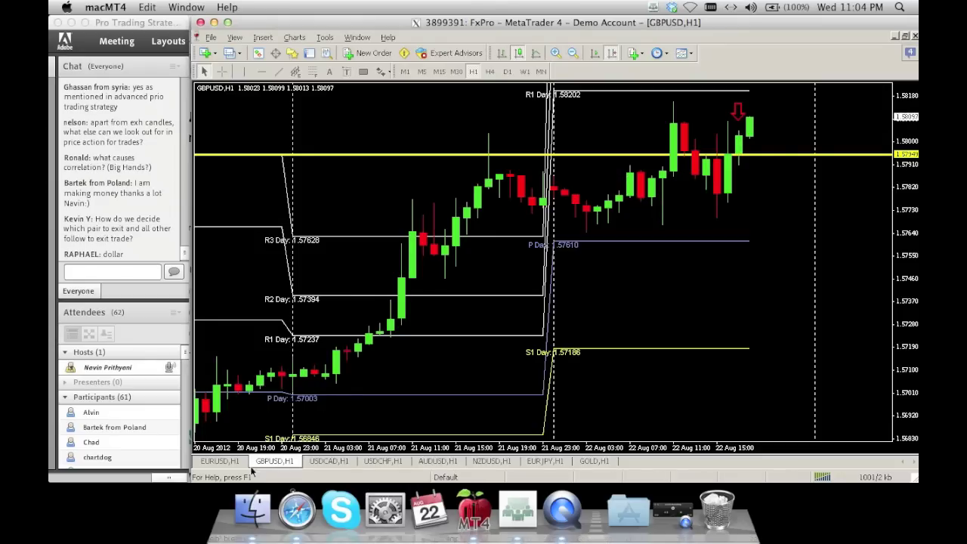
{"action": "left_click", "coordinate": [229, 461]}
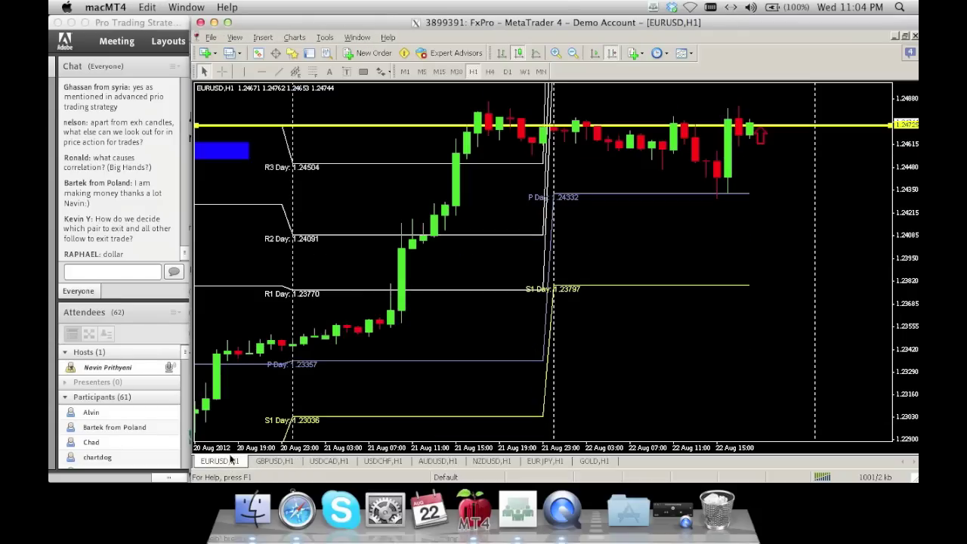
{"action": "left_click_drag", "start_coordinate": [902, 175], "coordinate": [917, 230]}
Step: Move the yellow horizontal line on the GBPUSD hourly chart up to about 1.5821, beside the R1 Day level
{"action": "left_click", "coordinate": [283, 463]}
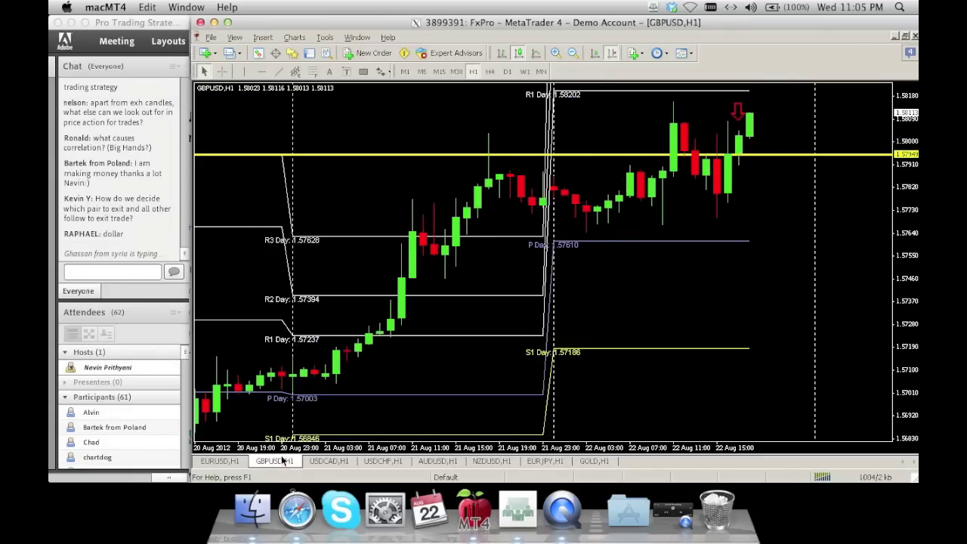
{"action": "left_click_drag", "start_coordinate": [623, 156], "coordinate": [613, 91]}
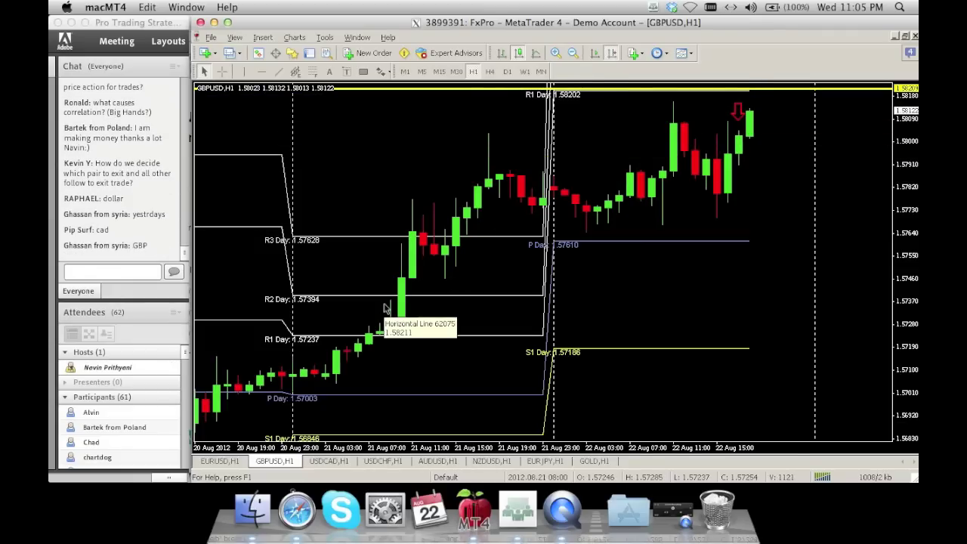
Step: Apply the Conference template to the USDCAD hourly chart
{"action": "left_click", "coordinate": [327, 460]}
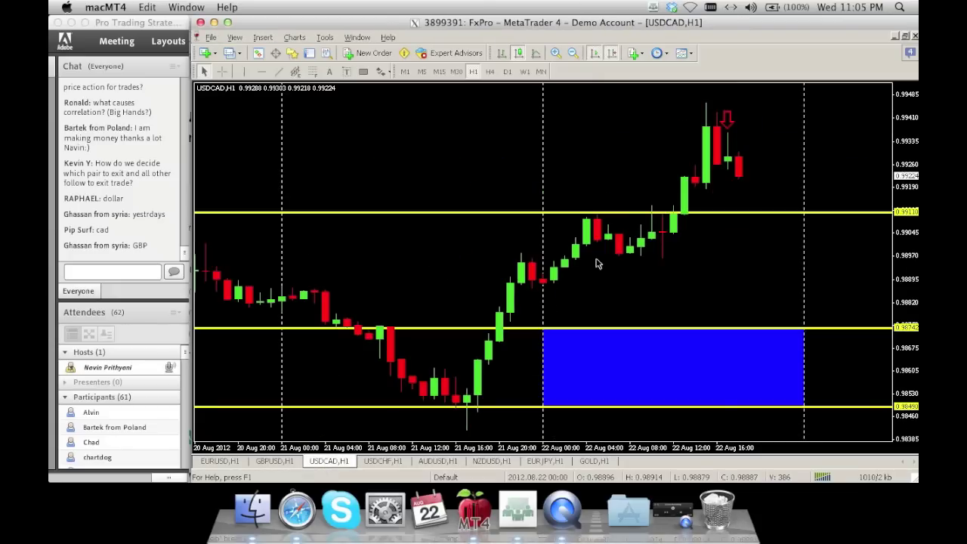
{"action": "right_click", "coordinate": [472, 167]}
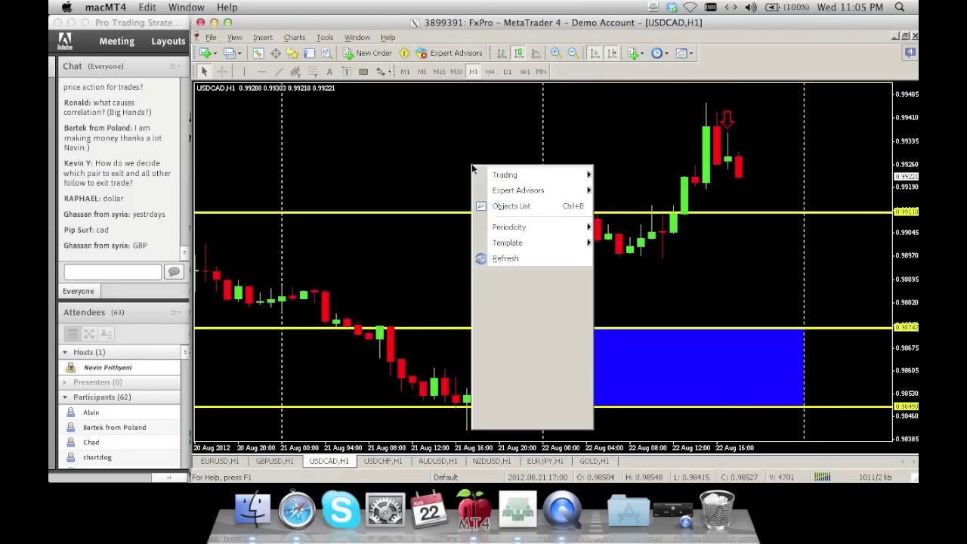
{"action": "mouse_move", "coordinate": [521, 242]}
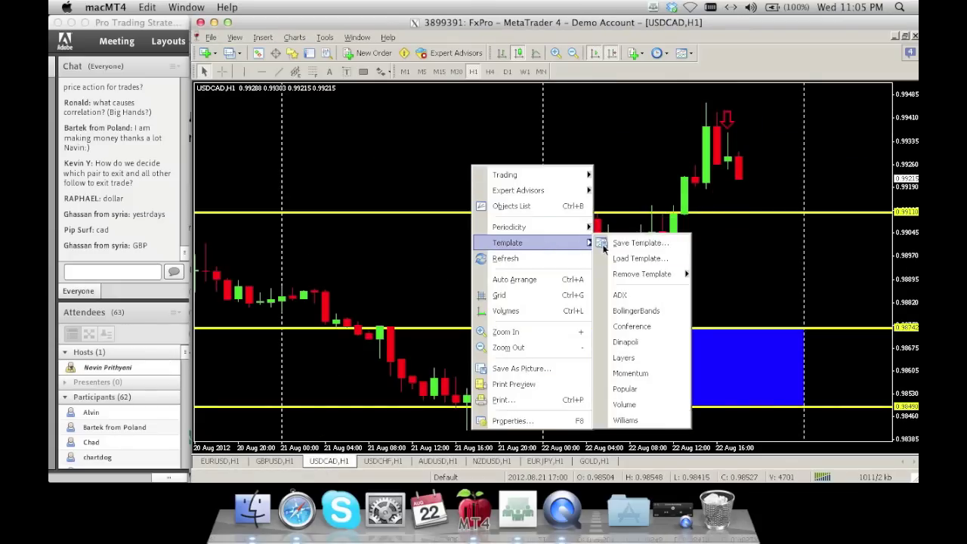
{"action": "left_click", "coordinate": [638, 328]}
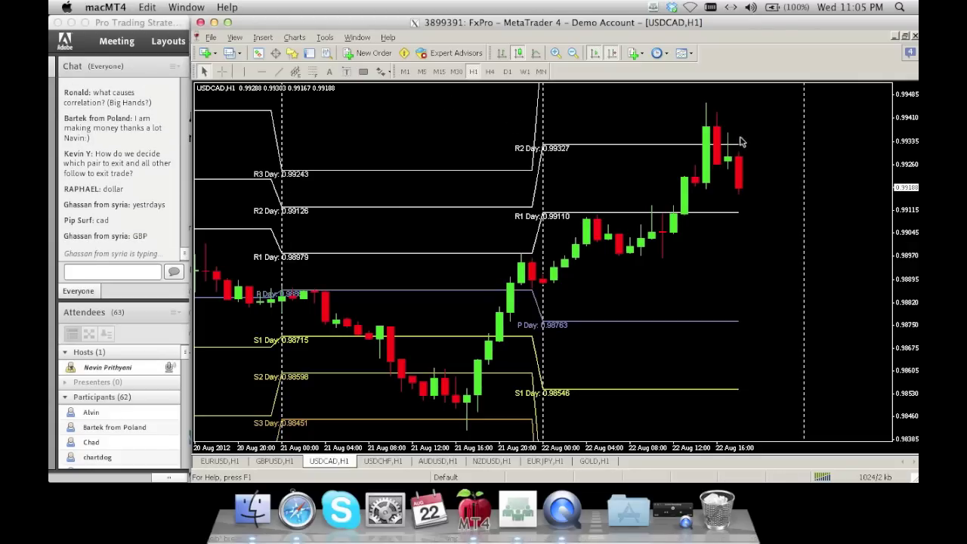
Step: Place a down arrow above the 17:00 candle of 22 August on the USDCAD hourly chart
{"action": "left_click", "coordinate": [387, 73]}
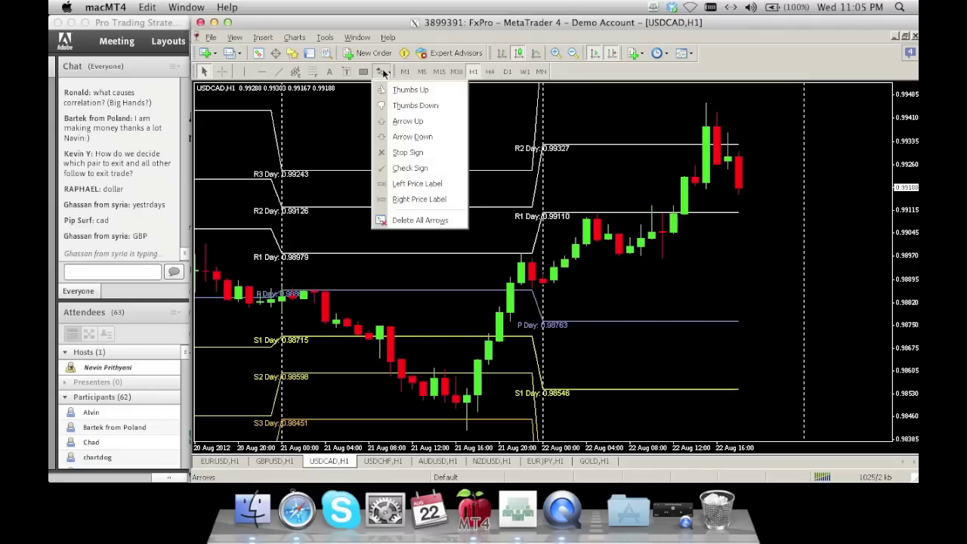
{"action": "left_click", "coordinate": [417, 136]}
{"action": "left_click", "coordinate": [729, 111]}
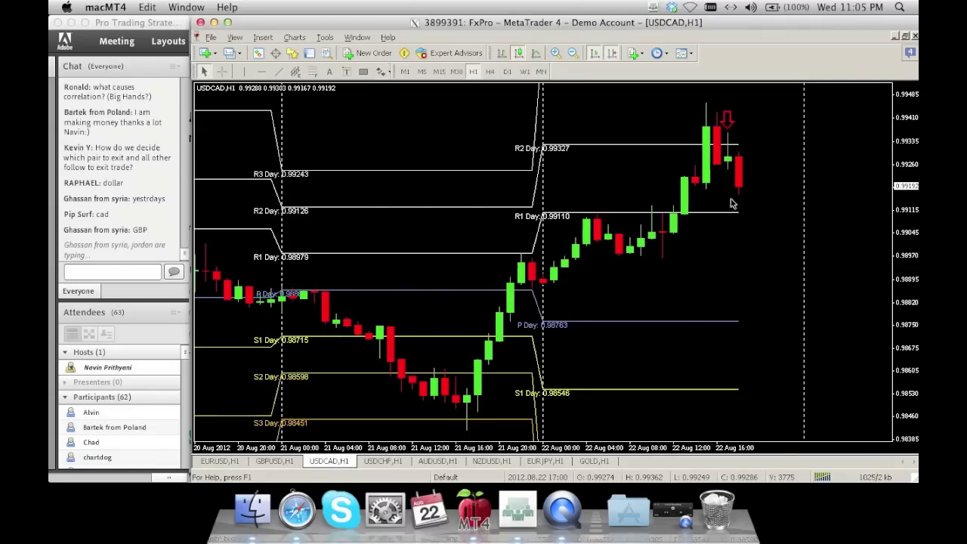
Step: Draw two horizontal lines on the USDCAD hourly chart at about 0.9924 and 0.9921
{"action": "left_click", "coordinate": [261, 71]}
{"action": "left_click", "coordinate": [479, 163]}
{"action": "left_click_drag", "start_coordinate": [479, 163], "coordinate": [484, 173]}
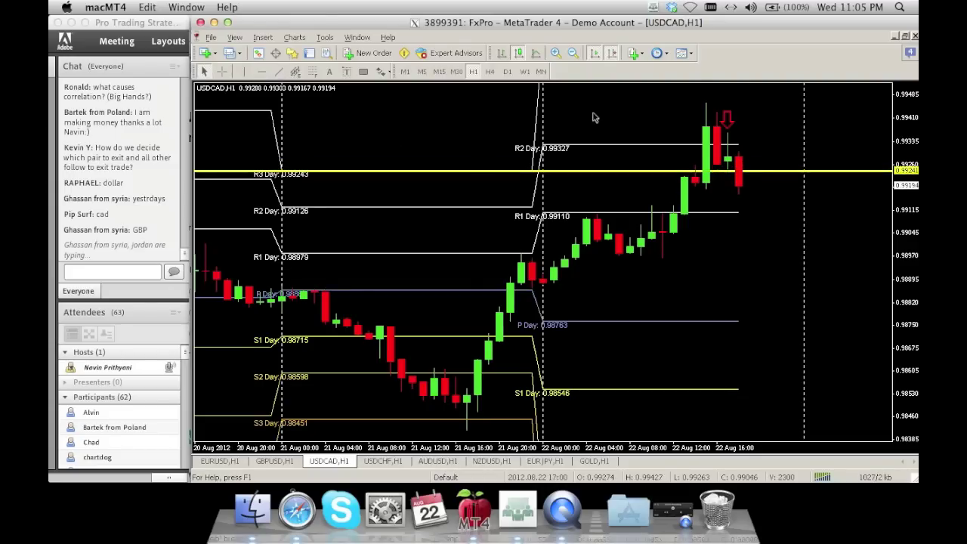
{"action": "left_click", "coordinate": [262, 71]}
{"action": "left_click", "coordinate": [747, 179]}
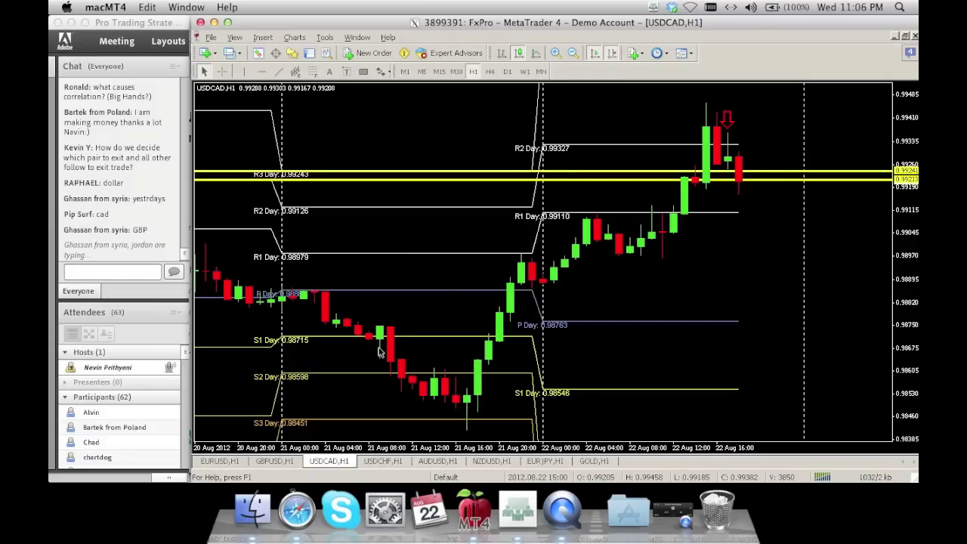
Step: Check the latest GBPUSD hourly candle against the horizontal line beside the R1 Day level
{"action": "left_click", "coordinate": [290, 461]}
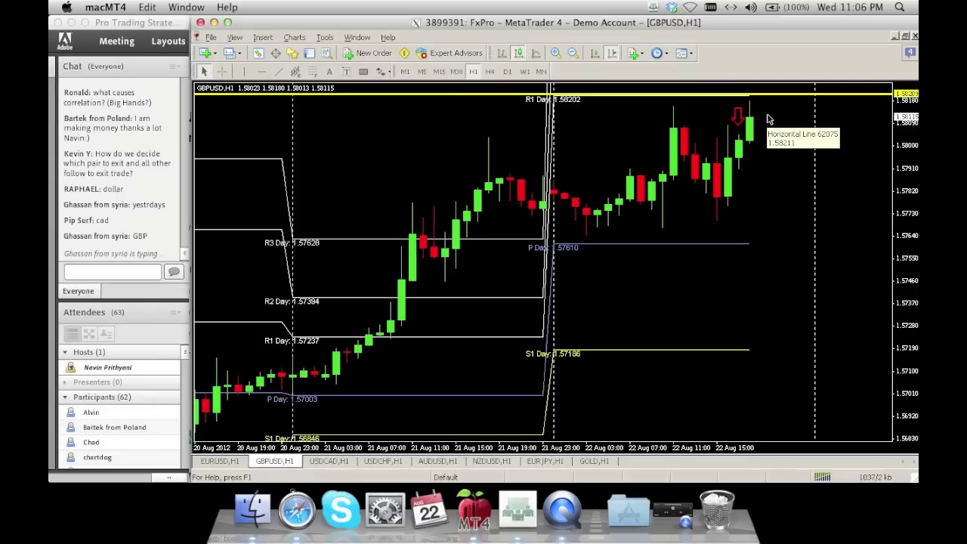
{"action": "mouse_move", "coordinate": [752, 127]}
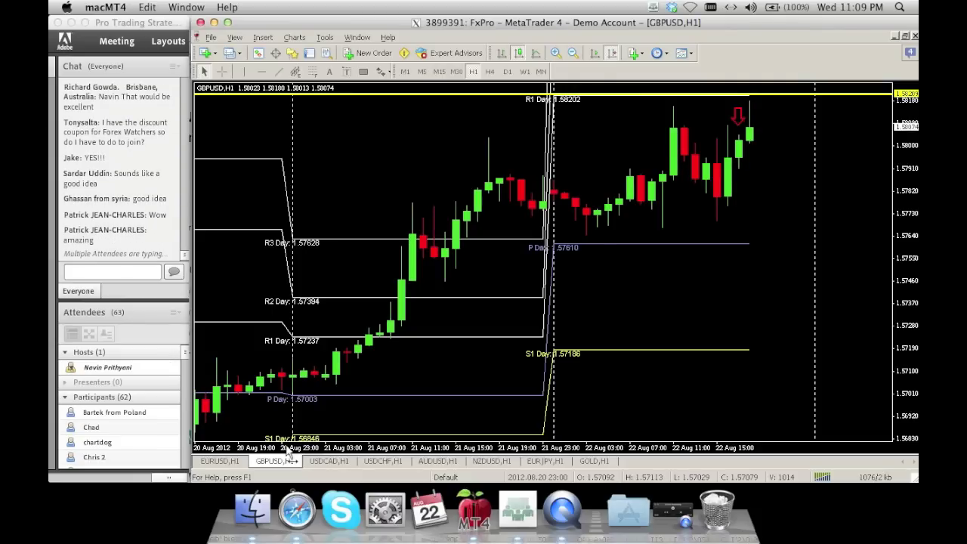
{"action": "left_click", "coordinate": [117, 271]}
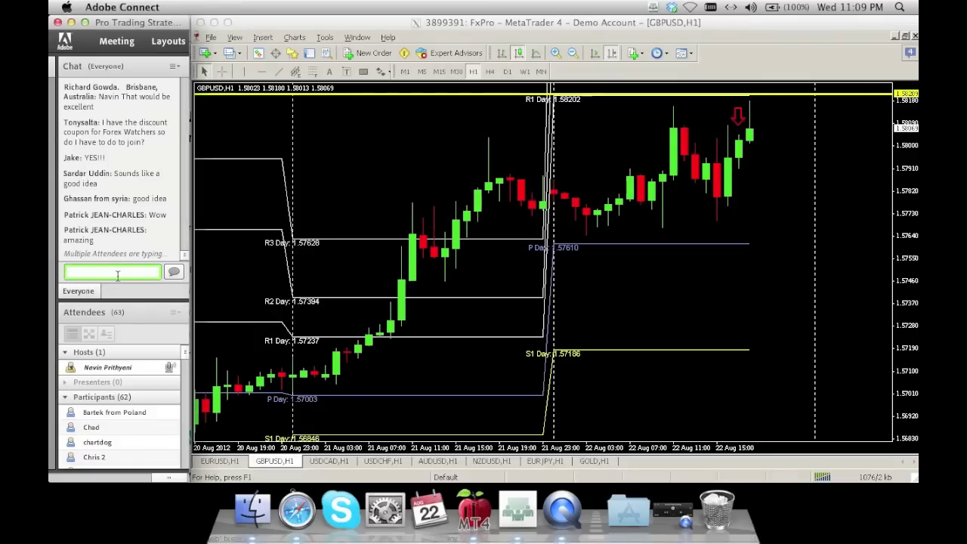
{"action": "type", "text": "http:/"}
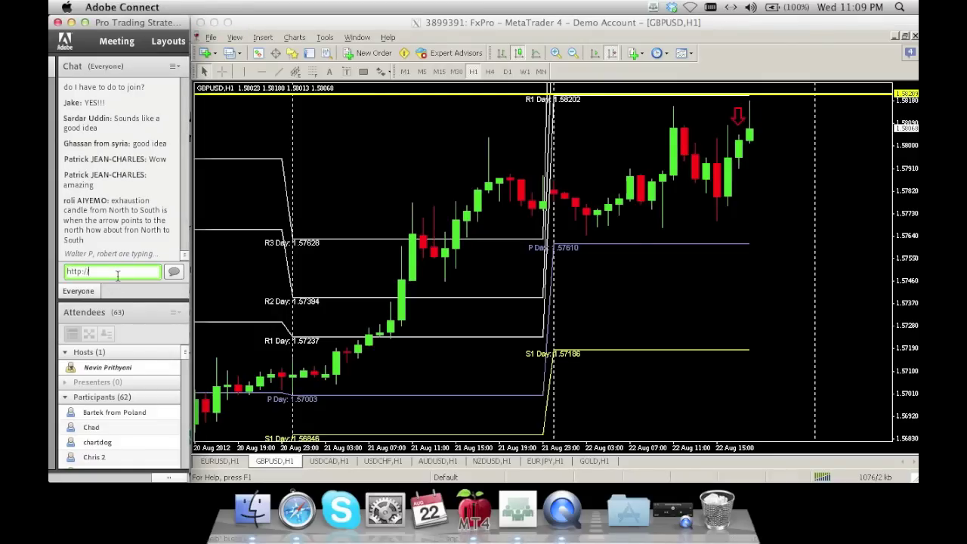
{"action": "type", "text": "/conference.forexwa"}
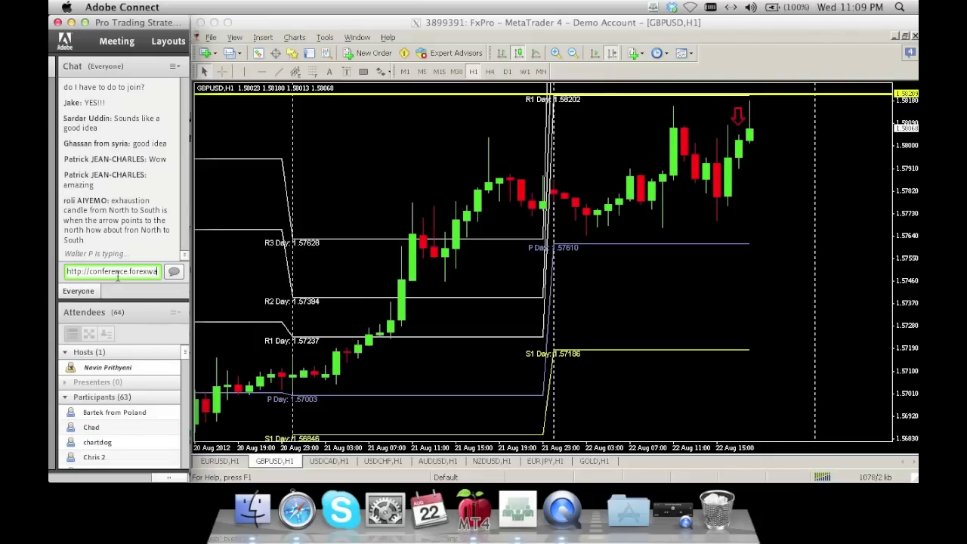
{"action": "type", "text": "tchers.com"}
{"action": "key", "text": "Return"}
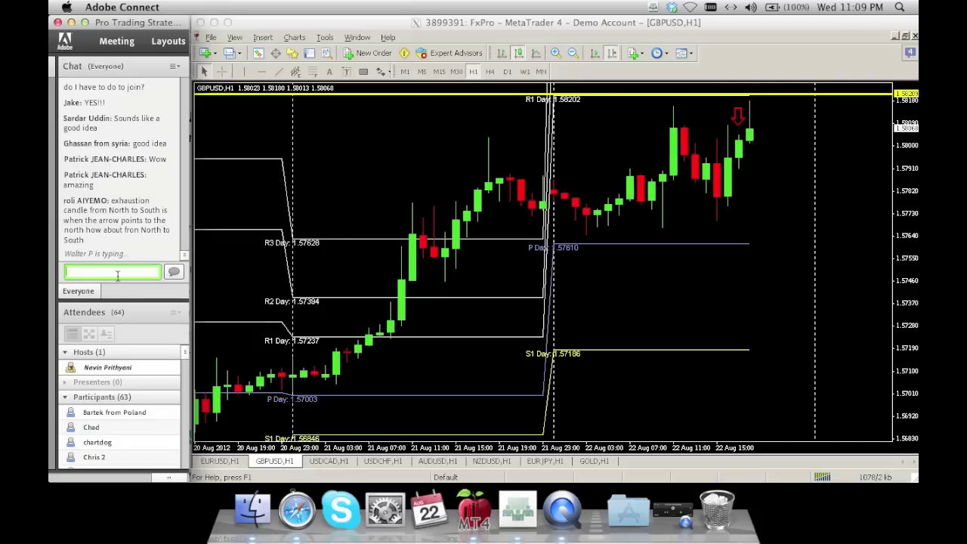
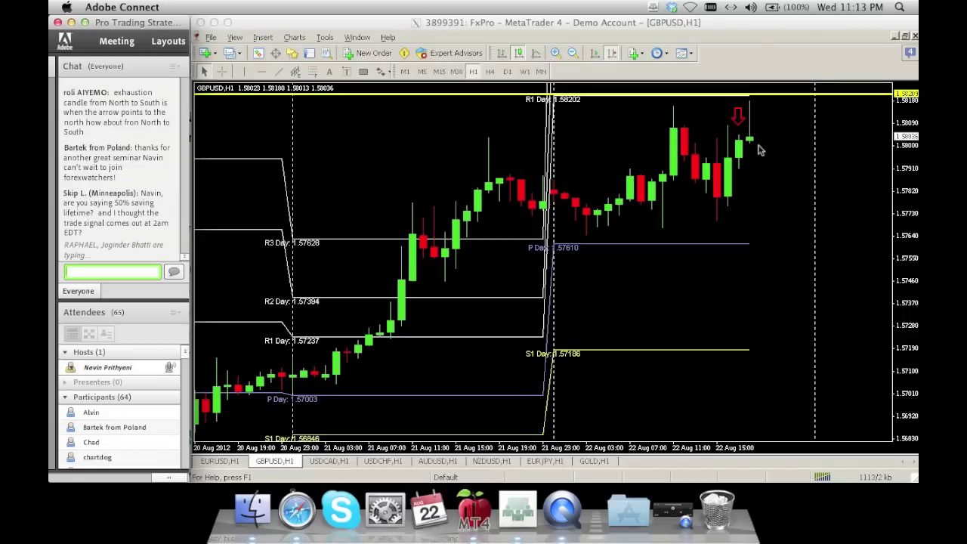
Step: In MetaTrader 4, move the down arrow from the 17:00 candle of 22 August onto the latest GBPUSD hourly candle
{"action": "left_click", "coordinate": [744, 124]}
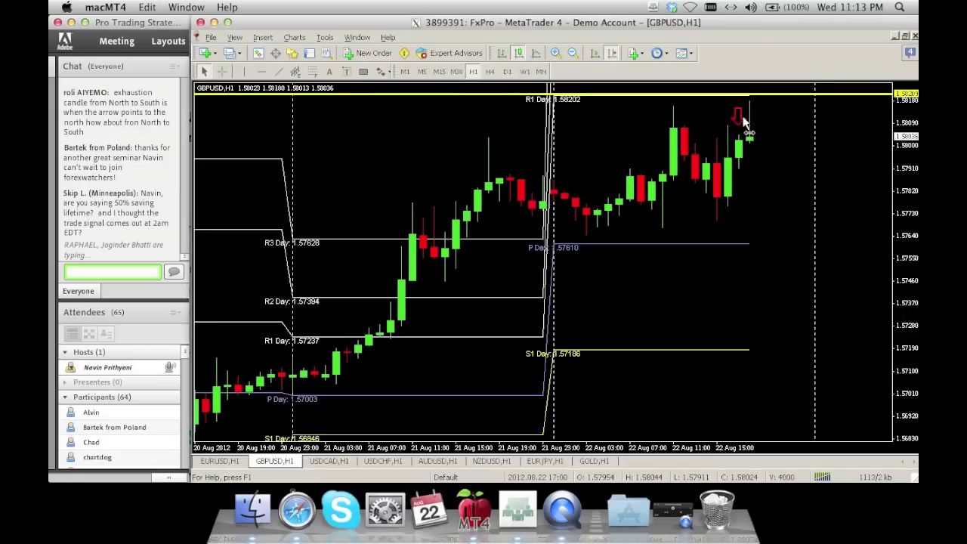
{"action": "mouse_move", "coordinate": [744, 122]}
{"action": "left_mouse_down"}
{"action": "mouse_move", "coordinate": [747, 113]}
{"action": "mouse_move", "coordinate": [759, 157]}
{"action": "mouse_move", "coordinate": [751, 135]}
{"action": "left_mouse_up"}
{"action": "double_click", "coordinate": [750, 144]}
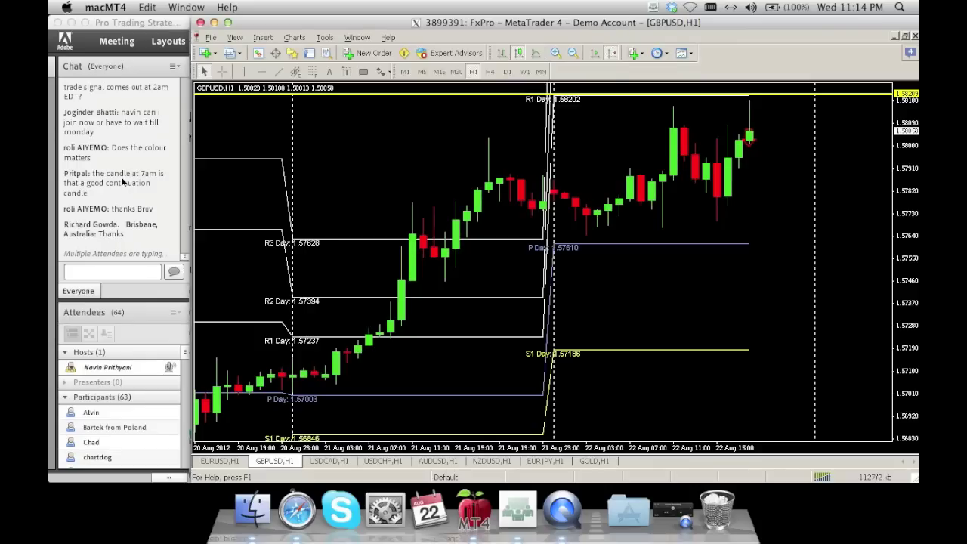
Step: Place an up arrow below the long lower wick of the 10:00 candle of 22 August on the GBPUSD chart
{"action": "left_click", "coordinate": [380, 72]}
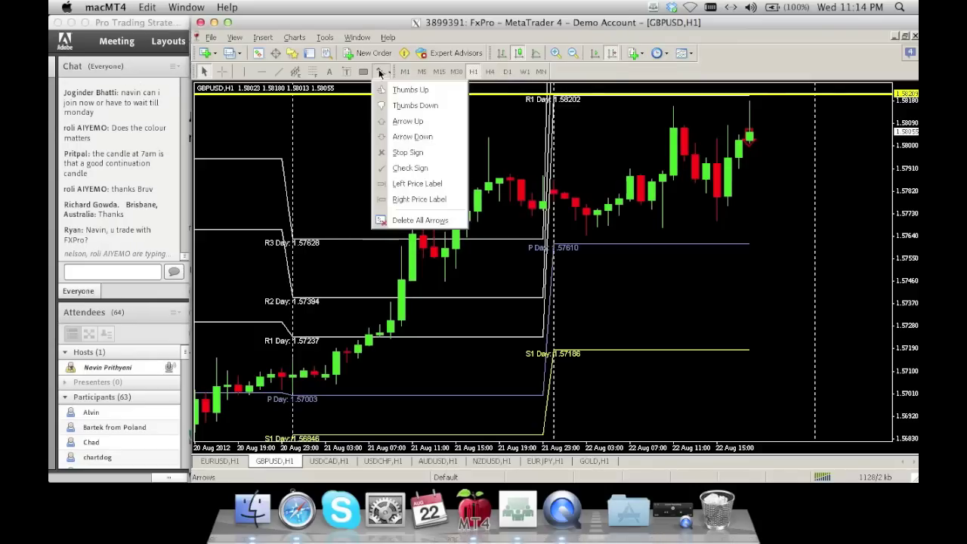
{"action": "left_click", "coordinate": [408, 120]}
{"action": "left_click", "coordinate": [662, 230]}
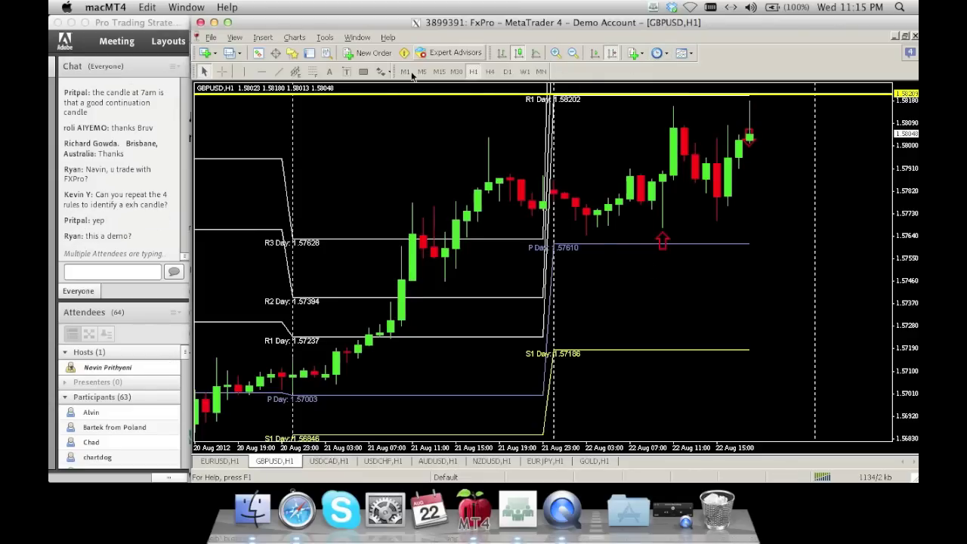
Step: Stack four check signs vertically beneath the up arrow under the 10:00 candle of 22 August
{"action": "left_click", "coordinate": [380, 73]}
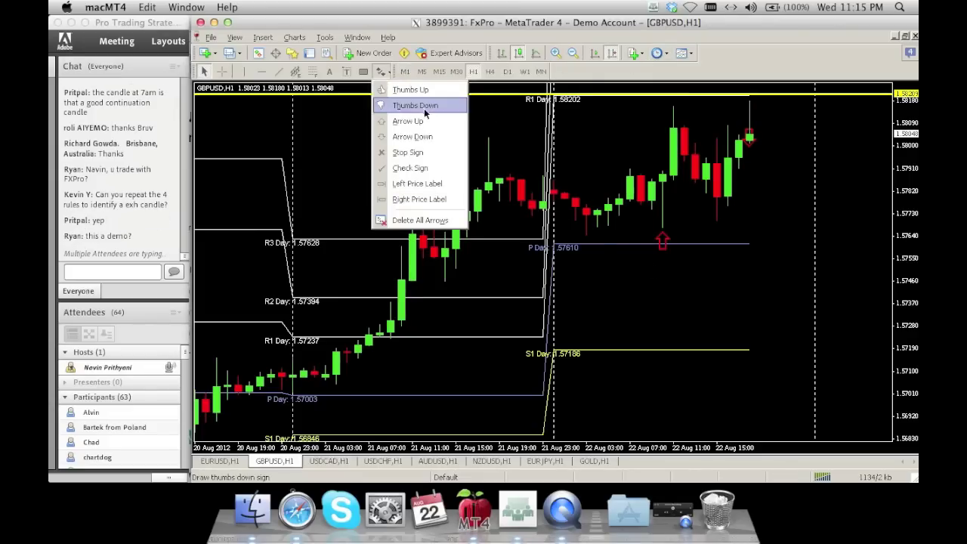
{"action": "left_click", "coordinate": [428, 169]}
{"action": "left_click", "coordinate": [662, 278]}
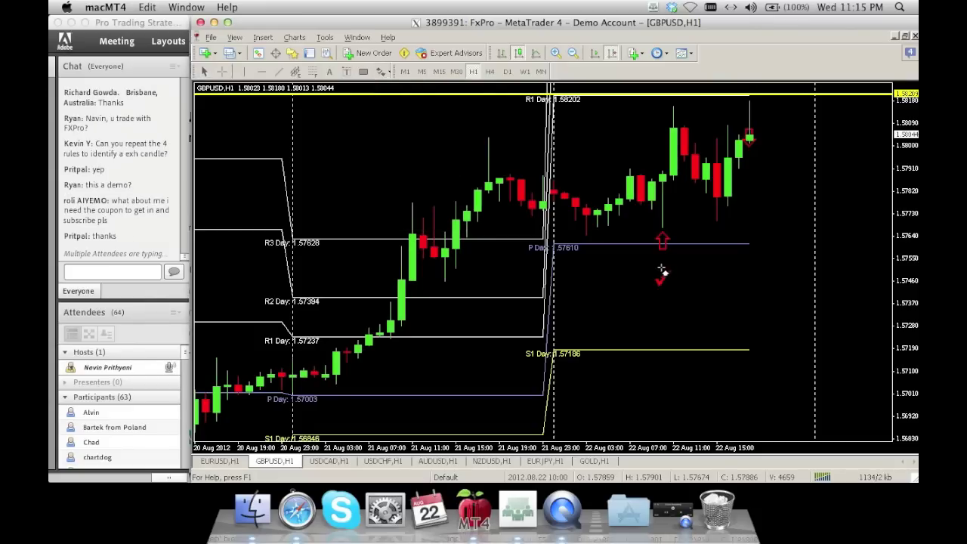
{"action": "left_click", "coordinate": [380, 73]}
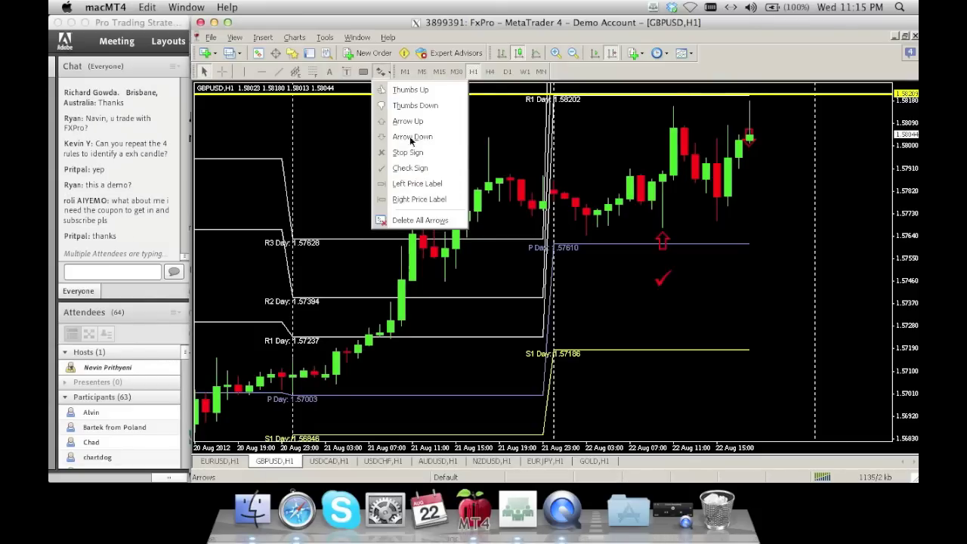
{"action": "left_click", "coordinate": [420, 168]}
{"action": "left_click", "coordinate": [662, 296]}
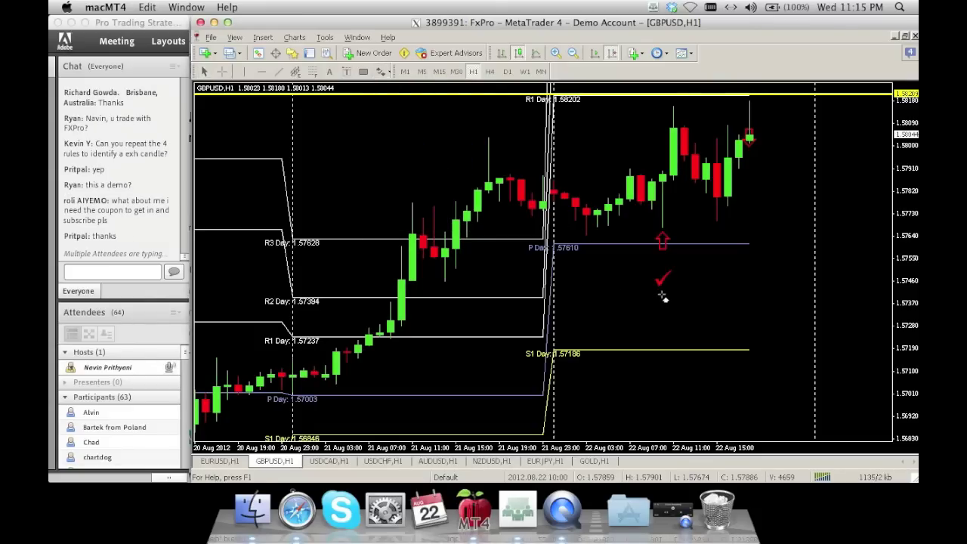
{"action": "left_click", "coordinate": [382, 73]}
{"action": "left_click", "coordinate": [426, 167]}
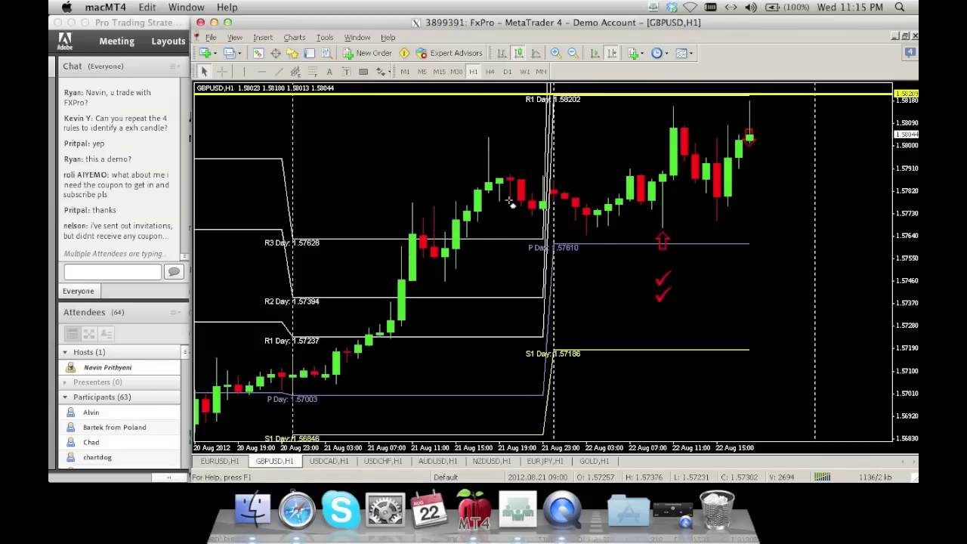
{"action": "left_click", "coordinate": [662, 311]}
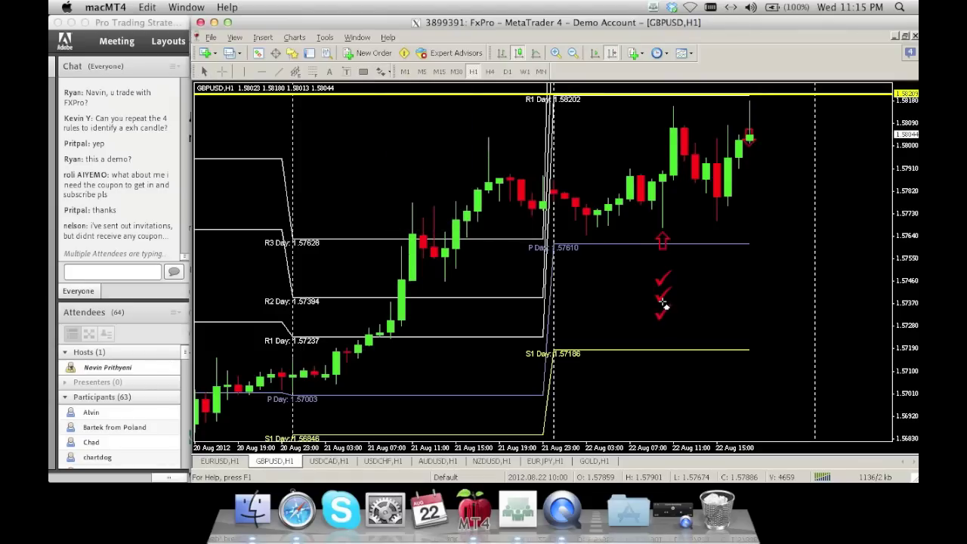
{"action": "left_click", "coordinate": [383, 71]}
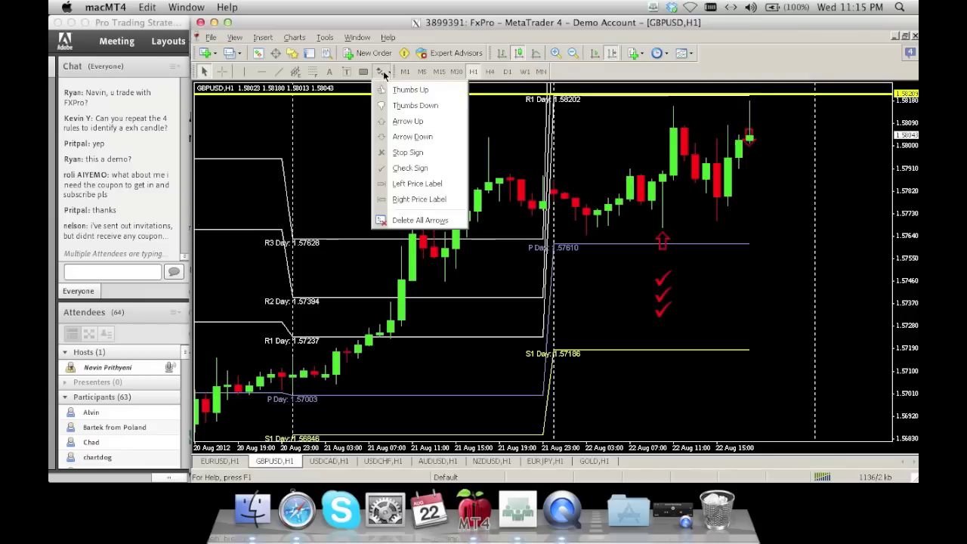
{"action": "left_click", "coordinate": [419, 169]}
{"action": "left_click", "coordinate": [663, 329]}
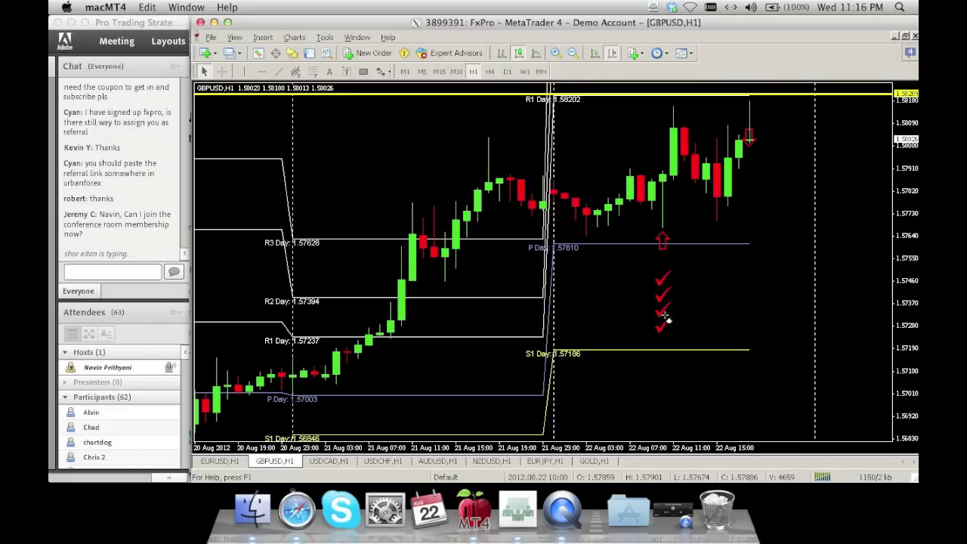
{"action": "left_click", "coordinate": [137, 274]}
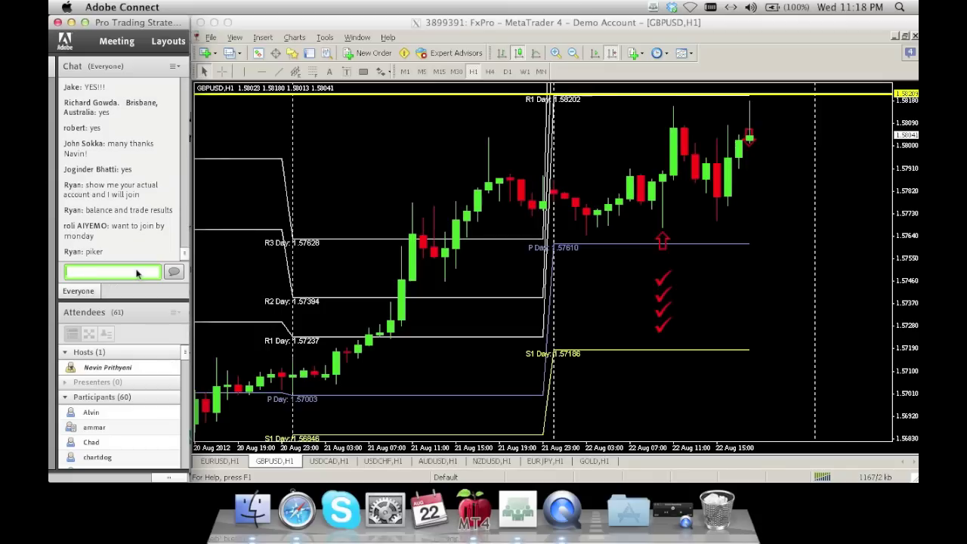
{"action": "type", "text": "www.y"}
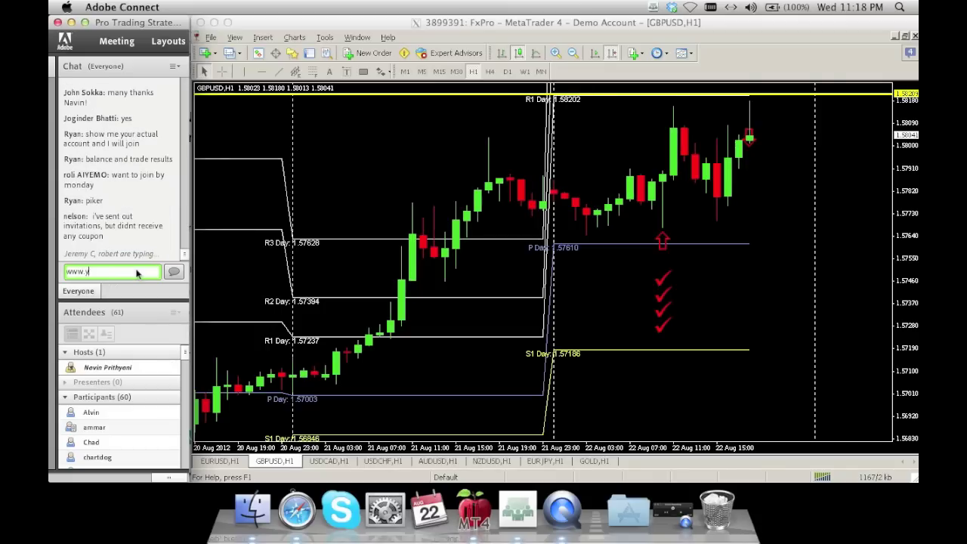
{"action": "type", "text": "outube.com/"}
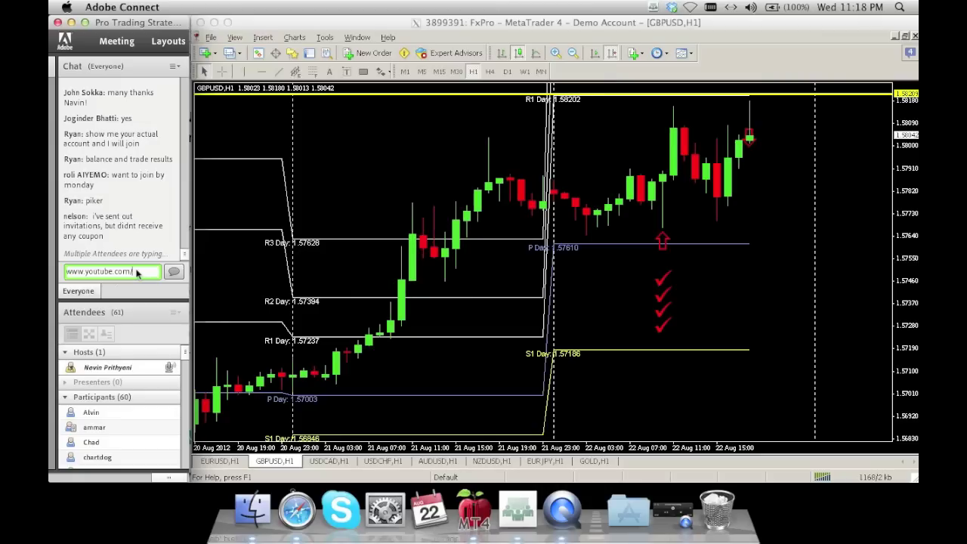
{"action": "type", "text": "forexwatchers"}
{"action": "key", "text": "Return"}
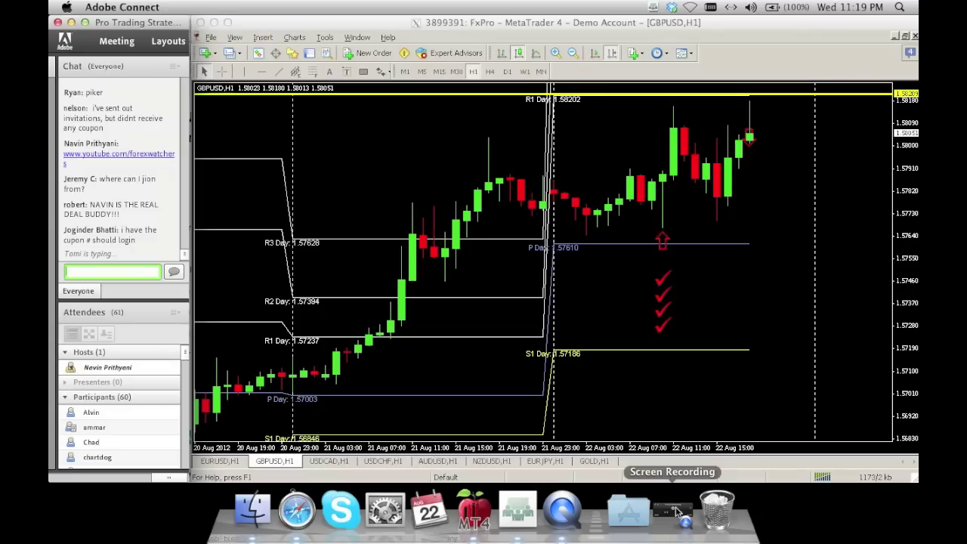
Step: Restore the minimized Screen Recording window
{"action": "left_click", "coordinate": [678, 514]}
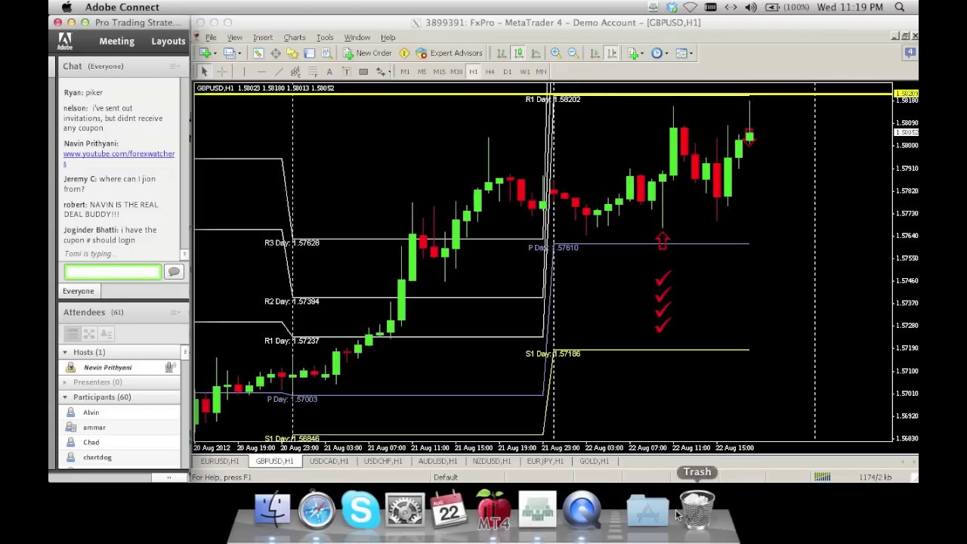